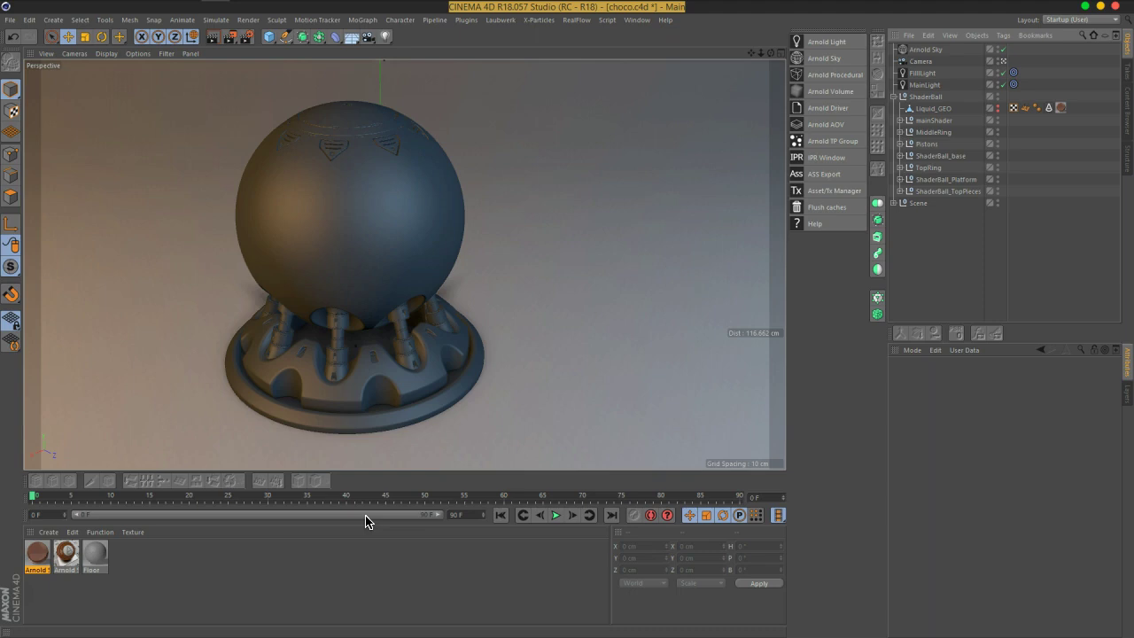
# Save choco.c4d and collapse the ShaderBall hierarchy in the Object Manager
pyautogui.hotkey('ctrl', 's')
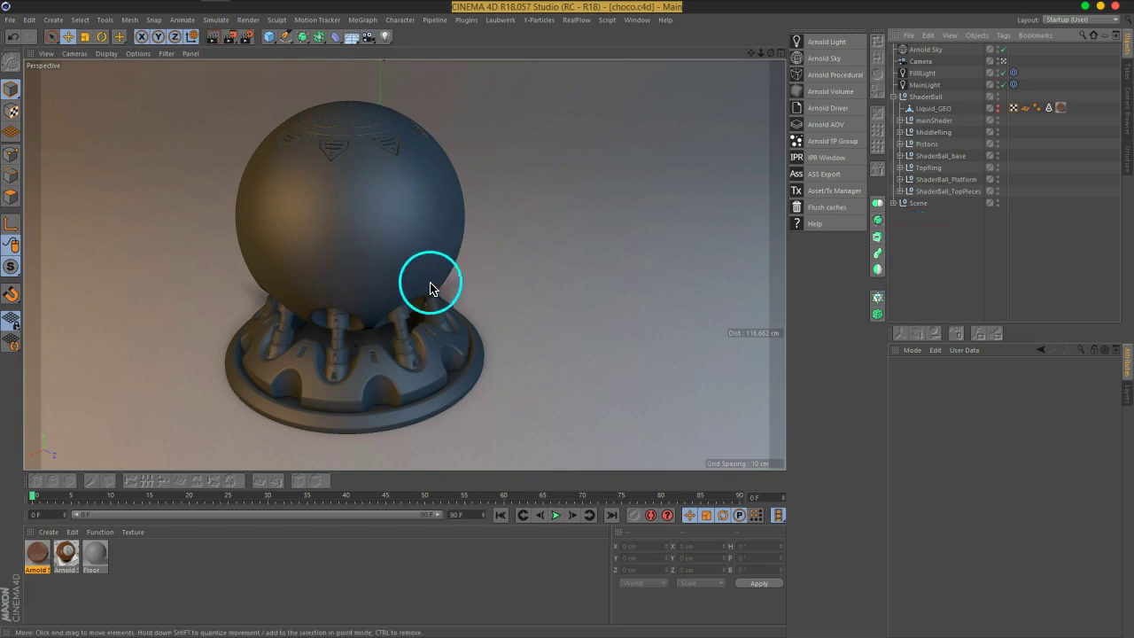
pyautogui.click(934, 109)
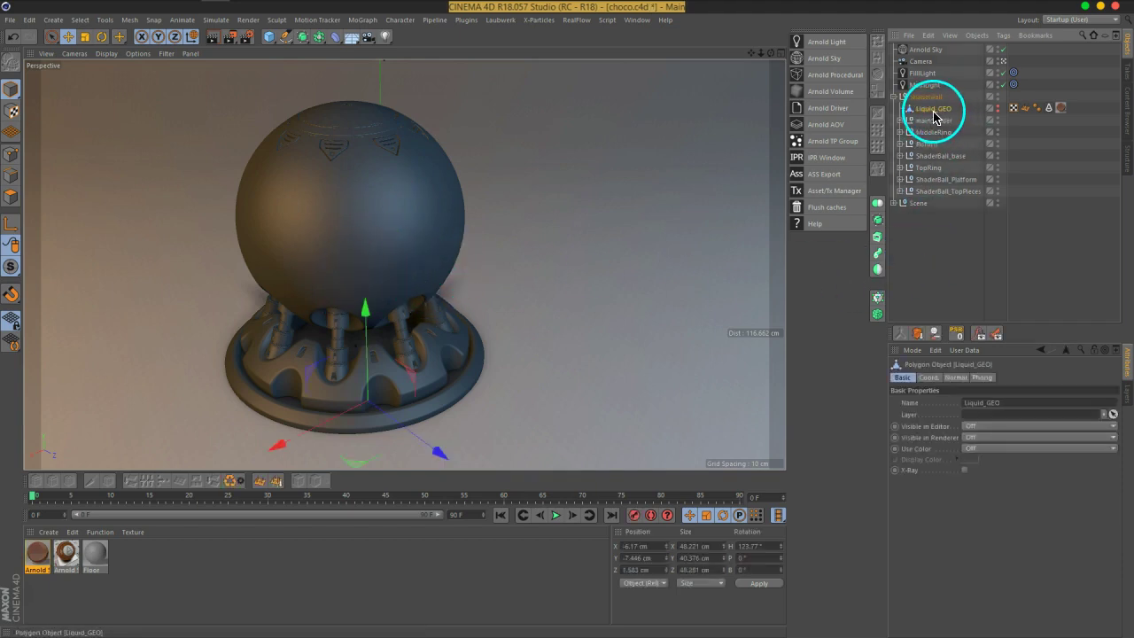
pyautogui.click(894, 99)
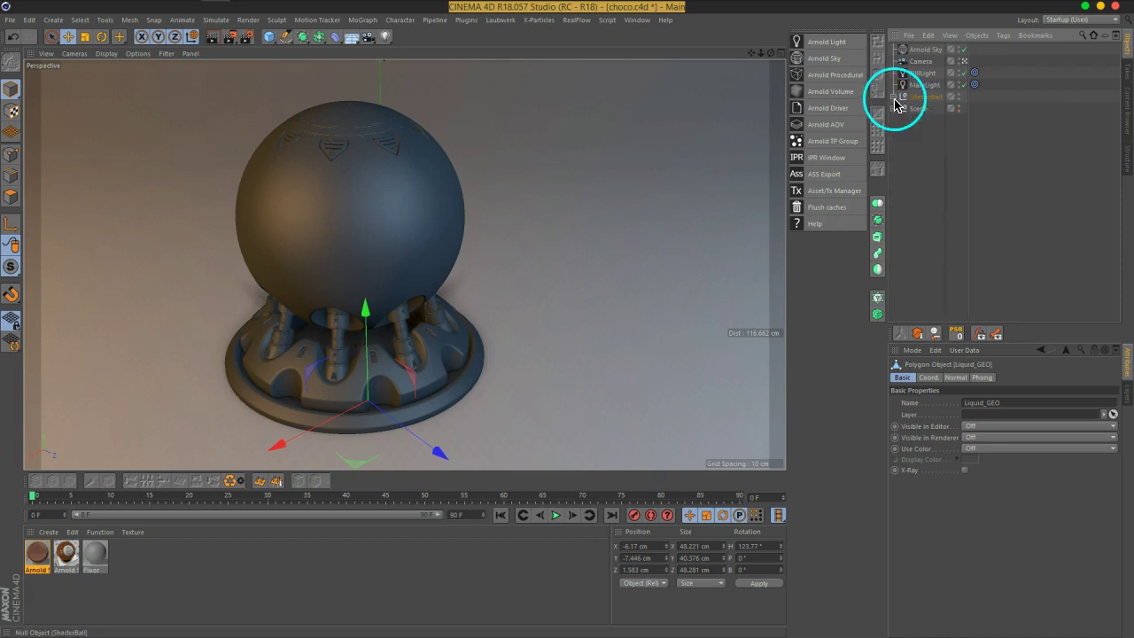
pyautogui.click(921, 182)
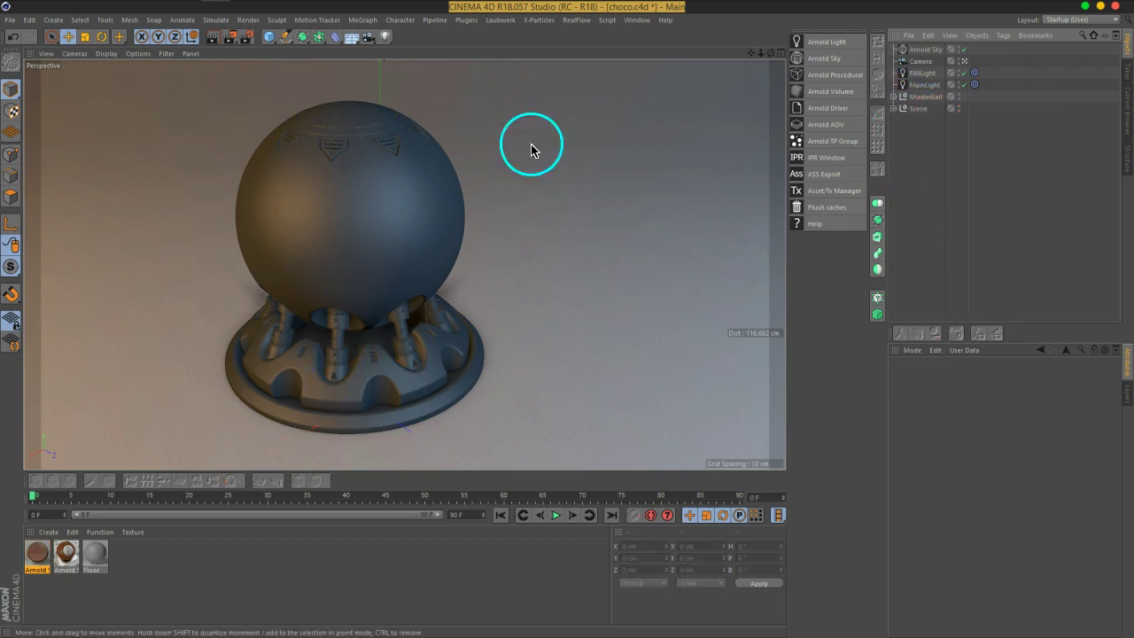
# Start the Arnold IPR preview and set the render output to 960 x 540
pyautogui.click(821, 158)
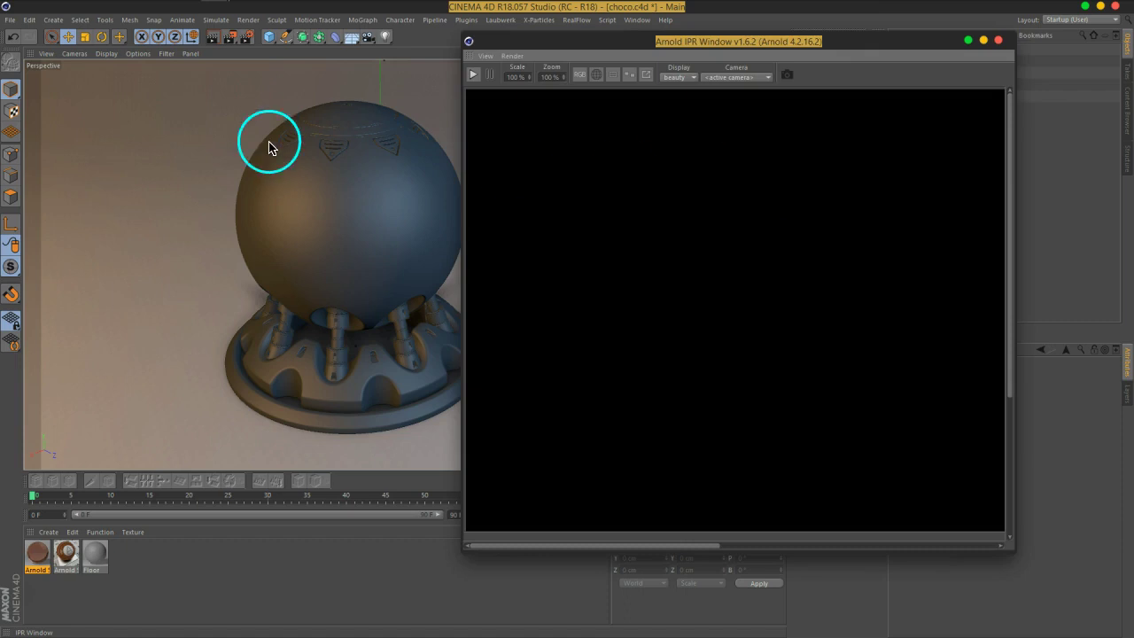
pyautogui.click(245, 38)
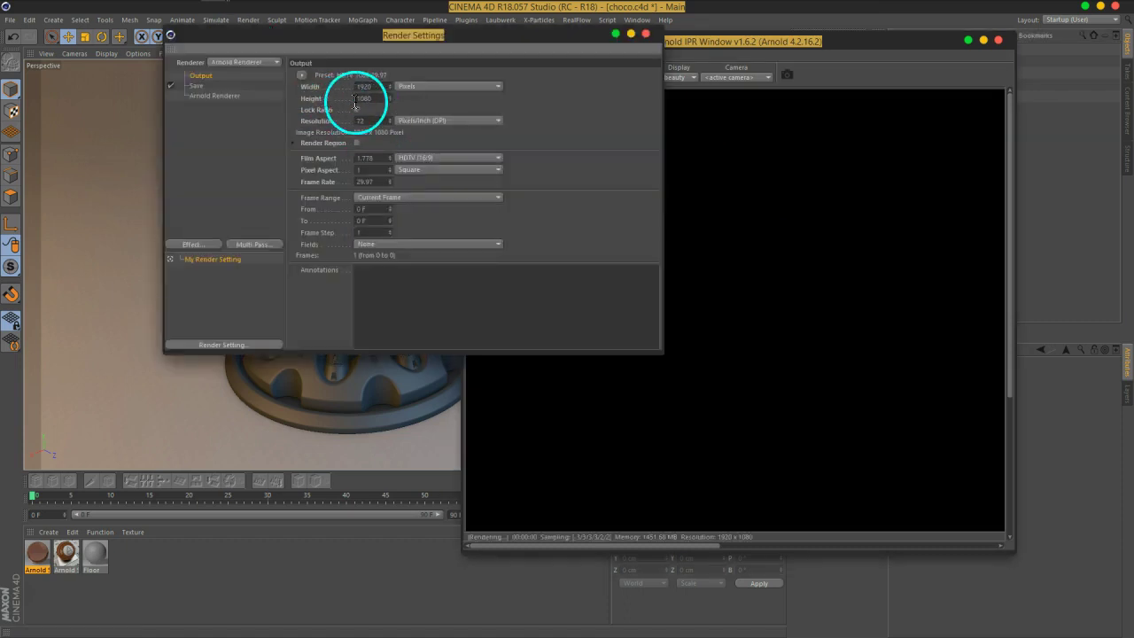
pyautogui.write('960')
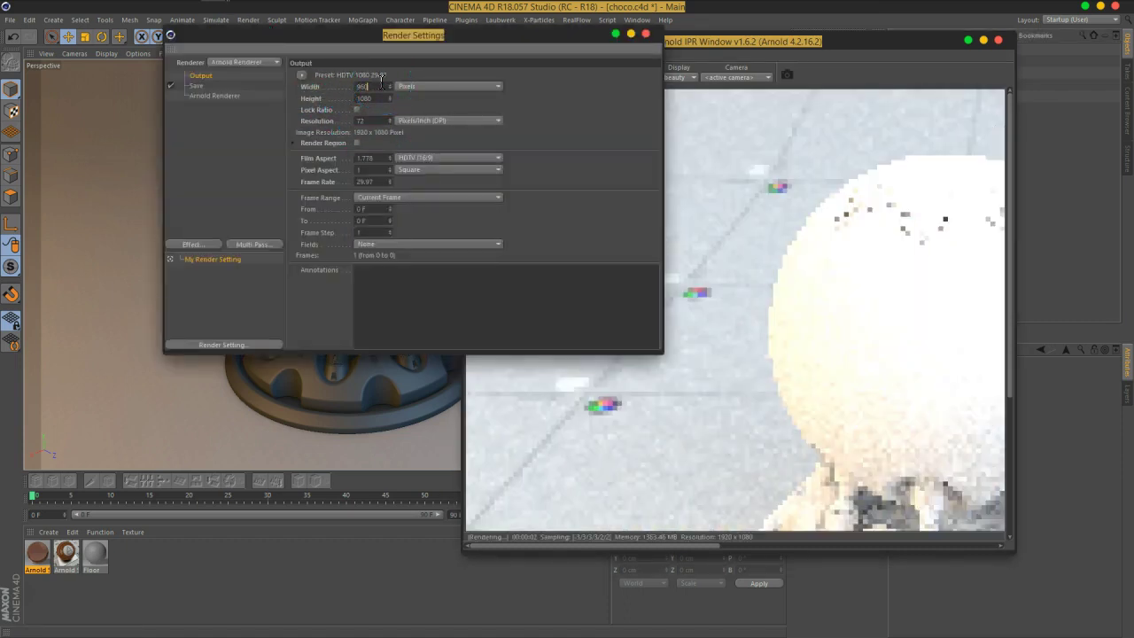
pyautogui.press('Tab')
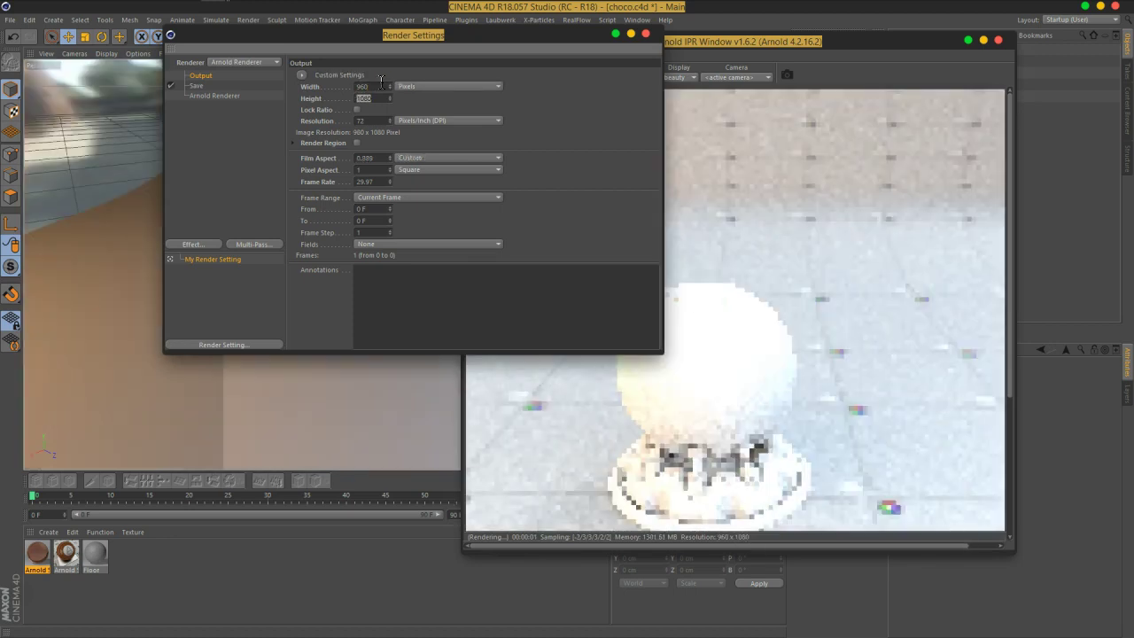
pyautogui.write('540')
pyautogui.click(432, 82)
pyautogui.click(646, 33)
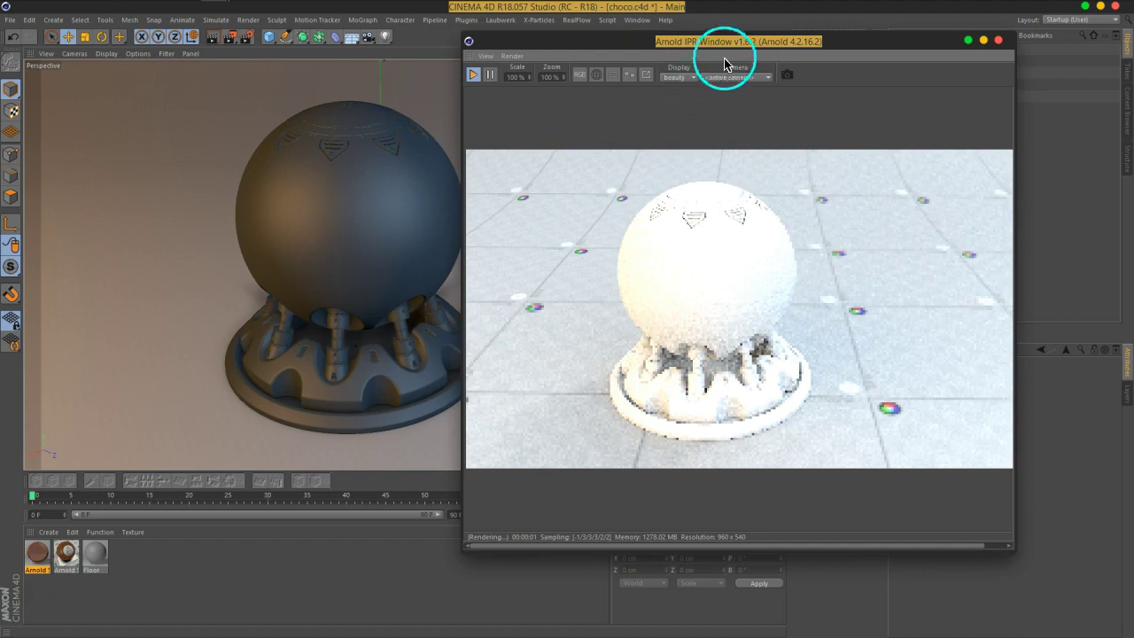
# Delete both existing Arnold materials from the Material Manager
pyautogui.moveTo(732, 50); pyautogui.dragTo(810, 36)
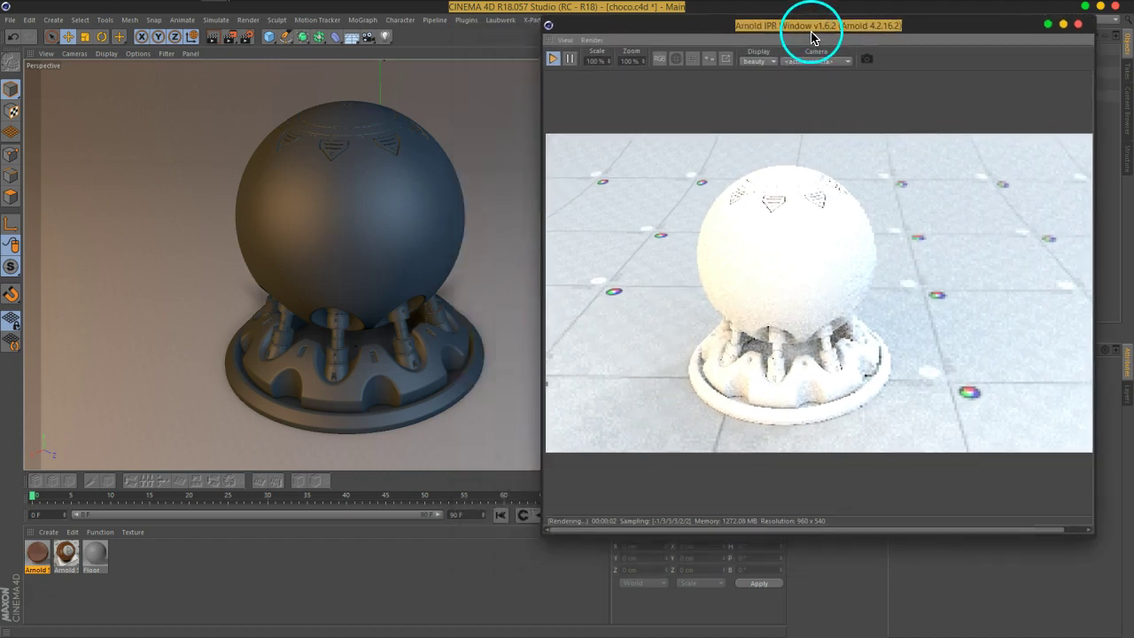
pyautogui.click(38, 551)
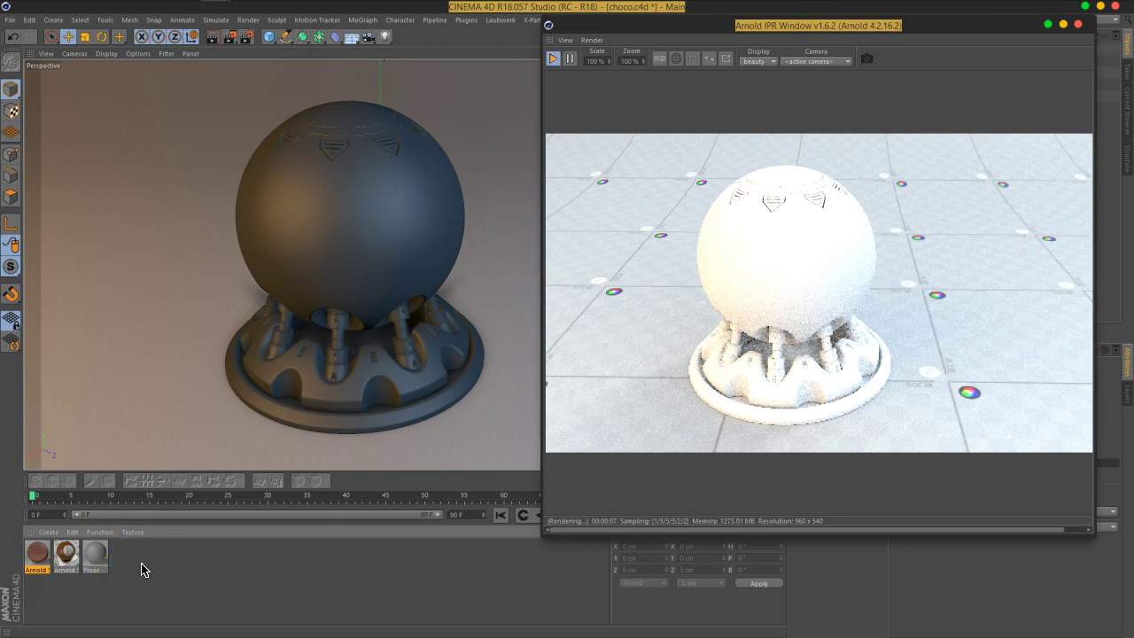
pyautogui.press('Delete')
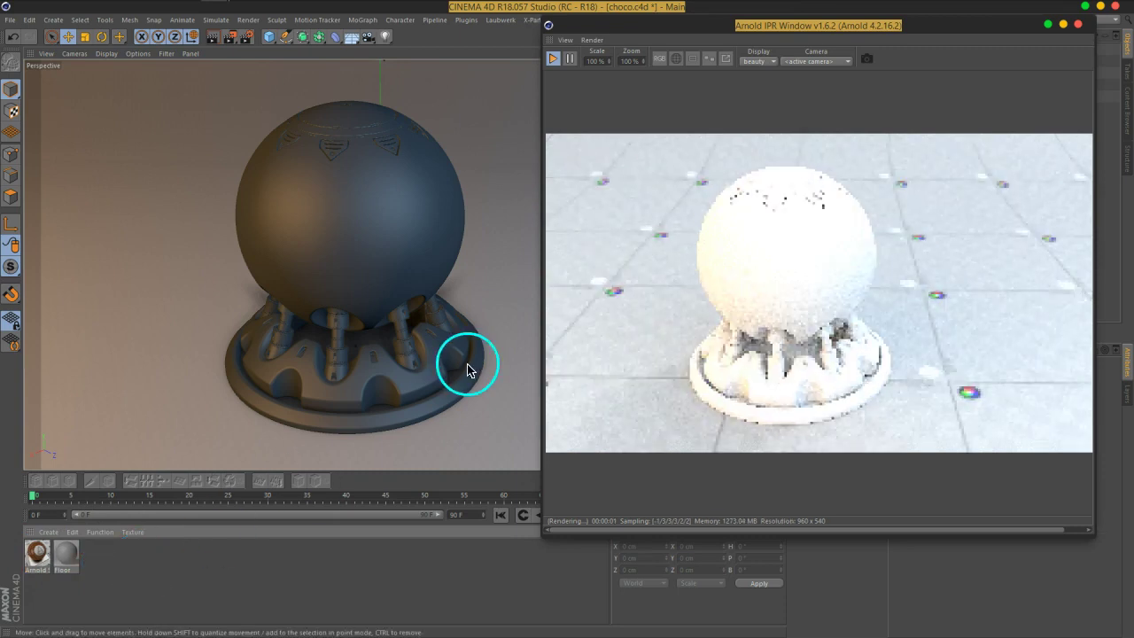
pyautogui.moveTo(804, 32)
pyautogui.mouseDown()
pyautogui.moveTo(679, 34)
pyautogui.moveTo(700, 35)
pyautogui.mouseUp()
pyautogui.click(35, 551)
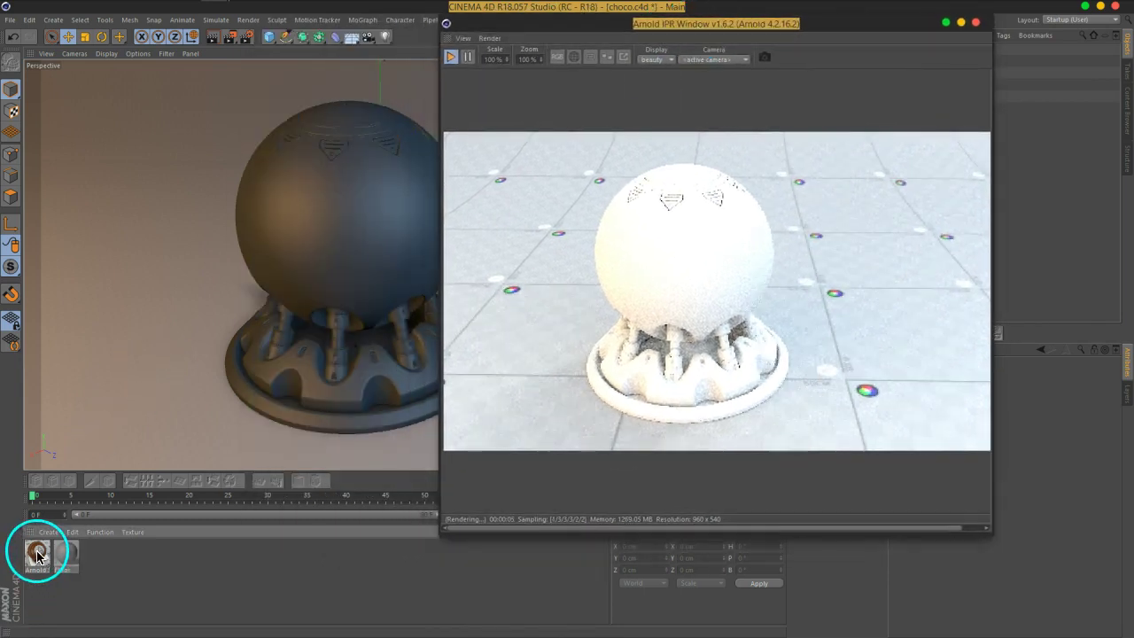
pyautogui.press('Delete')
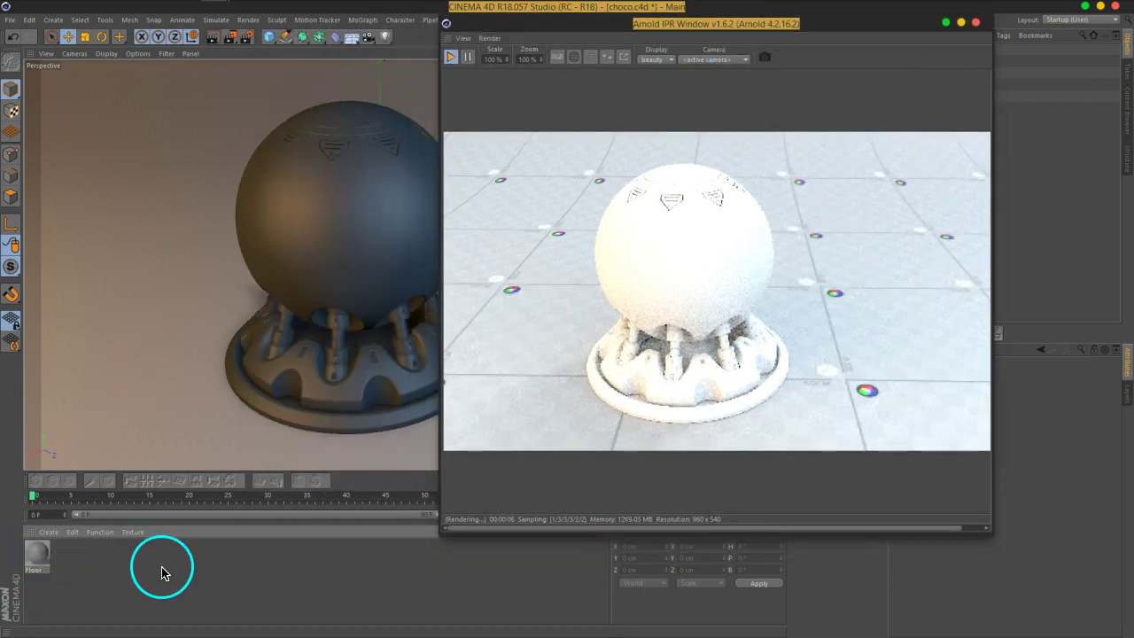
# Create a new Arnold material beside Floor
pyautogui.click(48, 531)
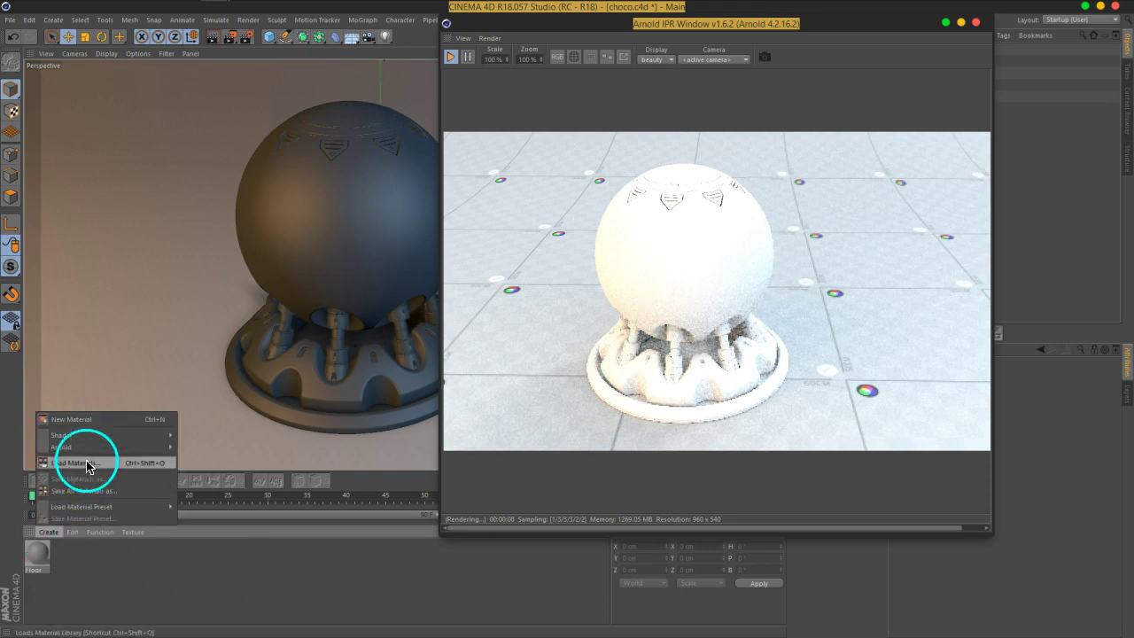
pyautogui.click(218, 435)
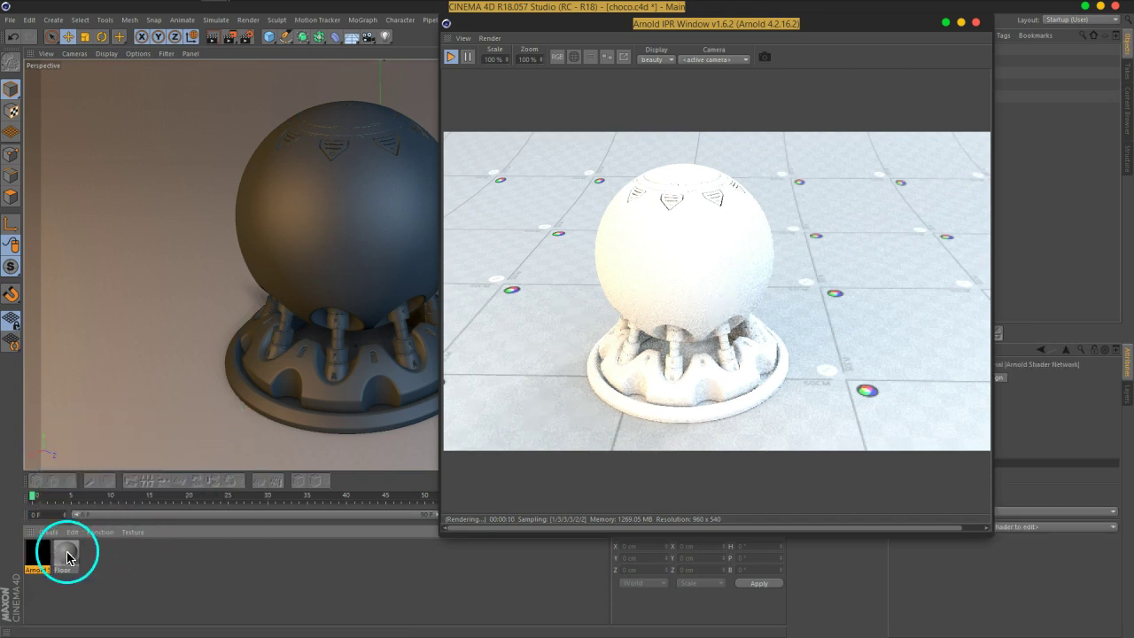
pyautogui.moveTo(664, 25); pyautogui.dragTo(699, 256)
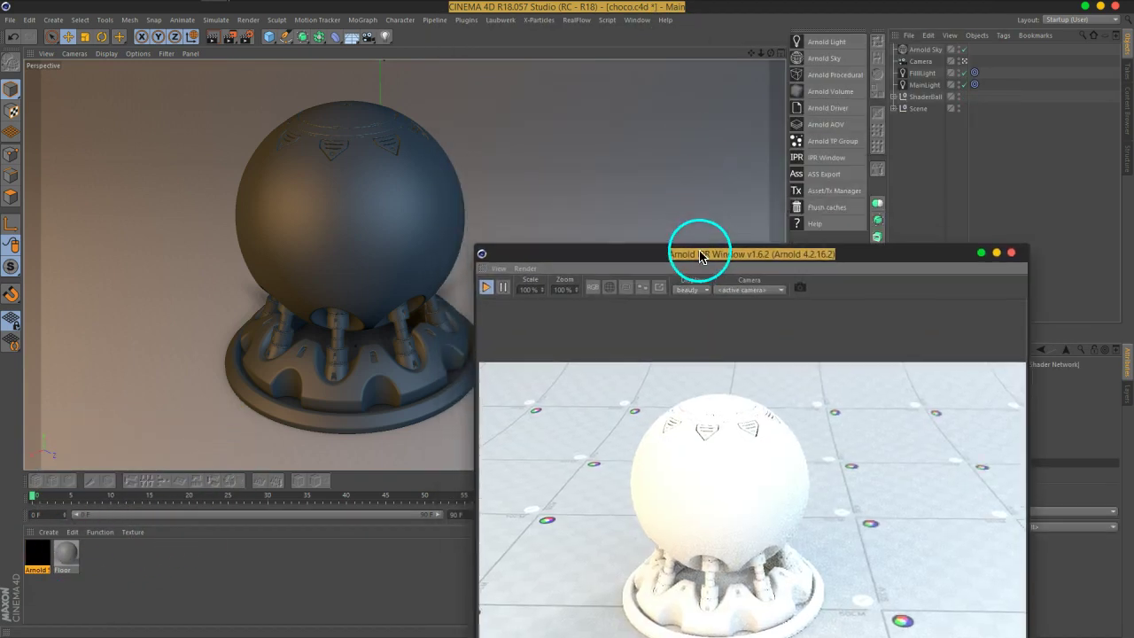
# Apply the new Arnold material to ShaderBall and delete the extra tag on Liquid_GEO
pyautogui.moveTo(37, 554)
pyautogui.mouseDown()
pyautogui.moveTo(580, 341)
pyautogui.moveTo(942, 95)
pyautogui.mouseUp()
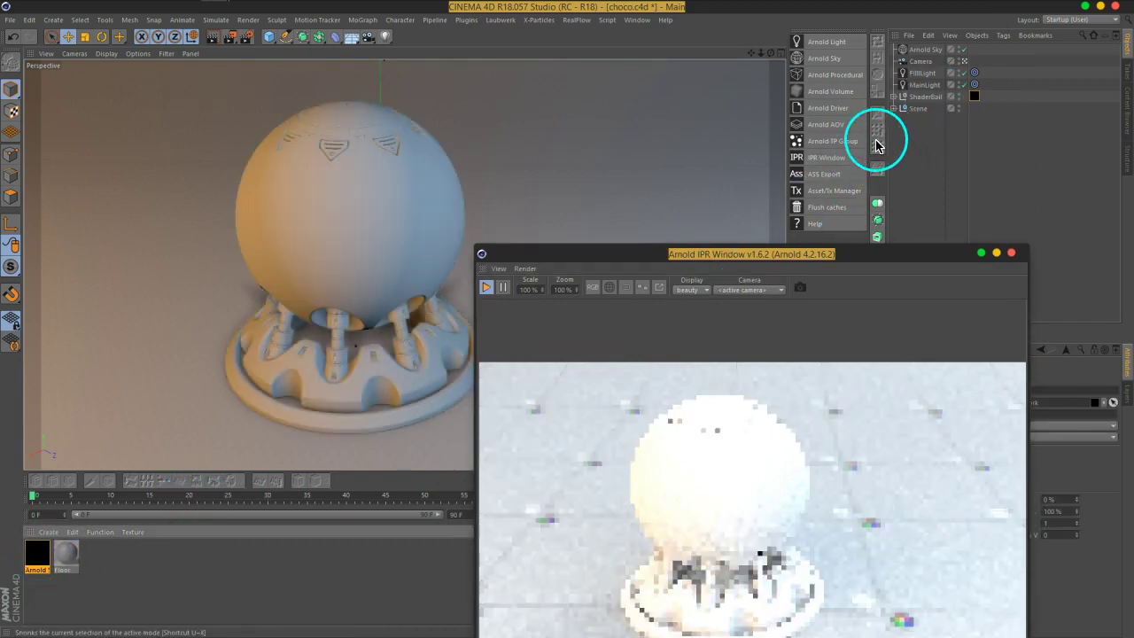
pyautogui.click(894, 95)
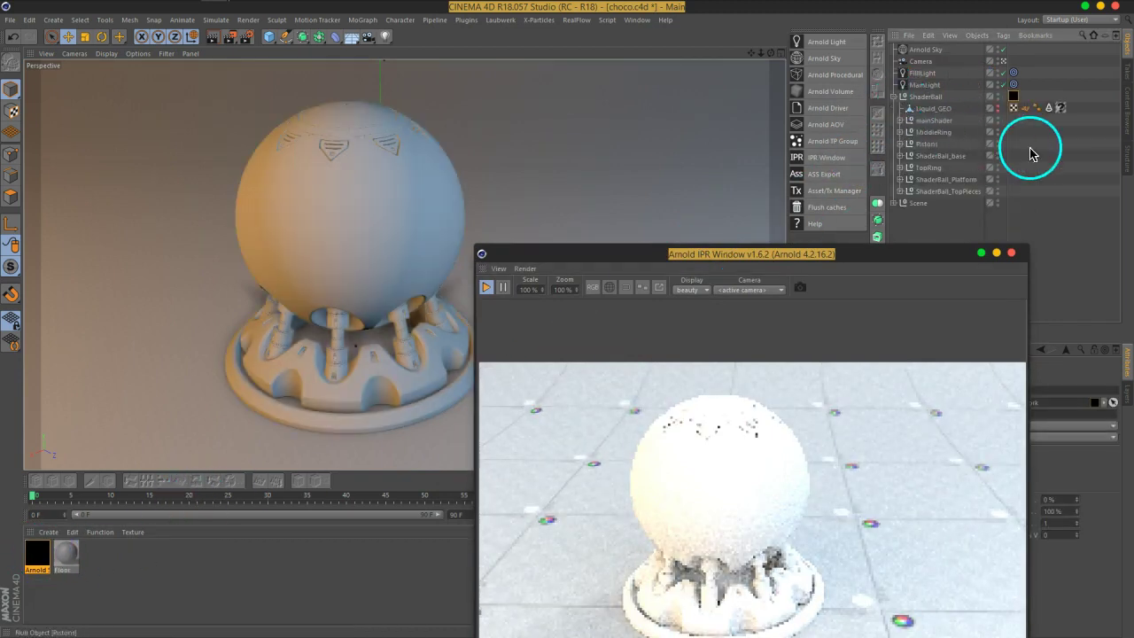
pyautogui.click(1061, 109)
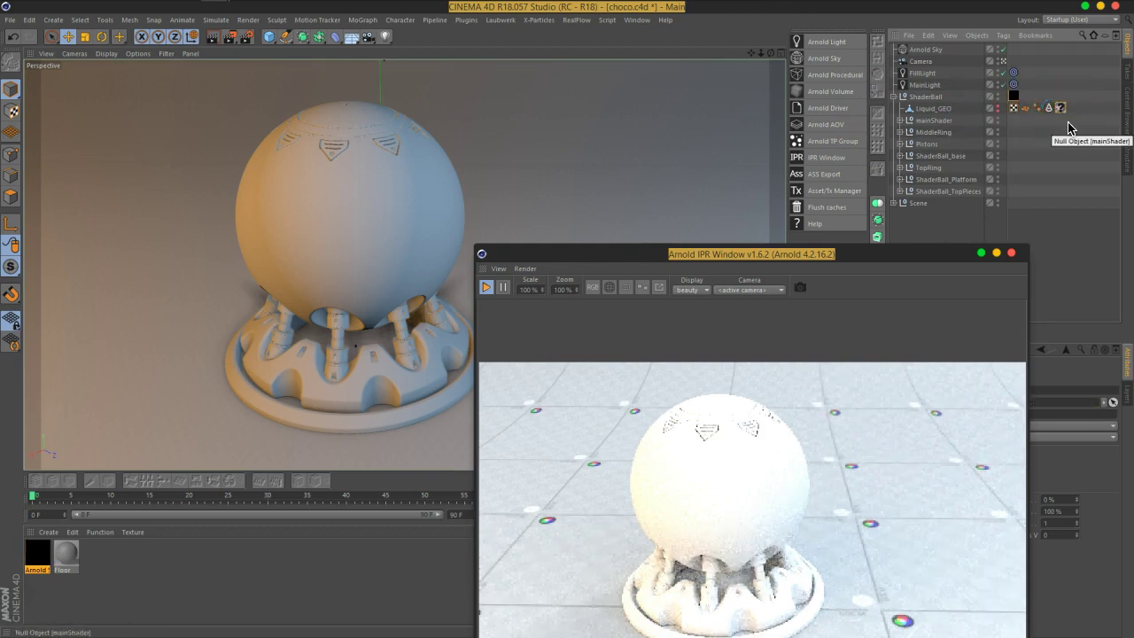
pyautogui.click(1050, 108)
pyautogui.press('Delete')
pyautogui.click(952, 168)
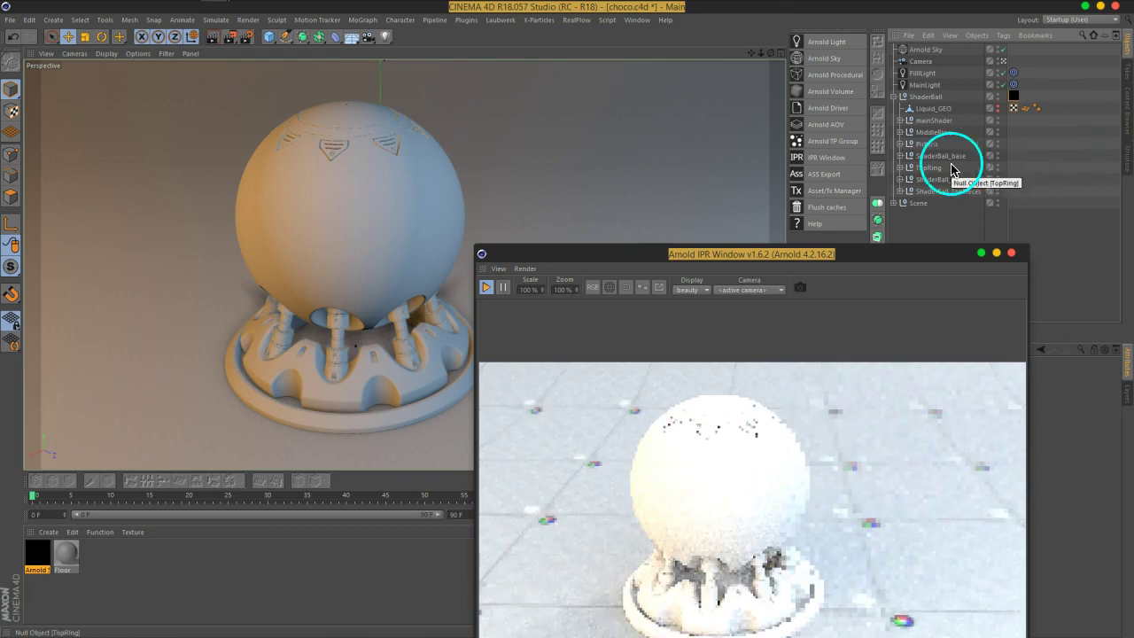
pyautogui.click(899, 143)
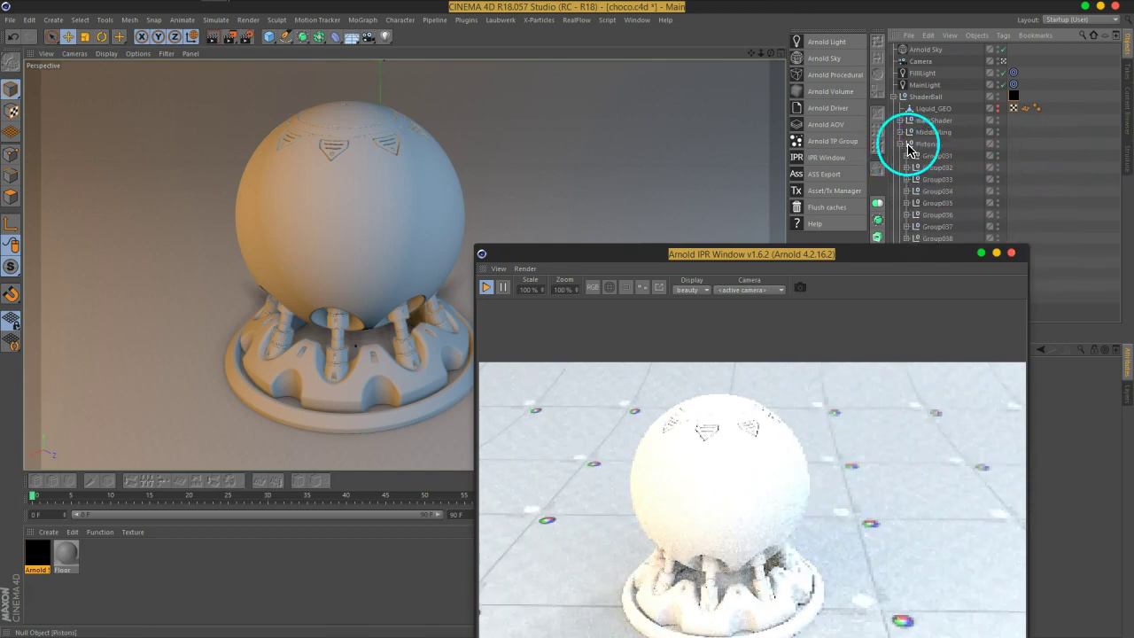
pyautogui.click(902, 144)
pyautogui.click(893, 95)
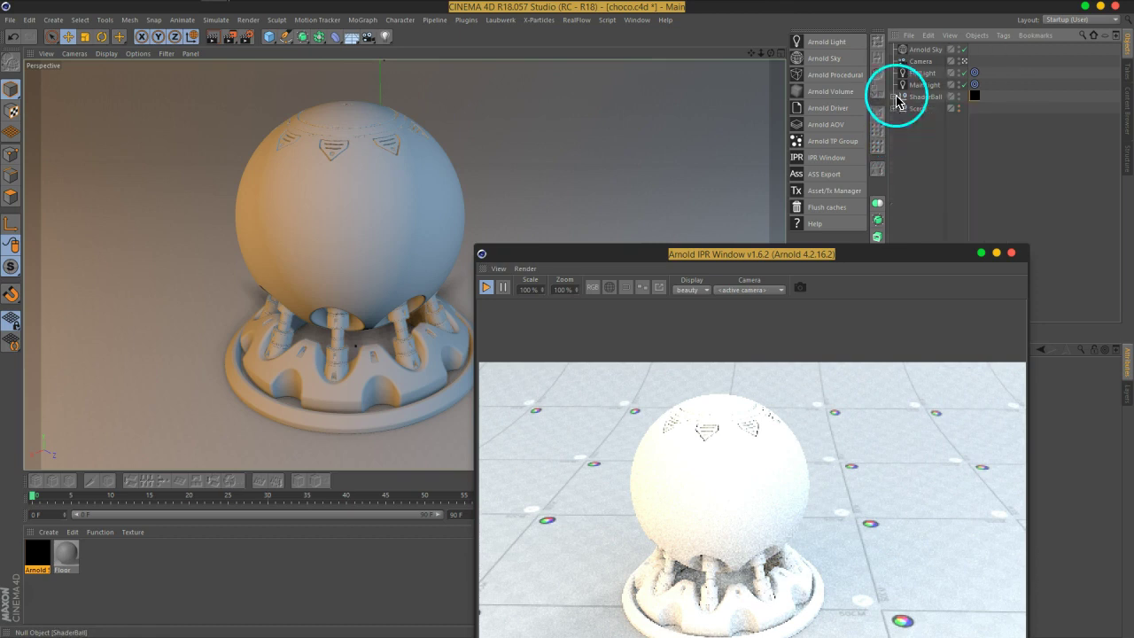
# Select every texture tag in the scene with the Object Manager's Texture filter
pyautogui.click(1108, 40)
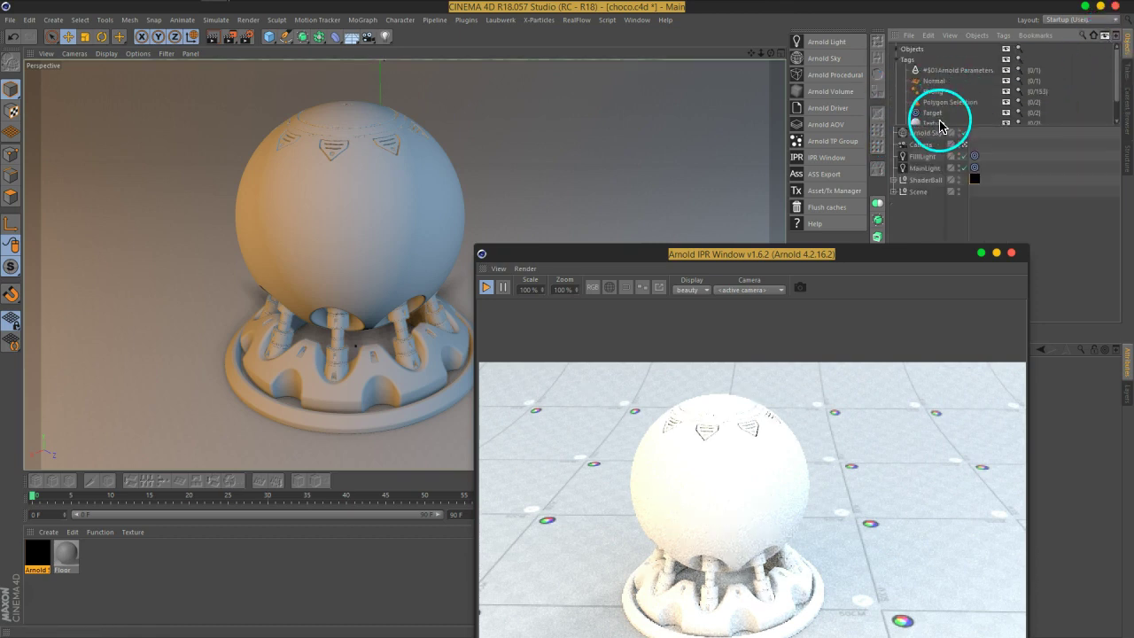
pyautogui.scroll(-2, 939, 119)
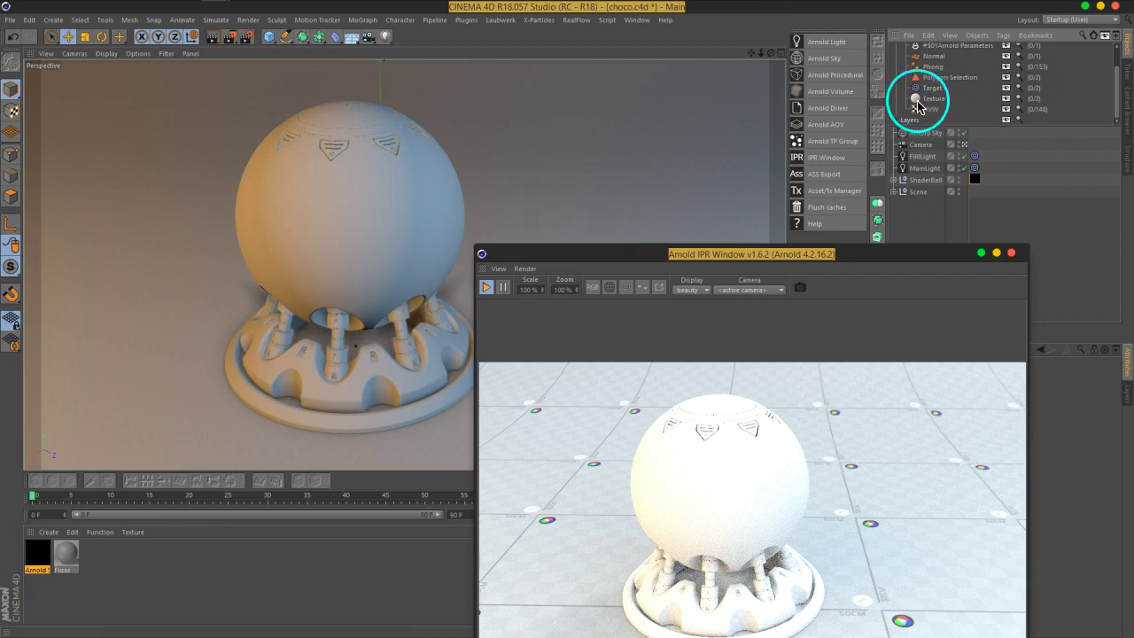
pyautogui.click(918, 99)
pyautogui.moveTo(919, 253); pyautogui.dragTo(670, 166)
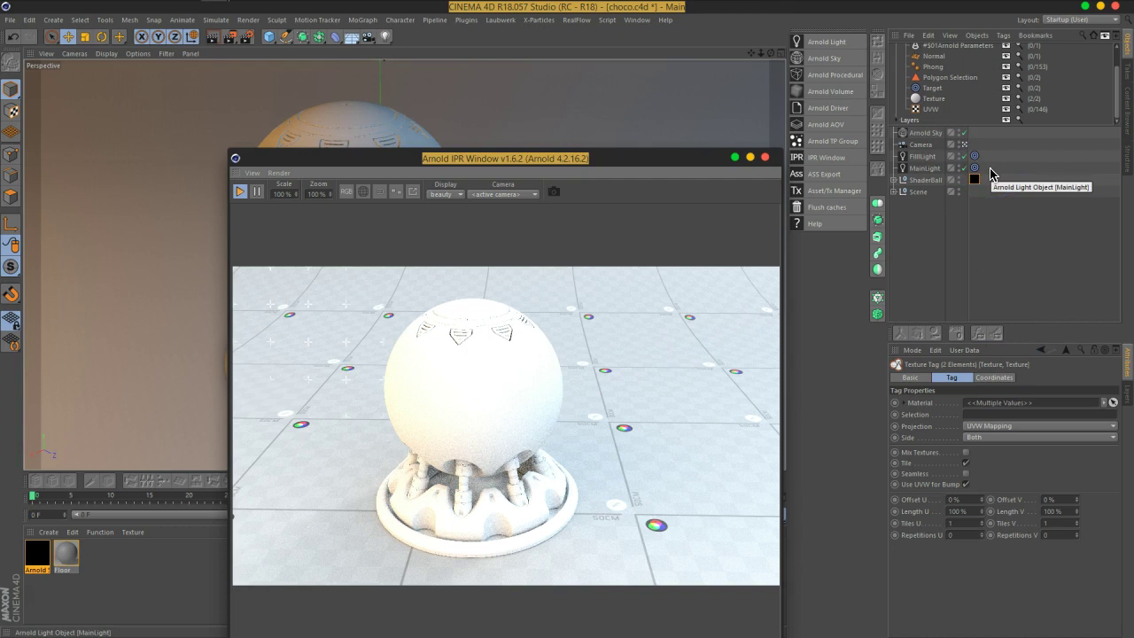
# Expand ShaderBall, delete both texture tags, then undo the deletion
pyautogui.moveTo(991, 173); pyautogui.dragTo(925, 197)
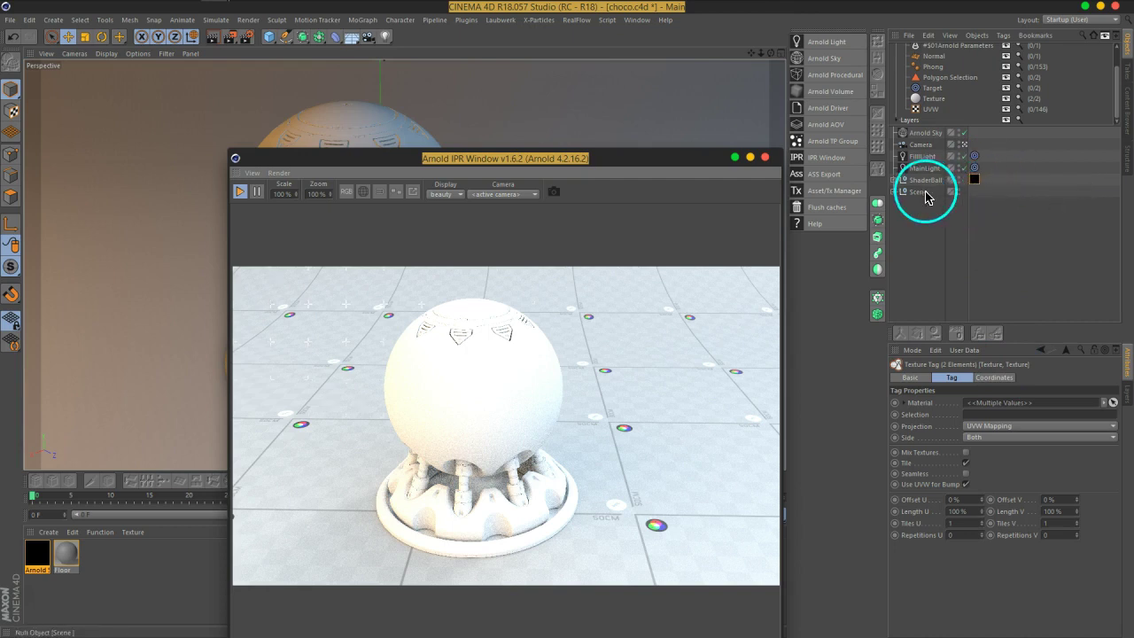
pyautogui.moveTo(925, 197); pyautogui.dragTo(894, 181)
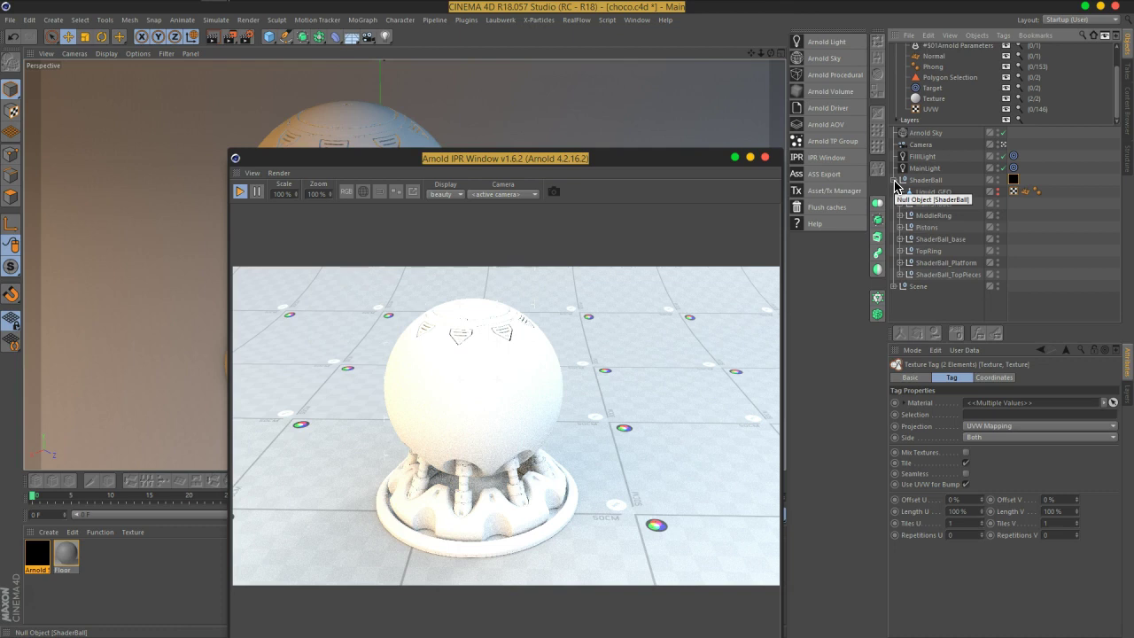
pyautogui.moveTo(949, 207)
pyautogui.mouseDown()
pyautogui.moveTo(1004, 239)
pyautogui.moveTo(1016, 188)
pyautogui.mouseUp()
pyautogui.keyDown('ctrl'); pyautogui.click(1015, 183); pyautogui.keyUp('ctrl')
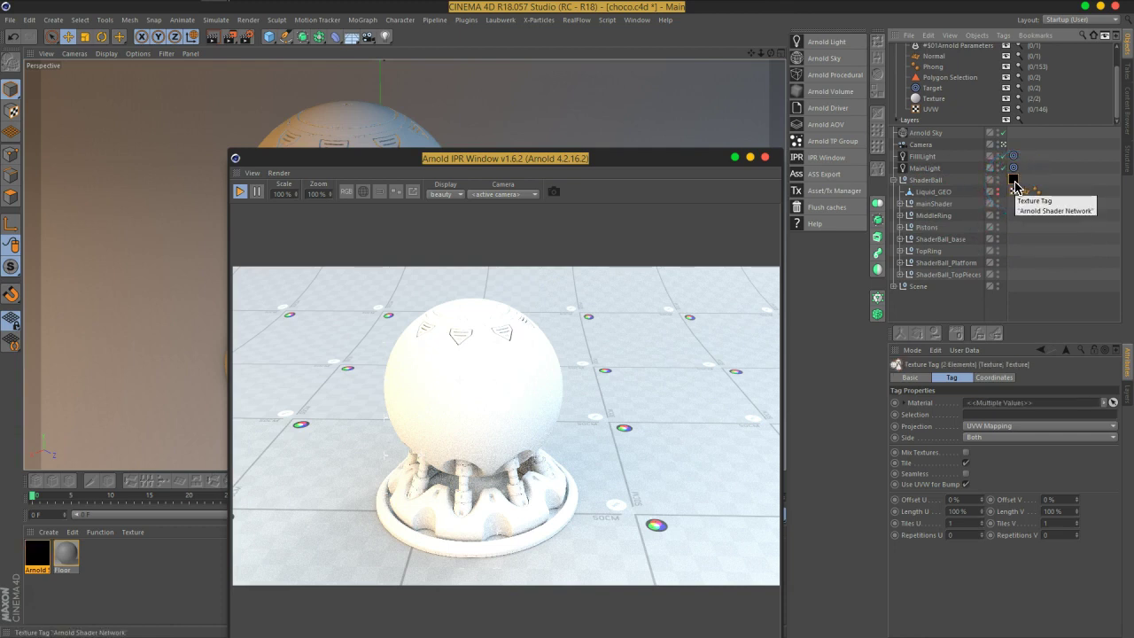
pyautogui.press('Delete')
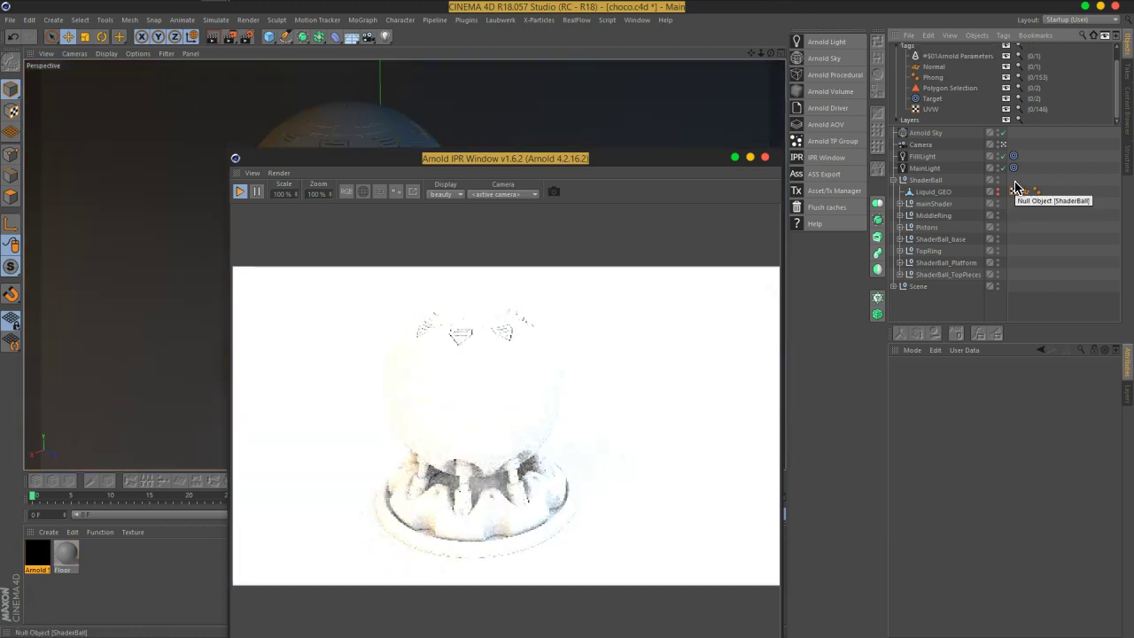
pyautogui.hotkey('ctrl', 'z')
pyautogui.click(1059, 217)
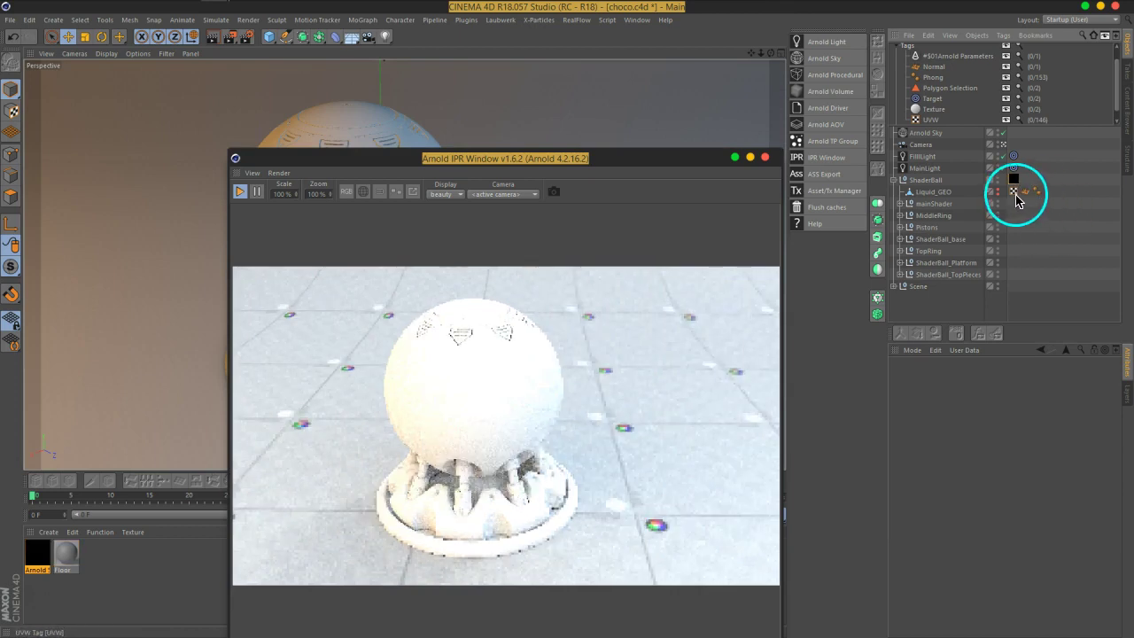
# Inspect ShaderBall's Arnold Shader Network texture tag and check the Scene's BackDrop object
pyautogui.click(1014, 179)
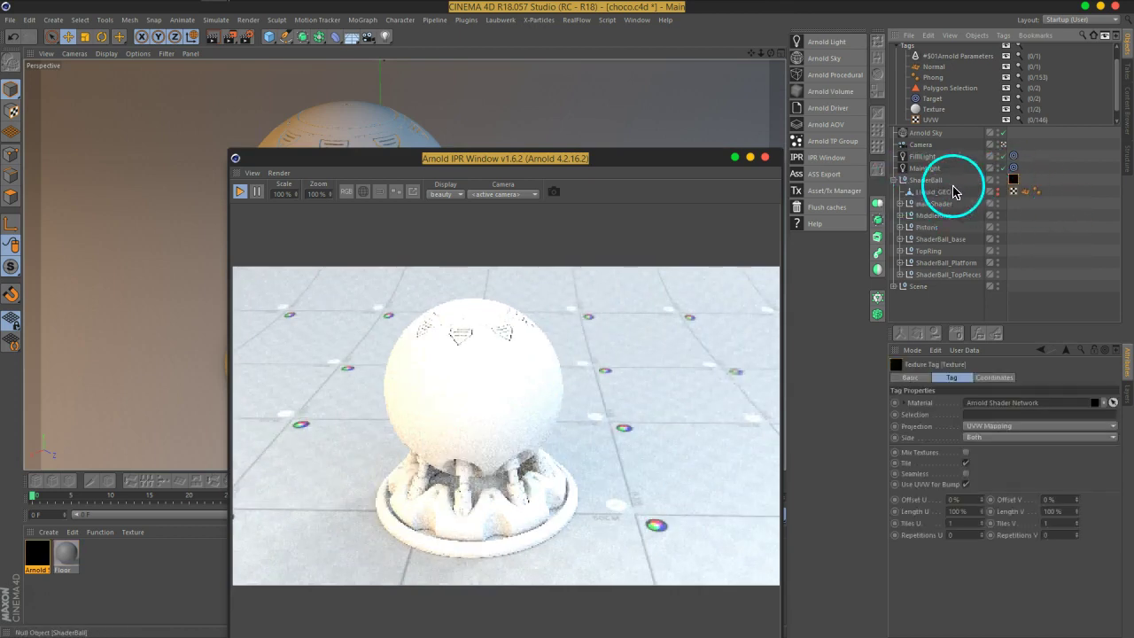
pyautogui.click(897, 180)
pyautogui.click(895, 191)
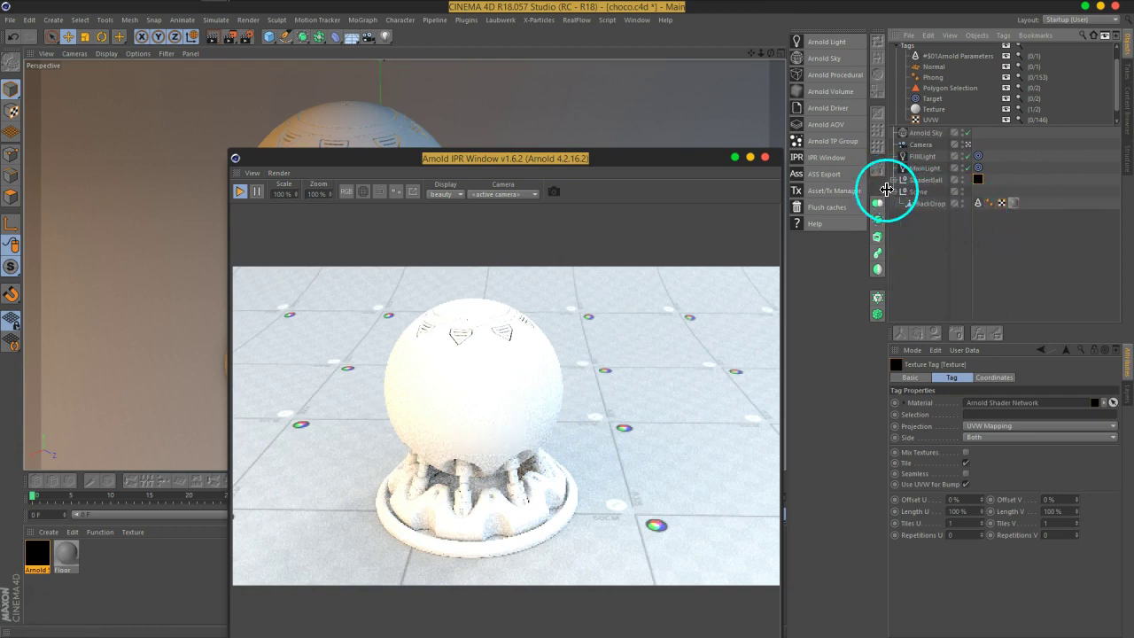
pyautogui.click(895, 191)
# Open the Arnold material's shader network editor and filter its shader list by 'sta'
pyautogui.moveTo(647, 168); pyautogui.dragTo(945, 53)
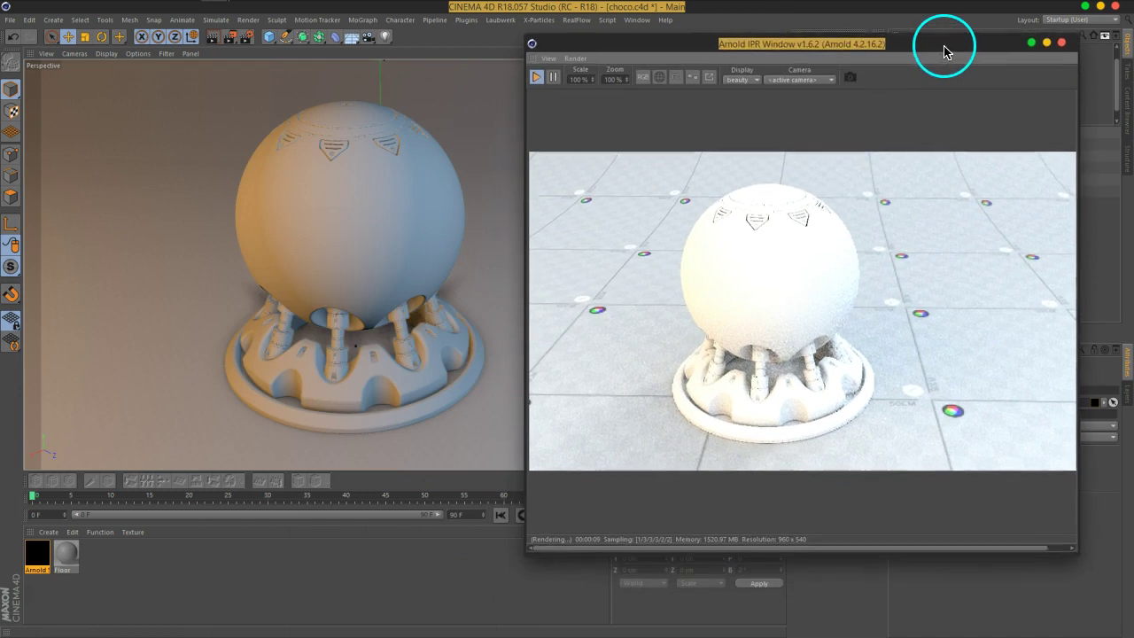
pyautogui.doubleClick(39, 558)
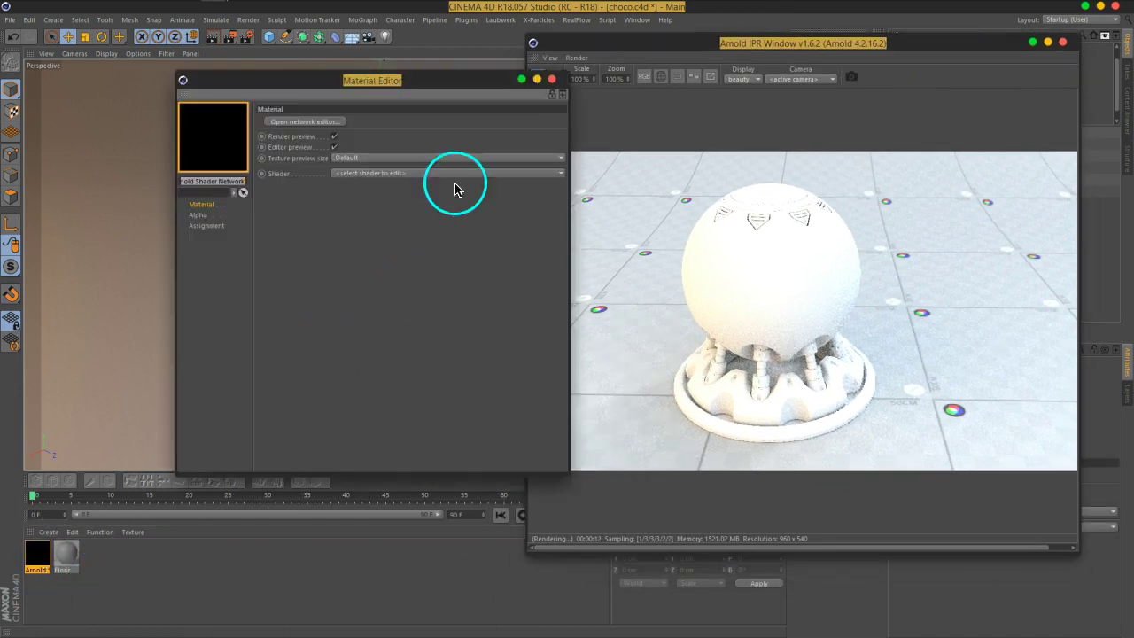
pyautogui.moveTo(437, 88)
pyautogui.mouseDown()
pyautogui.moveTo(259, 66)
pyautogui.moveTo(311, 32)
pyautogui.moveTo(291, 39)
pyautogui.mouseUp()
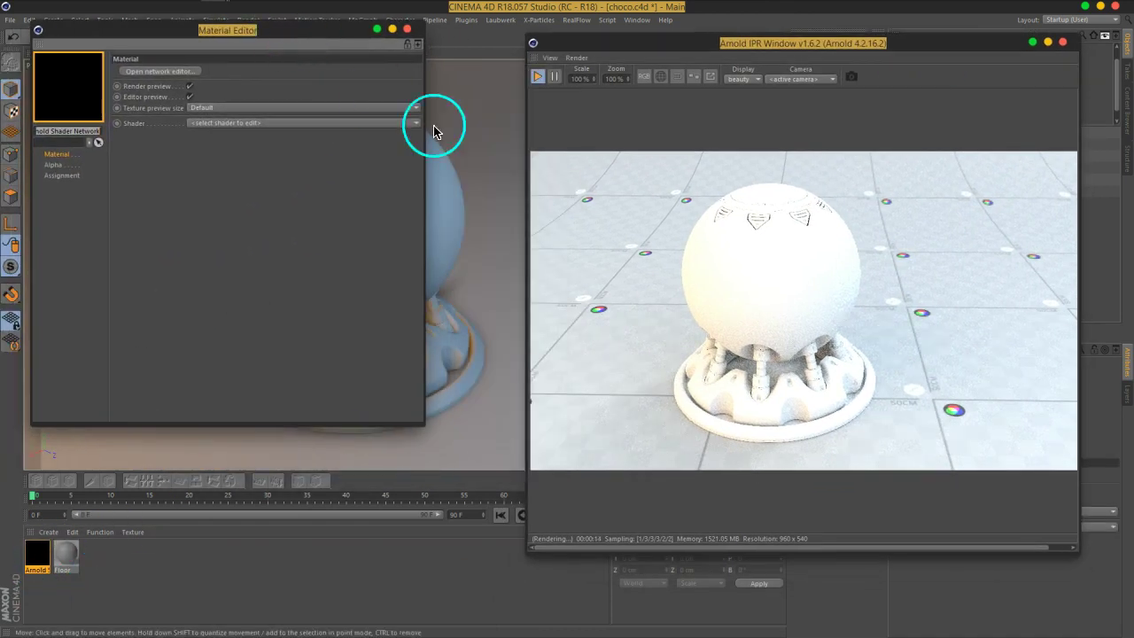
pyautogui.moveTo(826, 44); pyautogui.dragTo(866, 29)
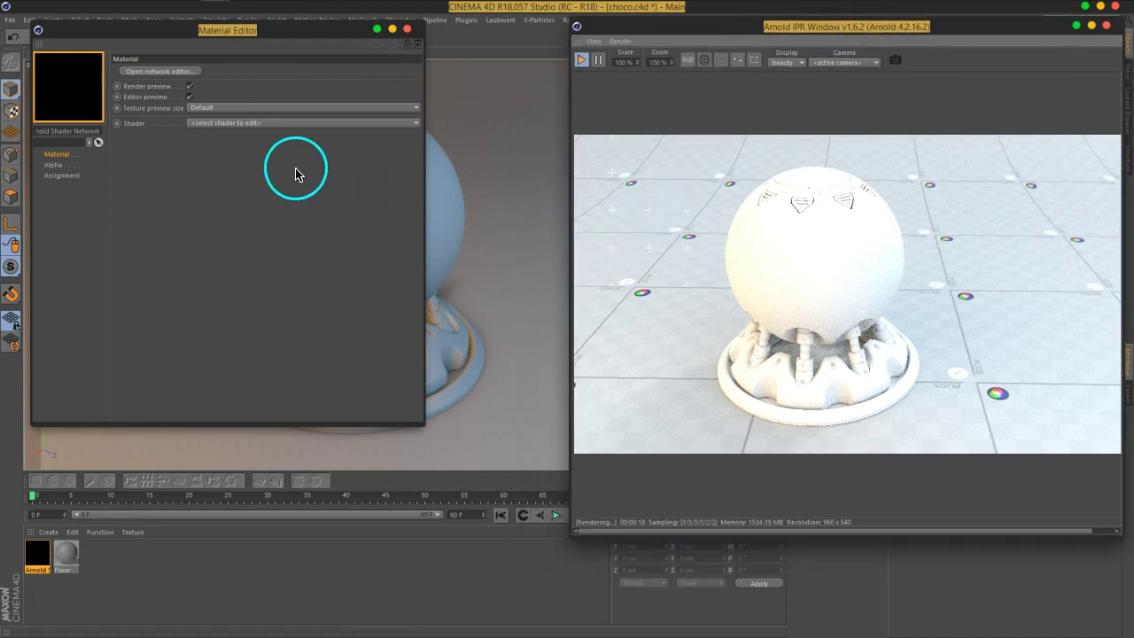
pyautogui.click(161, 72)
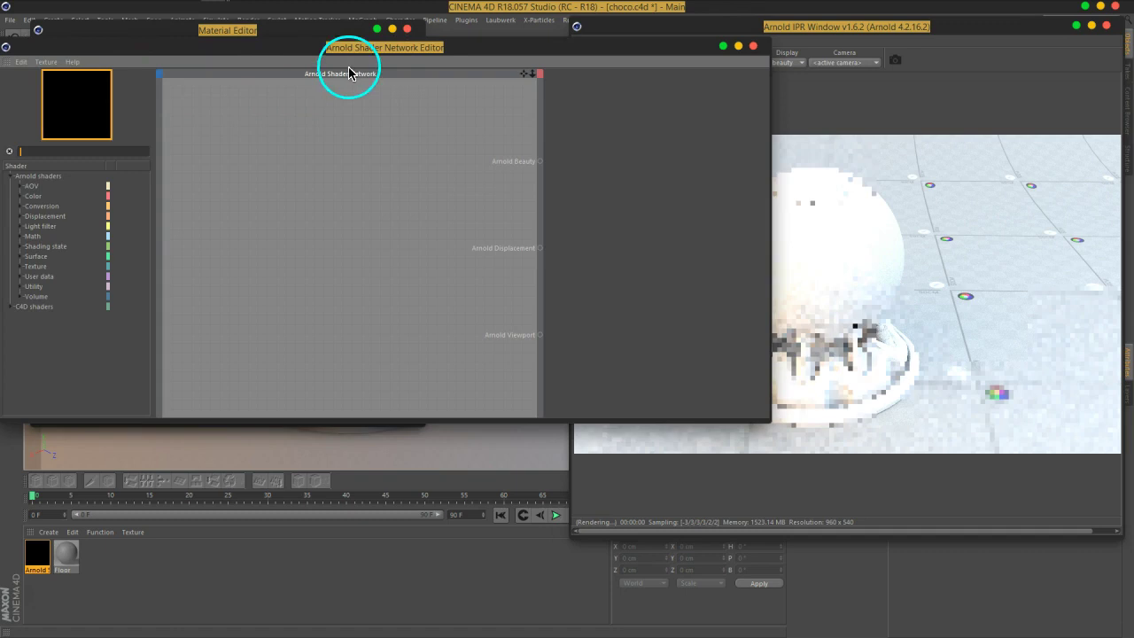
pyautogui.click(408, 29)
pyautogui.moveTo(459, 85); pyautogui.dragTo(475, 40)
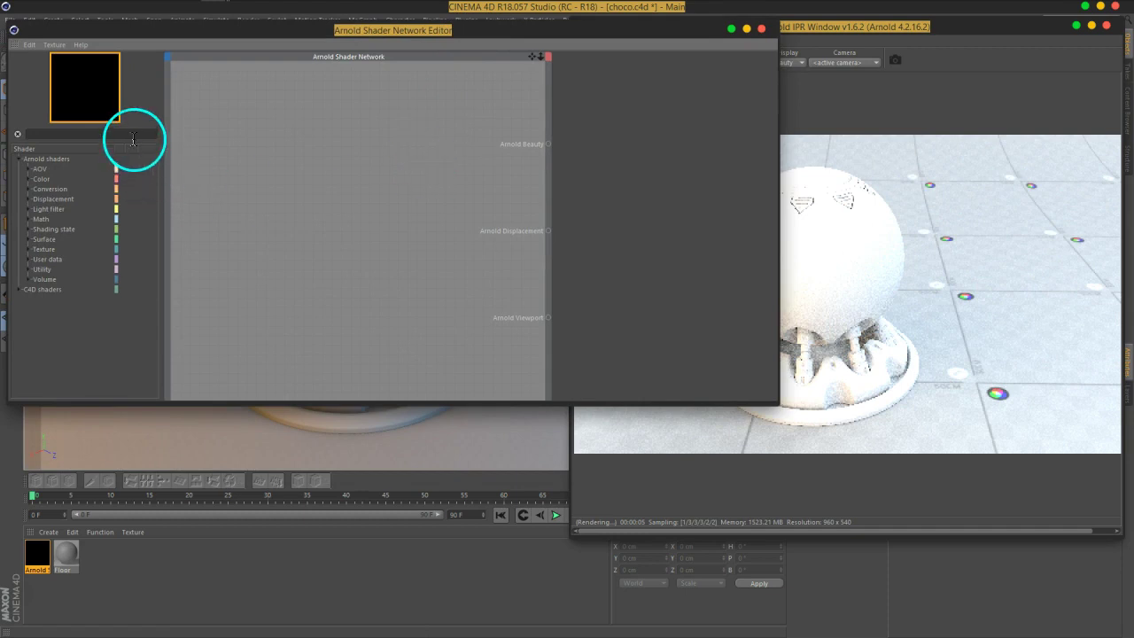
pyautogui.write('sta')
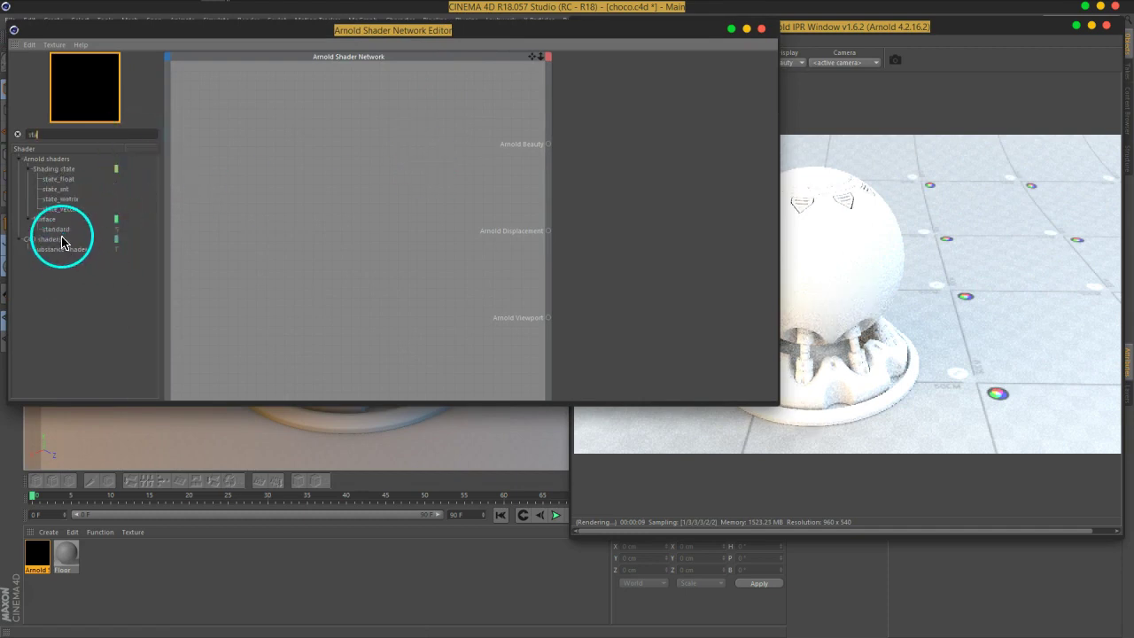
# Add a standard shader node wired into the Arnold Beauty output and restart the IPR
pyautogui.moveTo(60, 236)
pyautogui.mouseDown()
pyautogui.moveTo(260, 172)
pyautogui.moveTo(374, 163)
pyautogui.mouseUp()
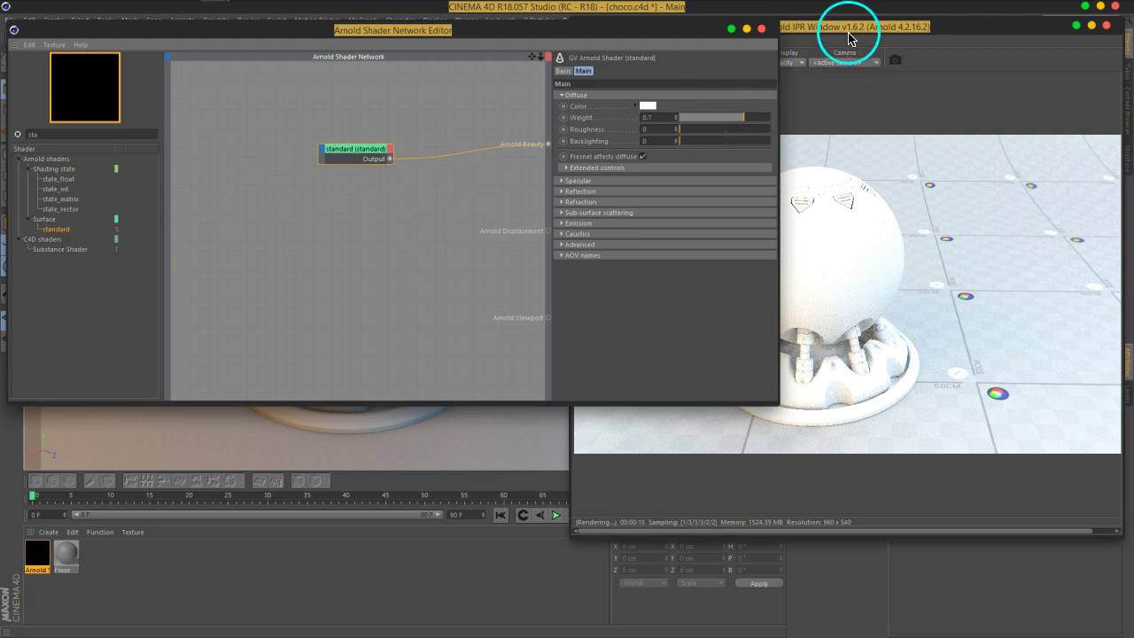
pyautogui.moveTo(847, 38); pyautogui.dragTo(822, 25)
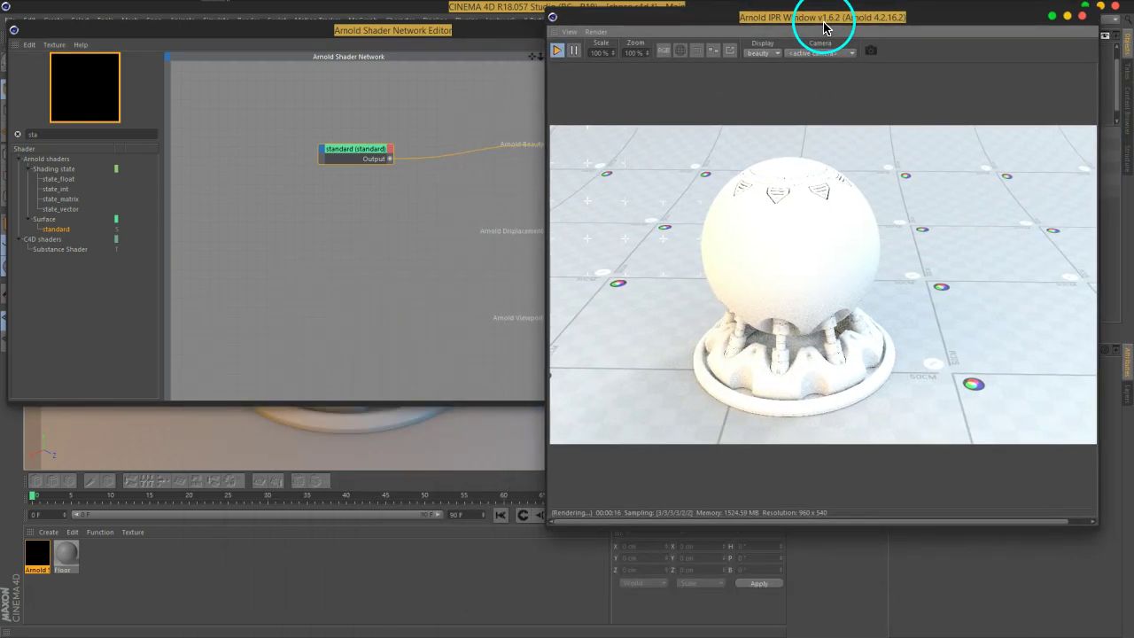
pyautogui.click(558, 51)
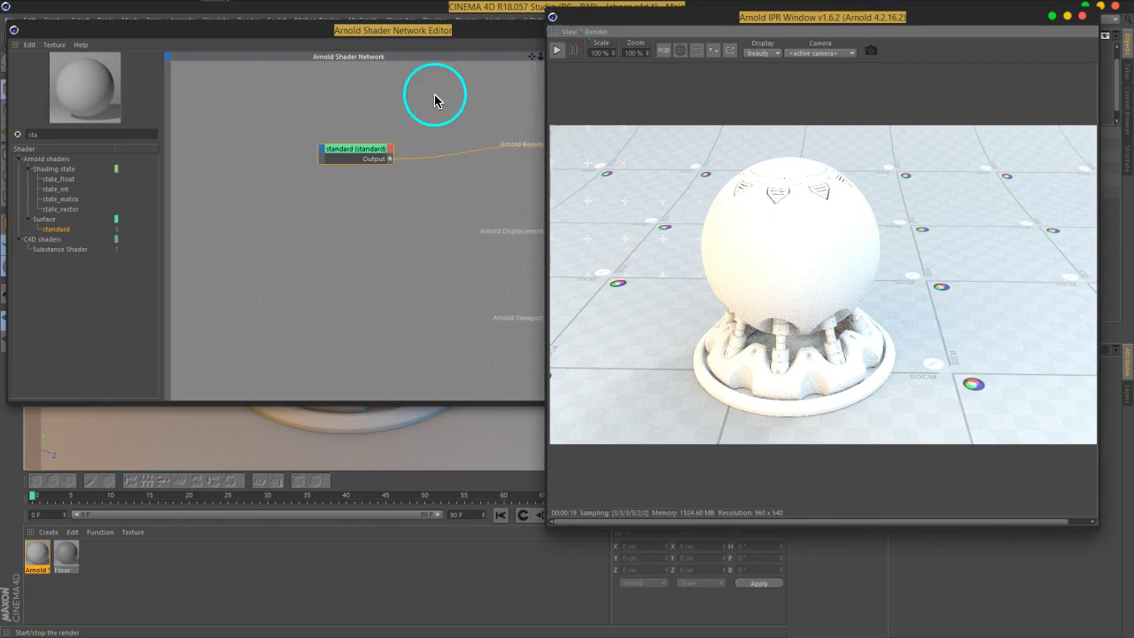
pyautogui.moveTo(445, 34)
pyautogui.mouseDown()
pyautogui.moveTo(381, 33)
pyautogui.moveTo(476, 36)
pyautogui.moveTo(205, 33)
pyautogui.moveTo(272, 29)
pyautogui.mouseUp()
pyautogui.moveTo(161, 157); pyautogui.dragTo(137, 153)
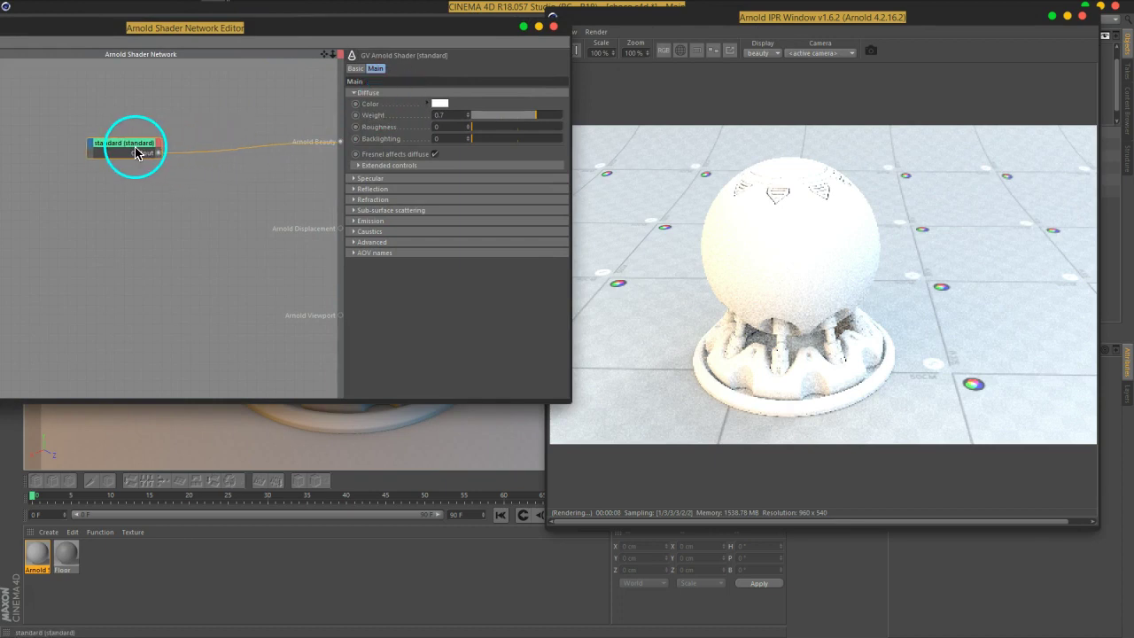
pyautogui.click(138, 173)
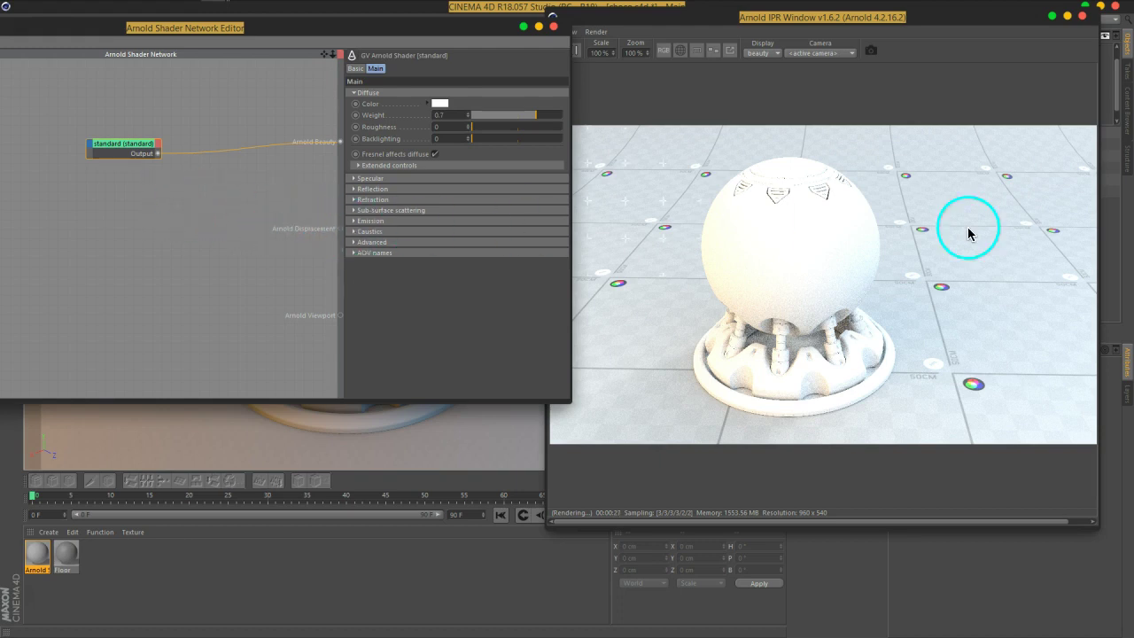
pyautogui.click(796, 266)
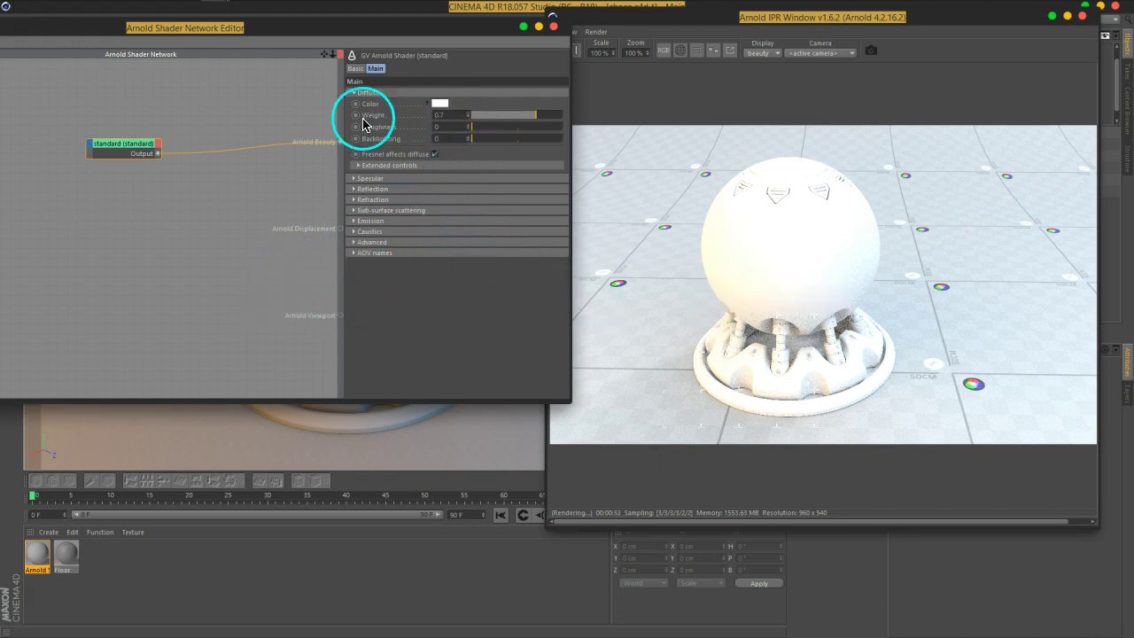
pyautogui.moveTo(365, 34)
pyautogui.mouseDown()
pyautogui.moveTo(451, 35)
pyautogui.moveTo(438, 41)
pyautogui.mouseUp()
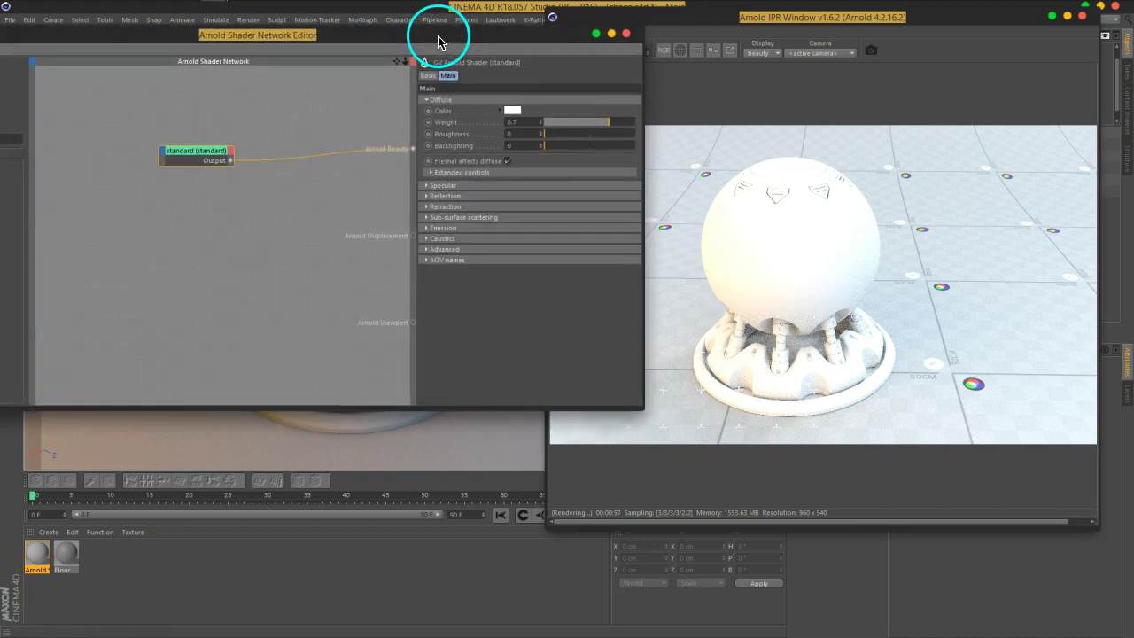
# Set the standard shader's diffuse colour to black and enable specular Fresnel
pyautogui.click(506, 111)
pyautogui.click(482, 145)
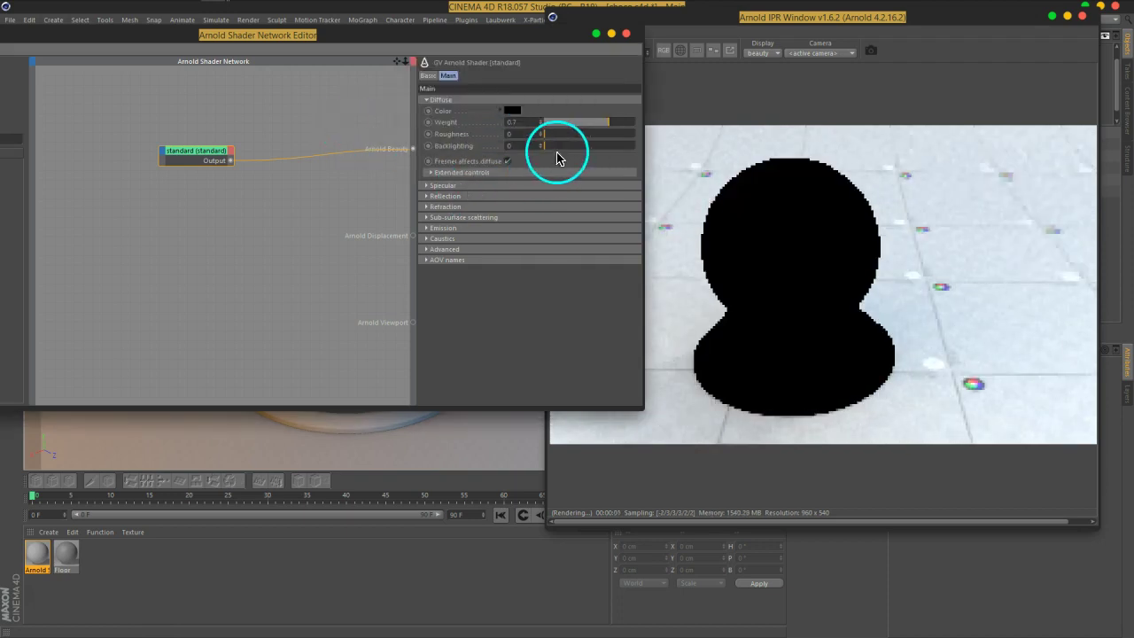
pyautogui.click(468, 101)
pyautogui.click(457, 111)
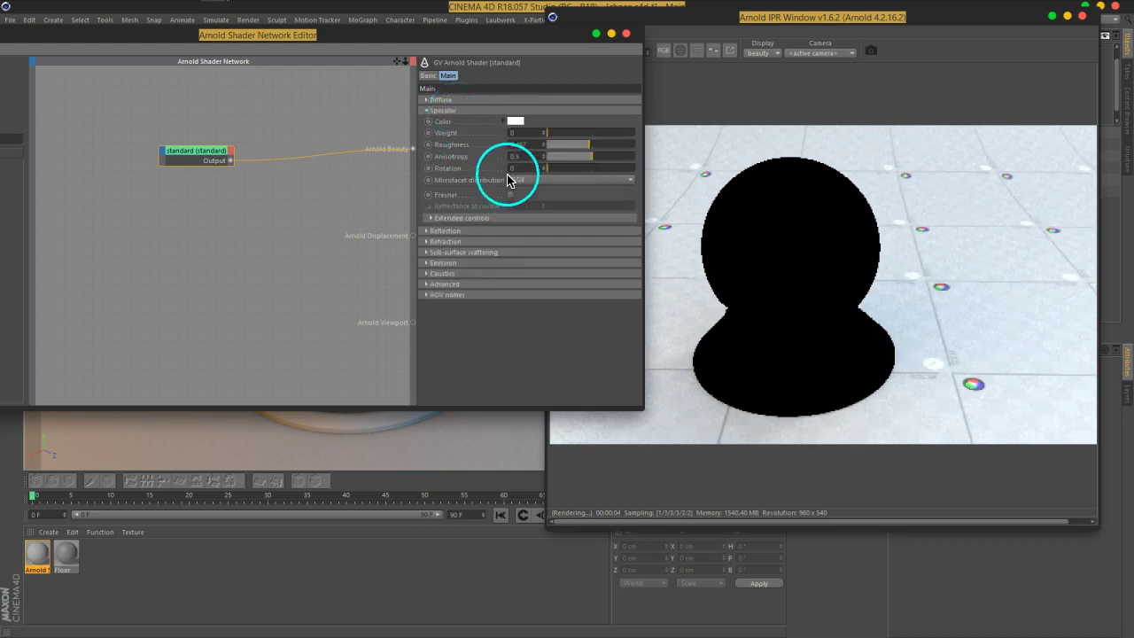
pyautogui.click(510, 194)
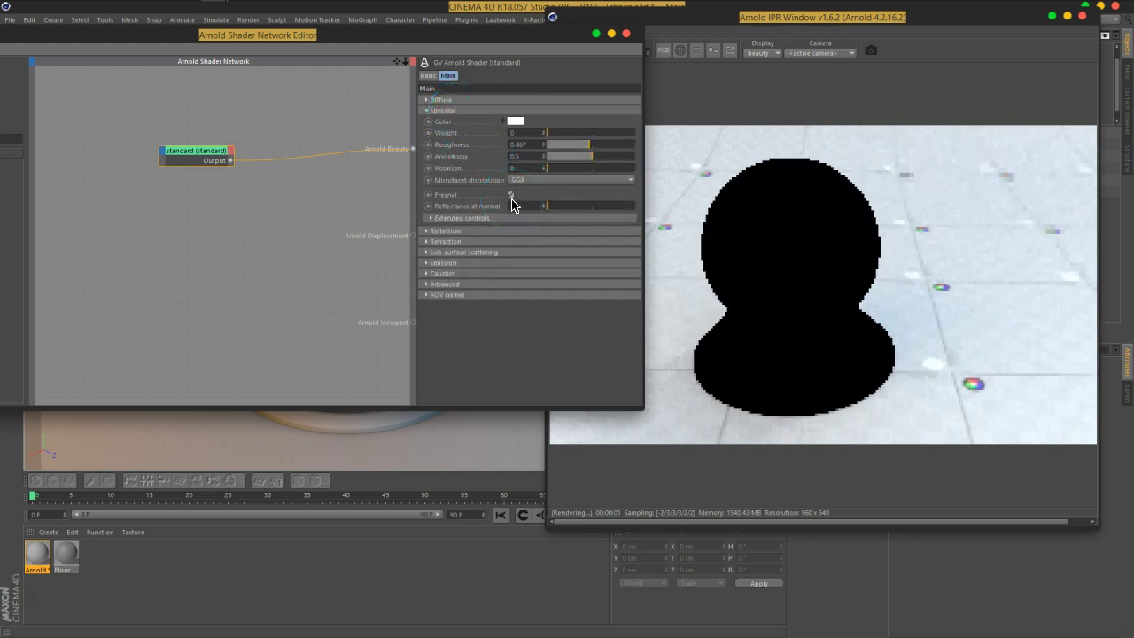
# Enable refraction Fresnel use IOR with IOR 20 and raise specular weight to 1
pyautogui.click(445, 241)
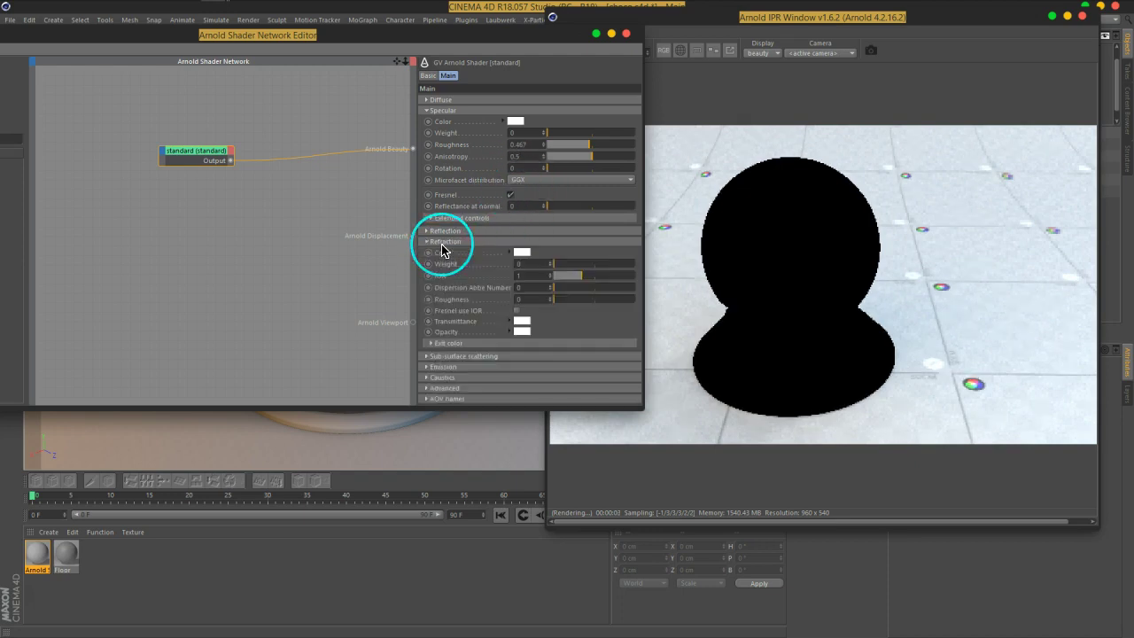
pyautogui.click(517, 310)
pyautogui.click(530, 276)
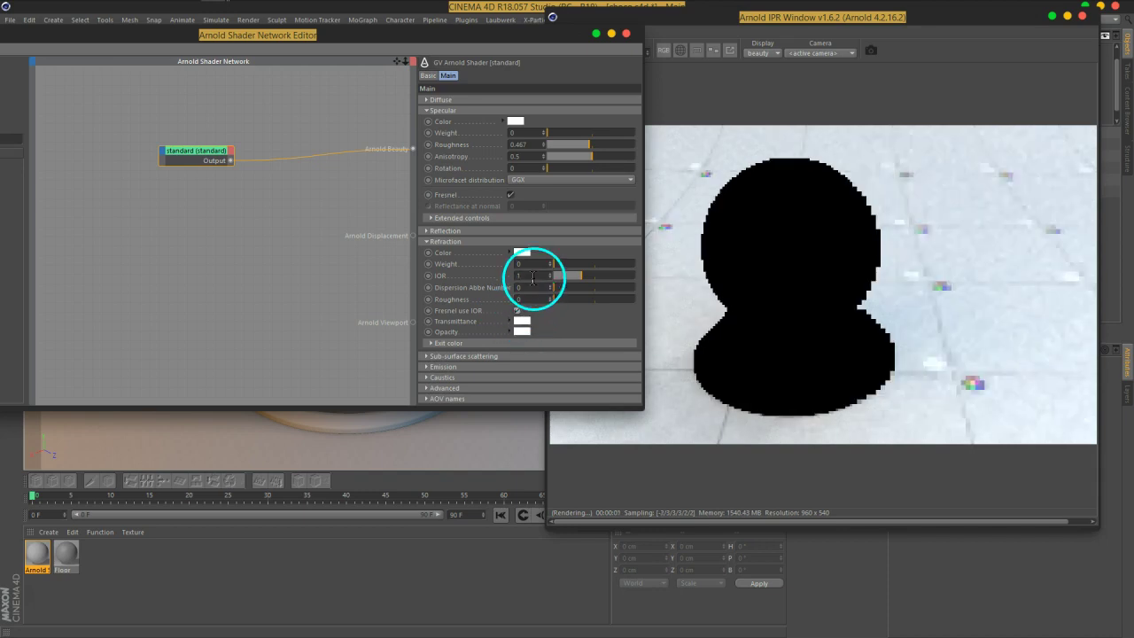
pyautogui.write('20')
pyautogui.press('Return')
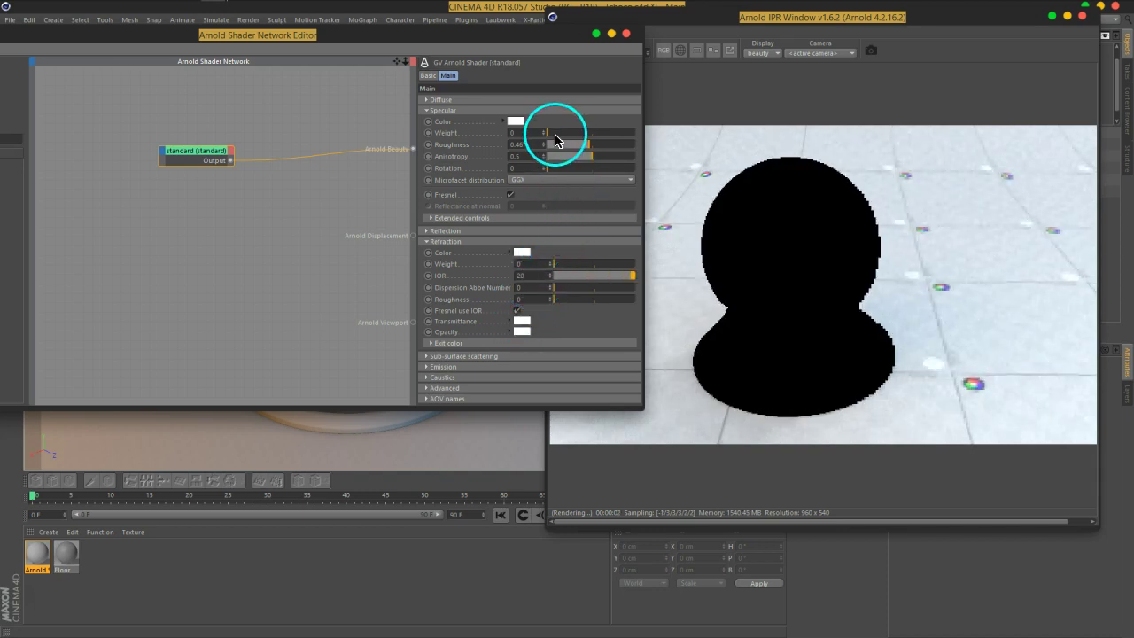
pyautogui.moveTo(552, 133)
pyautogui.mouseDown()
pyautogui.moveTo(568, 133)
pyautogui.moveTo(563, 156)
pyautogui.moveTo(550, 155)
pyautogui.moveTo(608, 134)
pyautogui.mouseUp()
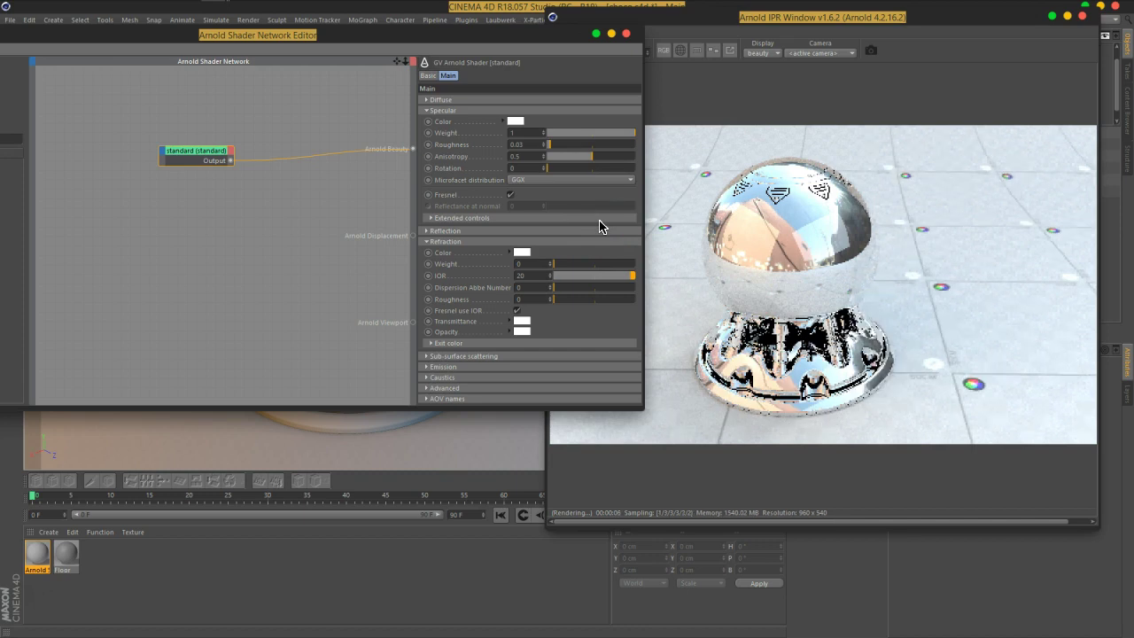
# Adjust the standard shader's specular weight down and settle it at about 0.68
pyautogui.click(624, 133)
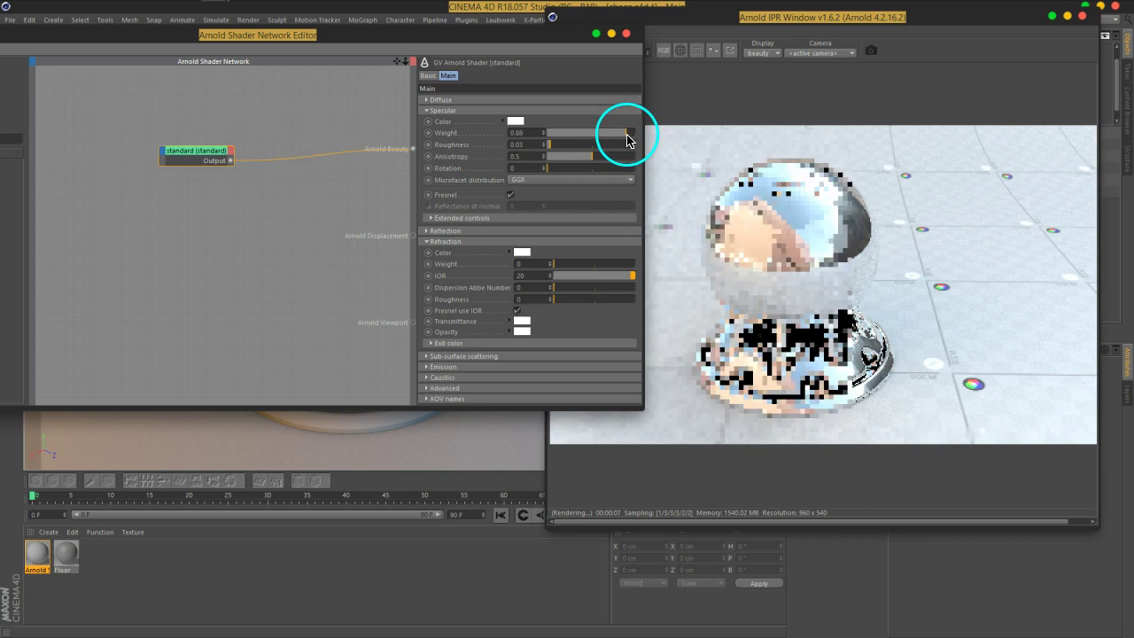
pyautogui.moveTo(624, 134); pyautogui.dragTo(623, 135)
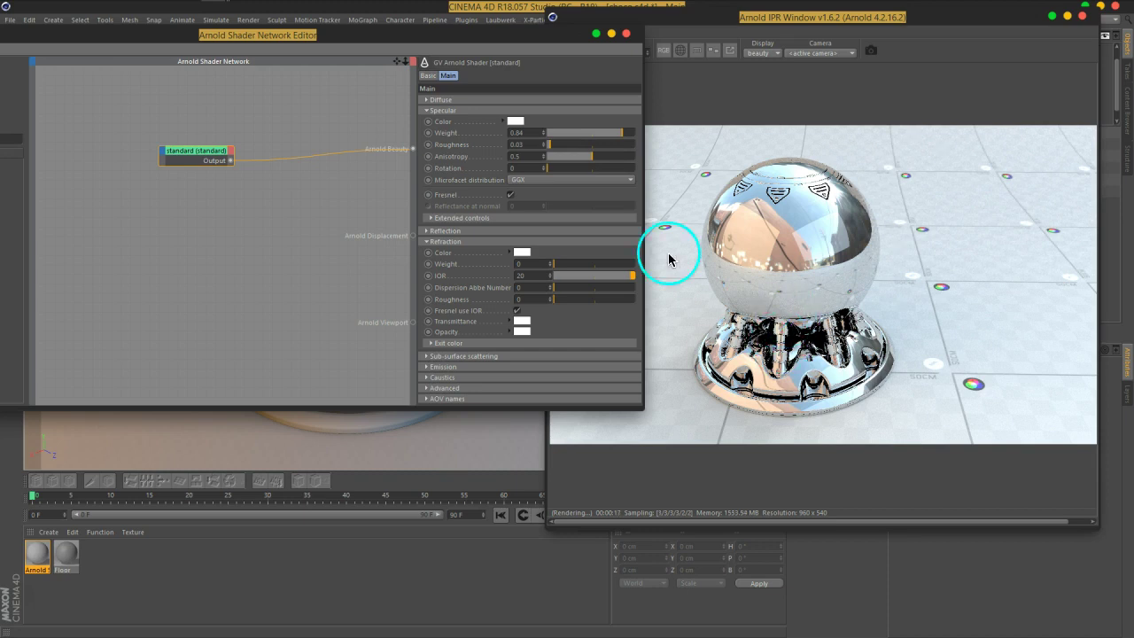
pyautogui.moveTo(617, 135); pyautogui.dragTo(599, 139)
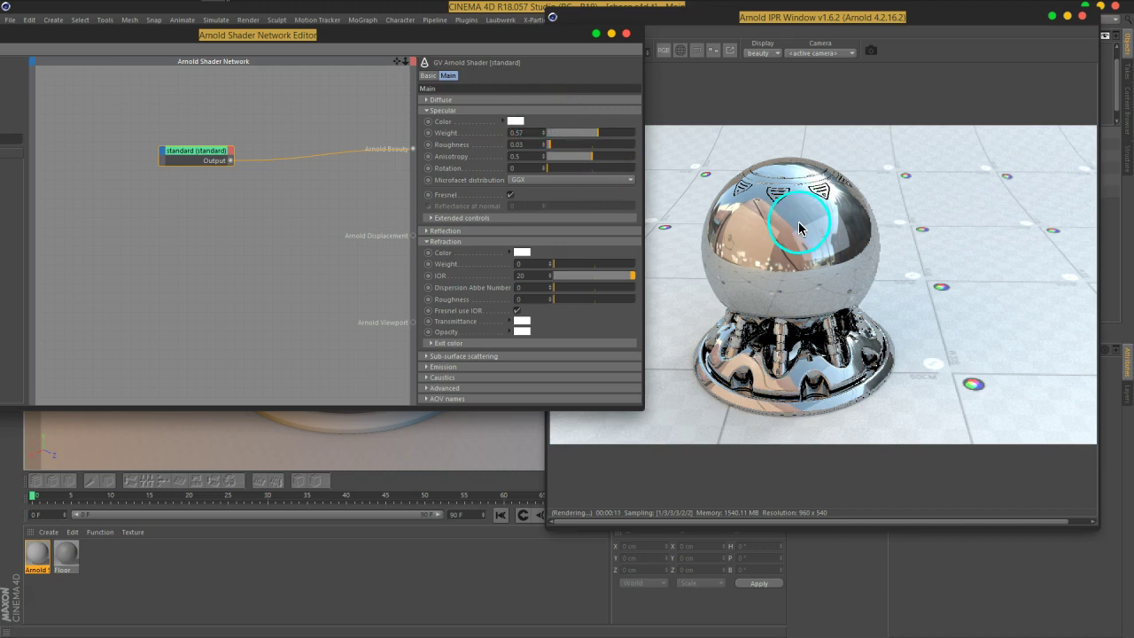
pyautogui.click(596, 133)
pyautogui.moveTo(598, 137); pyautogui.dragTo(608, 135)
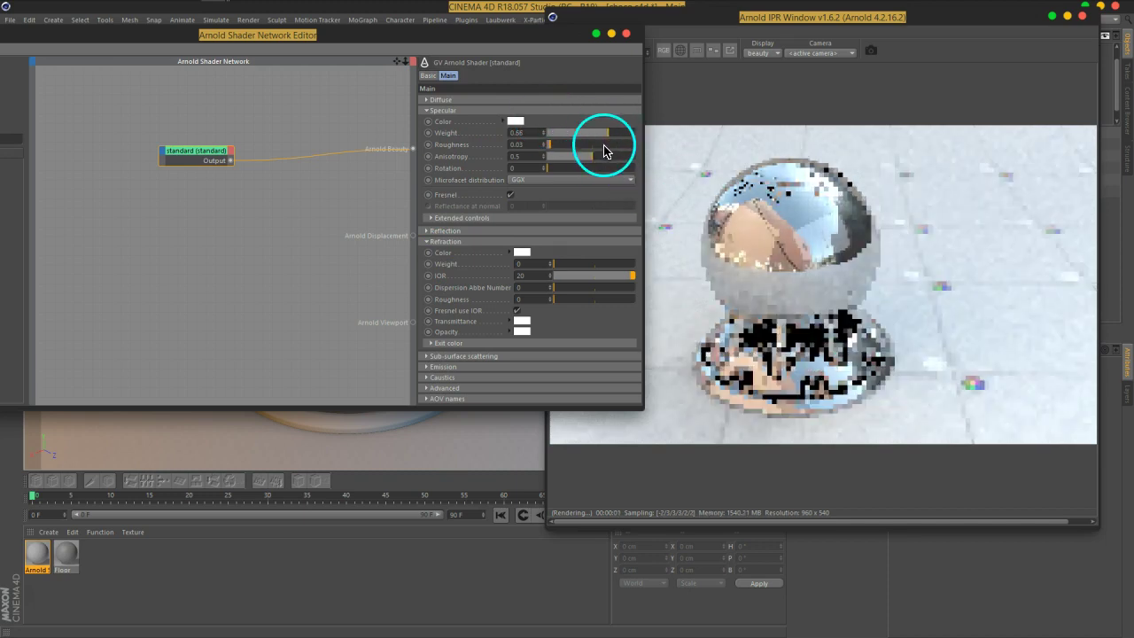
# Work in the network canvas and move the editor to reveal the shader list
pyautogui.click(354, 204)
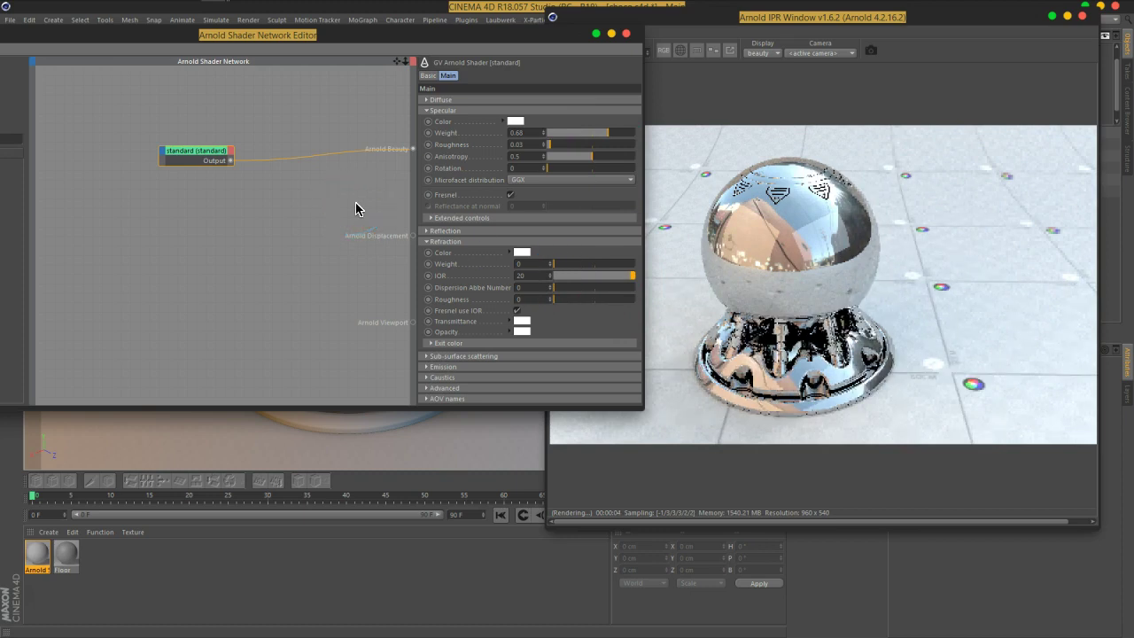
pyautogui.moveTo(716, 288); pyautogui.dragTo(786, 271)
pyautogui.click(761, 261)
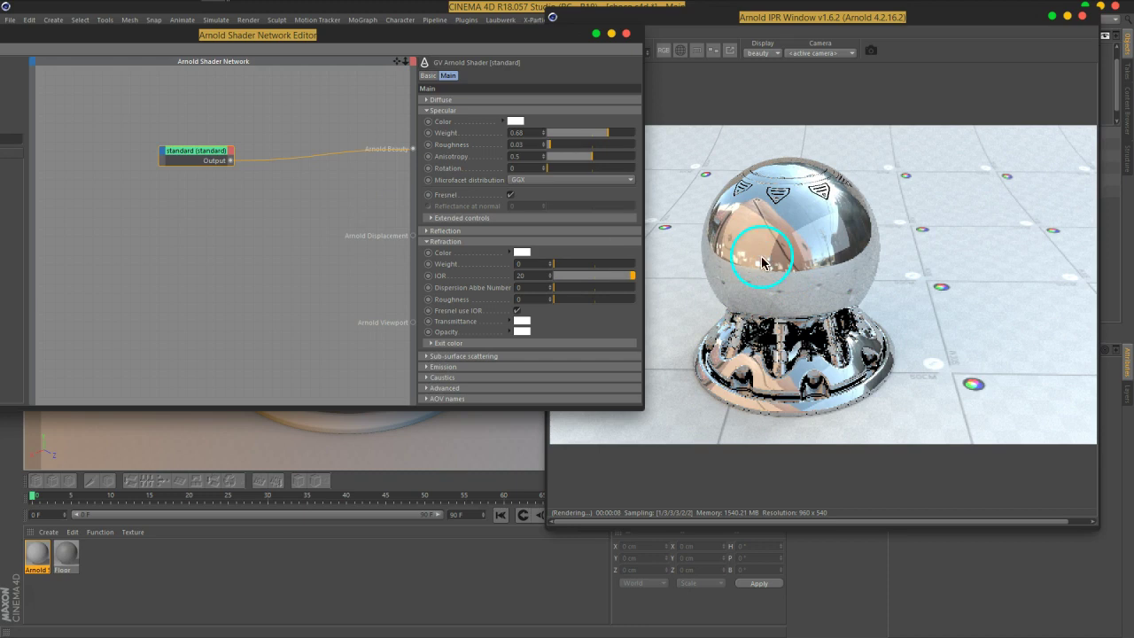
pyautogui.moveTo(504, 37); pyautogui.dragTo(657, 55)
# Add a second standard shader, standard_01, and connect it to Arnold Beauty
pyautogui.click(121, 156)
pyautogui.moveTo(78, 251); pyautogui.dragTo(340, 255)
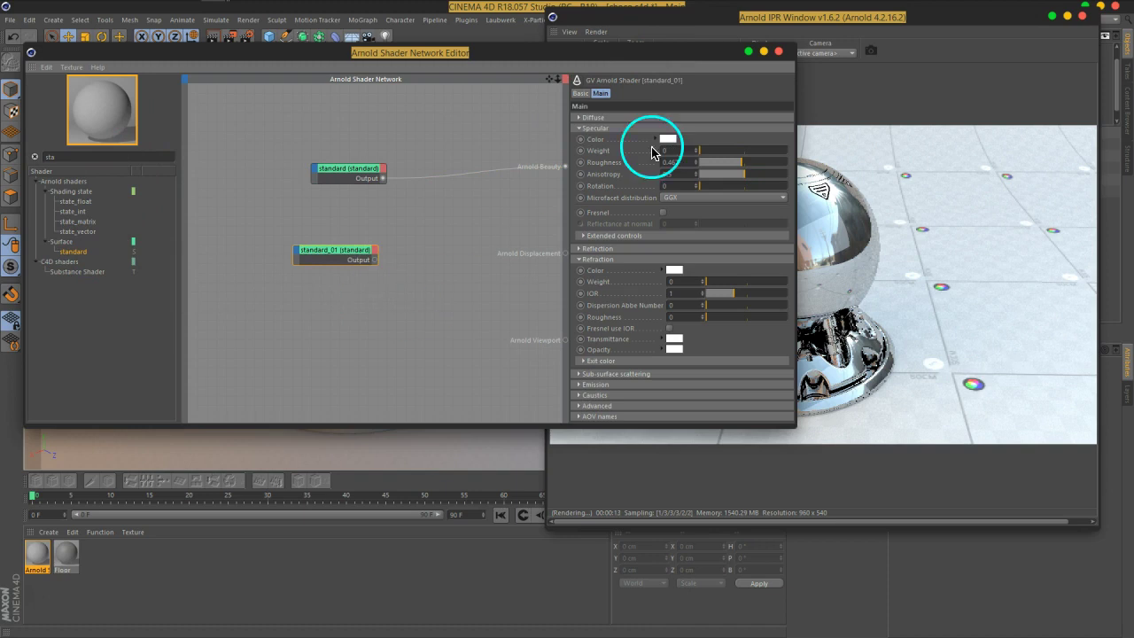
pyautogui.moveTo(699, 50); pyautogui.dragTo(570, 48)
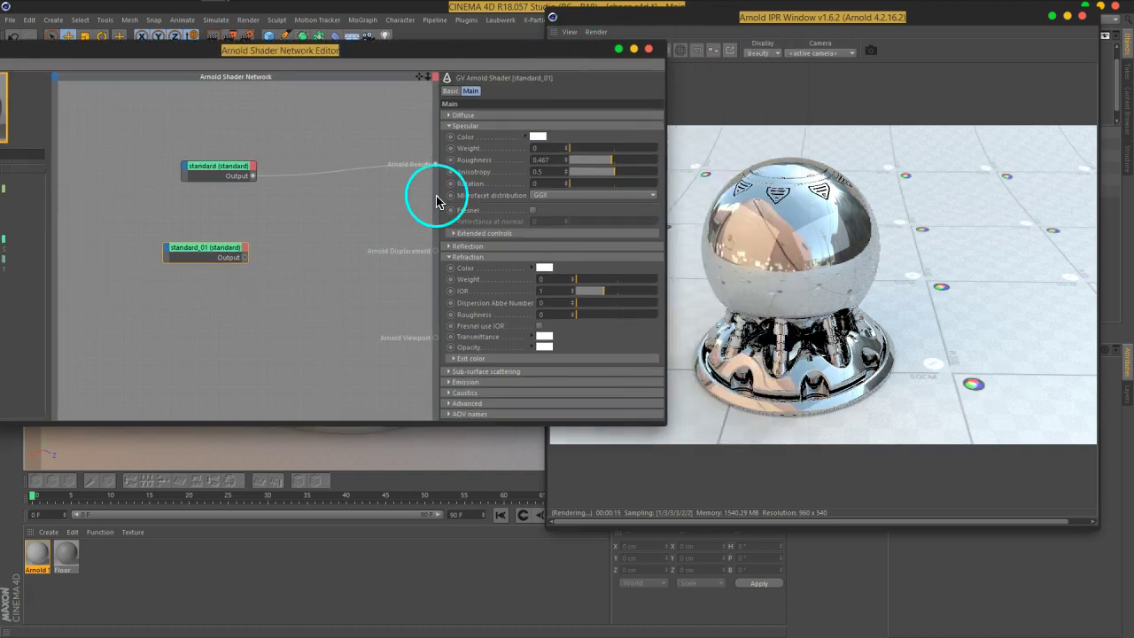
pyautogui.moveTo(248, 257); pyautogui.dragTo(435, 165)
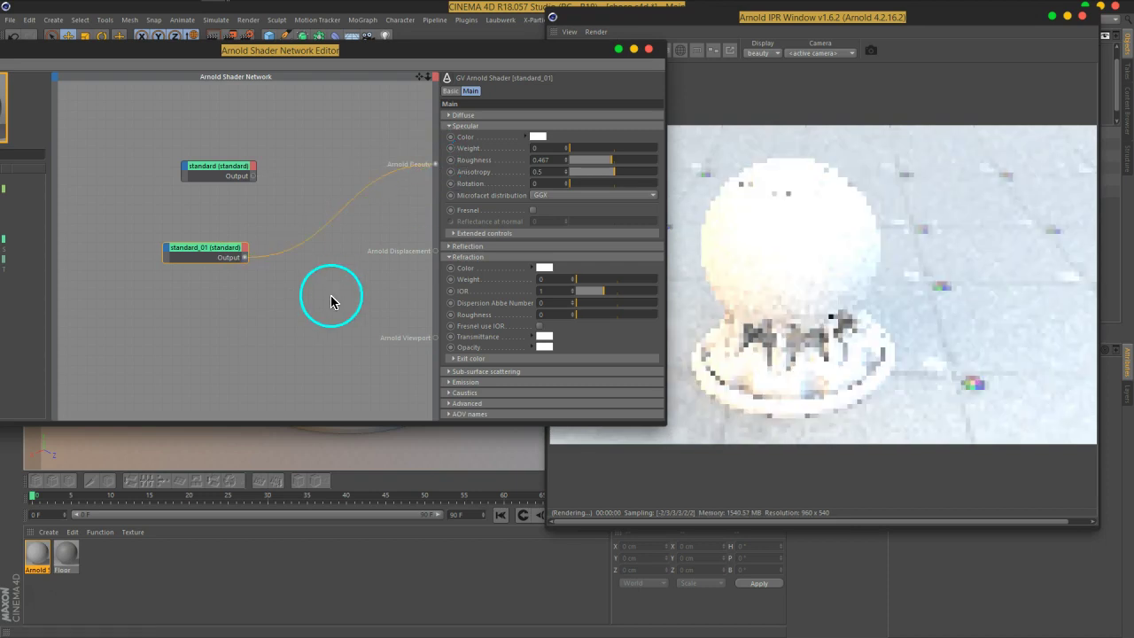
# Bring the enlarged network editor in front of the IPR and reposition standard_01
pyautogui.moveTo(764, 27); pyautogui.dragTo(787, 25)
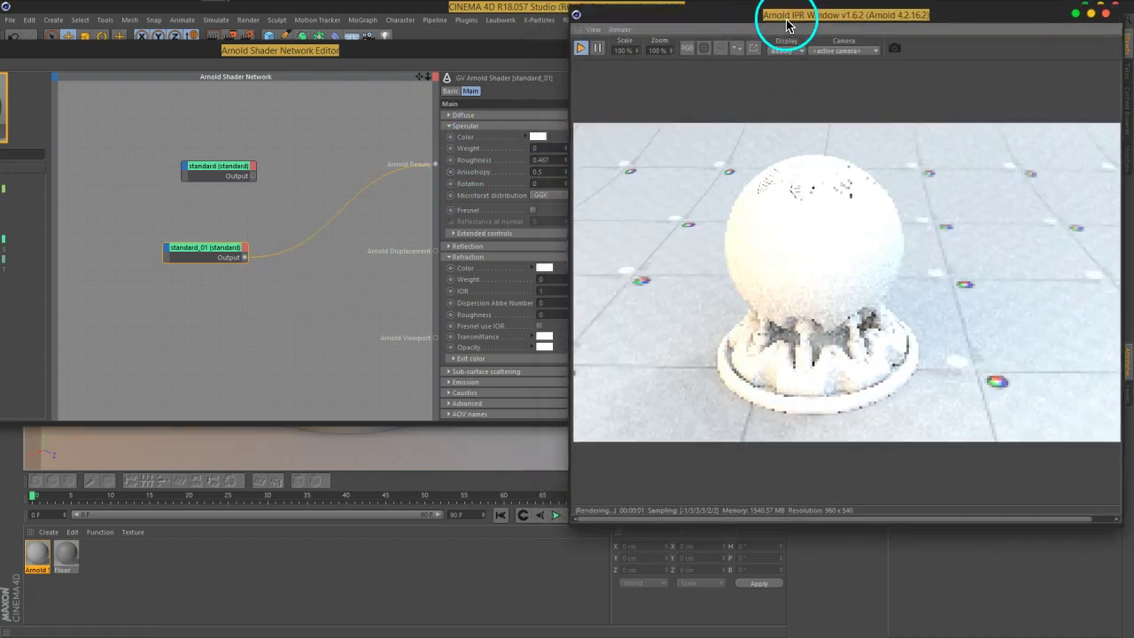
pyautogui.moveTo(576, 45); pyautogui.dragTo(591, 37)
pyautogui.moveTo(268, 232); pyautogui.dragTo(348, 200)
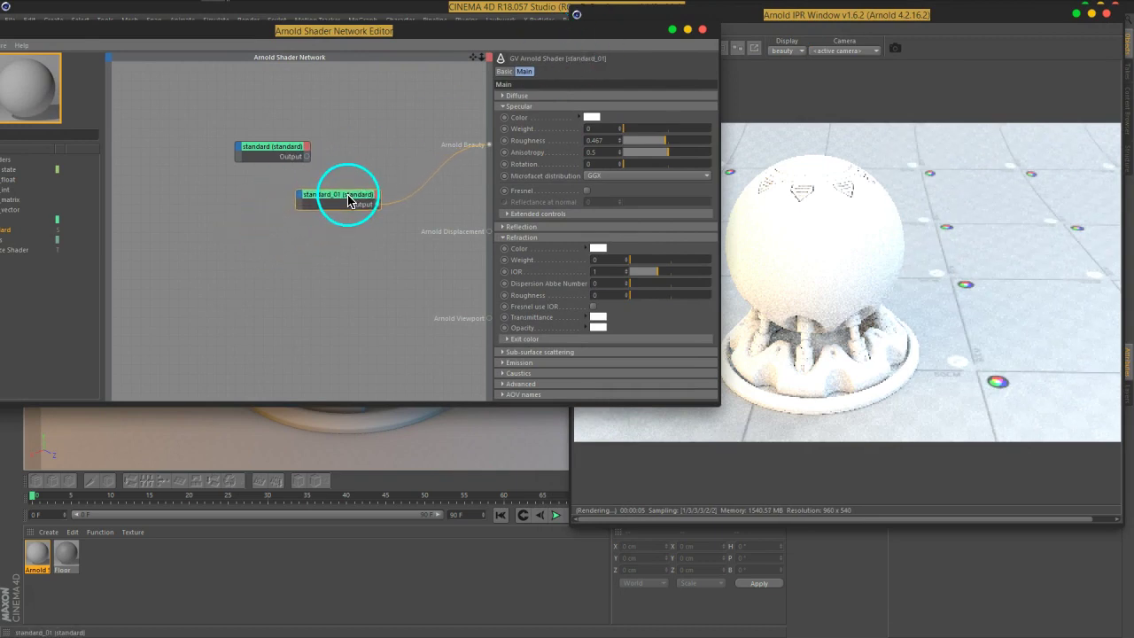
pyautogui.moveTo(598, 192); pyautogui.dragTo(534, 124)
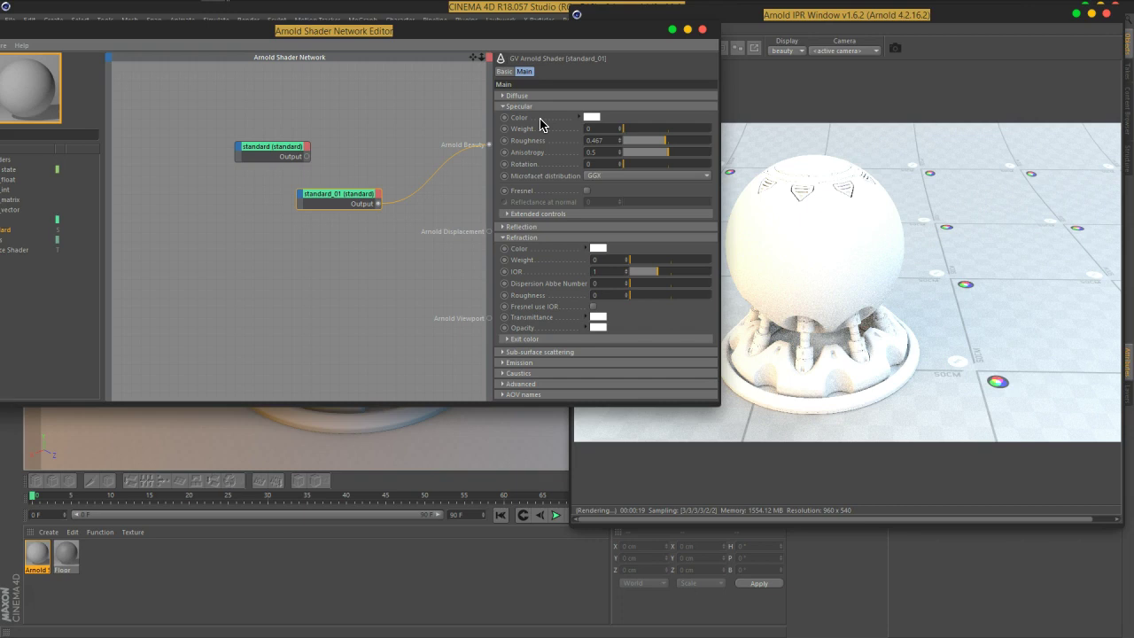
pyautogui.moveTo(542, 124); pyautogui.dragTo(485, 190)
pyautogui.click(475, 210)
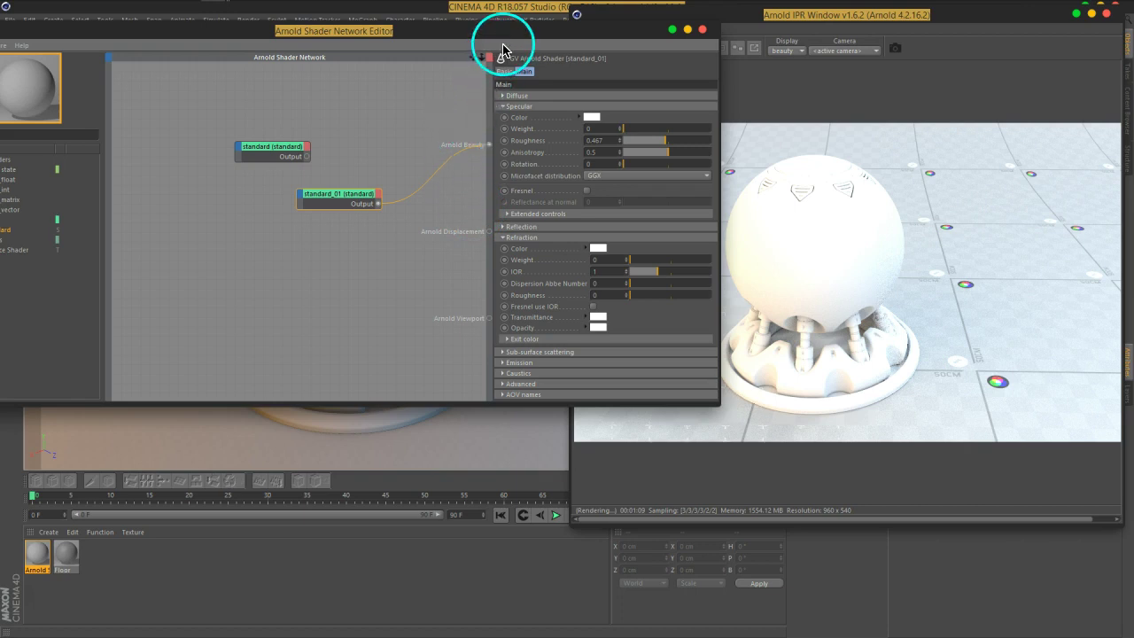
# Search the shader list for 'mix' and add a mix shader node to the network
pyautogui.moveTo(504, 30); pyautogui.dragTo(600, 42)
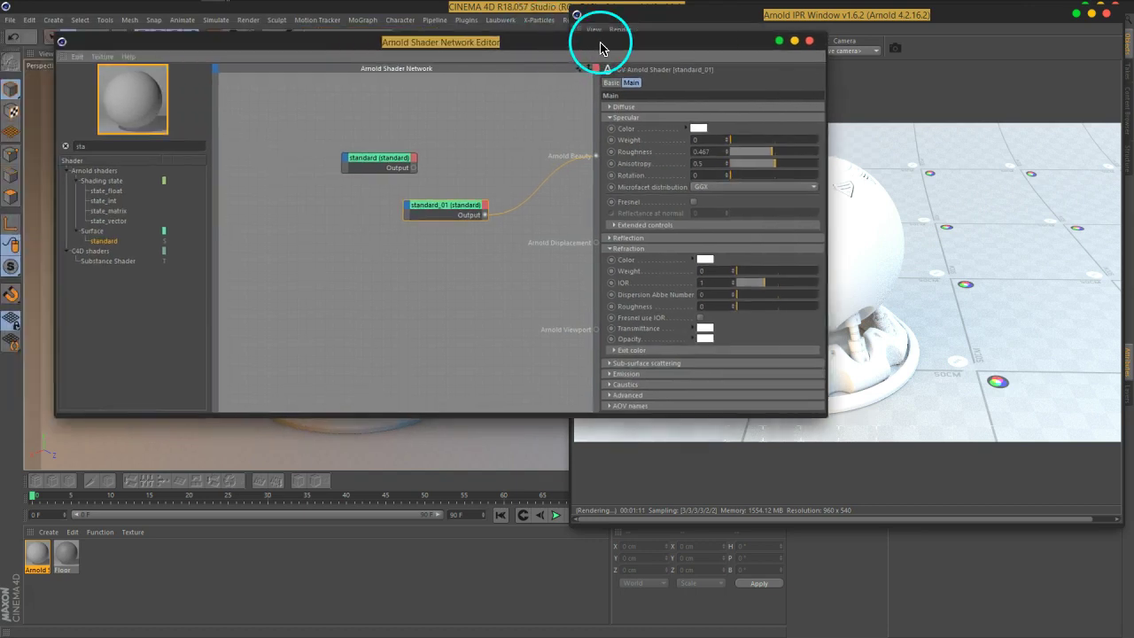
pyautogui.press('BackSpace')
pyautogui.press('BackSpace')
pyautogui.press('BackSpace')
pyautogui.write('mix')
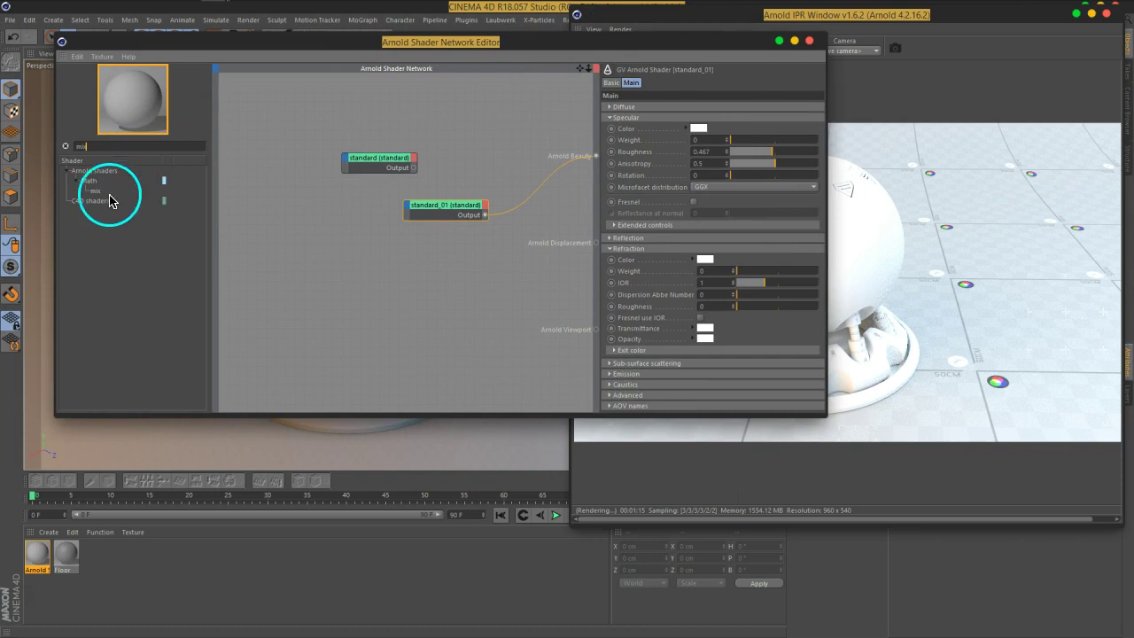
pyautogui.moveTo(95, 190); pyautogui.dragTo(301, 212)
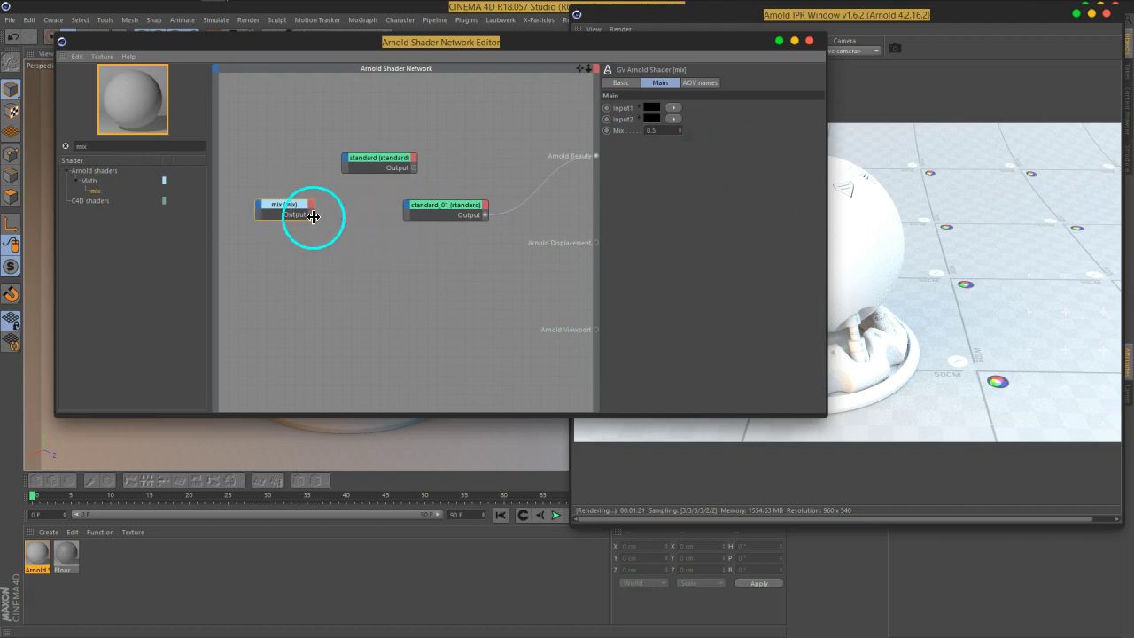
# Arrange the mix node beside standard_01, with the standard node moved up and right
pyautogui.click(438, 208)
pyautogui.moveTo(456, 202); pyautogui.dragTo(486, 206)
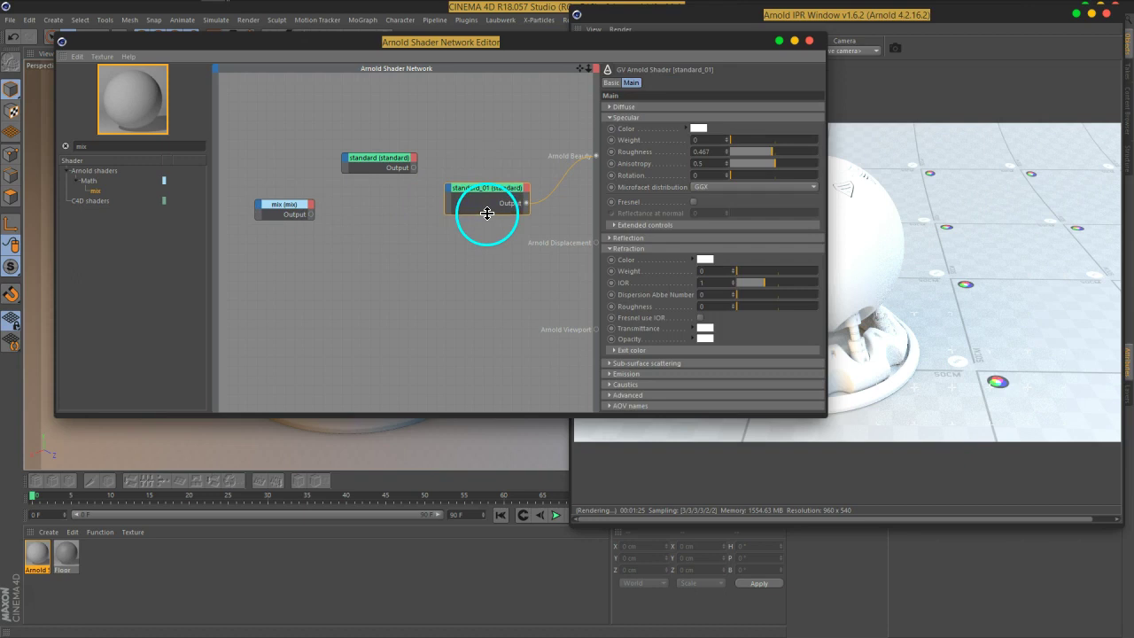
pyautogui.moveTo(292, 211); pyautogui.dragTo(379, 205)
pyautogui.moveTo(381, 164); pyautogui.dragTo(409, 122)
pyautogui.moveTo(378, 201); pyautogui.dragTo(375, 188)
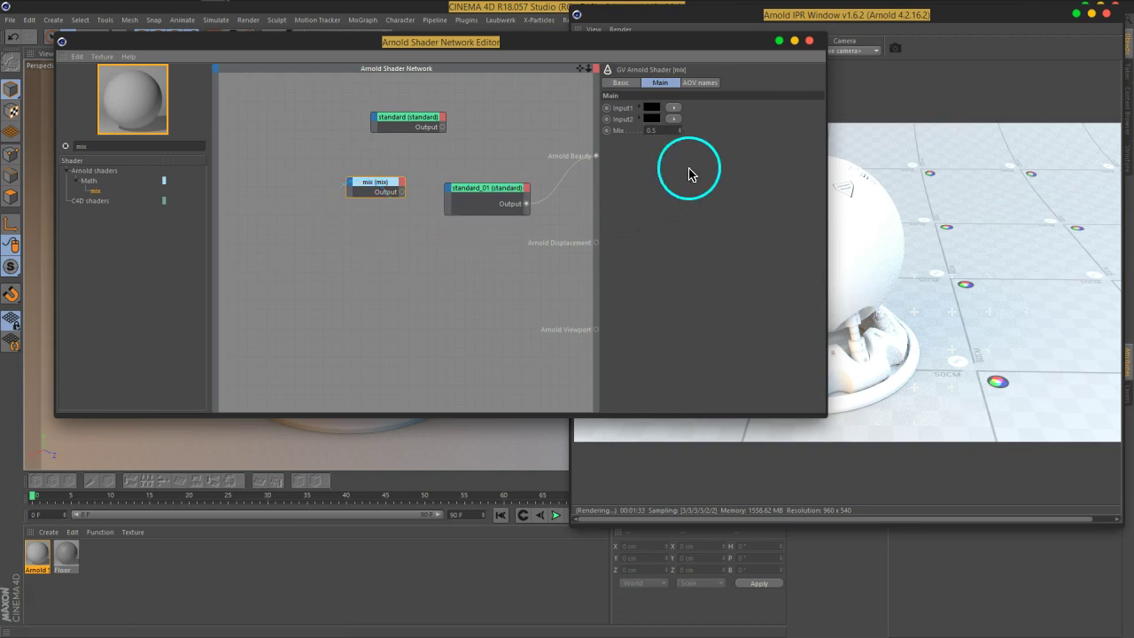
# Set the mix shader's Input1 colour to crimson: H 347°, S 93%, V 62%
pyautogui.click(656, 114)
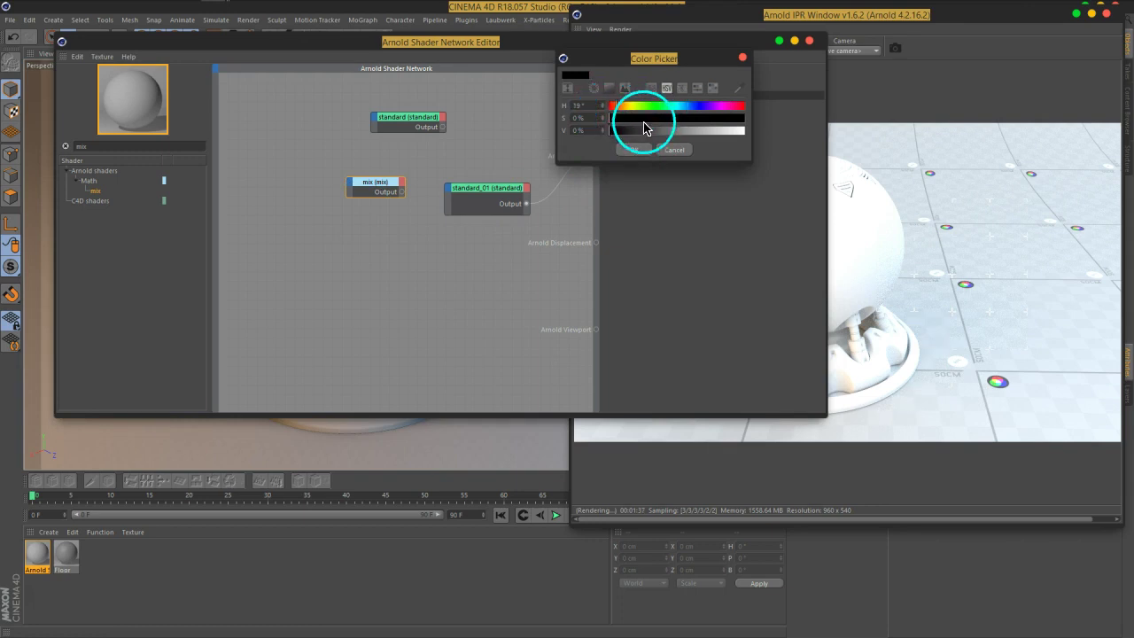
pyautogui.moveTo(645, 118); pyautogui.dragTo(753, 123)
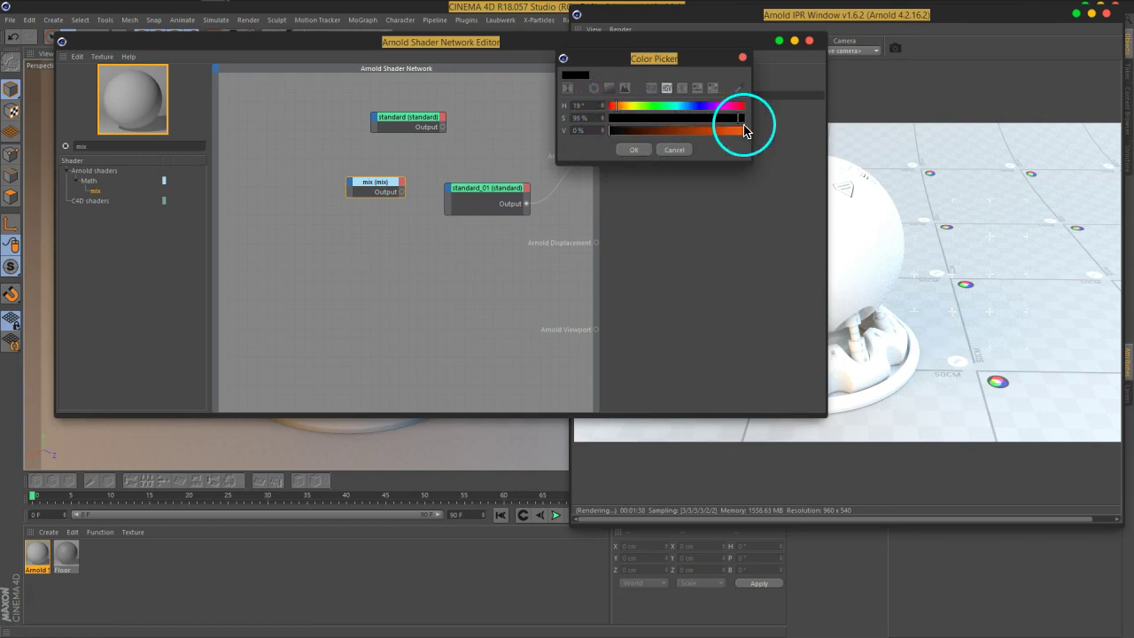
pyautogui.click(621, 107)
pyautogui.moveTo(663, 130); pyautogui.dragTo(688, 130)
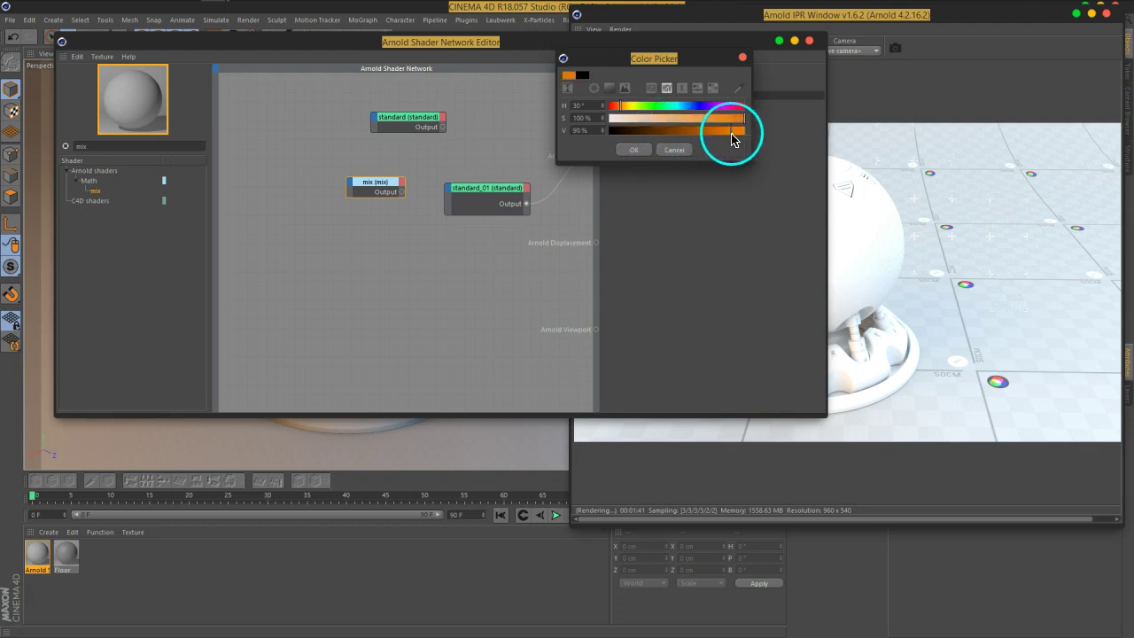
pyautogui.moveTo(613, 115); pyautogui.dragTo(617, 112)
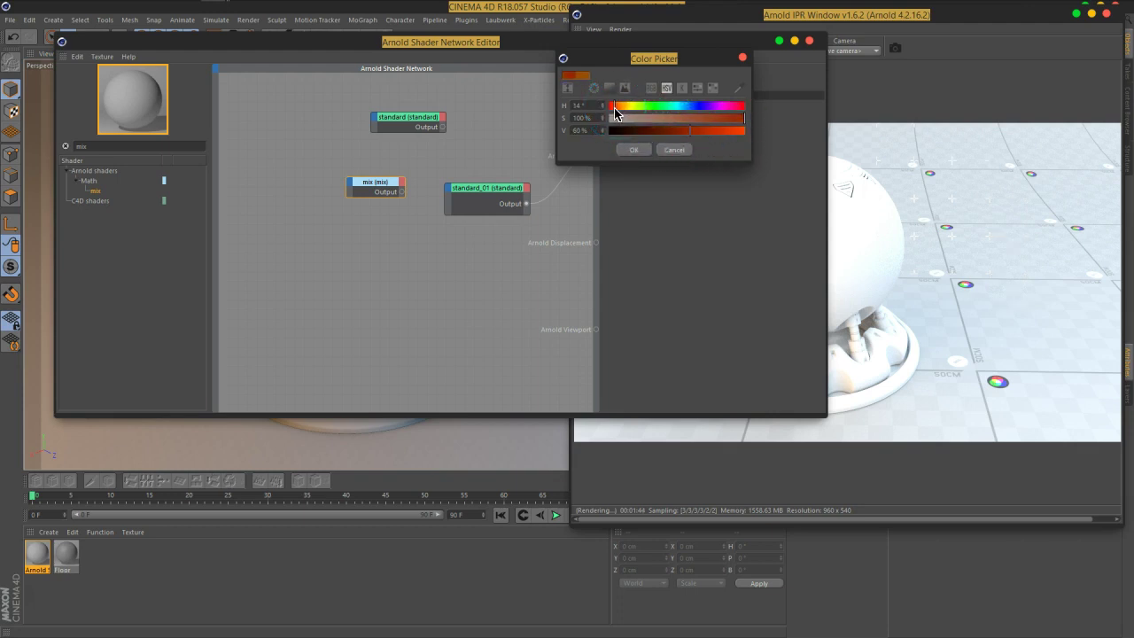
pyautogui.moveTo(625, 112); pyautogui.dragTo(618, 116)
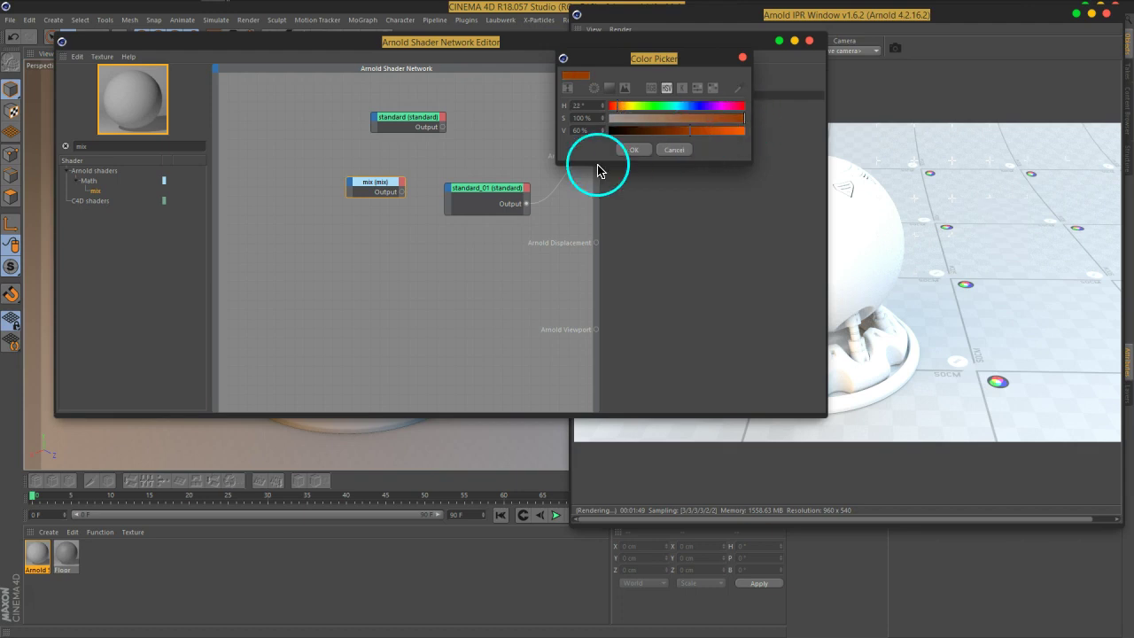
pyautogui.moveTo(615, 107); pyautogui.dragTo(741, 108)
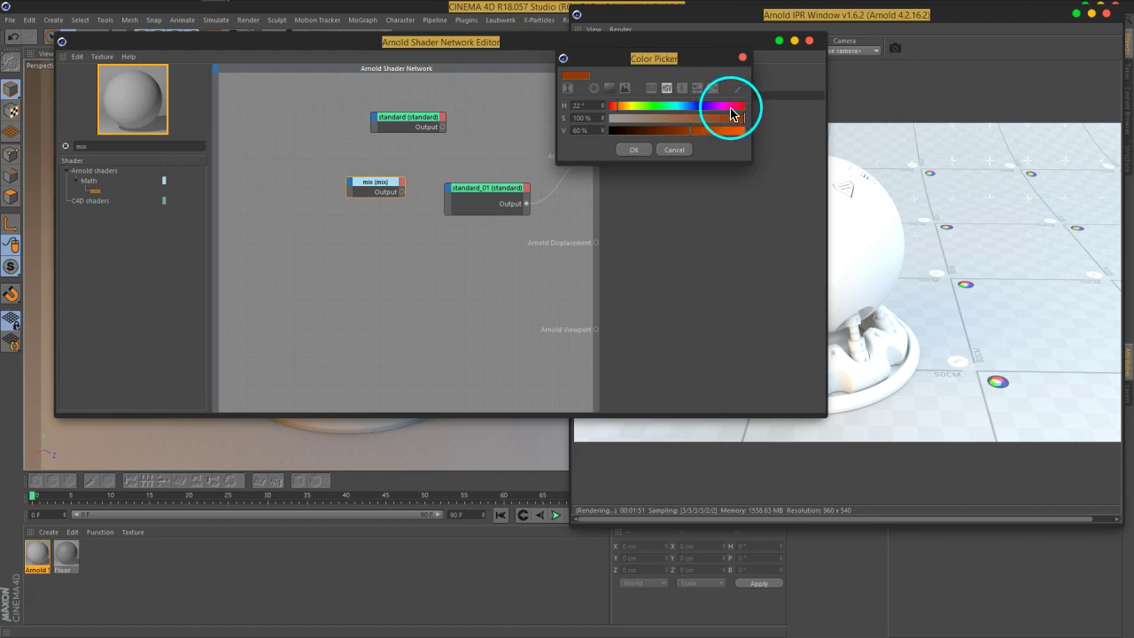
pyautogui.moveTo(741, 119); pyautogui.dragTo(735, 120)
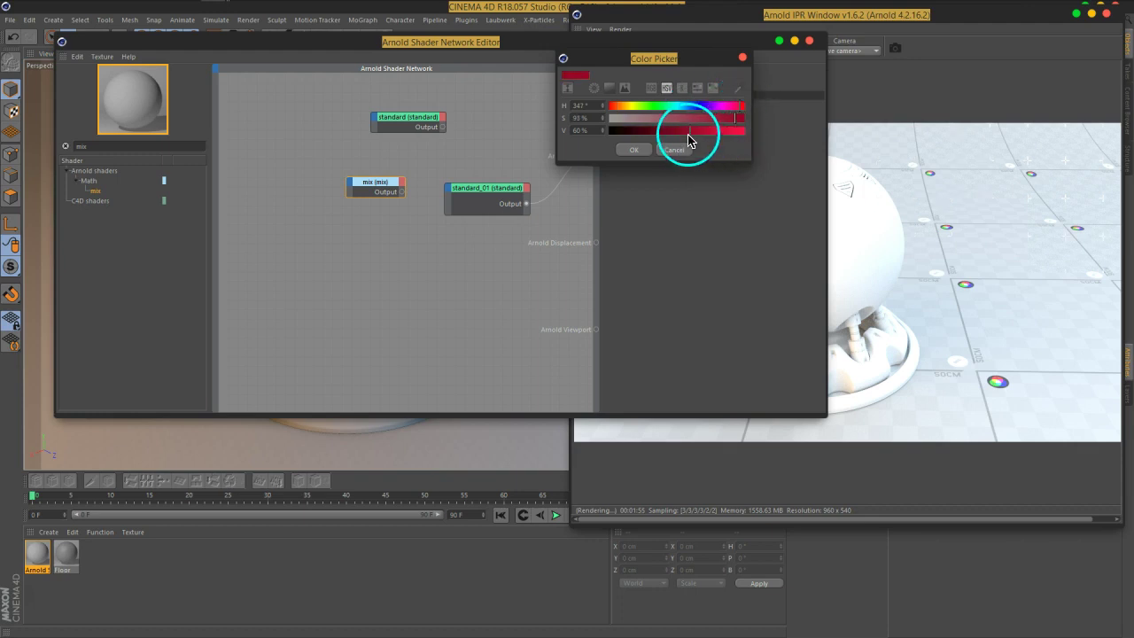
pyautogui.click(691, 131)
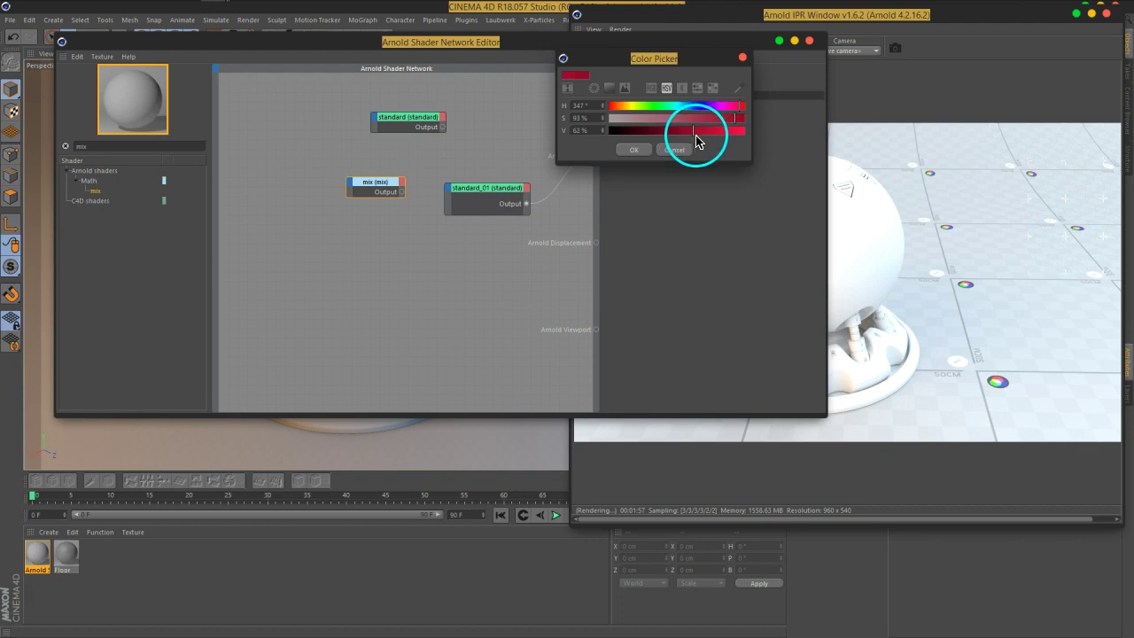
pyautogui.click(635, 150)
pyautogui.moveTo(404, 197)
pyautogui.mouseDown()
pyautogui.moveTo(448, 199)
pyautogui.moveTo(423, 220)
pyautogui.moveTo(346, 181)
pyautogui.mouseUp()
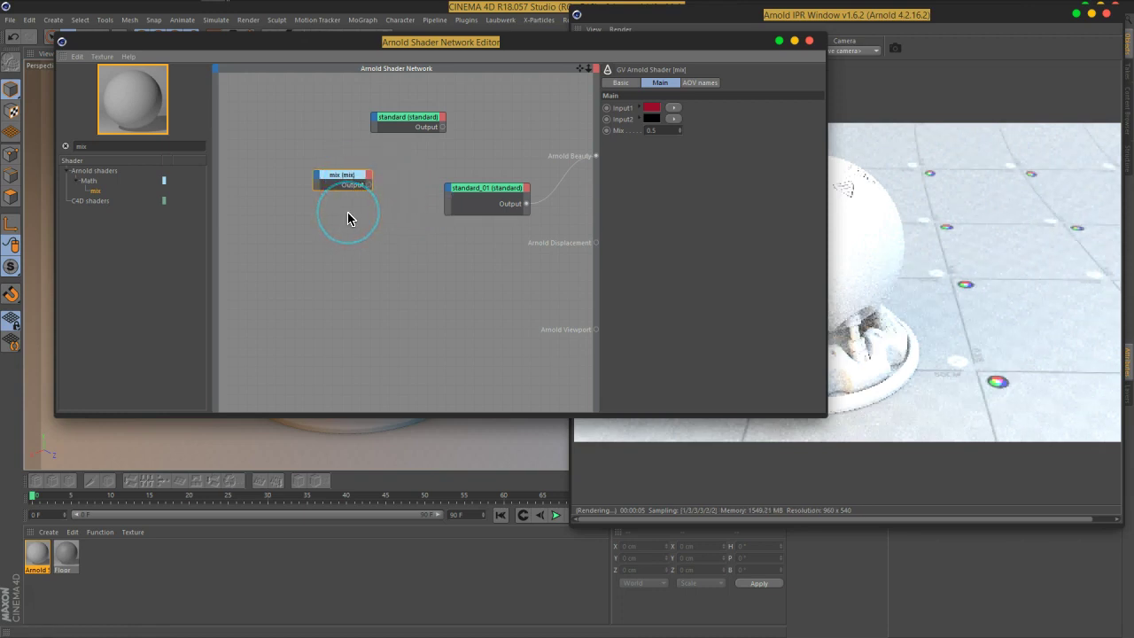
# Connect the mix shader's output to Arnold Beauty
pyautogui.moveTo(369, 184)
pyautogui.mouseDown()
pyautogui.moveTo(556, 183)
pyautogui.moveTo(595, 156)
pyautogui.mouseUp()
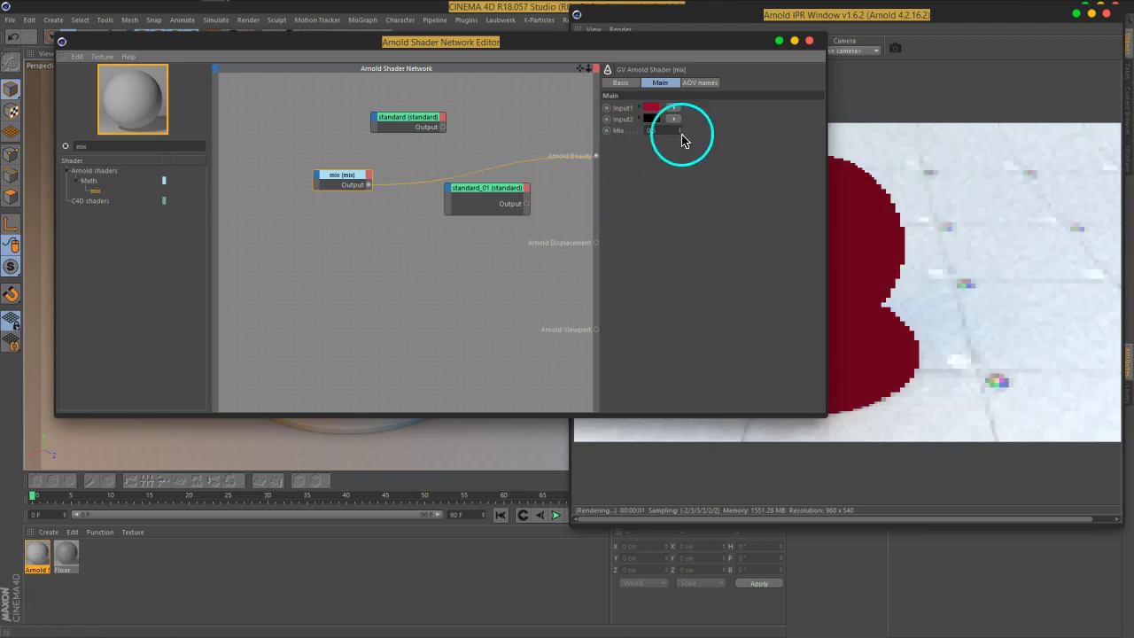
pyautogui.moveTo(737, 42); pyautogui.dragTo(653, 44)
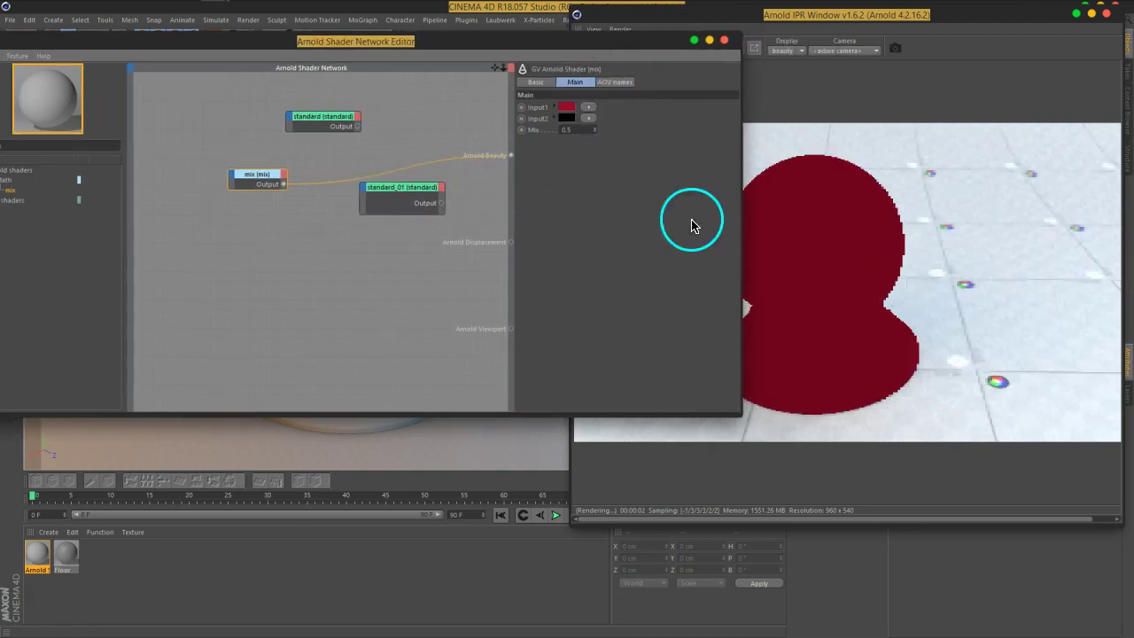
pyautogui.click(566, 118)
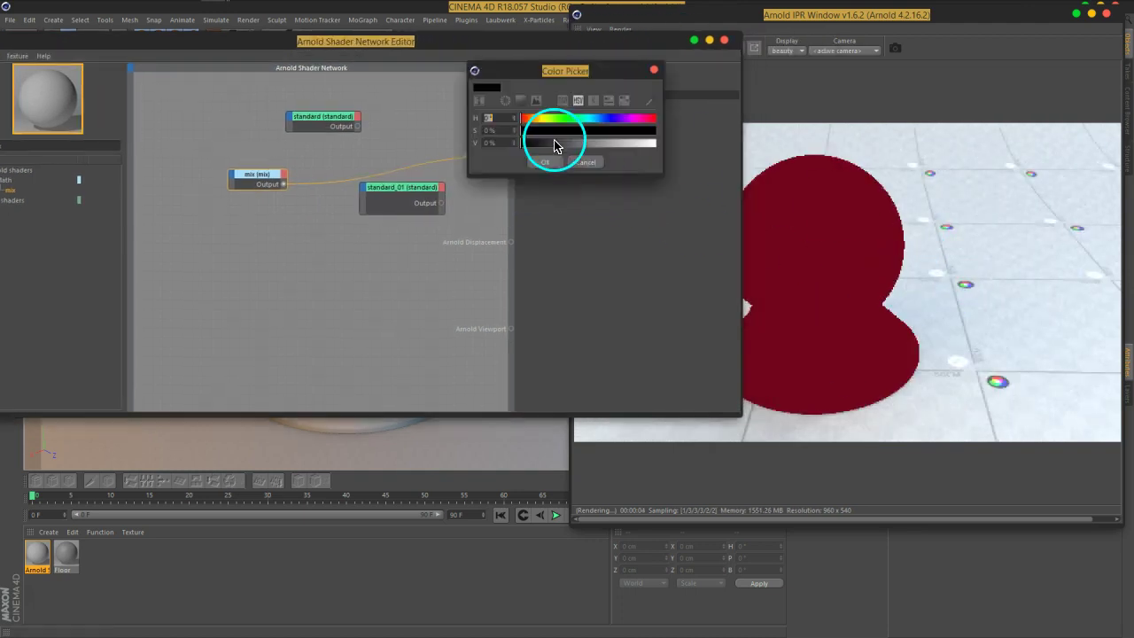
pyautogui.moveTo(556, 137); pyautogui.dragTo(530, 126)
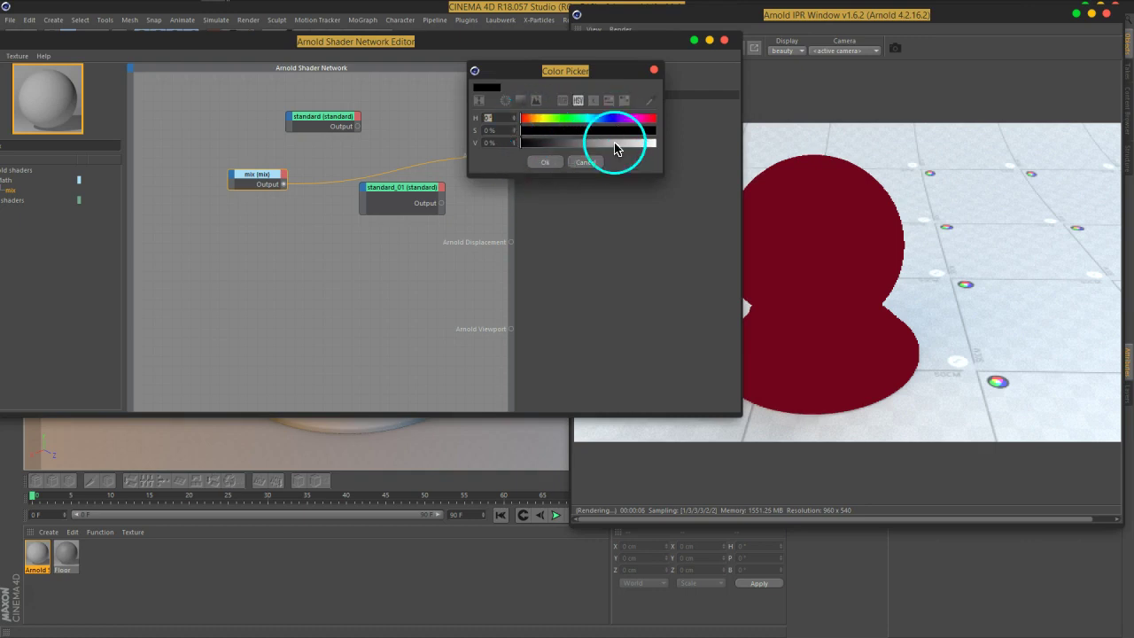
pyautogui.click(593, 162)
pyautogui.rightClick(565, 113)
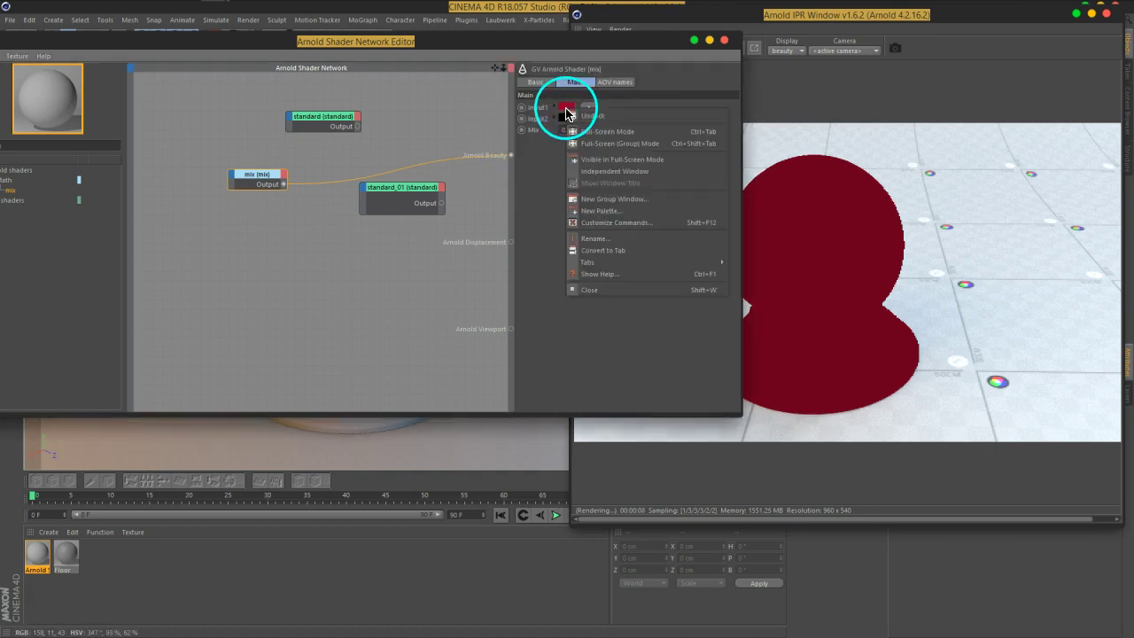
pyautogui.press('Escape')
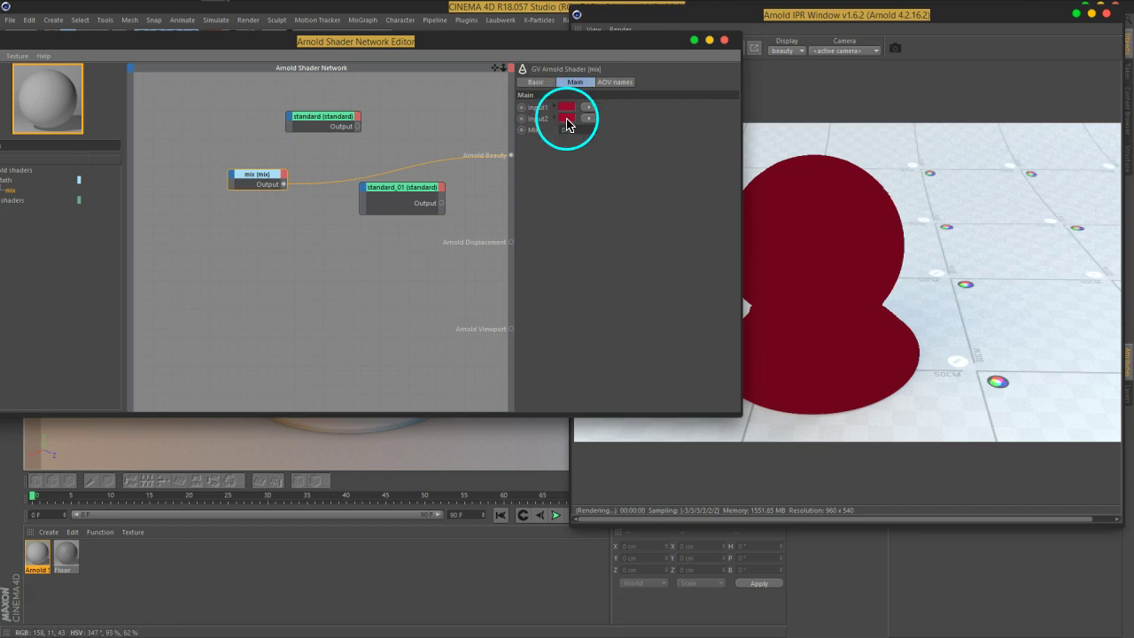
# Darken Input2 to a deep red at about 75% saturation and set Input1's saturation to 81%
pyautogui.click(568, 124)
pyautogui.moveTo(609, 136); pyautogui.dragTo(568, 145)
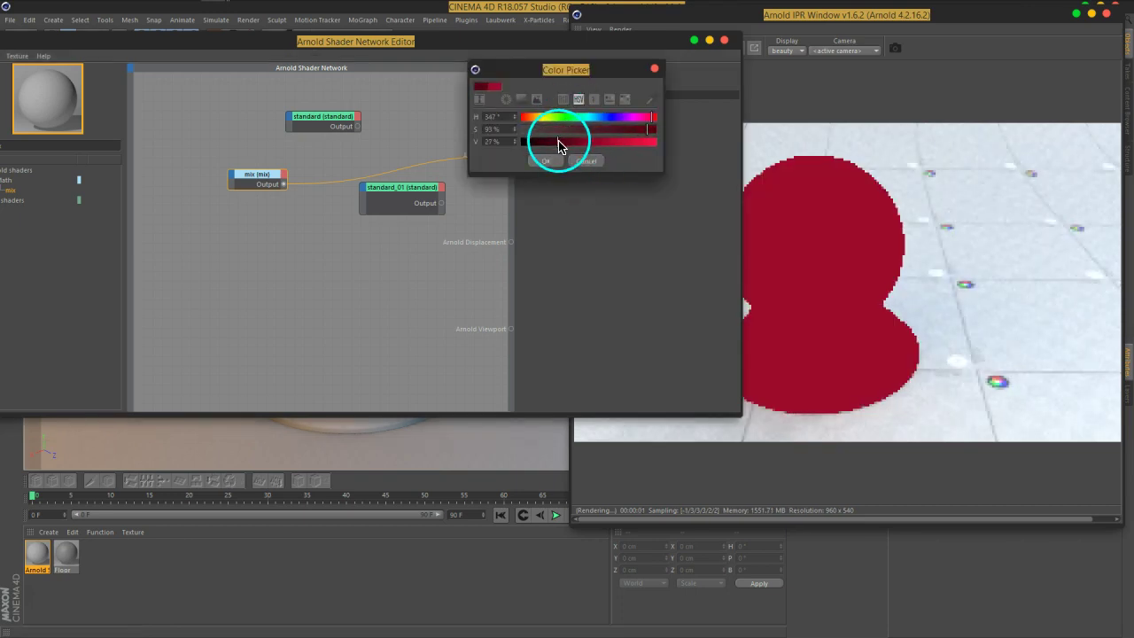
pyautogui.moveTo(640, 131)
pyautogui.mouseDown()
pyautogui.moveTo(624, 133)
pyautogui.moveTo(635, 135)
pyautogui.mouseUp()
pyautogui.click(547, 161)
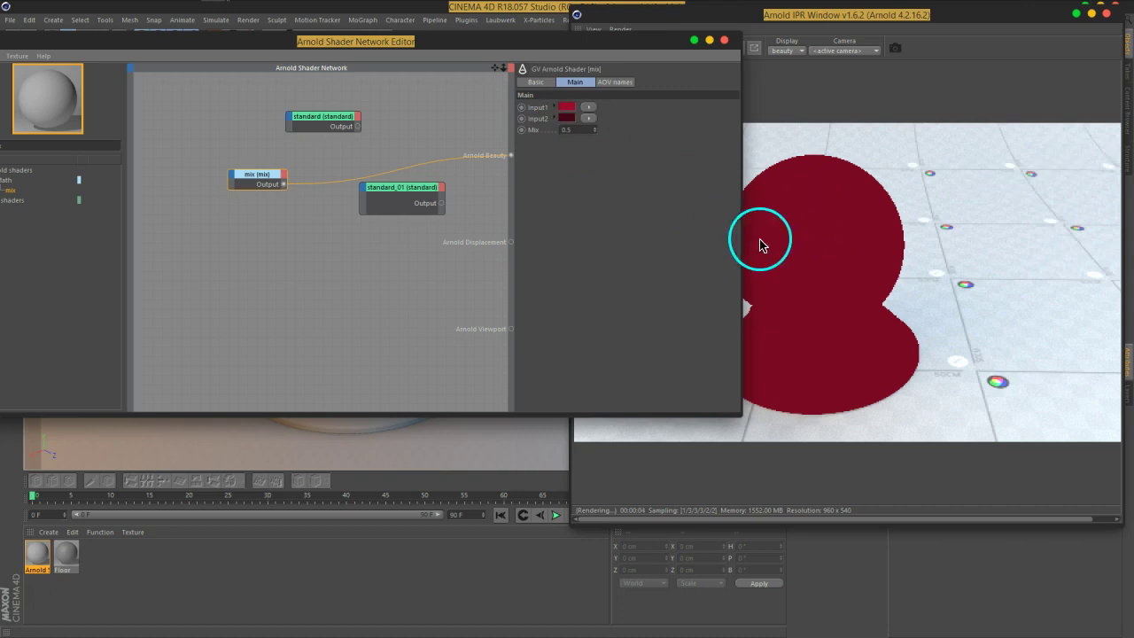
pyautogui.click(573, 111)
pyautogui.moveTo(652, 118); pyautogui.dragTo(639, 116)
pyautogui.click(559, 149)
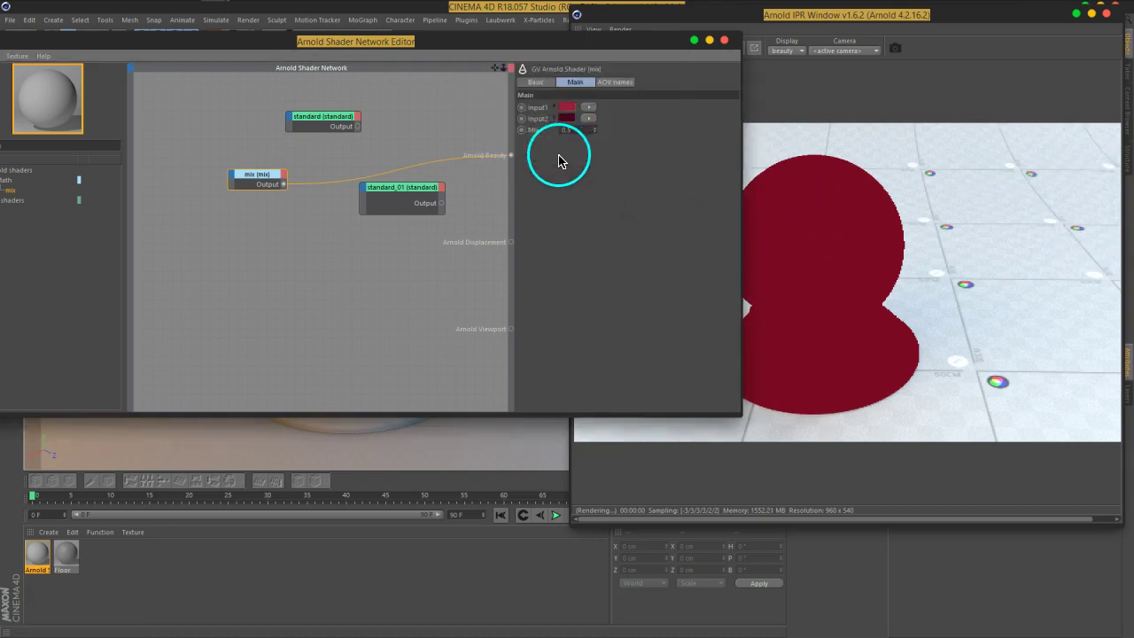
pyautogui.click(568, 119)
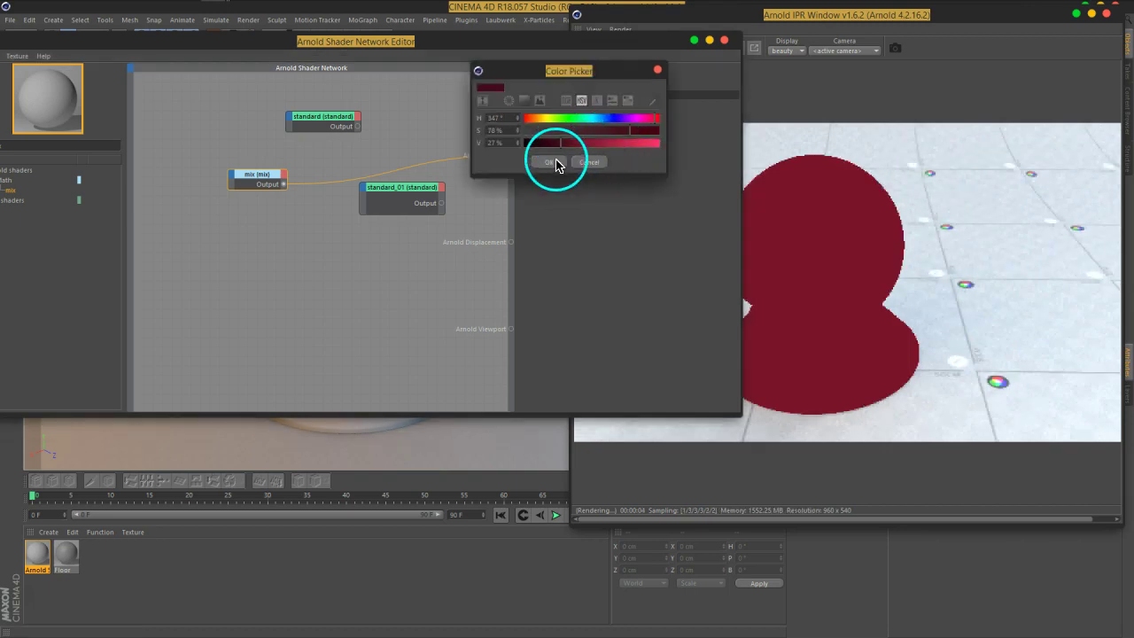
pyautogui.click(549, 162)
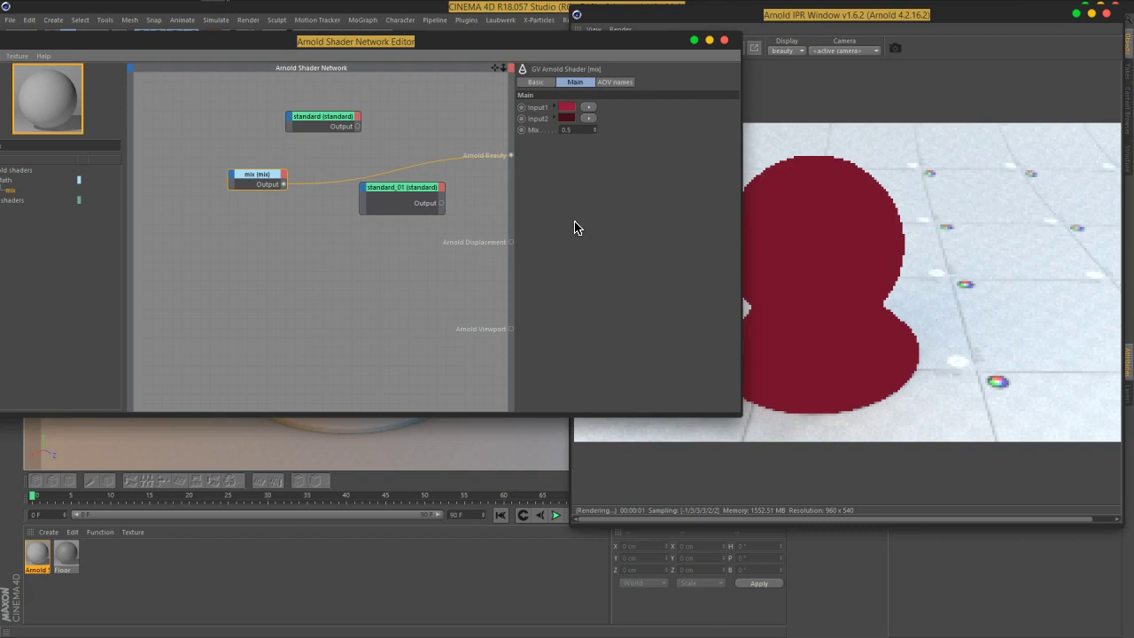
# Test different Mix amounts, such as 1.88 and 0, for the blend between the two reds
pyautogui.click(578, 132)
pyautogui.moveTo(596, 136)
pyautogui.mouseDown()
pyautogui.moveTo(590, 51)
pyautogui.moveTo(589, 83)
pyautogui.moveTo(619, 144)
pyautogui.mouseUp()
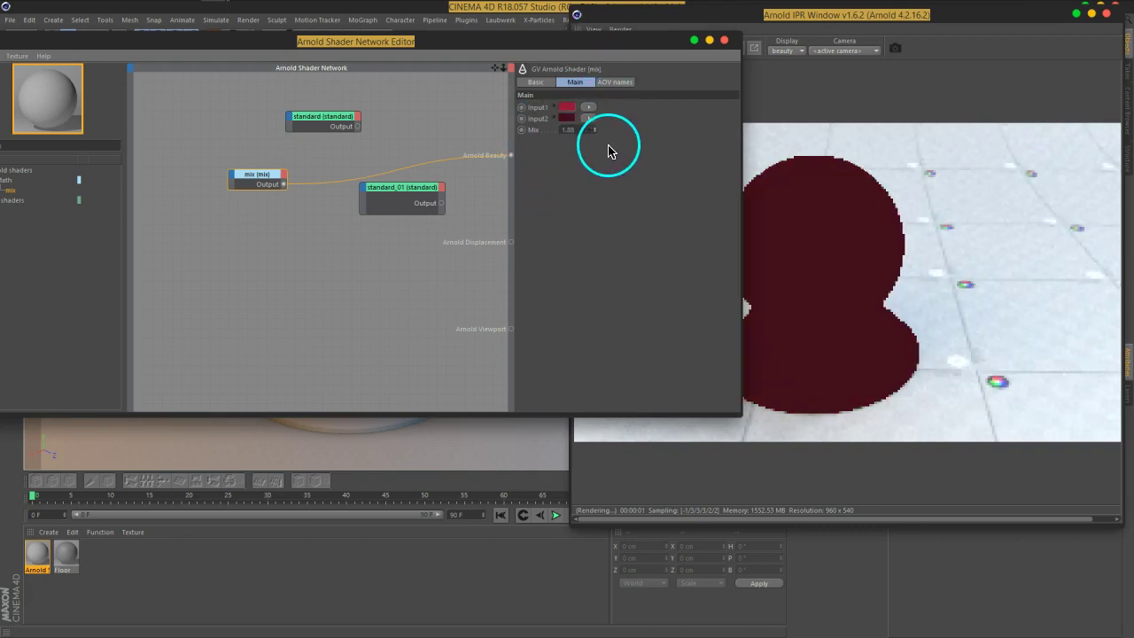
pyautogui.click(589, 126)
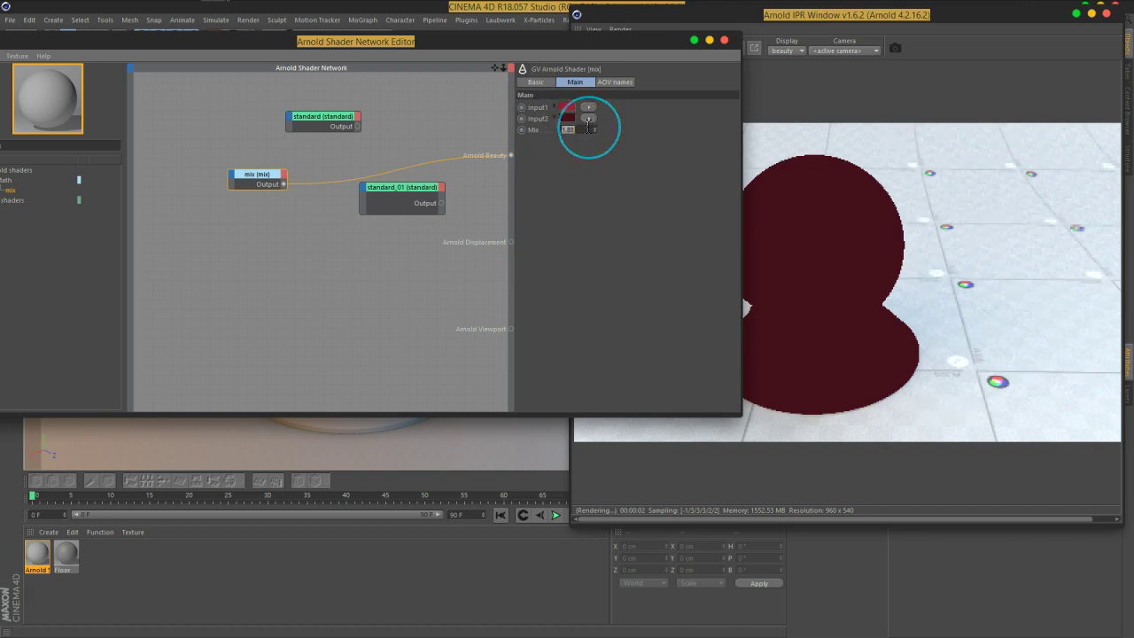
pyautogui.moveTo(588, 126); pyautogui.dragTo(590, 170)
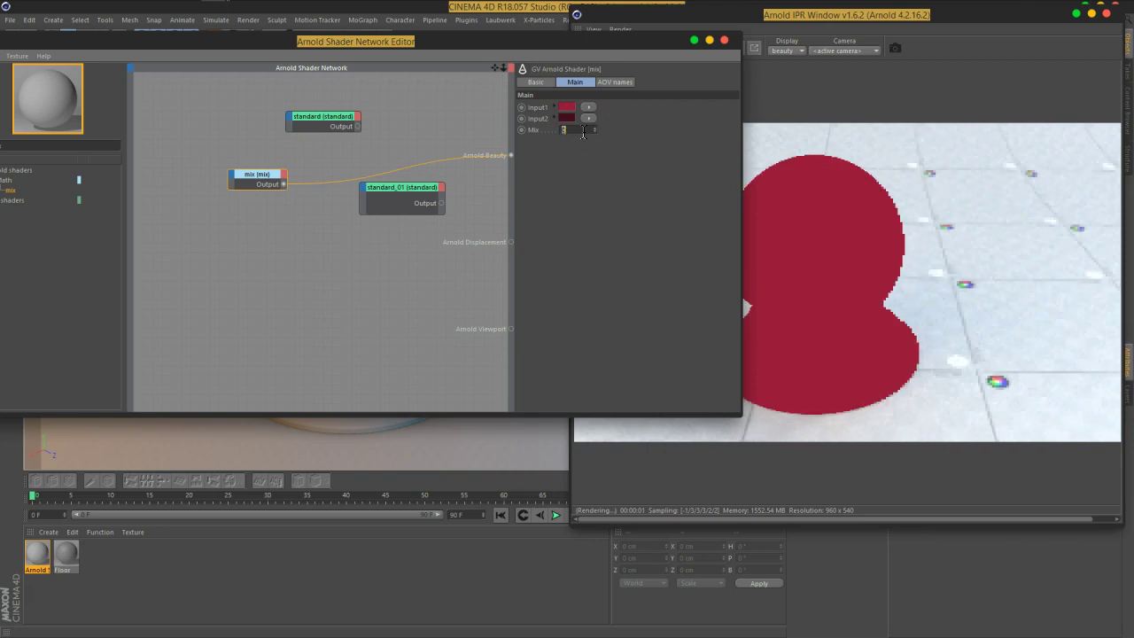
pyautogui.moveTo(583, 133); pyautogui.dragTo(594, 108)
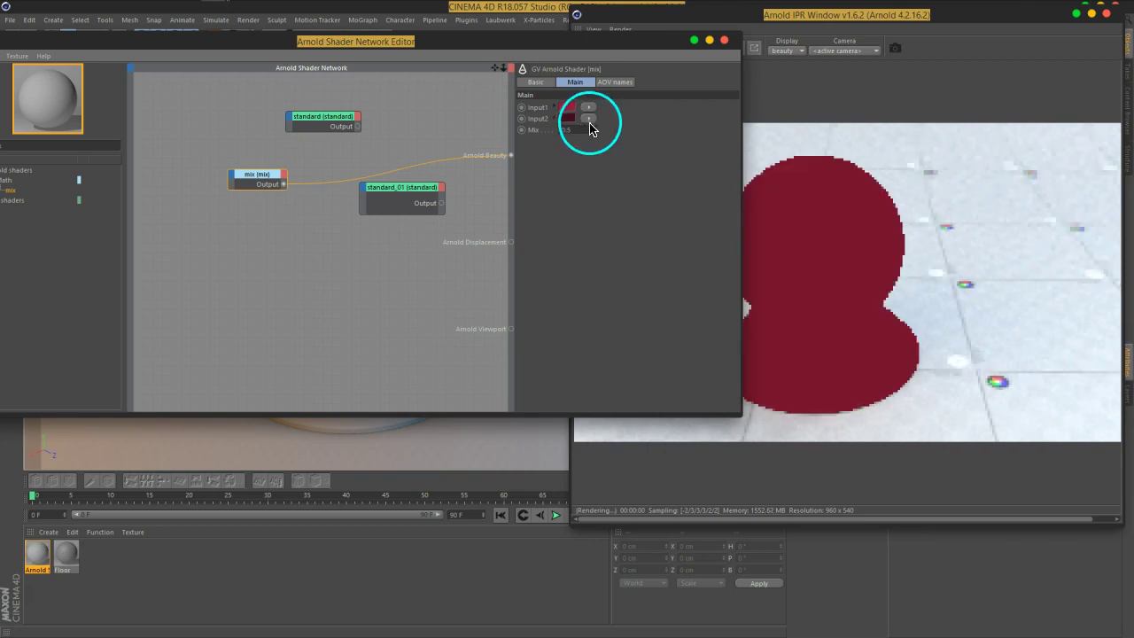
pyautogui.click(590, 109)
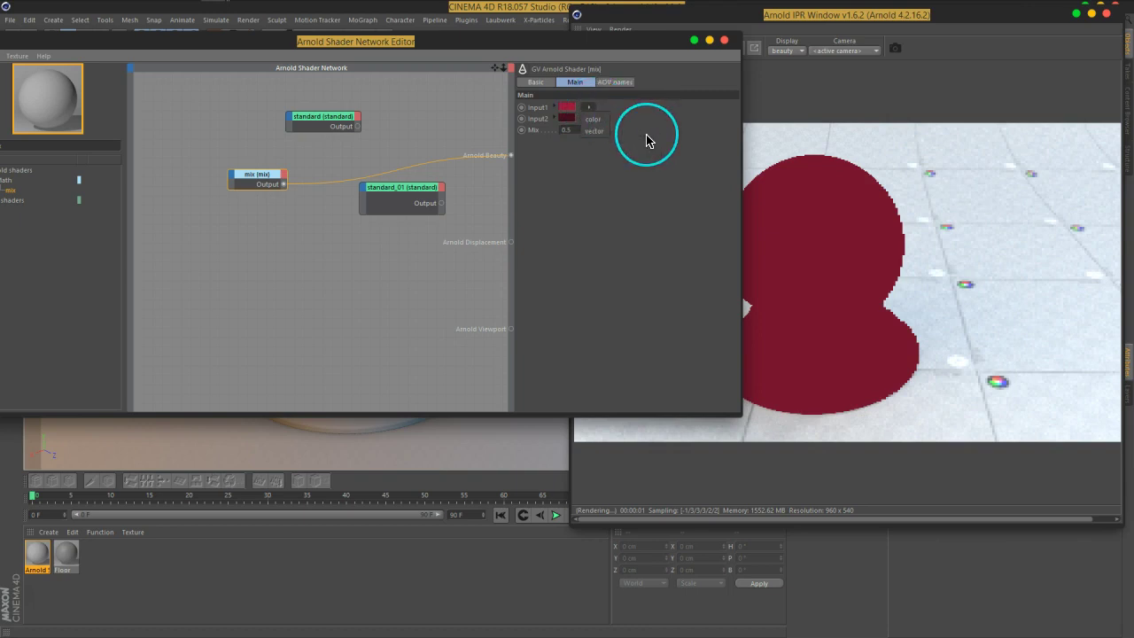
pyautogui.click(592, 119)
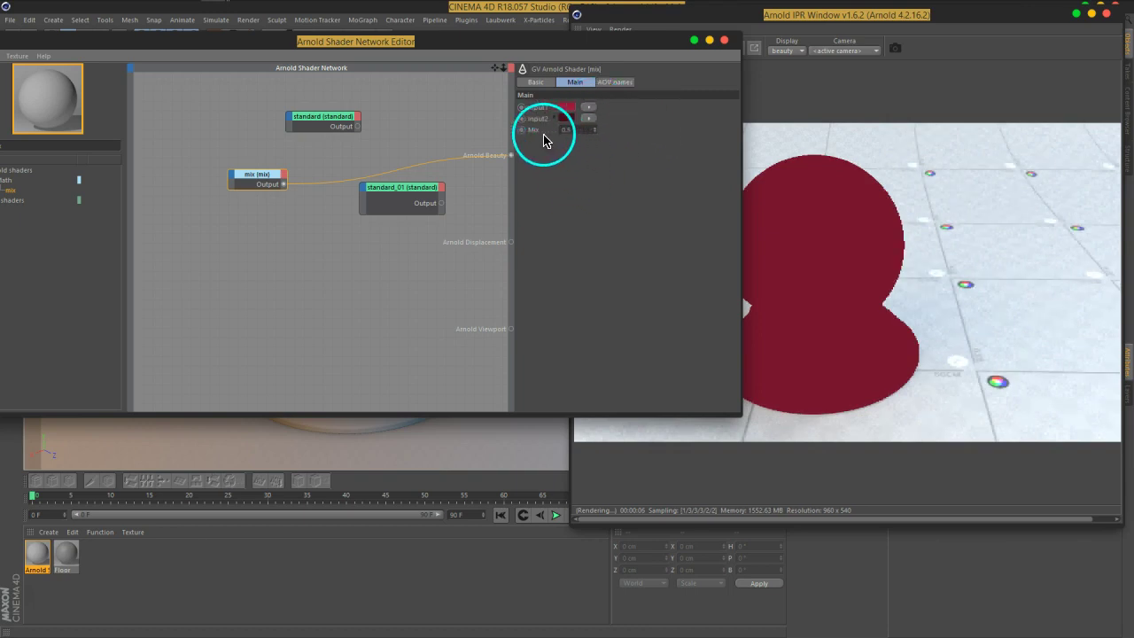
pyautogui.moveTo(548, 137); pyautogui.dragTo(540, 149)
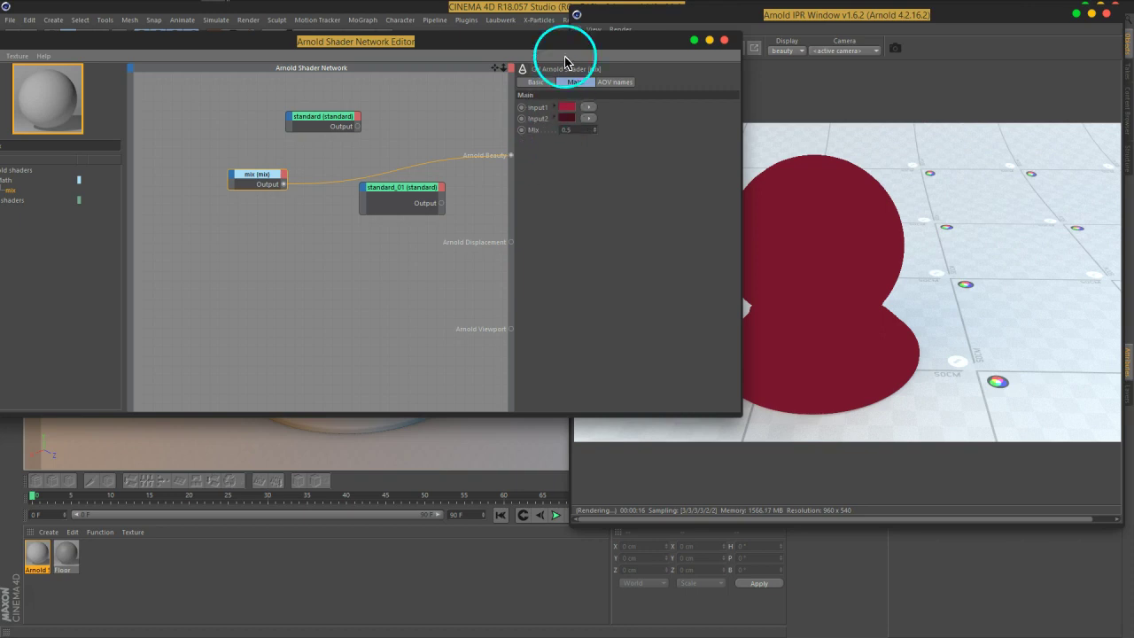
# Add a noise shader found by searching 'noi' and plug its output into the mix node's Mix input
pyautogui.moveTo(576, 47); pyautogui.dragTo(668, 55)
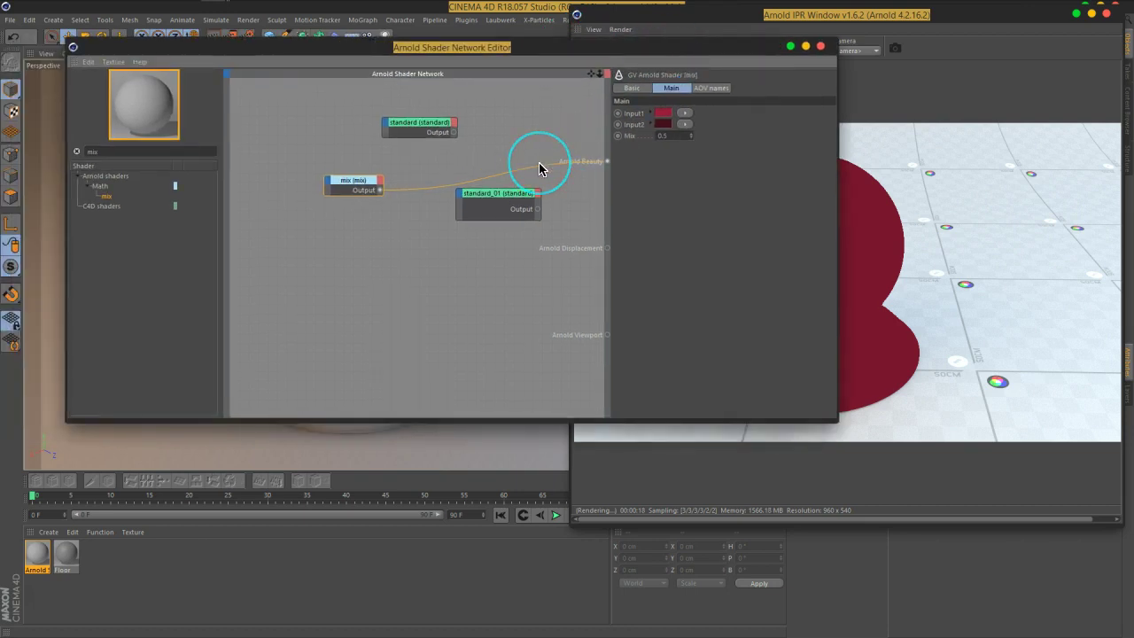
pyautogui.click(77, 220)
pyautogui.click(124, 147)
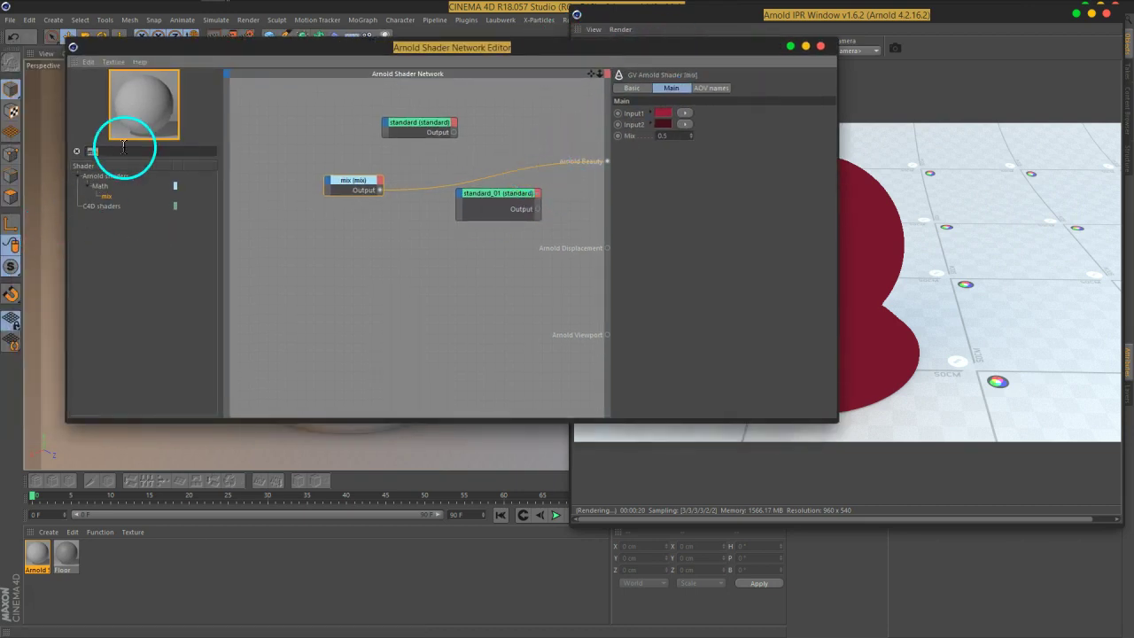
pyautogui.write('no')
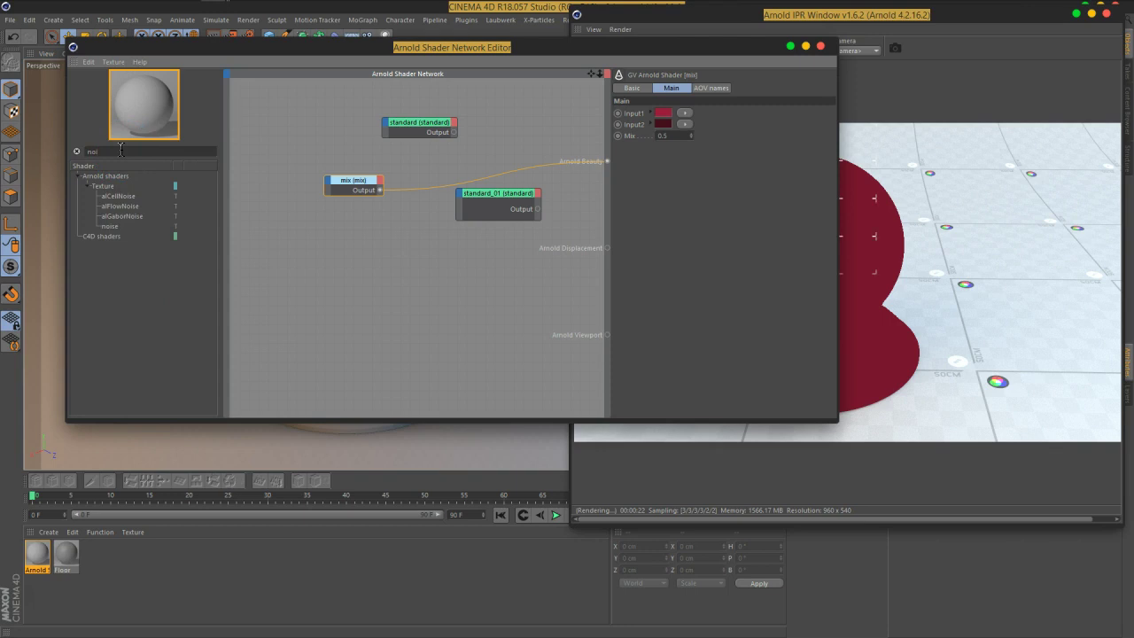
pyautogui.write('i')
pyautogui.moveTo(213, 87)
pyautogui.mouseDown()
pyautogui.moveTo(173, 93)
pyautogui.moveTo(105, 217)
pyautogui.moveTo(120, 231)
pyautogui.moveTo(299, 199)
pyautogui.mouseUp()
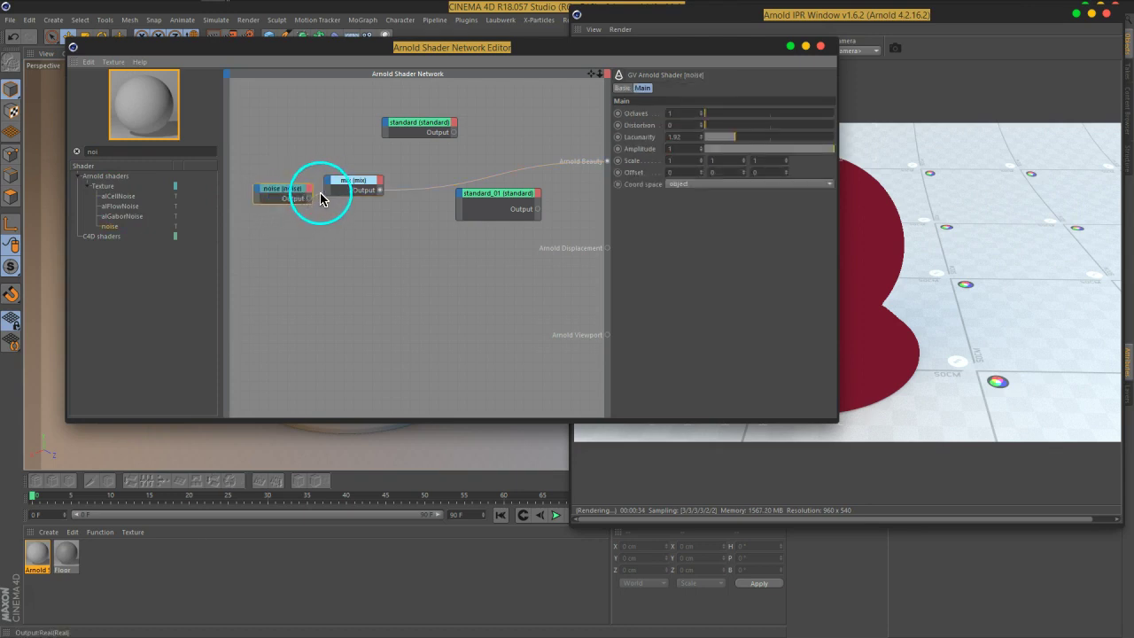
pyautogui.moveTo(330, 188); pyautogui.dragTo(373, 236)
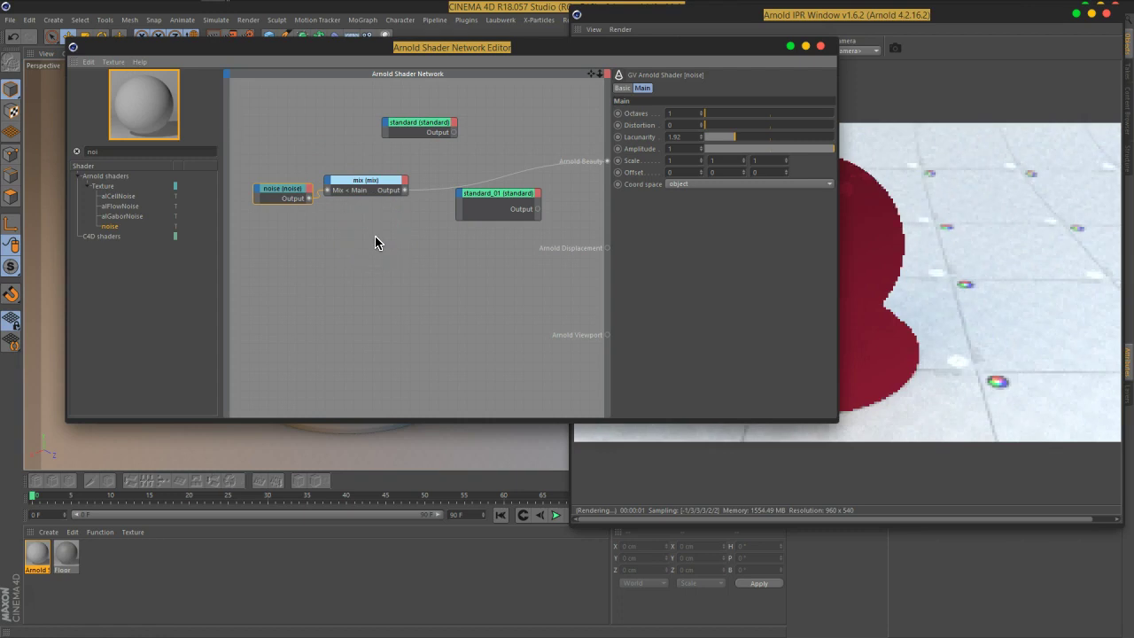
pyautogui.moveTo(633, 46); pyautogui.dragTo(495, 32)
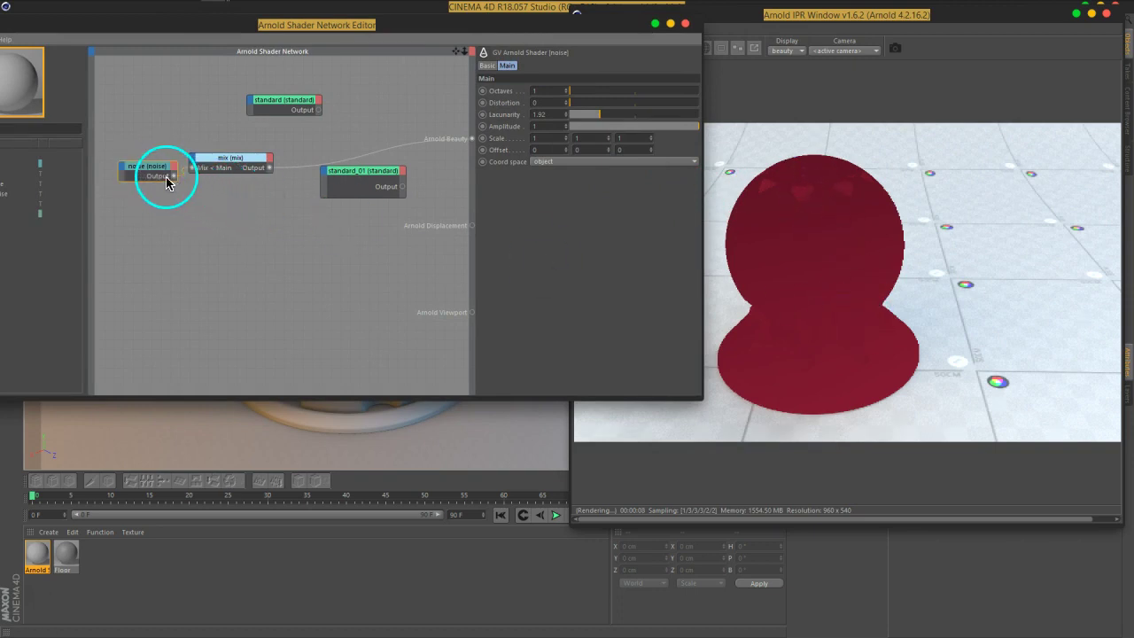
# Set the noise shader's scale to 6 on all axes
pyautogui.moveTo(162, 175)
pyautogui.mouseDown()
pyautogui.moveTo(150, 177)
pyautogui.moveTo(313, 245)
pyautogui.moveTo(471, 139)
pyautogui.mouseUp()
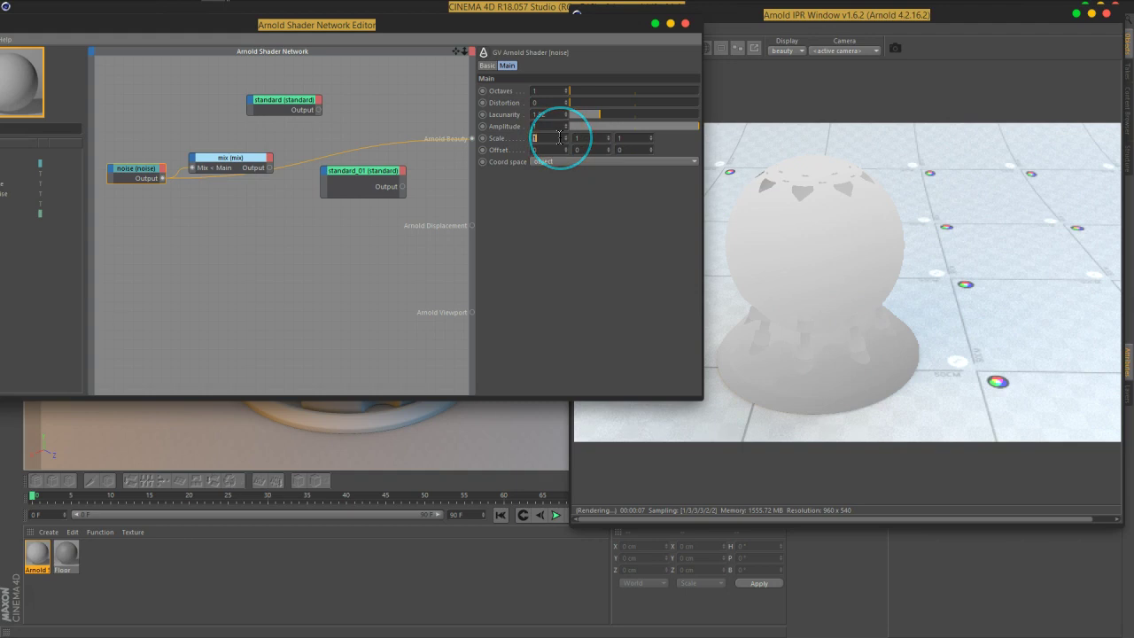
pyautogui.write('5')
pyautogui.press('Return')
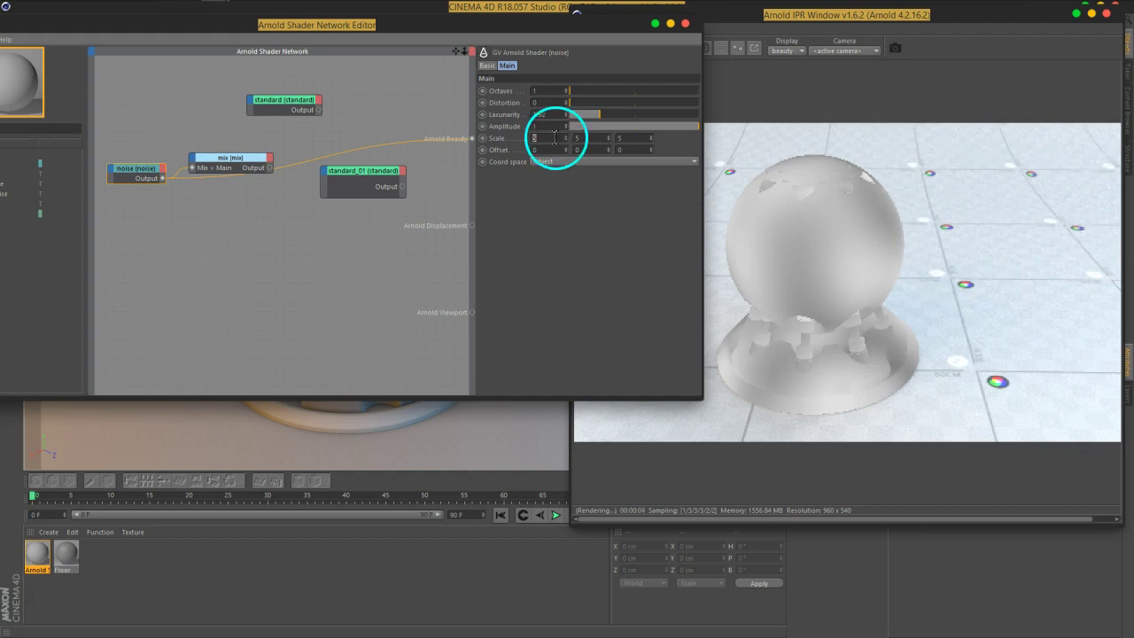
pyautogui.press('Return')
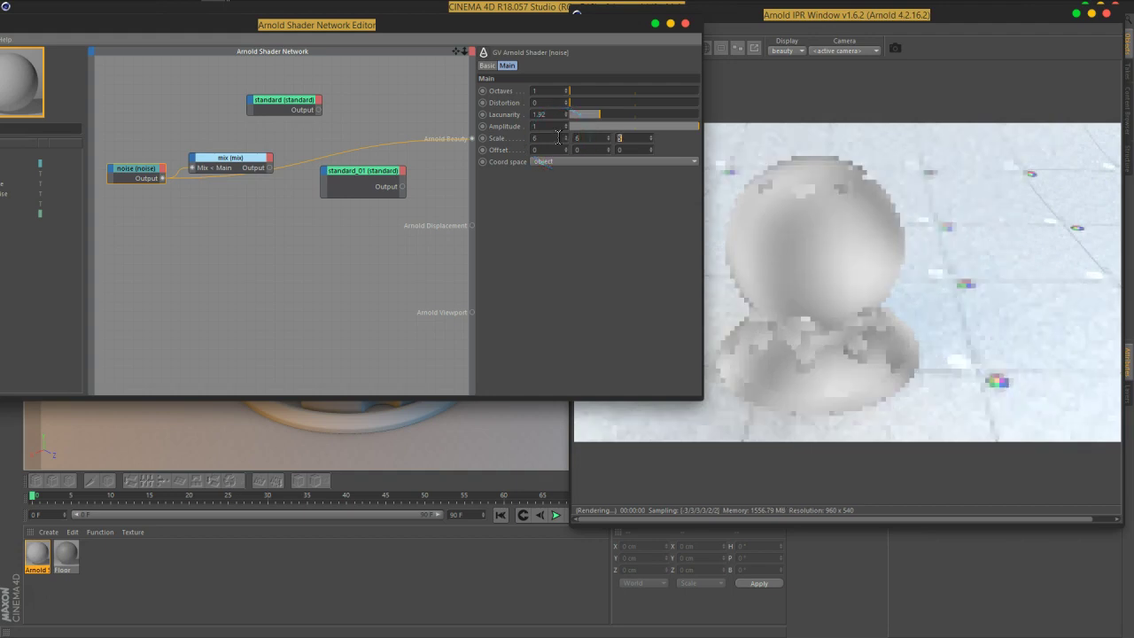
# Set noise octaves 2, distortion 1.88, lacunarity 1.33, and reconnect the mix to Arnold Beauty
pyautogui.click(811, 259)
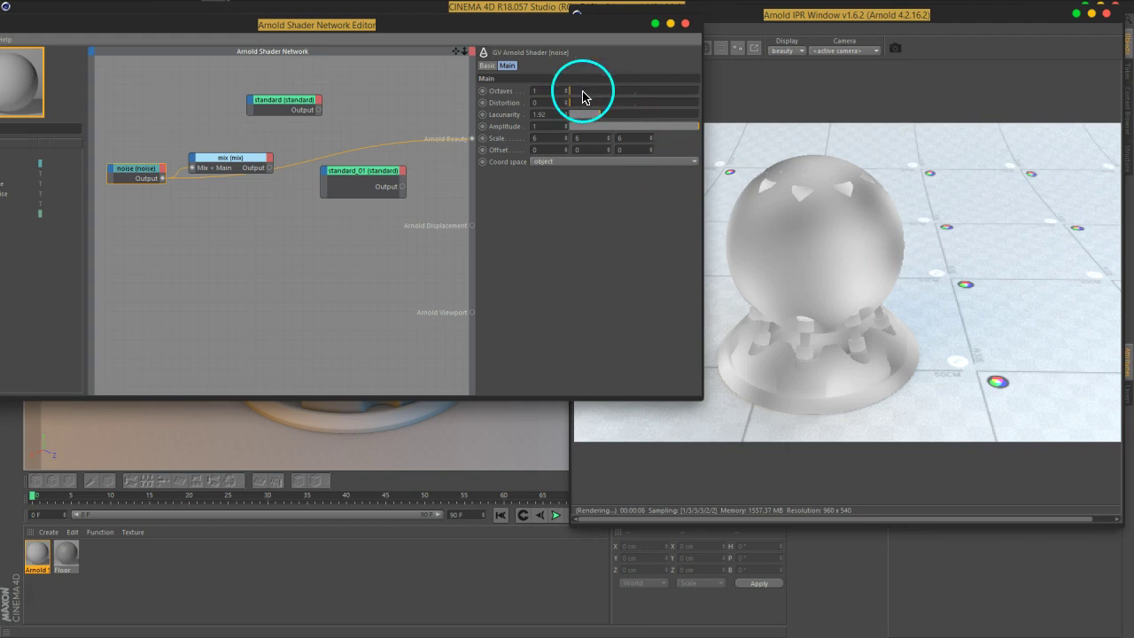
pyautogui.moveTo(575, 92); pyautogui.dragTo(614, 92)
pyautogui.click(860, 237)
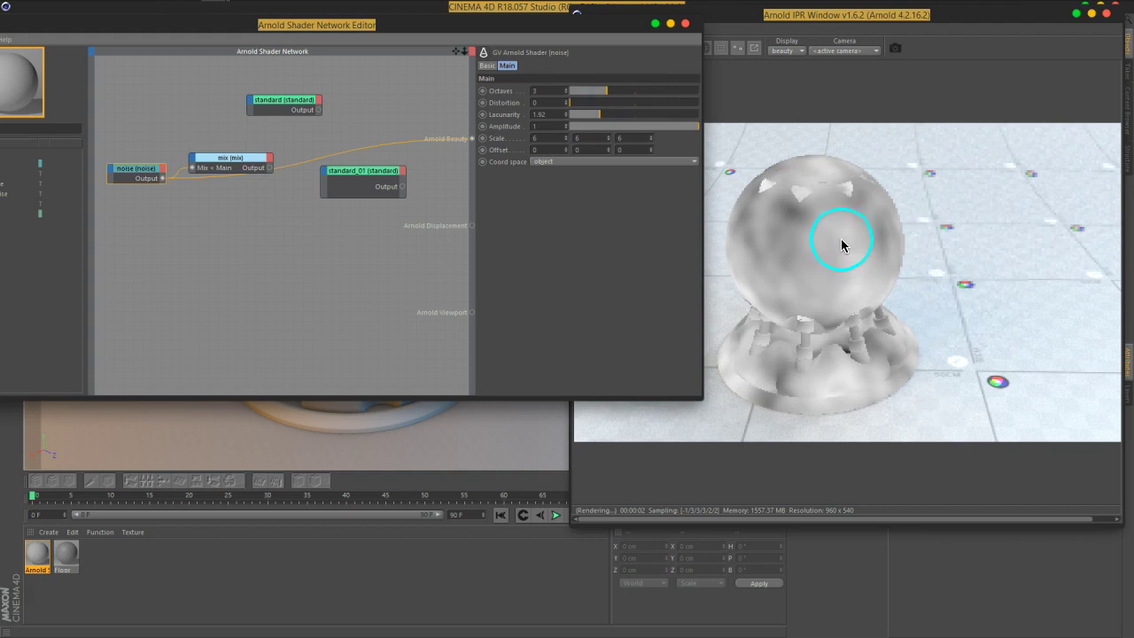
pyautogui.moveTo(571, 103); pyautogui.dragTo(594, 105)
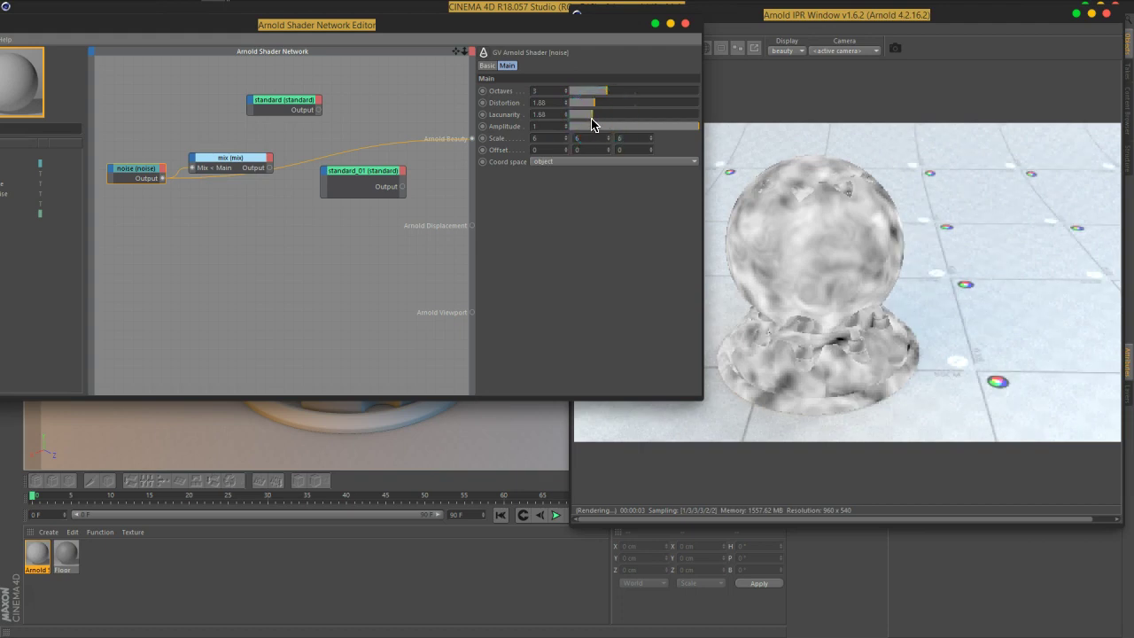
pyautogui.moveTo(591, 116)
pyautogui.mouseDown()
pyautogui.moveTo(631, 116)
pyautogui.moveTo(581, 121)
pyautogui.mouseUp()
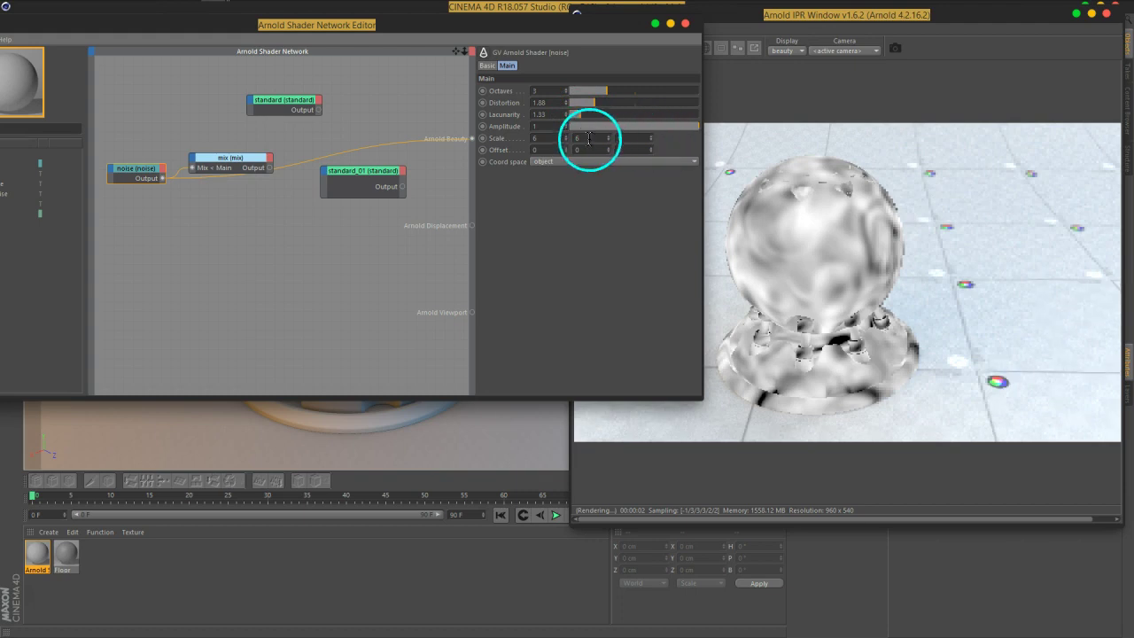
pyautogui.moveTo(604, 91); pyautogui.dragTo(584, 97)
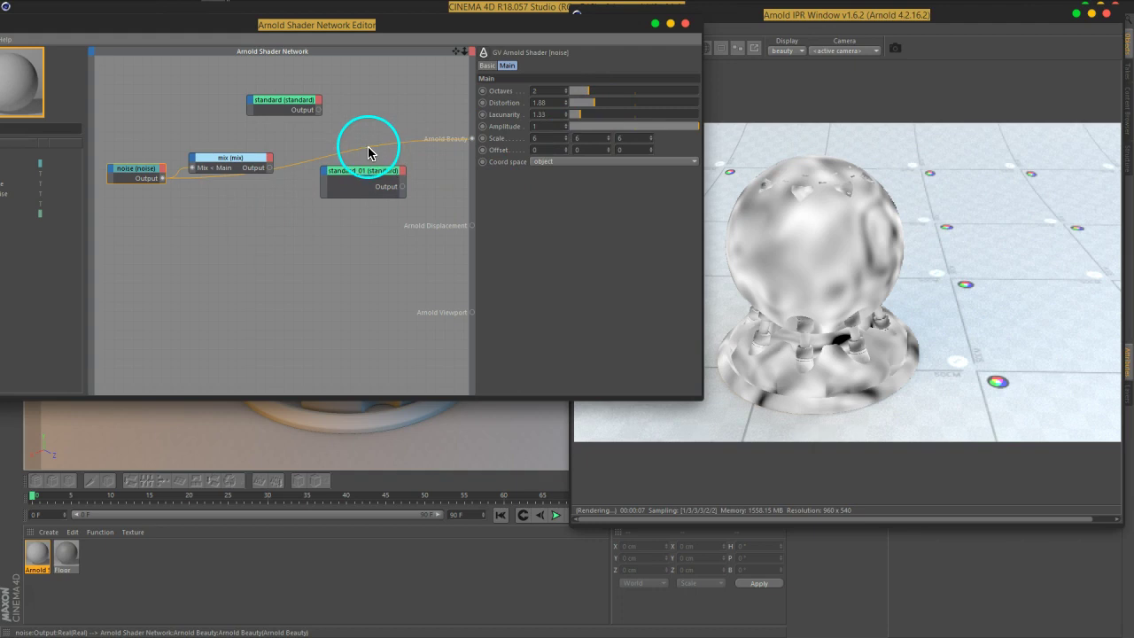
pyautogui.moveTo(271, 168); pyautogui.dragTo(448, 149)
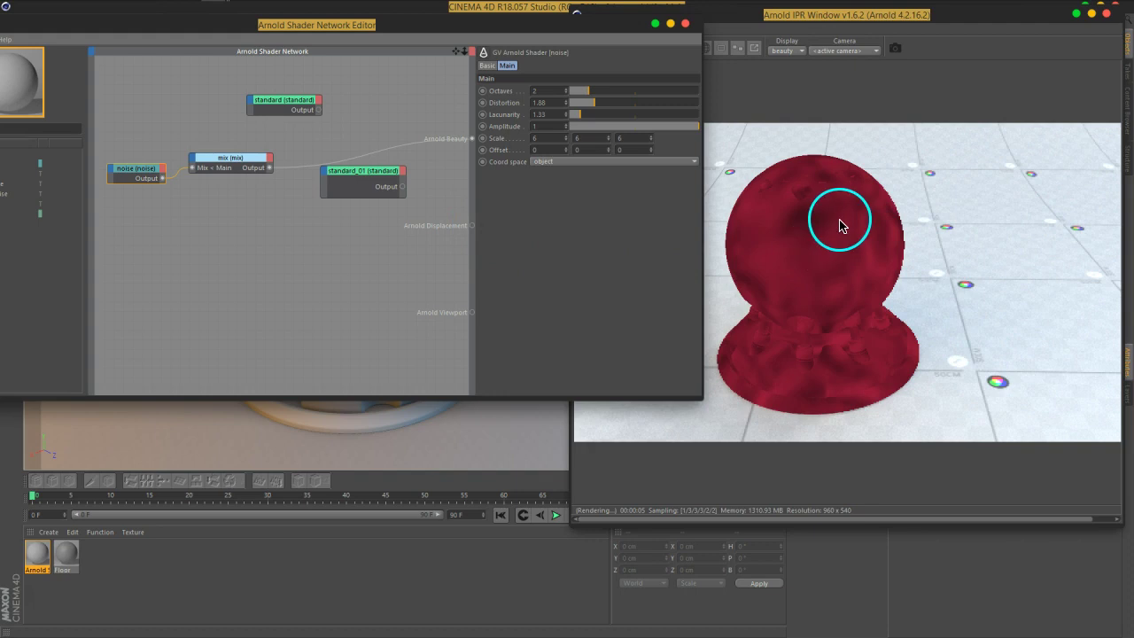
# Lighten the mix's Input2 red to 347° at 70% saturation, leaving Input1 unchanged
pyautogui.click(232, 166)
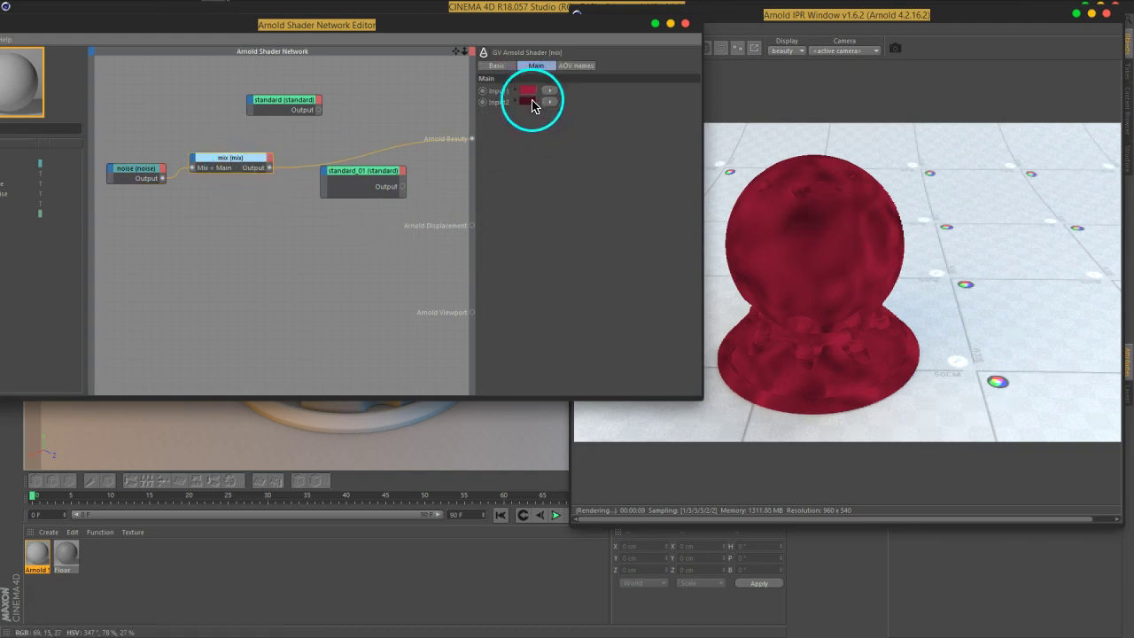
pyautogui.click(531, 102)
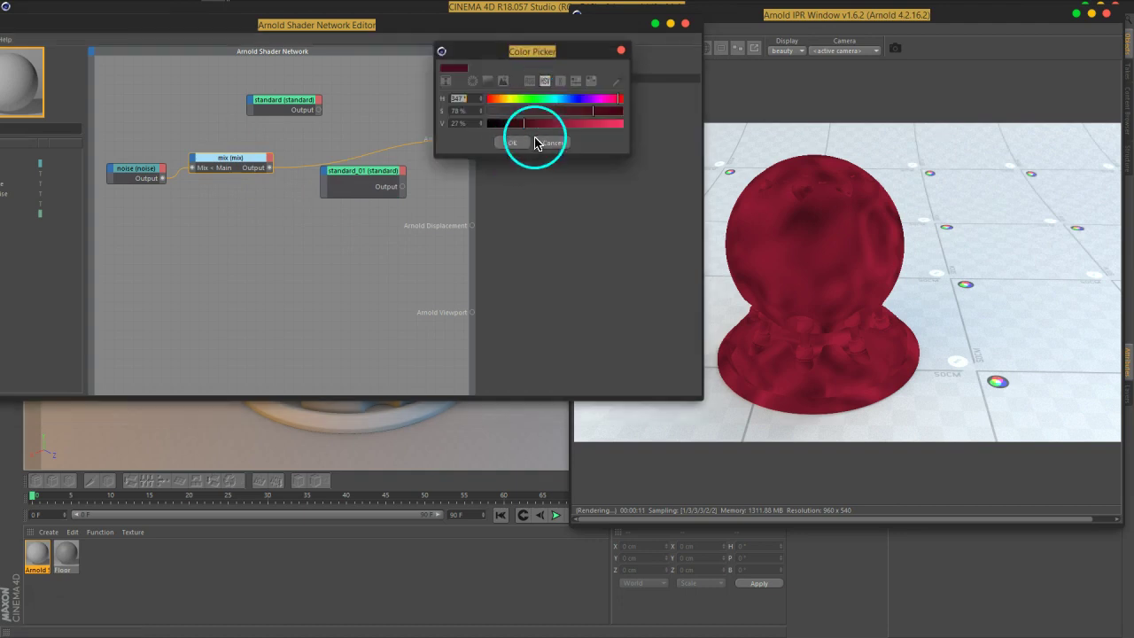
pyautogui.moveTo(533, 124); pyautogui.dragTo(577, 112)
pyautogui.click(526, 142)
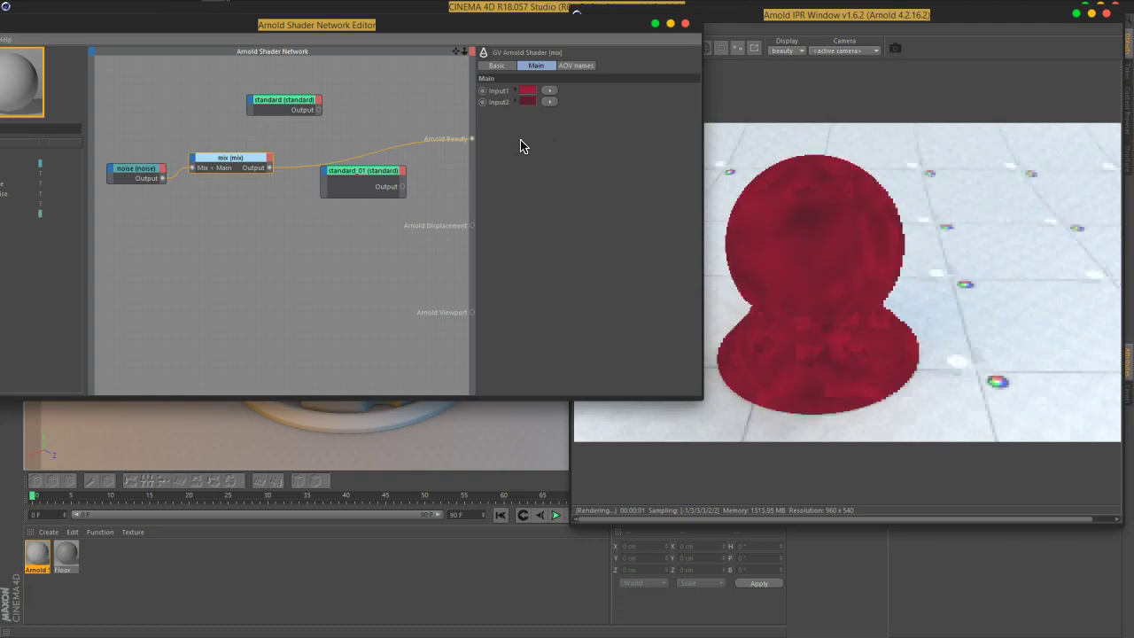
pyautogui.click(529, 91)
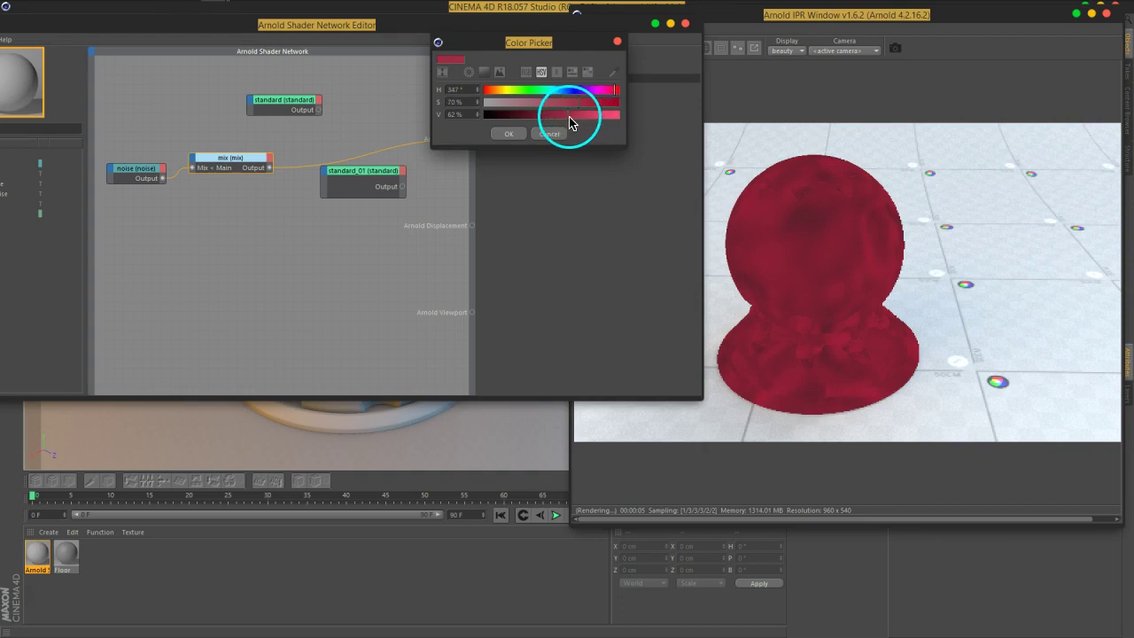
pyautogui.click(521, 135)
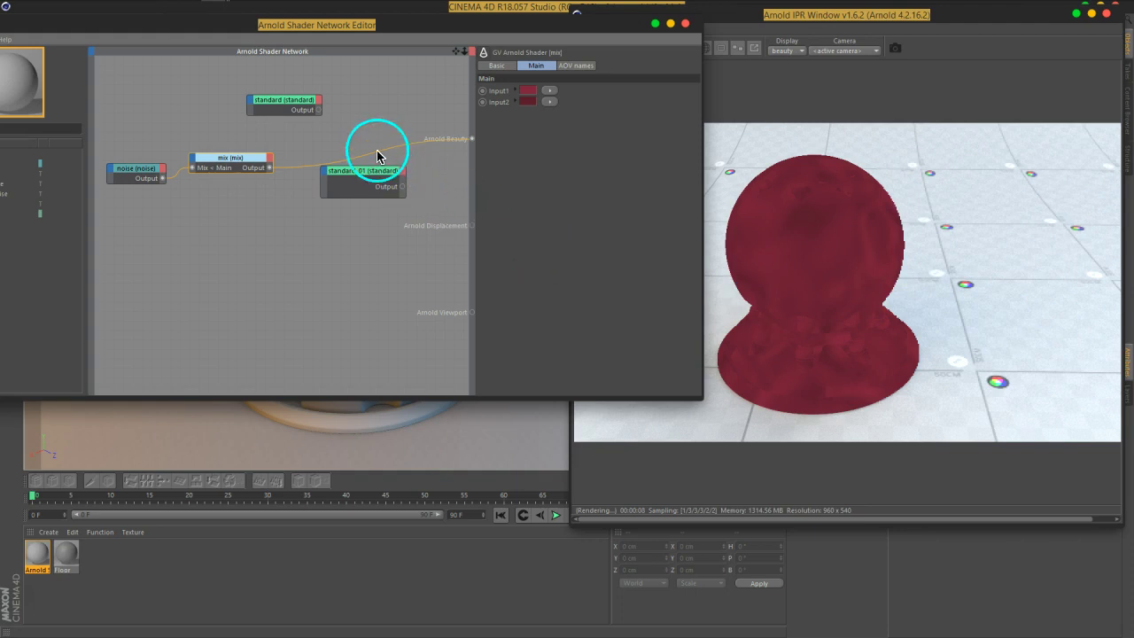
# Feed the mix into standard_01's diffuse colour, wire standard_01 to Arnold Beauty, and set noise distortion 1.15
pyautogui.moveTo(378, 157)
pyautogui.mouseDown()
pyautogui.moveTo(275, 184)
pyautogui.moveTo(326, 183)
pyautogui.mouseUp()
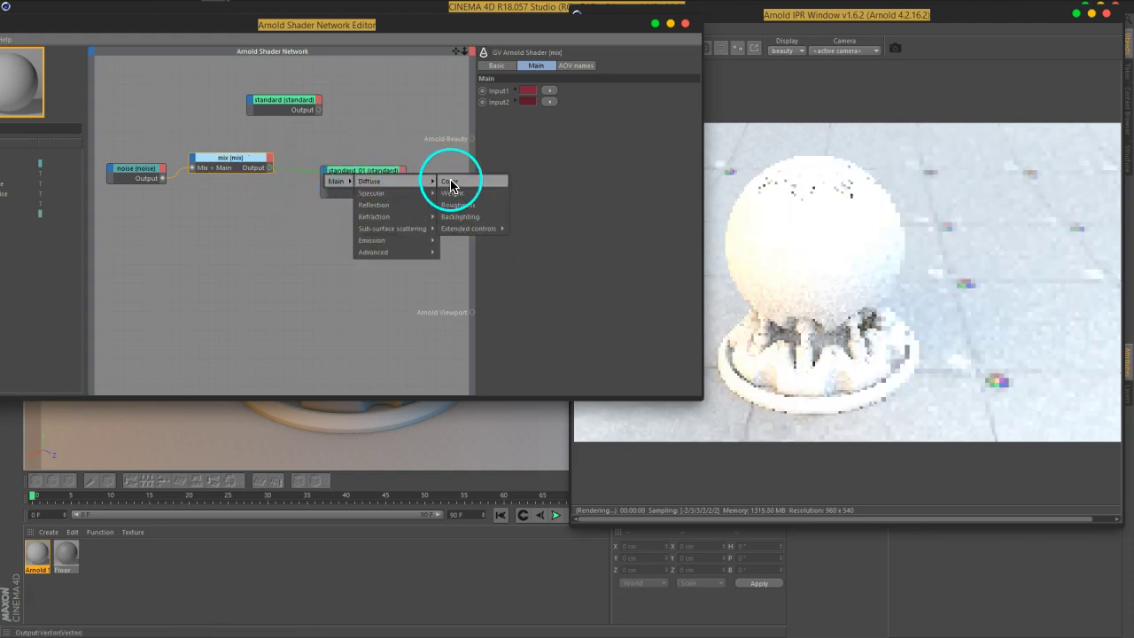
pyautogui.click(448, 181)
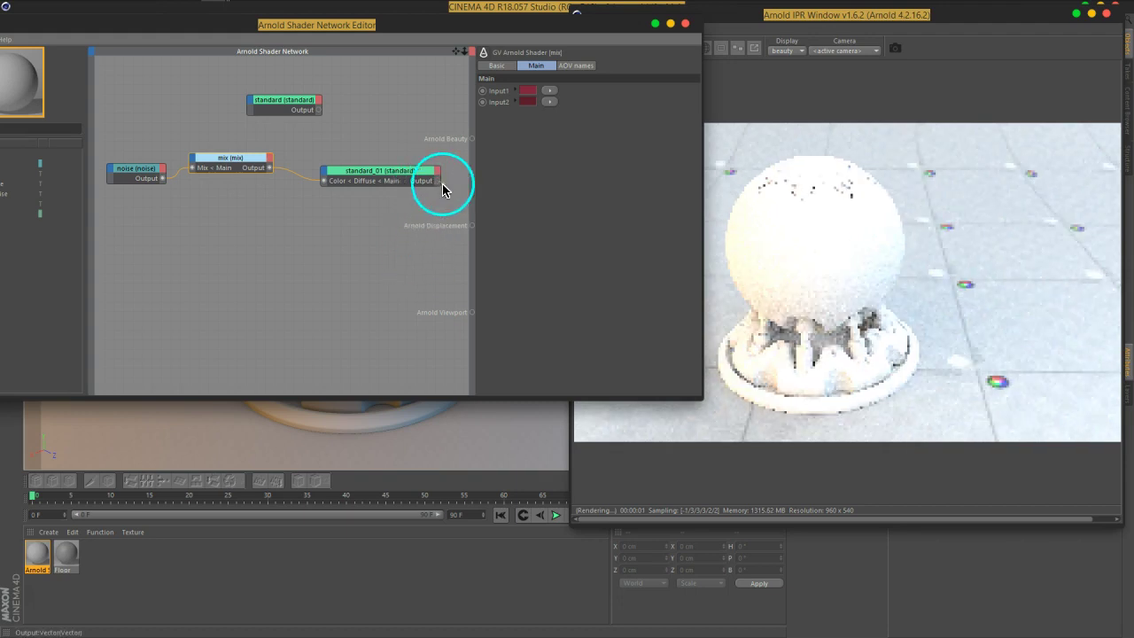
pyautogui.moveTo(470, 139)
pyautogui.mouseDown()
pyautogui.moveTo(437, 180)
pyautogui.moveTo(376, 175)
pyautogui.mouseUp()
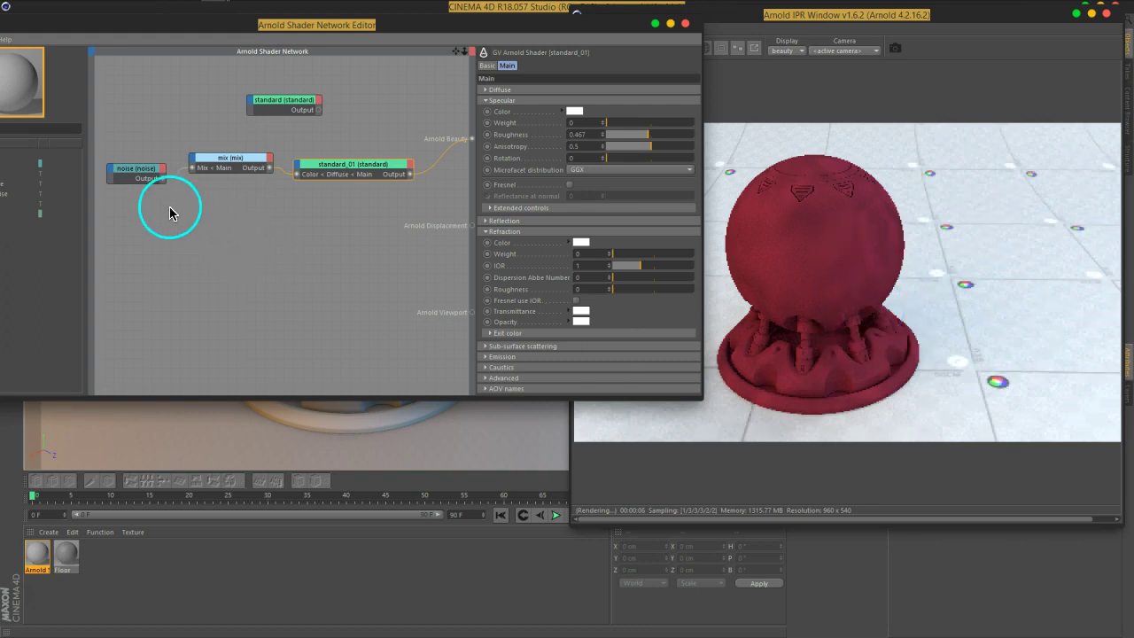
pyautogui.click(140, 168)
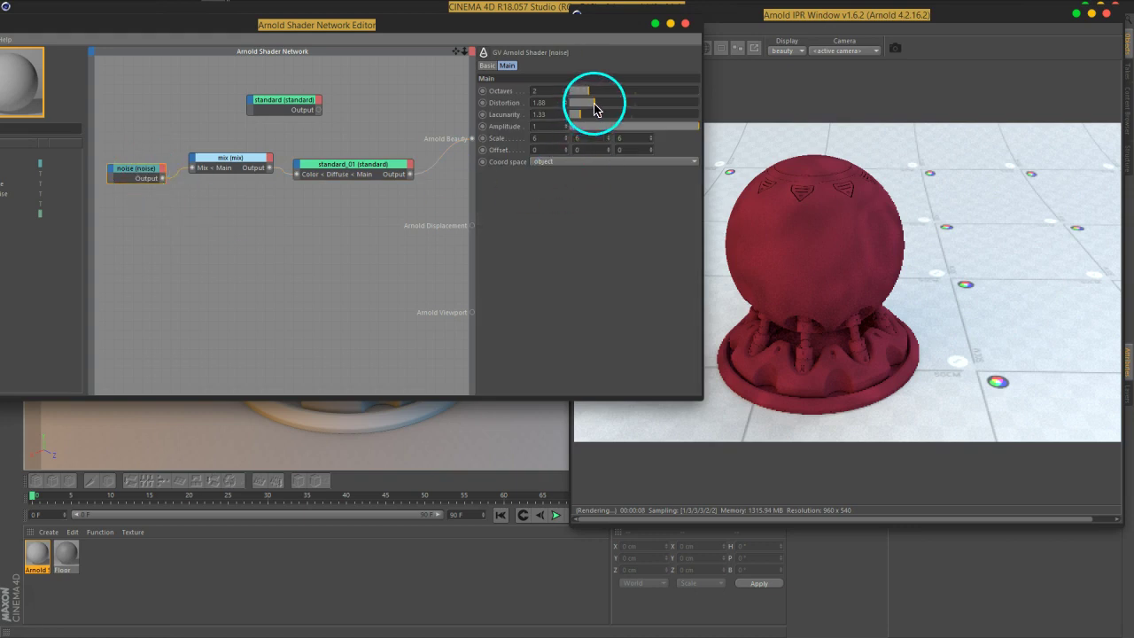
pyautogui.moveTo(593, 107)
pyautogui.mouseDown()
pyautogui.moveTo(582, 103)
pyautogui.moveTo(583, 120)
pyautogui.moveTo(605, 115)
pyautogui.mouseUp()
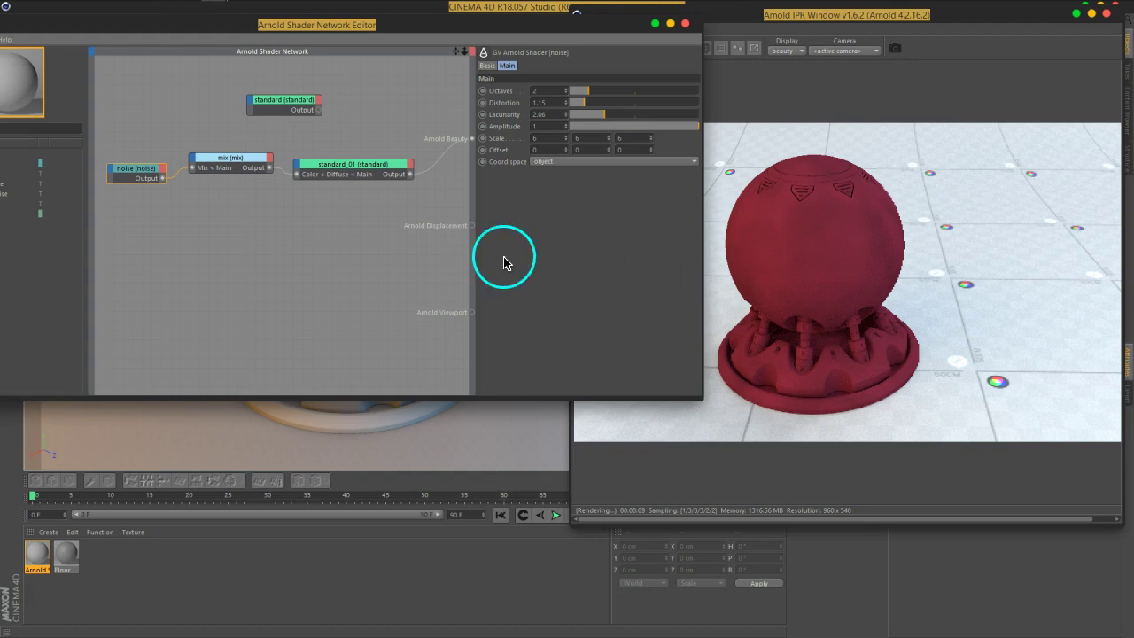
# Set standard_01's diffuse weight to 0.79 and diffuse roughness to 0.42
pyautogui.click(345, 166)
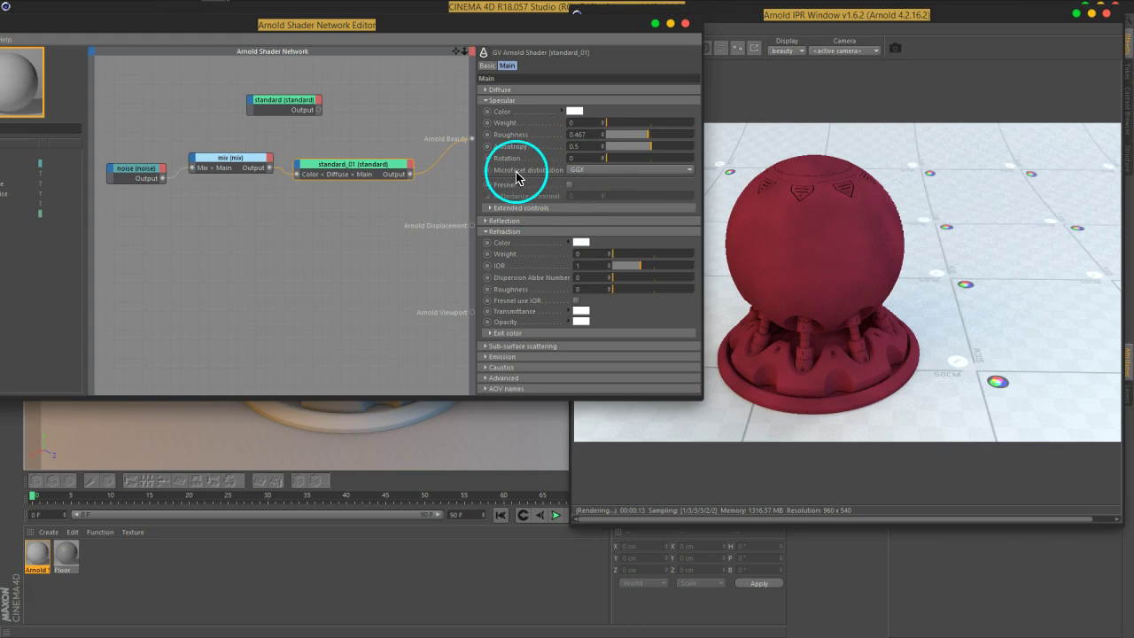
pyautogui.click(534, 91)
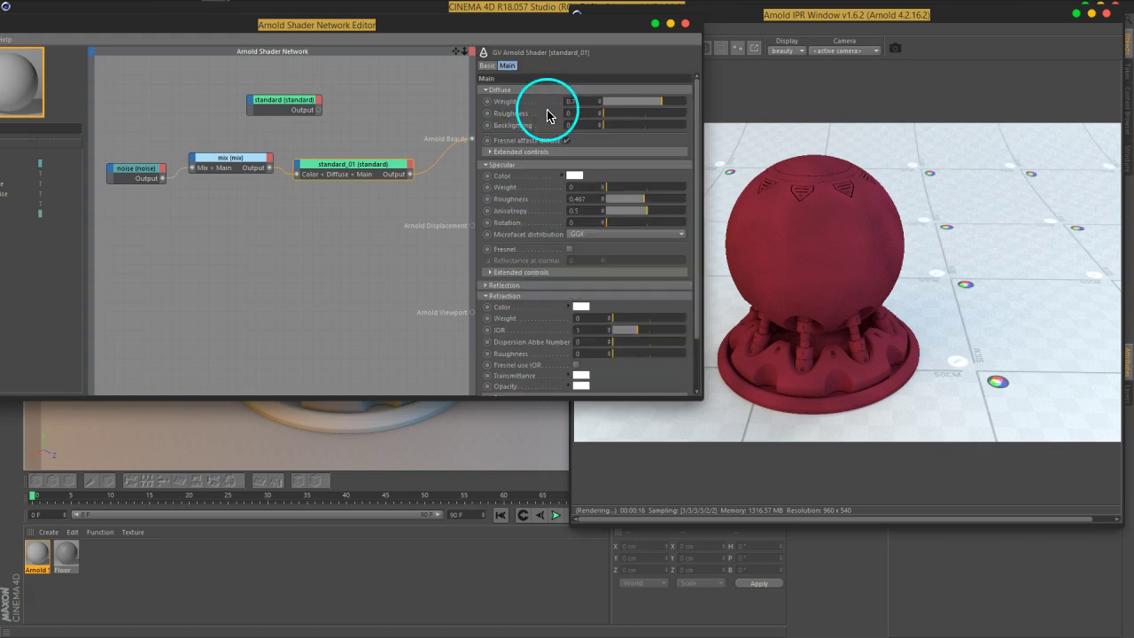
pyautogui.moveTo(663, 106); pyautogui.dragTo(669, 105)
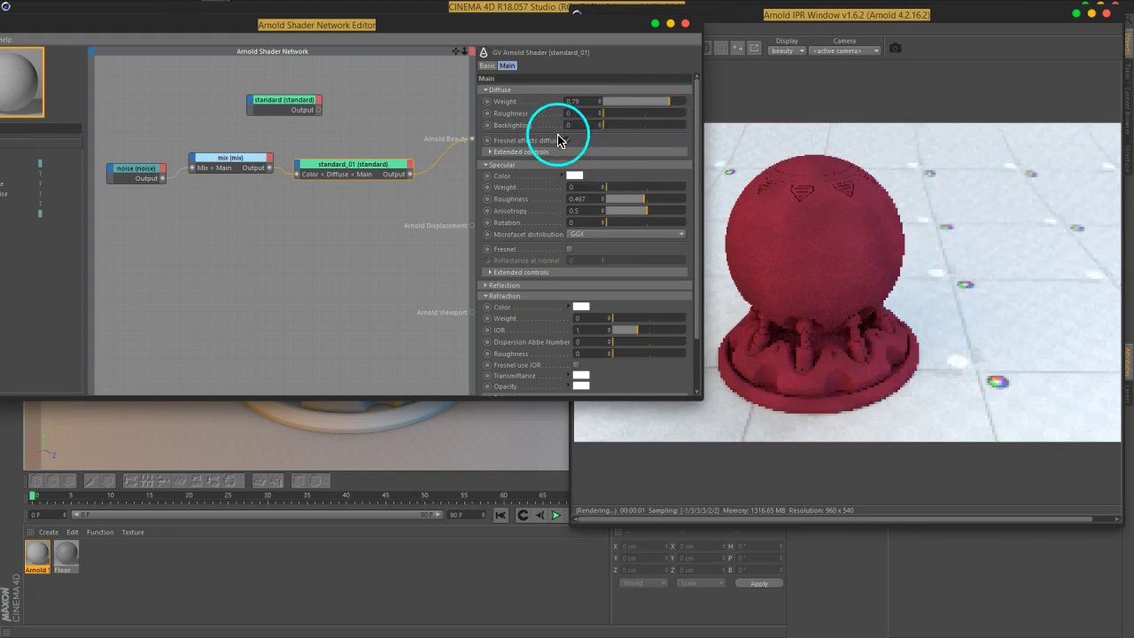
pyautogui.moveTo(605, 114); pyautogui.dragTo(640, 114)
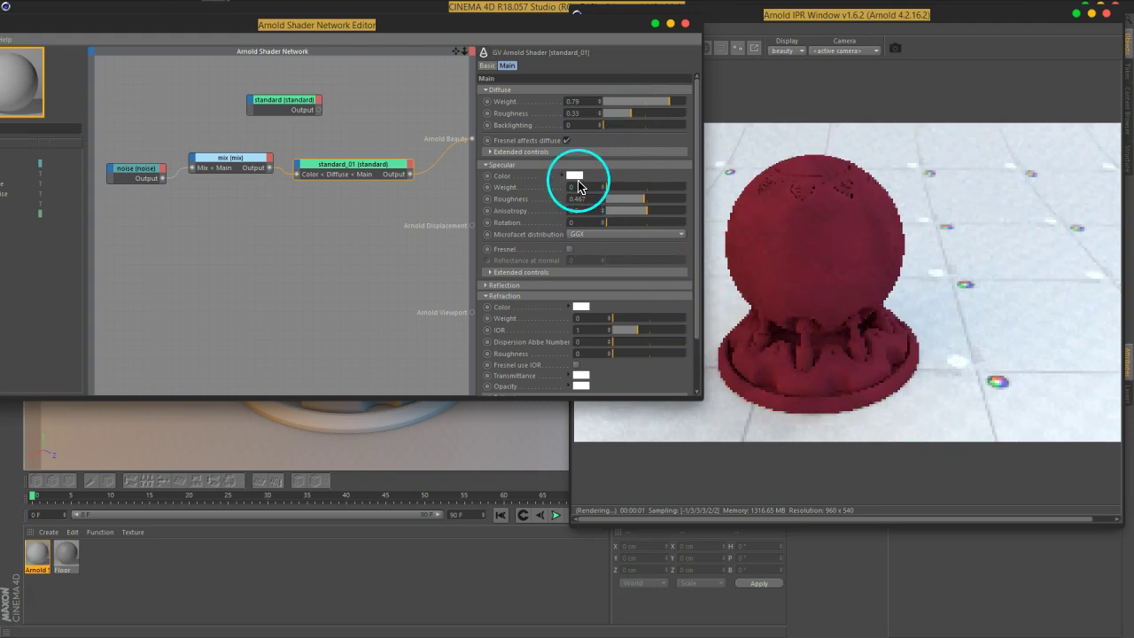
pyautogui.click(552, 90)
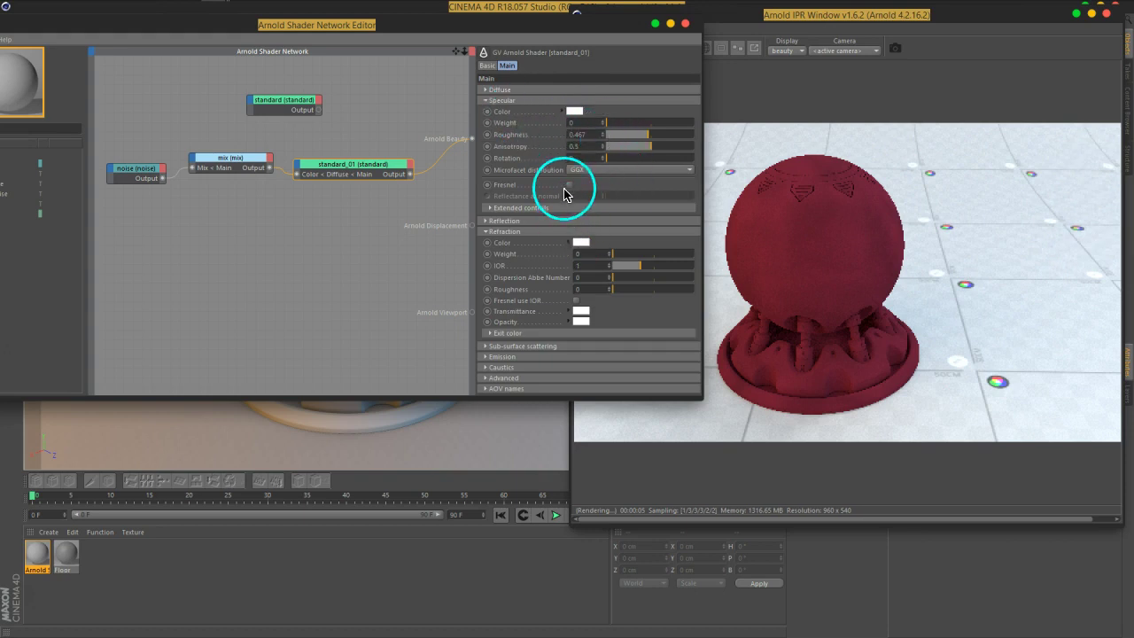
# Enable Fresnel use IOR with IOR 4, specular weight 0.1 and specular roughness 0.45
pyautogui.click(576, 301)
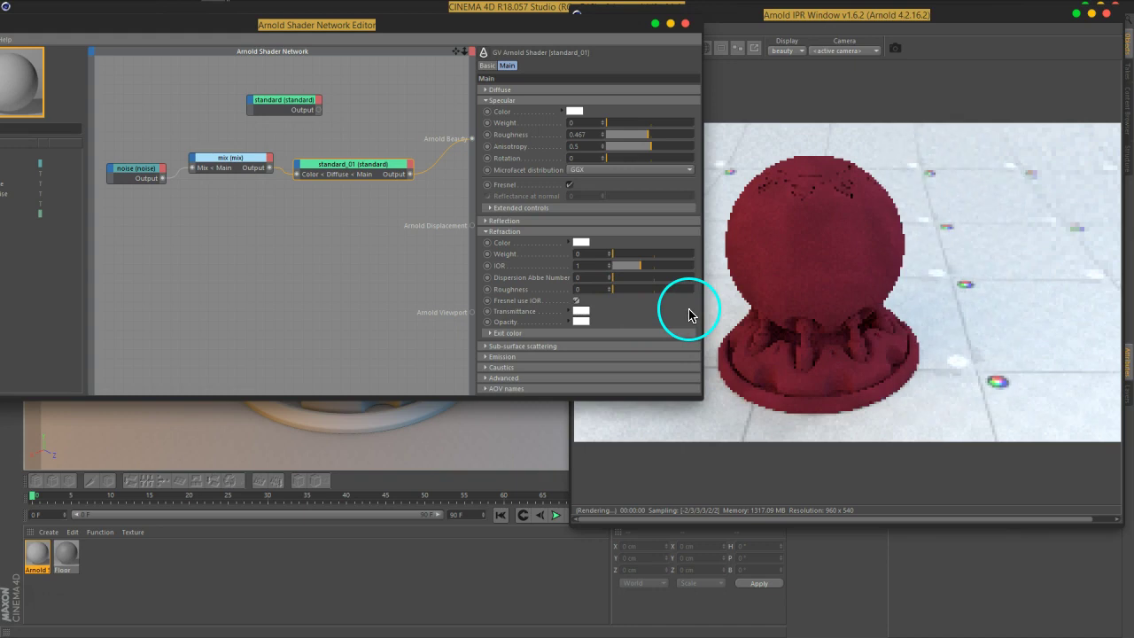
pyautogui.moveTo(658, 134); pyautogui.dragTo(632, 139)
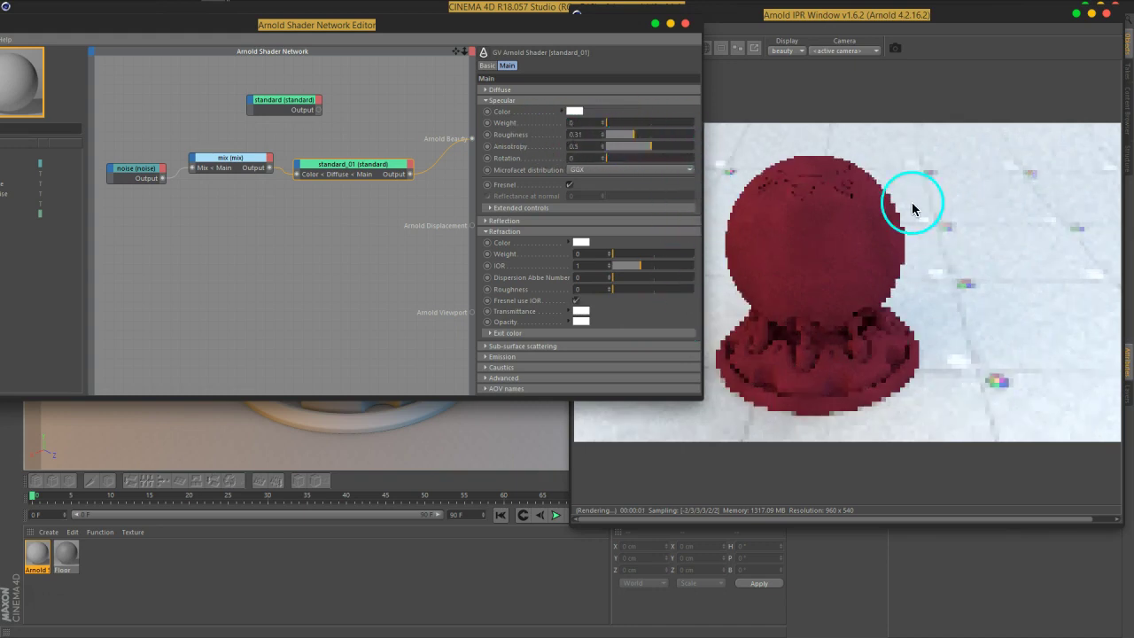
pyautogui.click(592, 265)
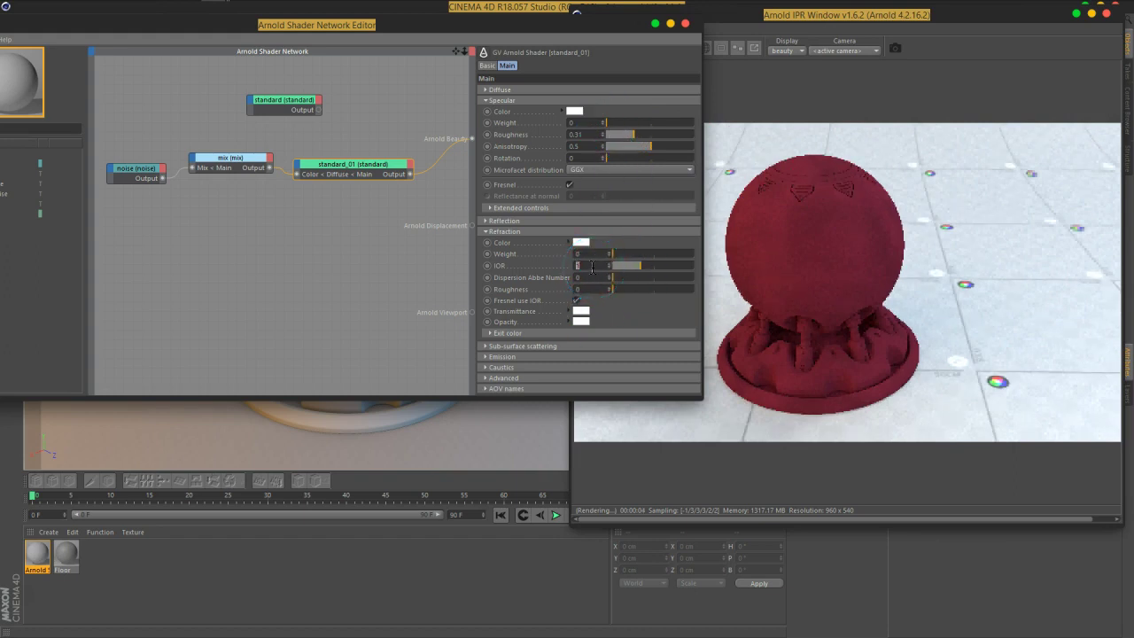
pyautogui.write('5')
pyautogui.click(592, 253)
pyautogui.moveTo(604, 123); pyautogui.dragTo(617, 128)
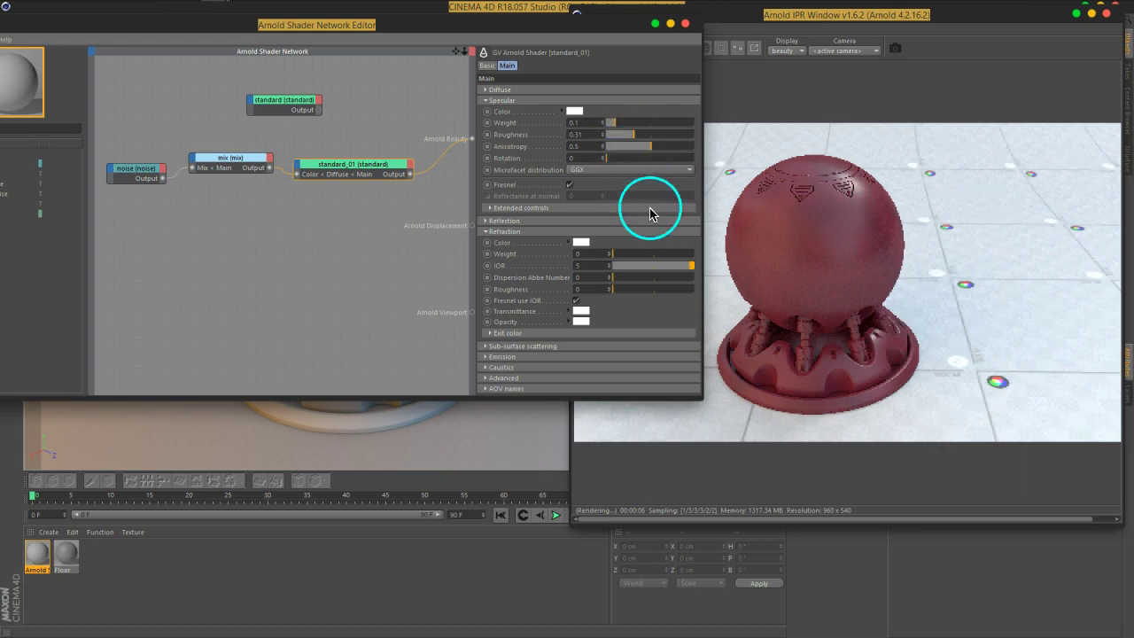
pyautogui.click(596, 263)
pyautogui.write('4')
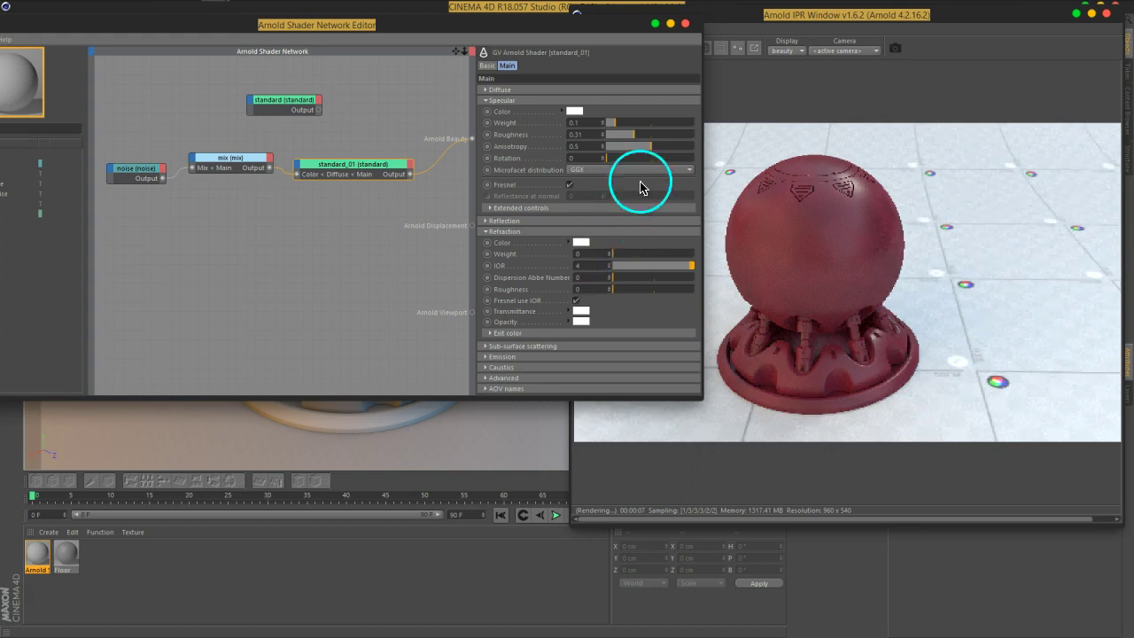
pyautogui.moveTo(635, 134); pyautogui.dragTo(646, 133)
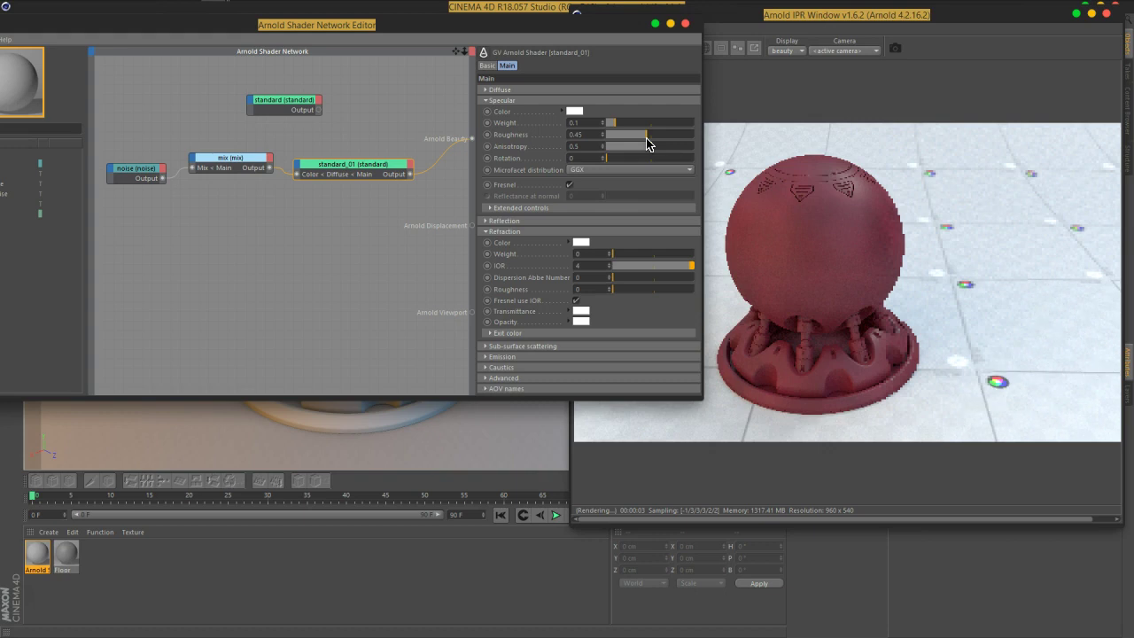
pyautogui.moveTo(647, 140); pyautogui.dragTo(591, 188)
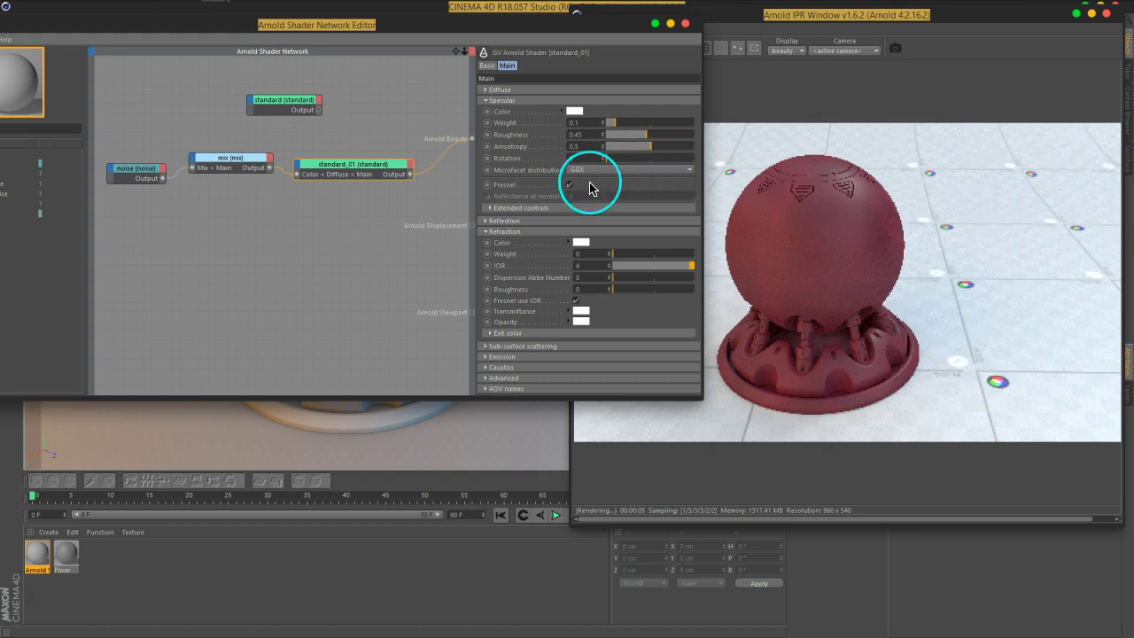
pyautogui.click(511, 231)
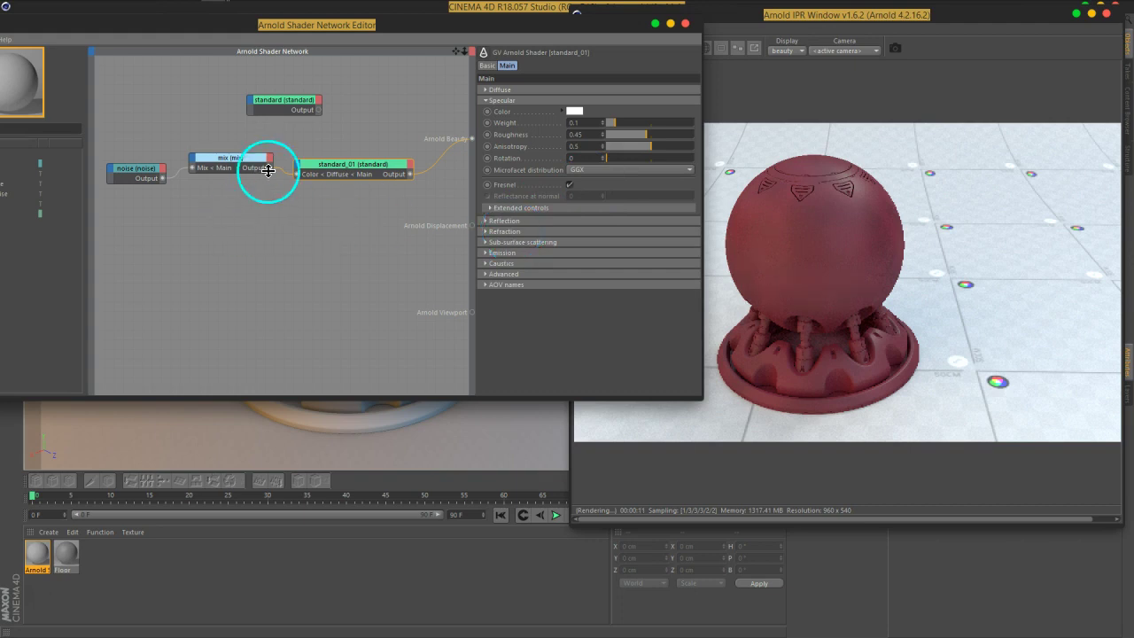
# Rename the spare standard node to 'scratches' and standard_01 to 'baseColor'
pyautogui.moveTo(304, 104)
pyautogui.mouseDown()
pyautogui.moveTo(361, 110)
pyautogui.moveTo(364, 100)
pyautogui.mouseUp()
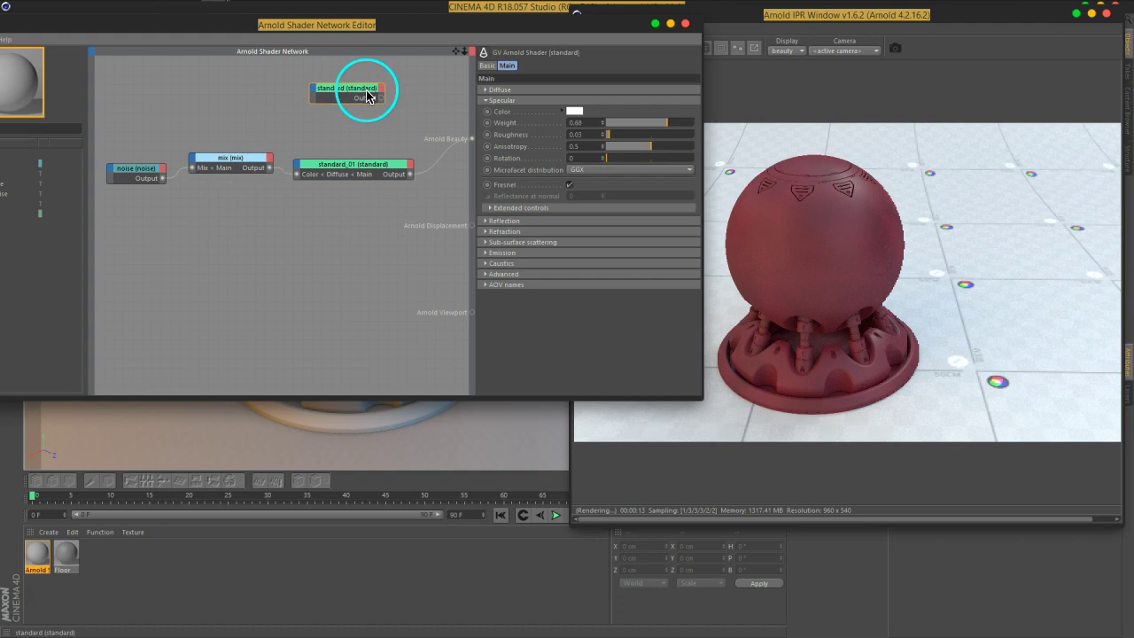
pyautogui.click(486, 65)
pyautogui.doubleClick(549, 89)
pyautogui.write('scratches')
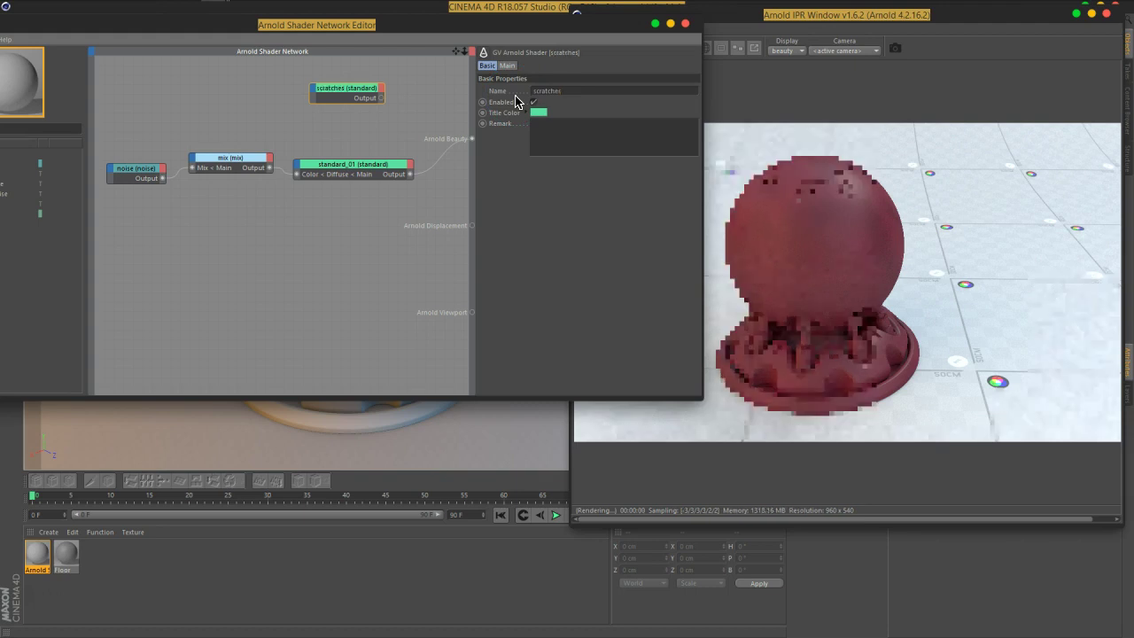
pyautogui.click(377, 168)
pyautogui.doubleClick(548, 91)
pyautogui.write('baseColor')
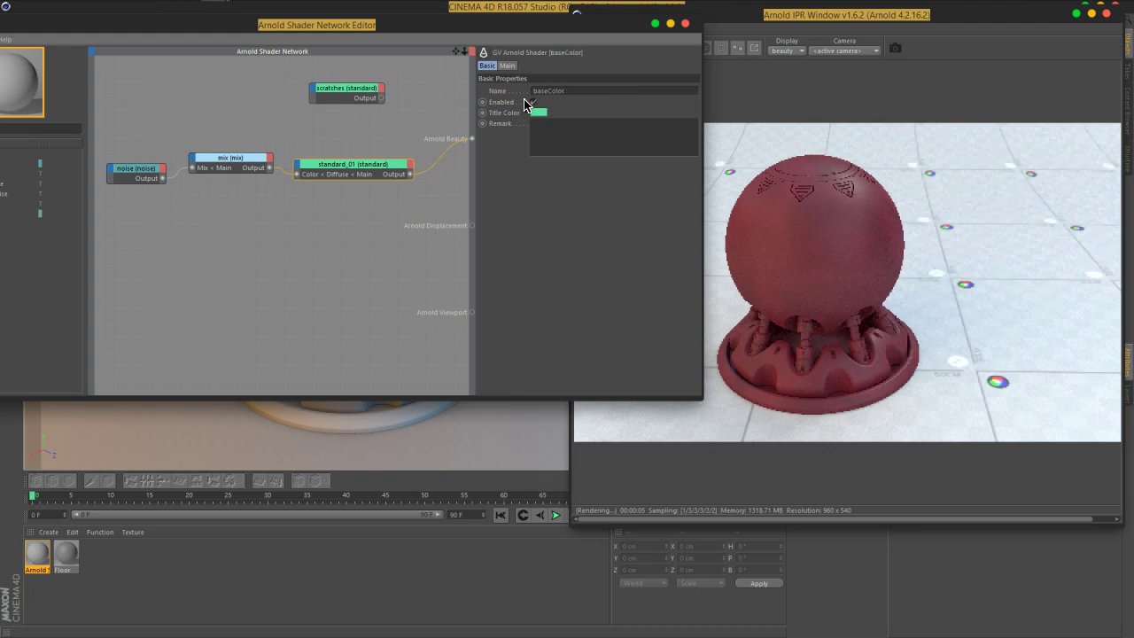
pyautogui.press('Return')
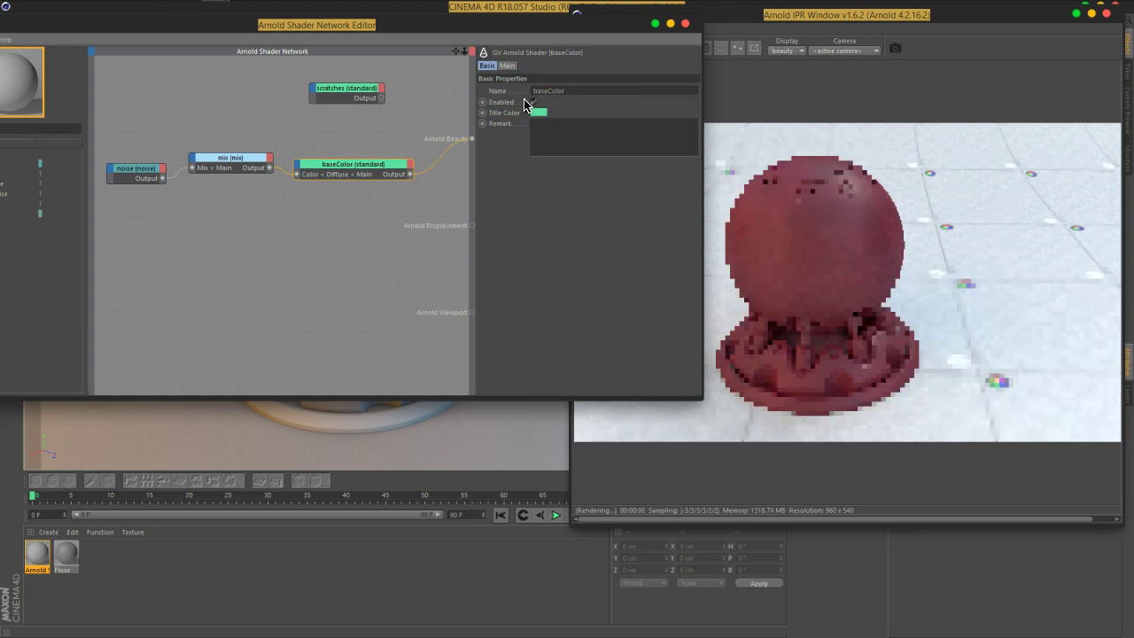
pyautogui.click(277, 247)
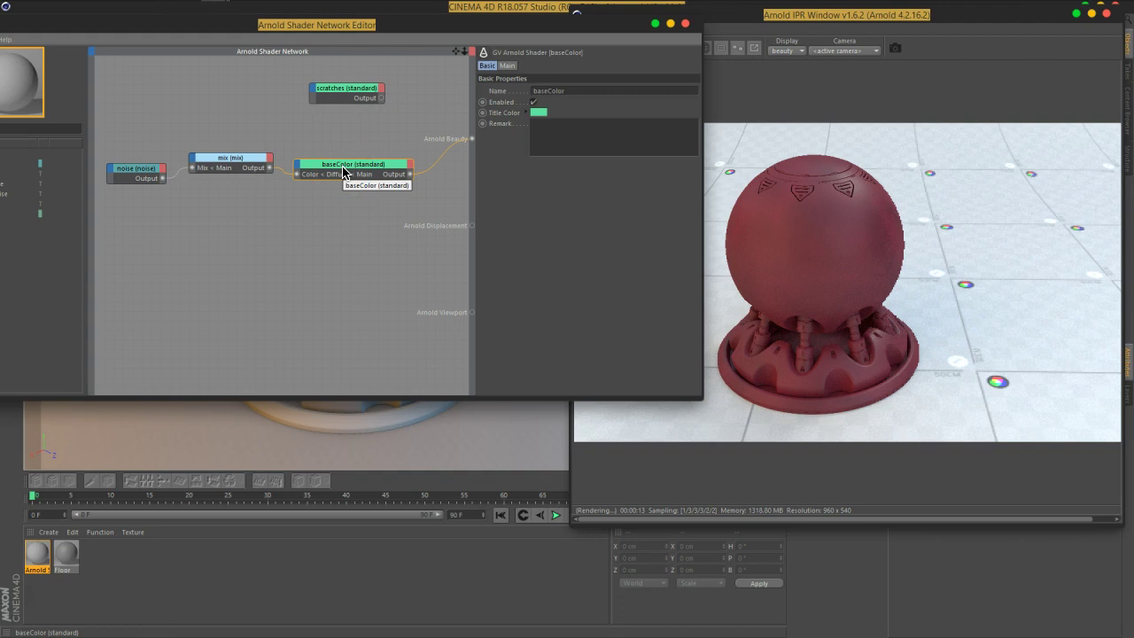
# Search 'sta' and add a new standard shader connected to Arnold Beauty
pyautogui.click(354, 215)
pyautogui.click(348, 91)
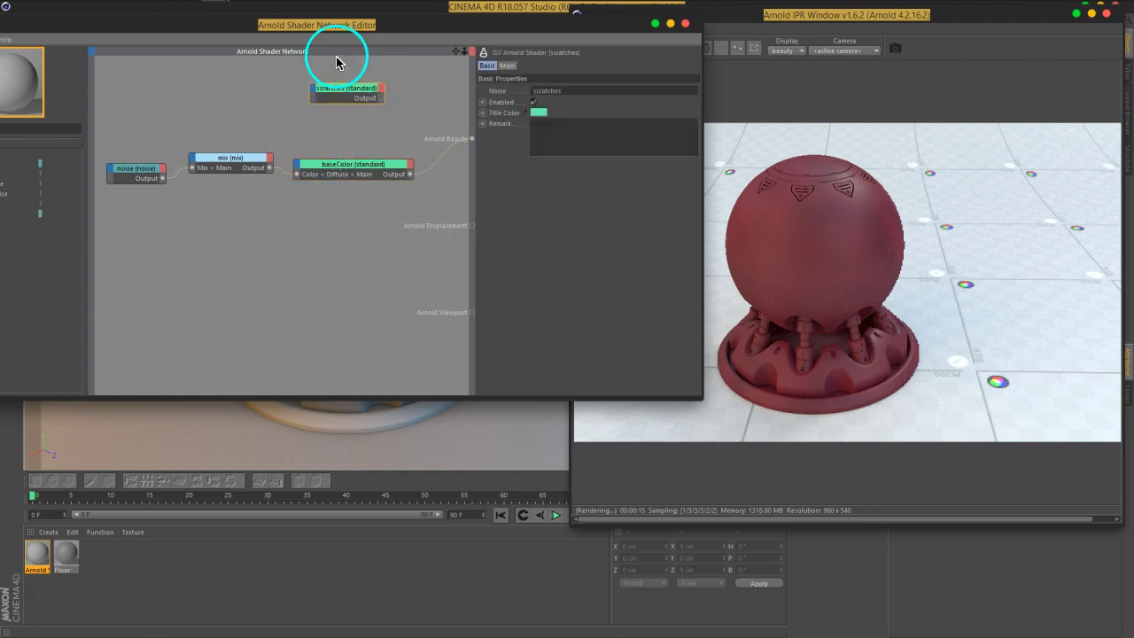
pyautogui.moveTo(343, 26); pyautogui.dragTo(408, 33)
pyautogui.doubleClick(94, 139)
pyautogui.write('sta')
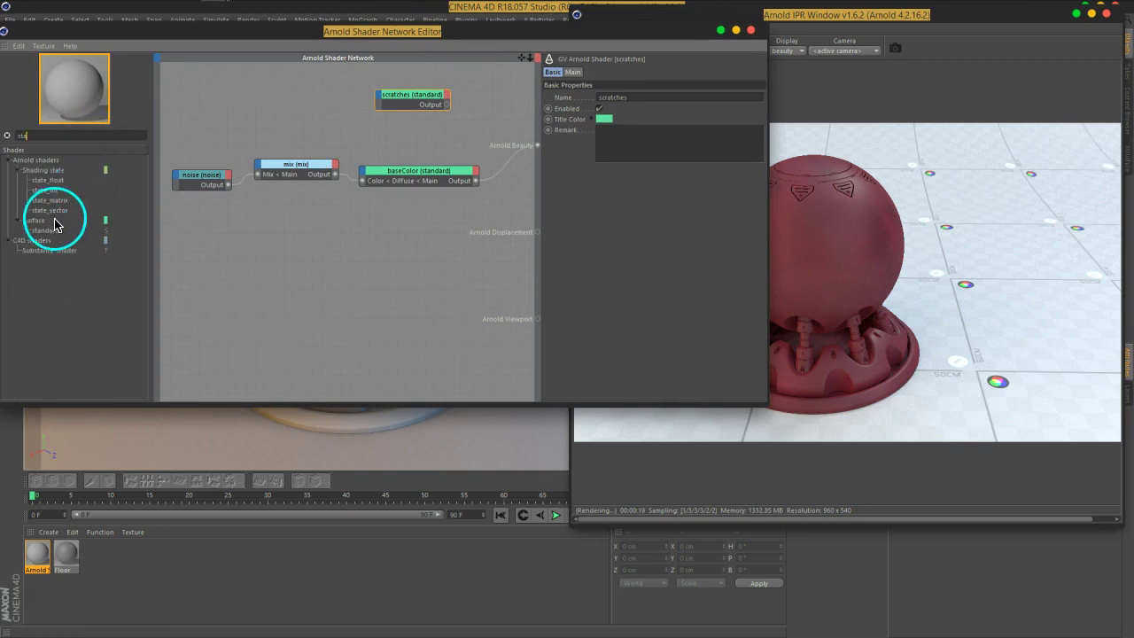
pyautogui.moveTo(46, 230)
pyautogui.mouseDown()
pyautogui.moveTo(379, 266)
pyautogui.moveTo(537, 145)
pyautogui.mouseUp()
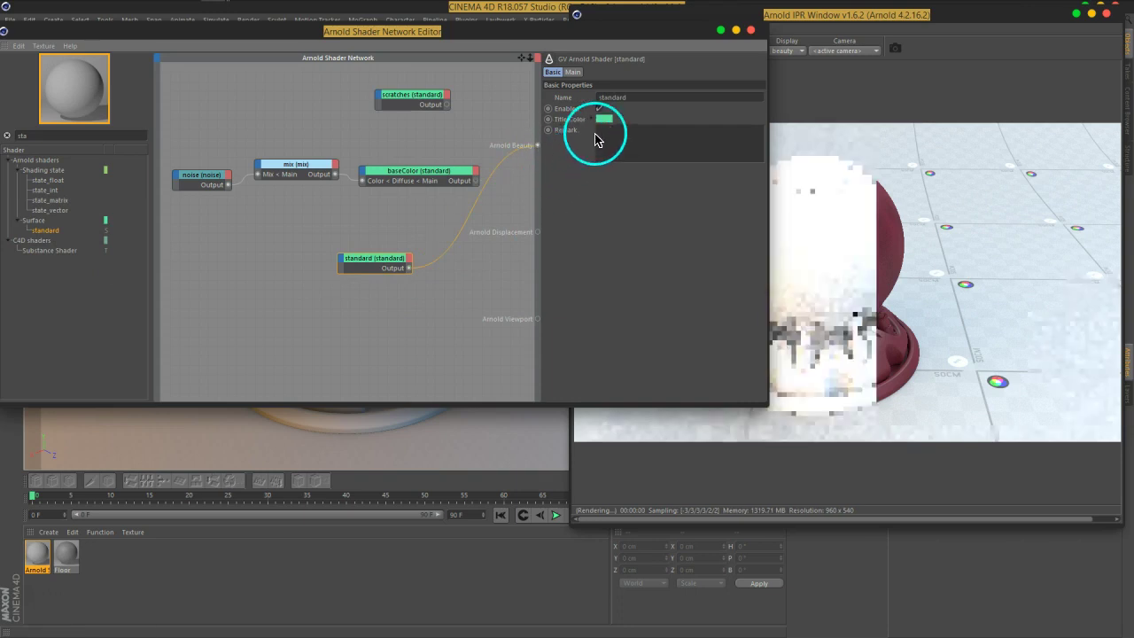
# Give the new standard shader a muted, pale tan specular colour
pyautogui.click(573, 72)
pyautogui.click(636, 118)
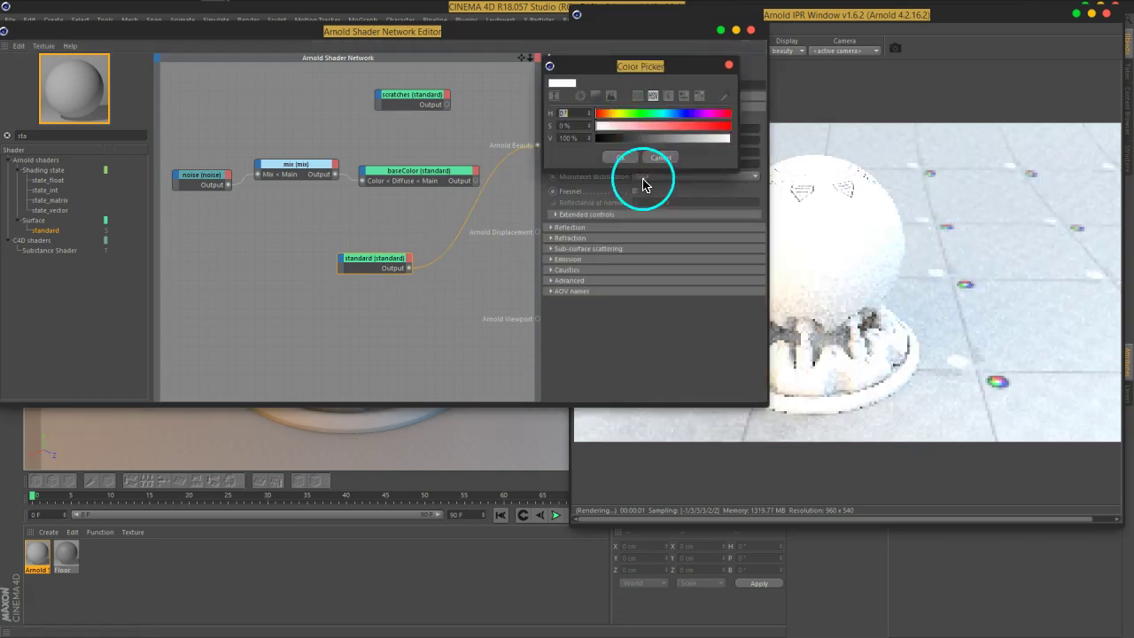
pyautogui.moveTo(607, 117); pyautogui.dragTo(612, 118)
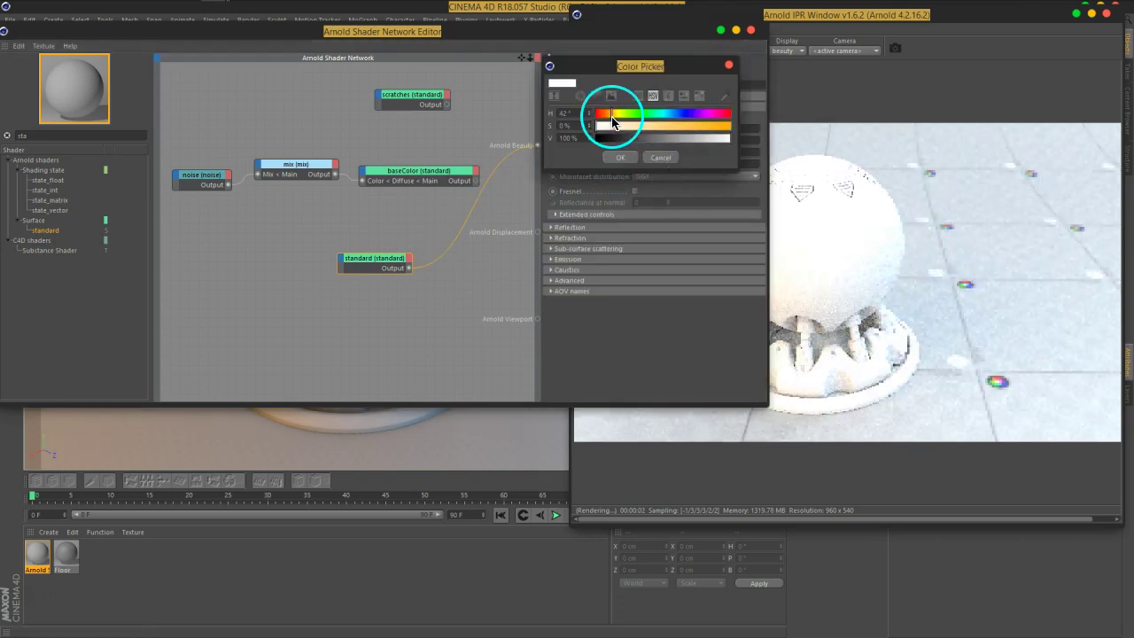
pyautogui.click(642, 125)
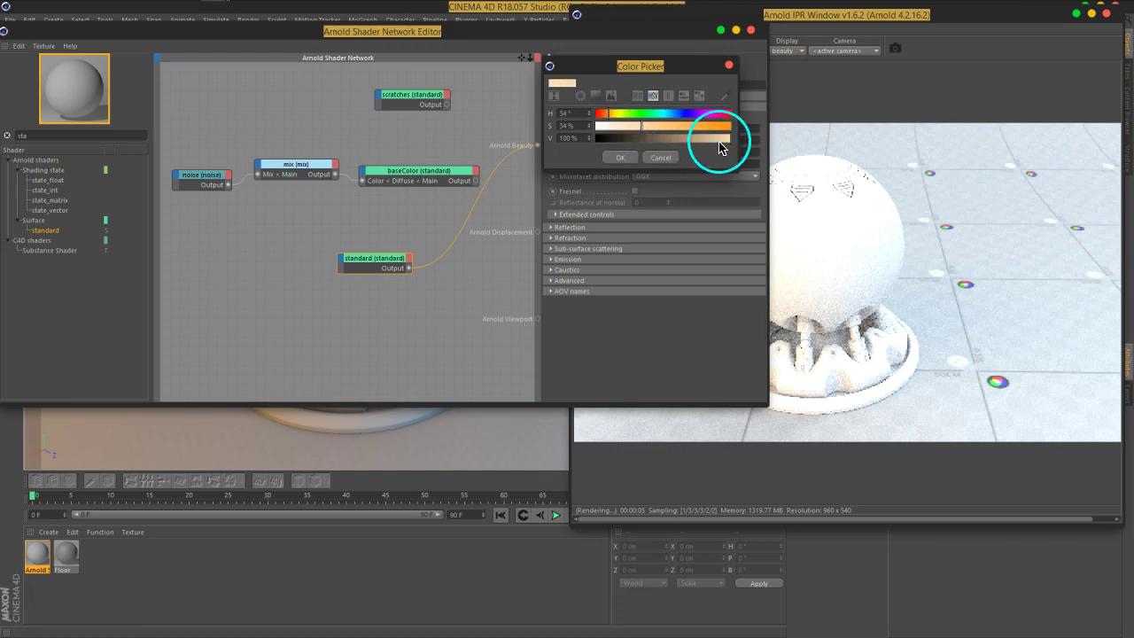
pyautogui.click(710, 138)
pyautogui.click(714, 139)
pyautogui.click(644, 127)
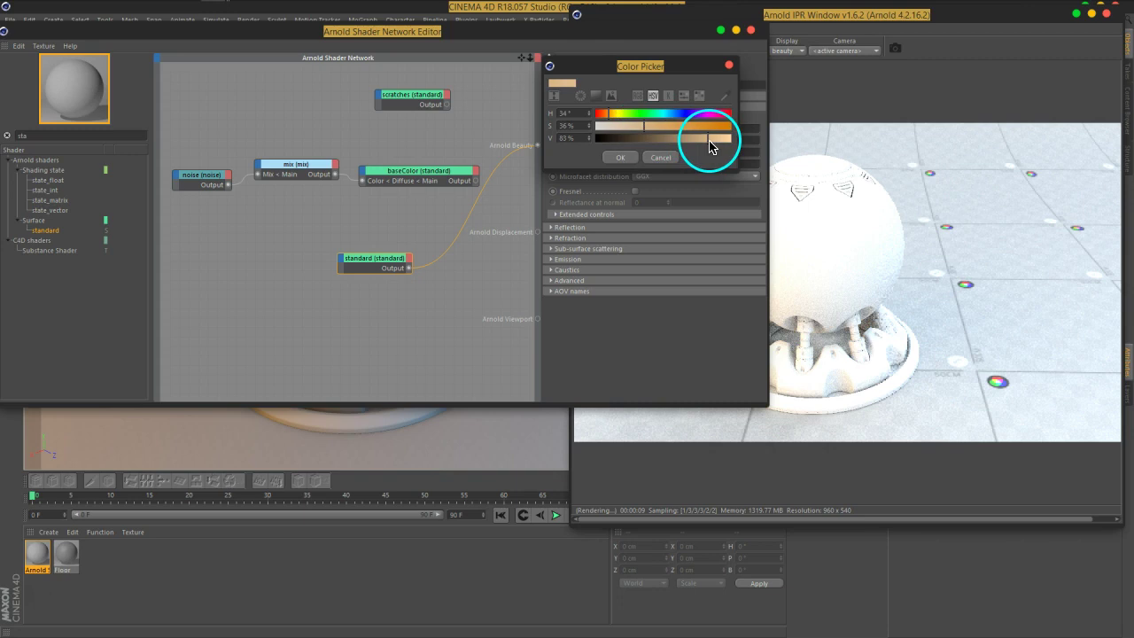
pyautogui.click(596, 94)
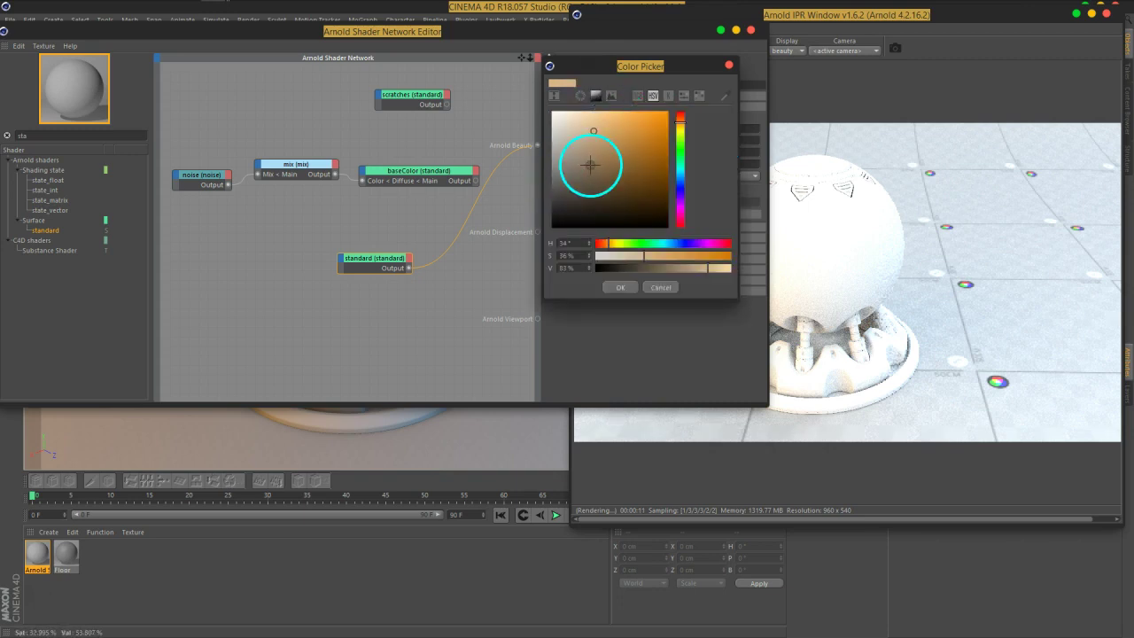
pyautogui.moveTo(593, 131)
pyautogui.mouseDown()
pyautogui.moveTo(587, 169)
pyautogui.moveTo(578, 164)
pyautogui.moveTo(585, 156)
pyautogui.mouseUp()
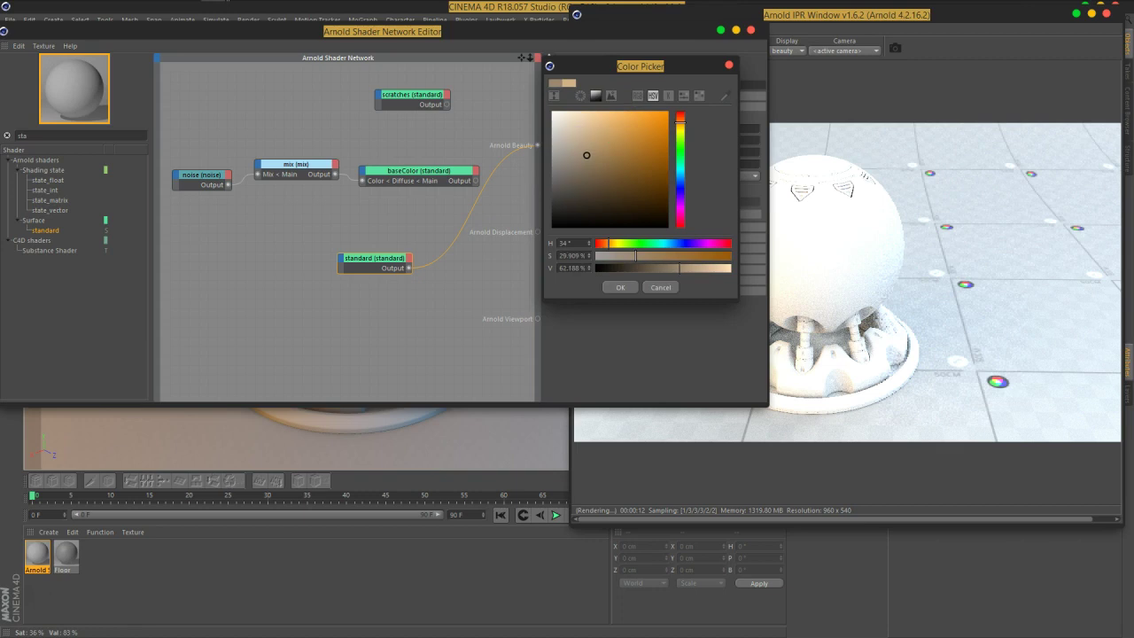
pyautogui.click(619, 288)
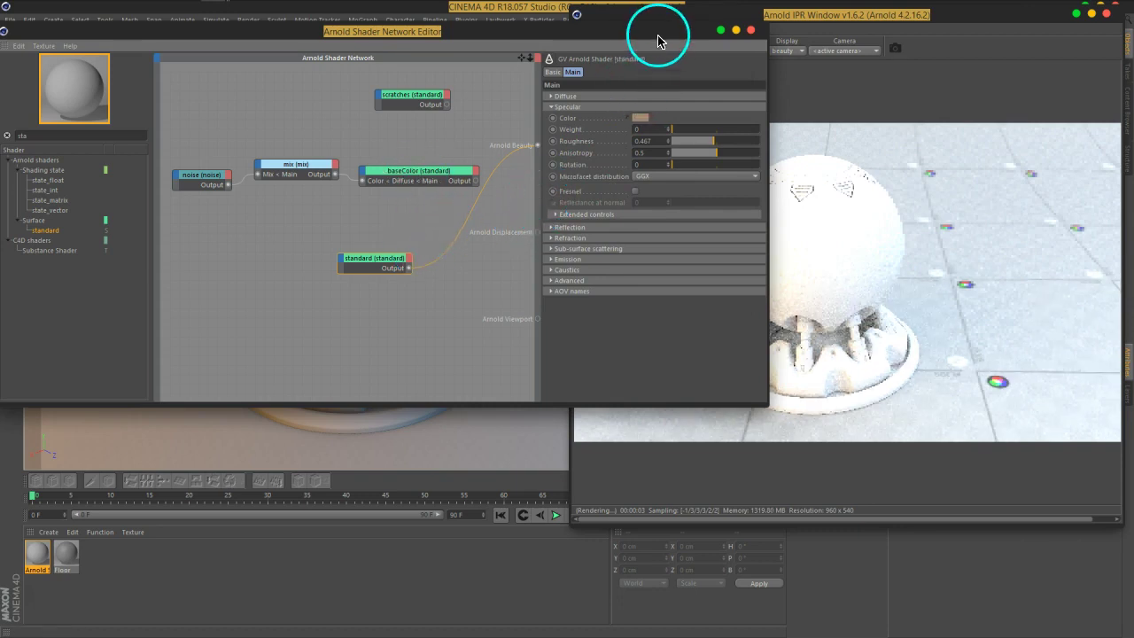
pyautogui.moveTo(659, 34); pyautogui.dragTo(527, 39)
pyautogui.moveTo(246, 259); pyautogui.dragTo(220, 264)
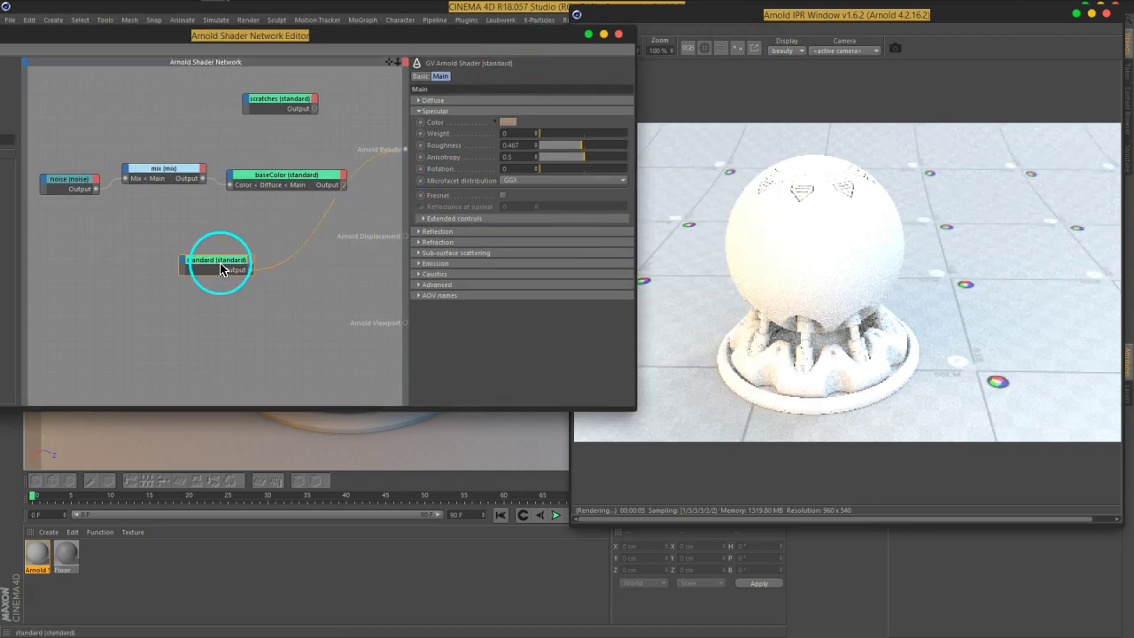
# Give the spare shader the tan diffuse colour, white specular, and slightly raised specular weight and roughness
pyautogui.click(501, 100)
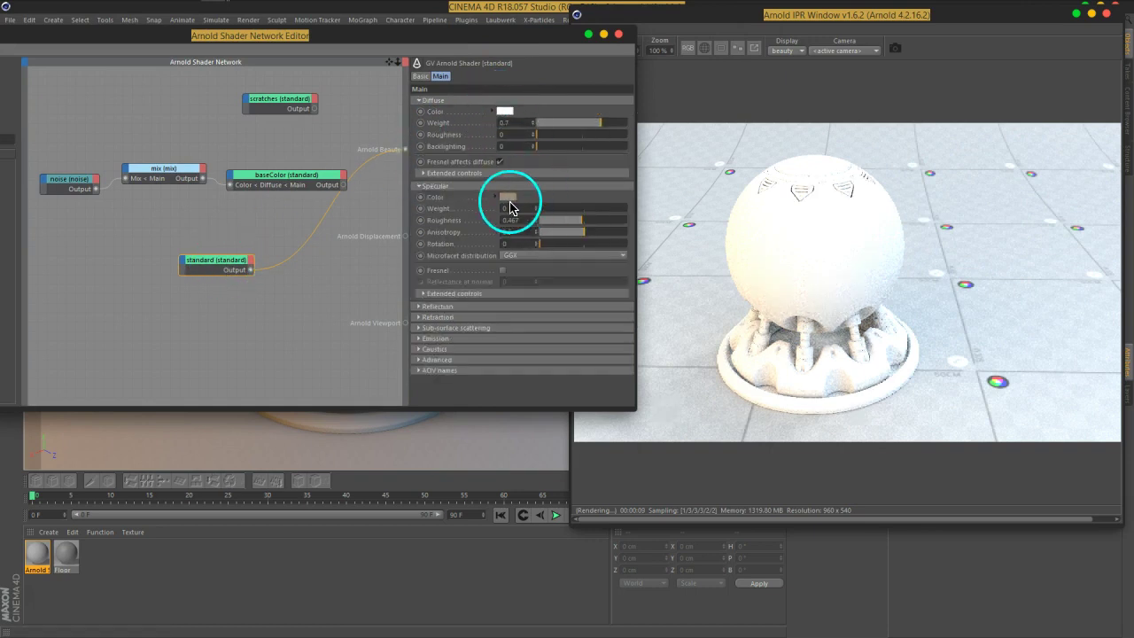
pyautogui.moveTo(506, 116); pyautogui.dragTo(505, 113)
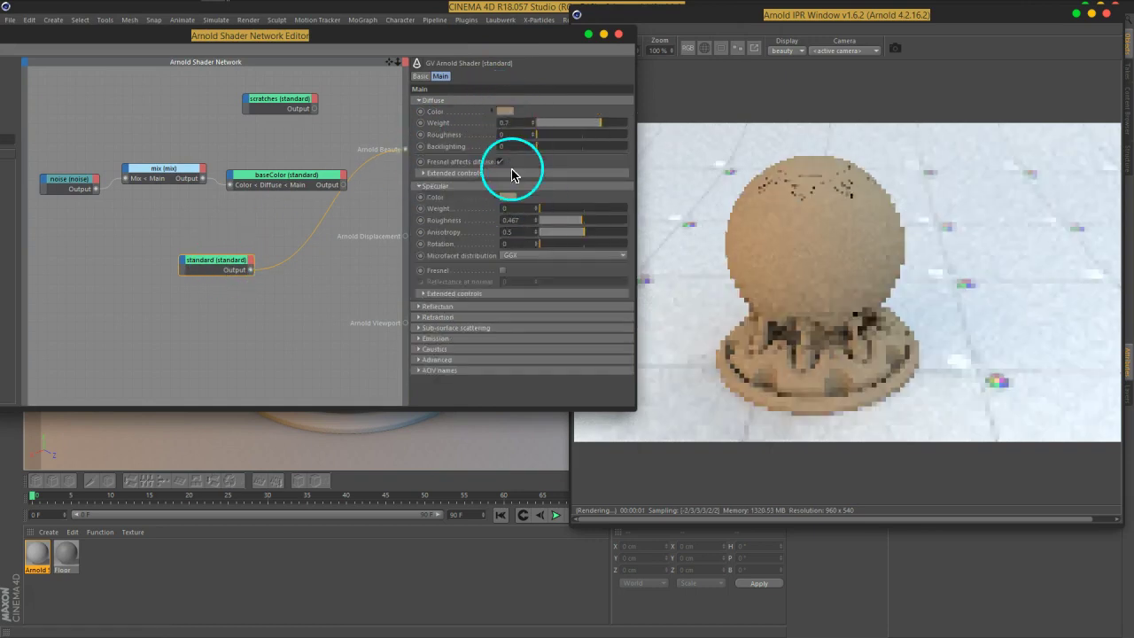
pyautogui.click(510, 197)
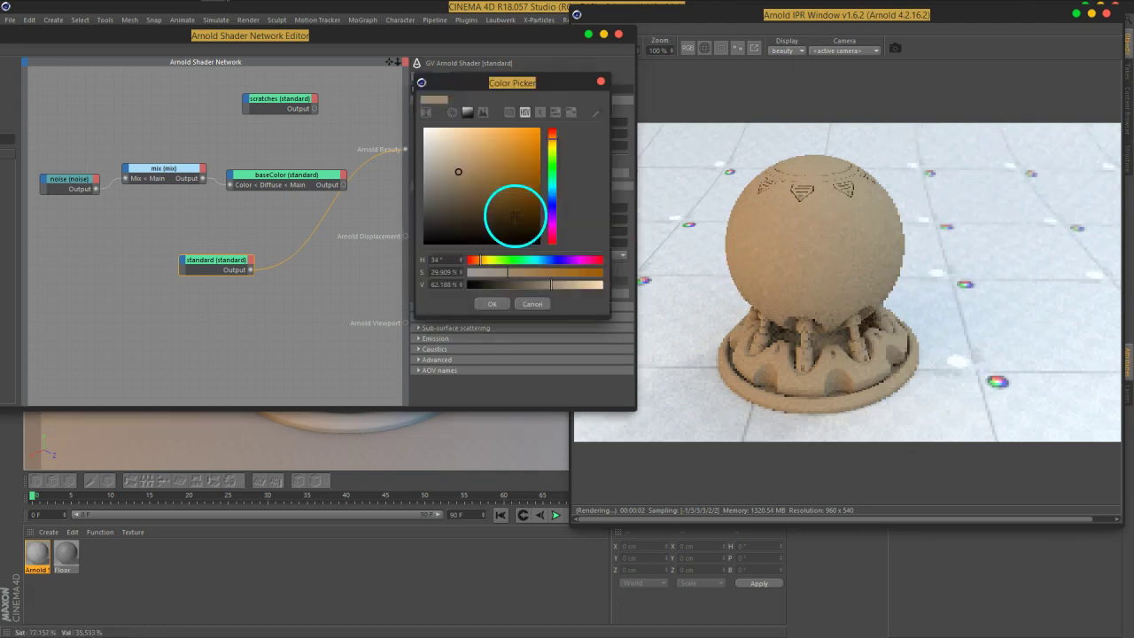
pyautogui.moveTo(464, 169); pyautogui.dragTo(424, 129)
pyautogui.click(489, 305)
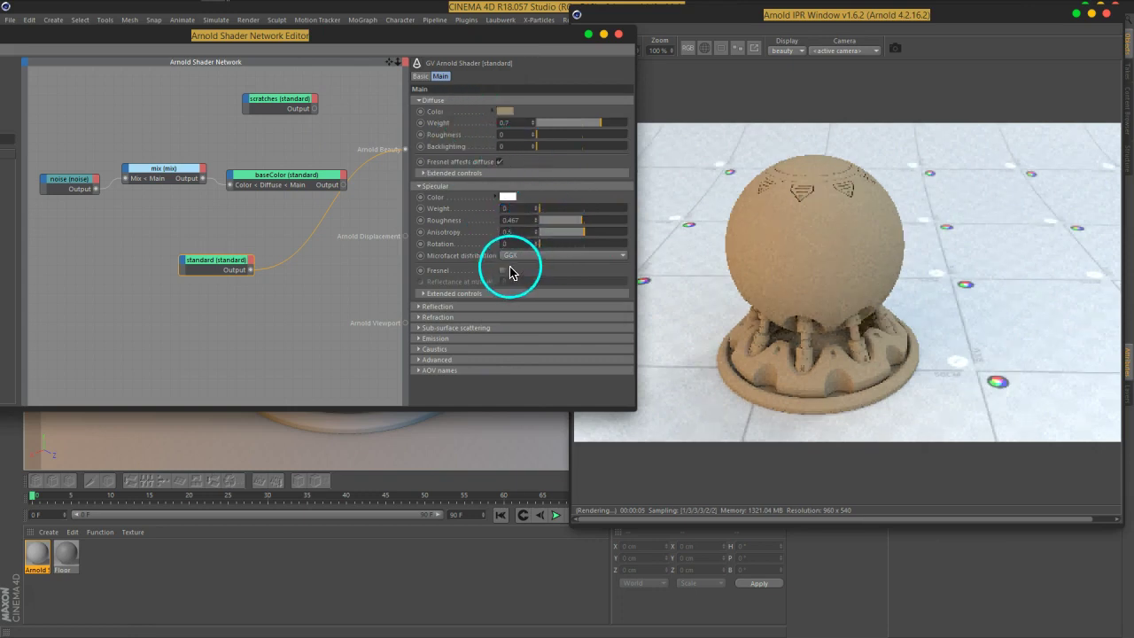
pyautogui.moveTo(544, 209); pyautogui.dragTo(547, 209)
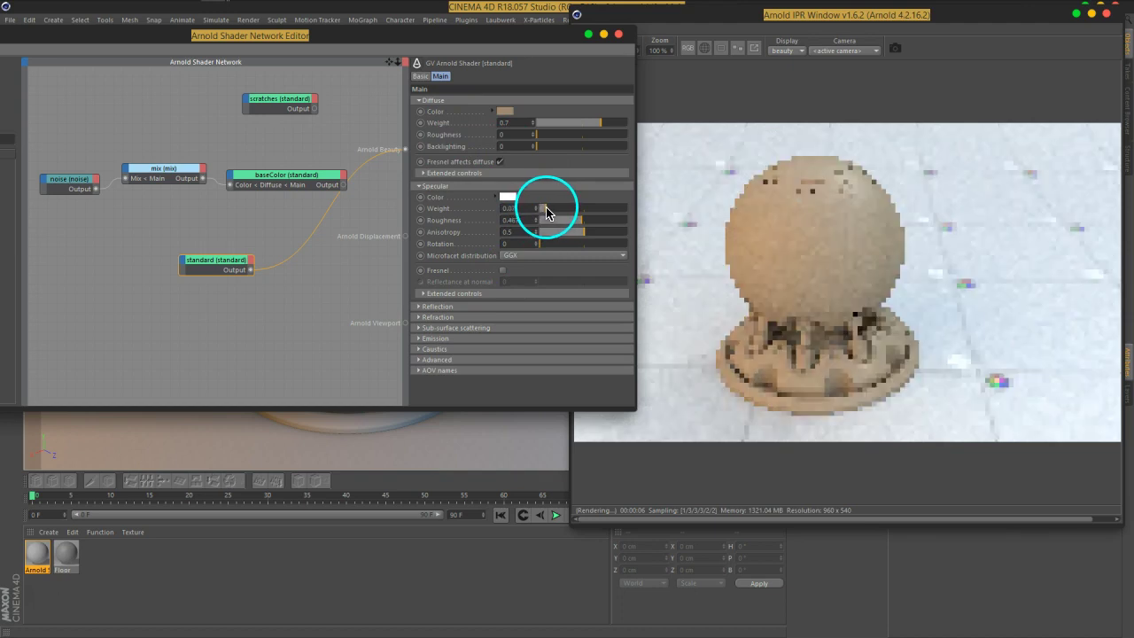
pyautogui.click(541, 212)
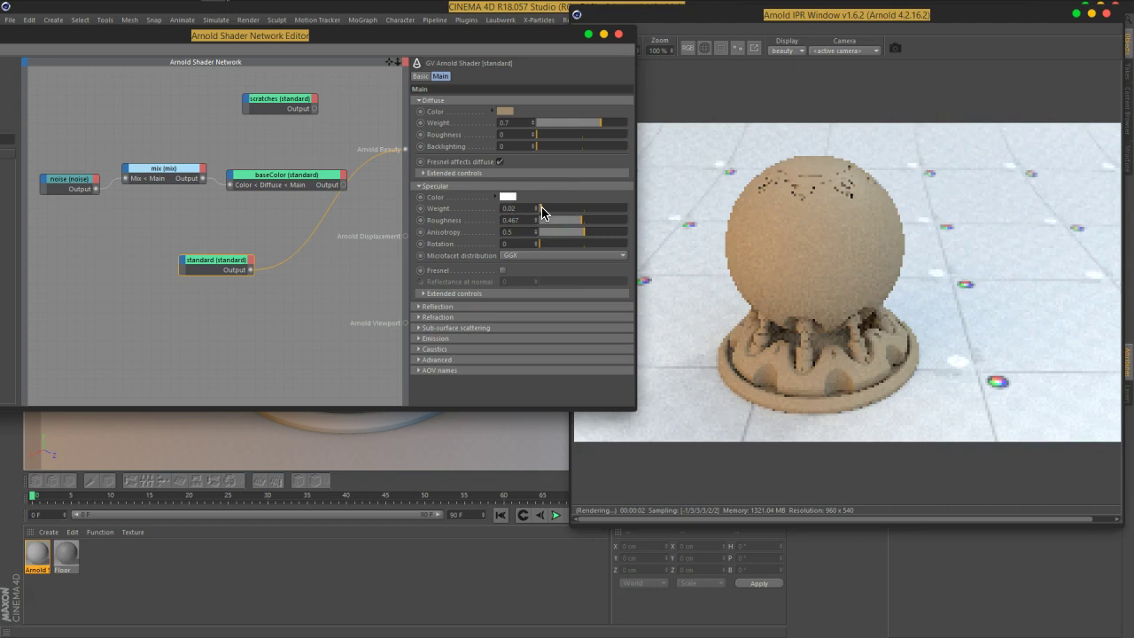
pyautogui.moveTo(581, 221)
pyautogui.mouseDown()
pyautogui.moveTo(592, 230)
pyautogui.moveTo(543, 213)
pyautogui.mouseUp()
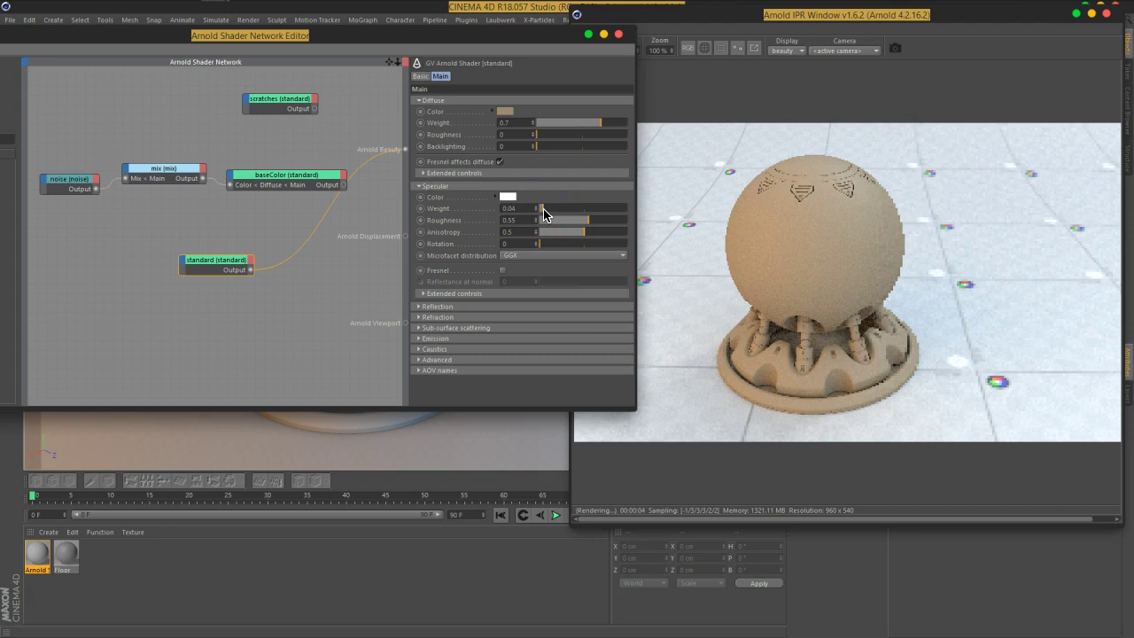
# Rename the shader to dust, cut its wire to Arnold Beauty, and reveal the shader library
pyautogui.click(472, 186)
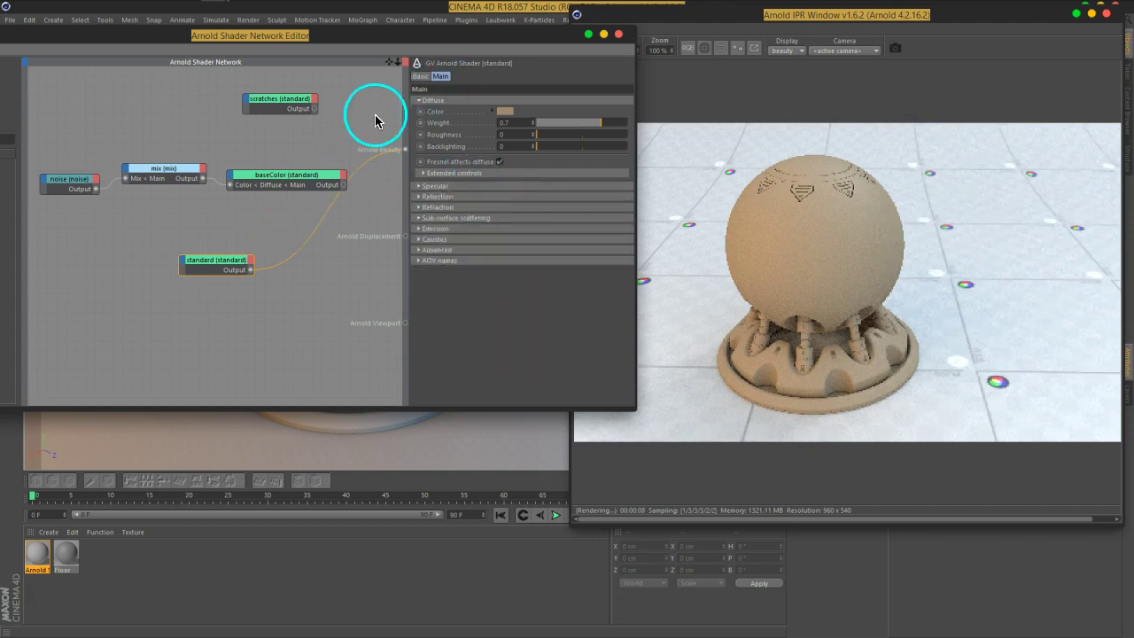
pyautogui.click(420, 76)
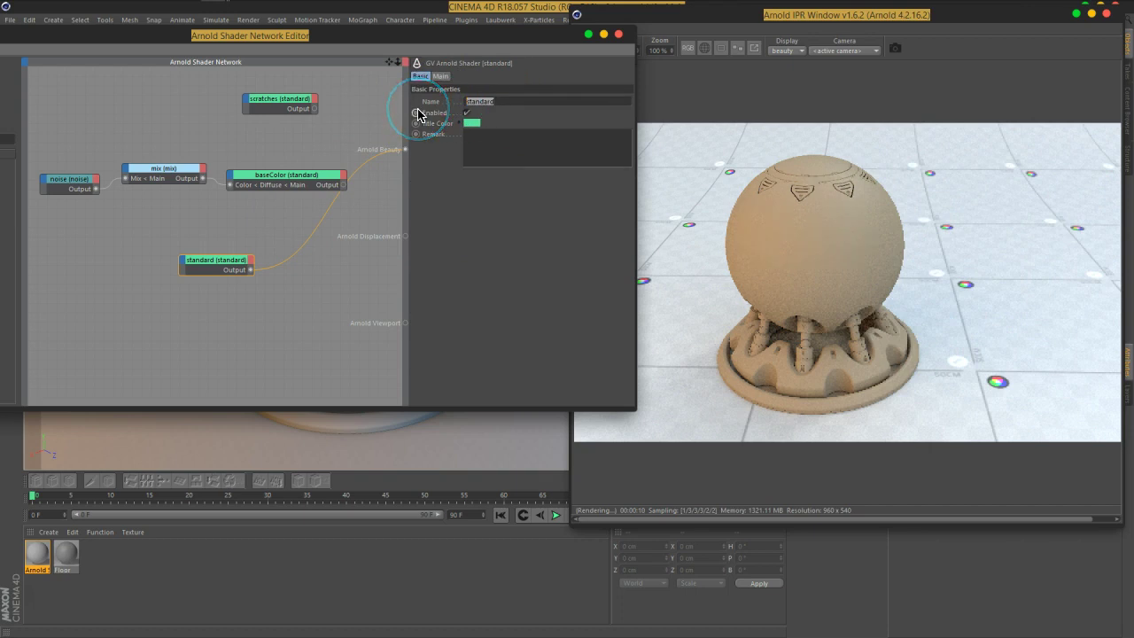
pyautogui.write('dust')
pyautogui.moveTo(328, 254); pyautogui.dragTo(355, 190)
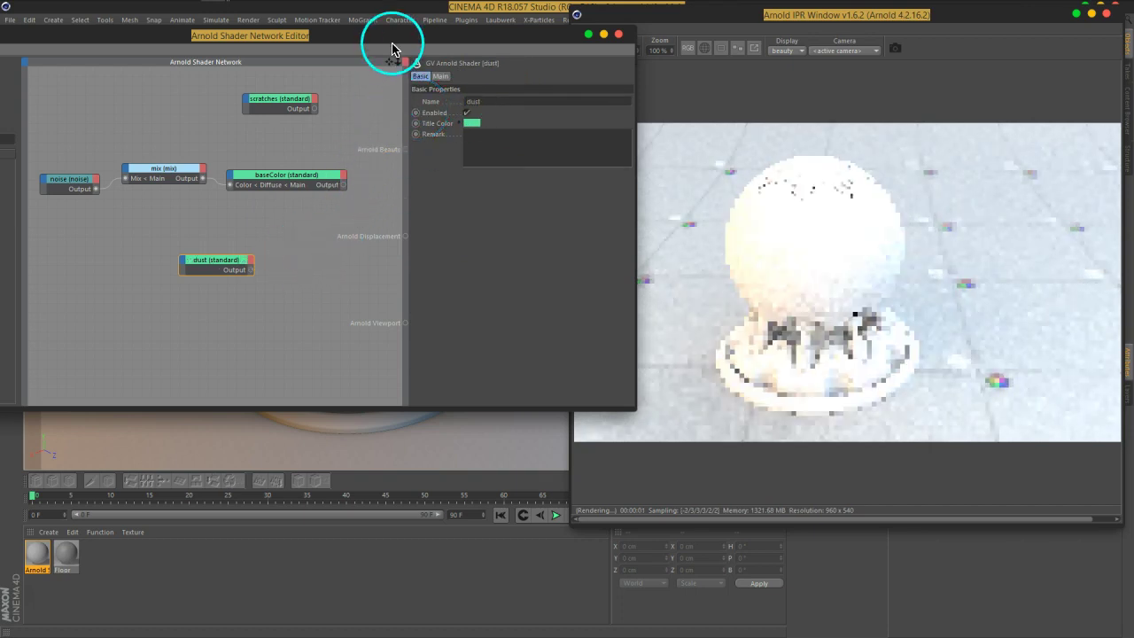
pyautogui.moveTo(390, 39); pyautogui.dragTo(540, 39)
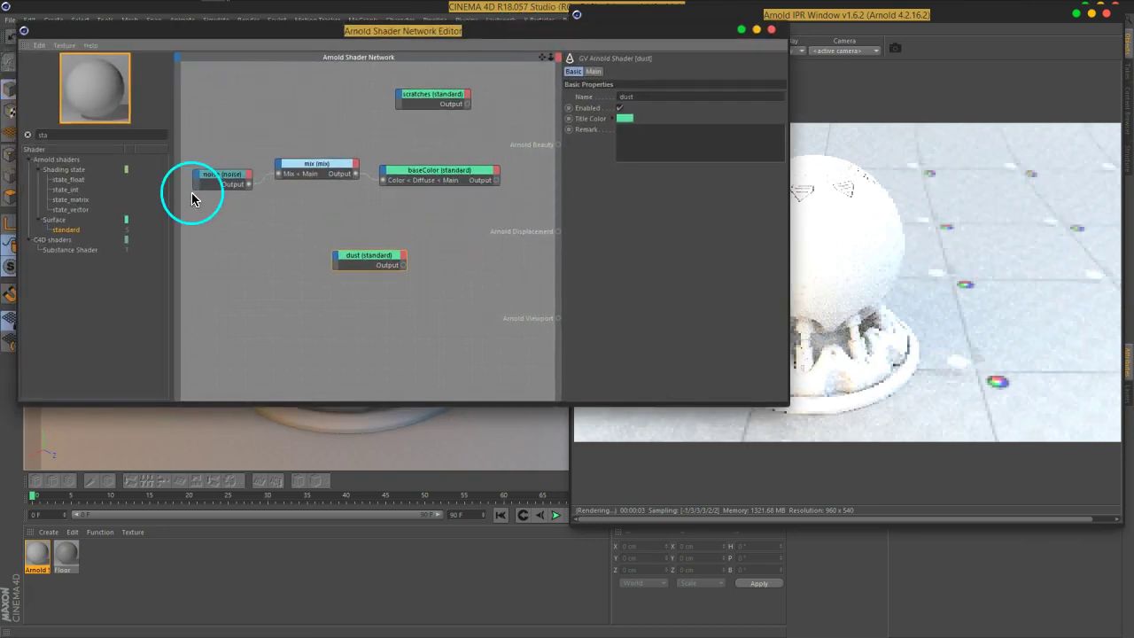
# Filter the shader library by 'layer', try an alLayer node, then delete it
pyautogui.click(27, 134)
pyautogui.write('layer')
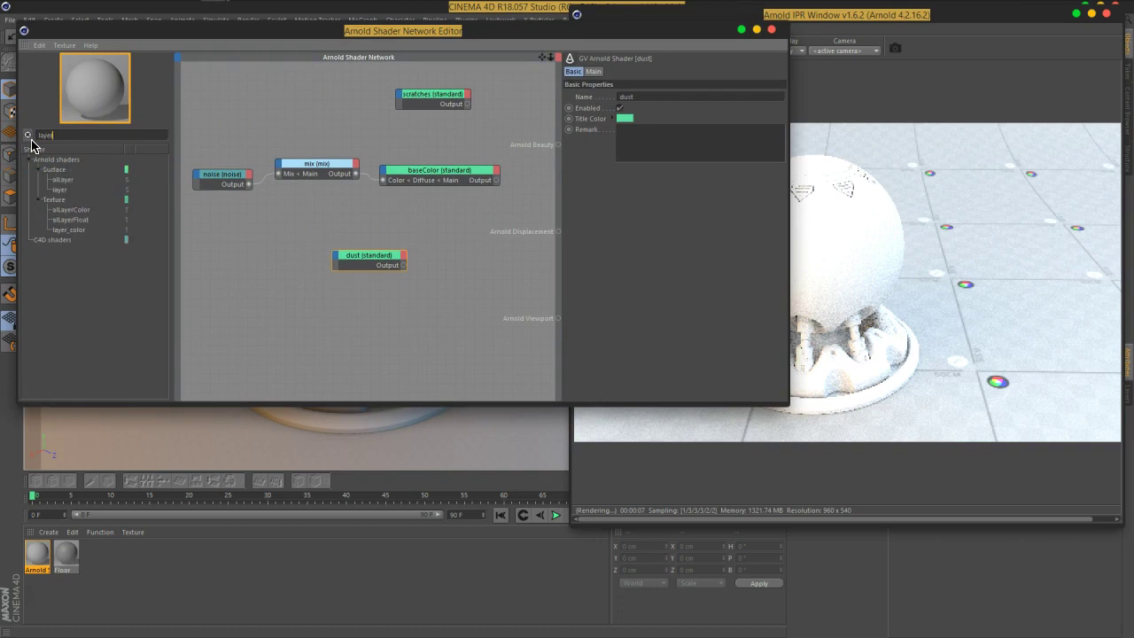
pyautogui.click(68, 188)
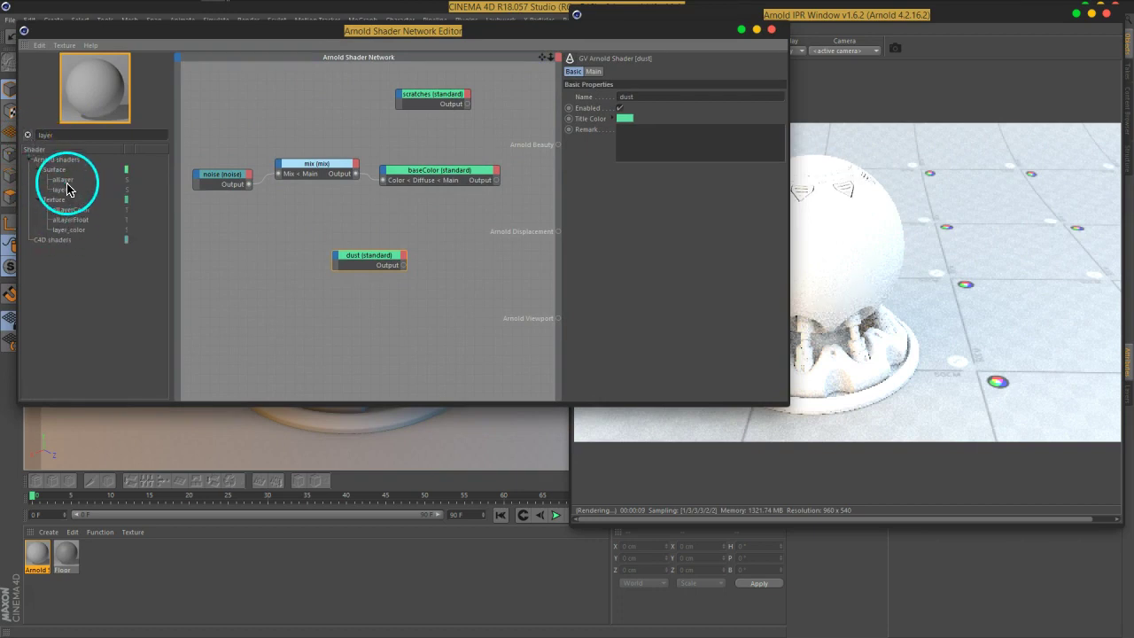
pyautogui.moveTo(68, 187); pyautogui.dragTo(435, 237)
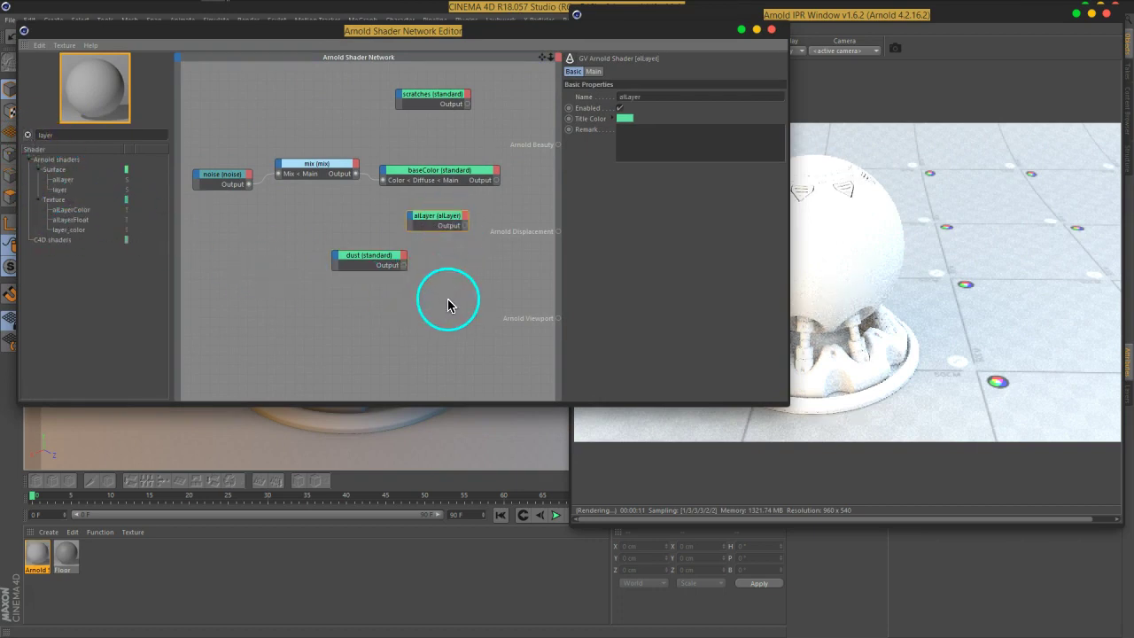
pyautogui.click(592, 72)
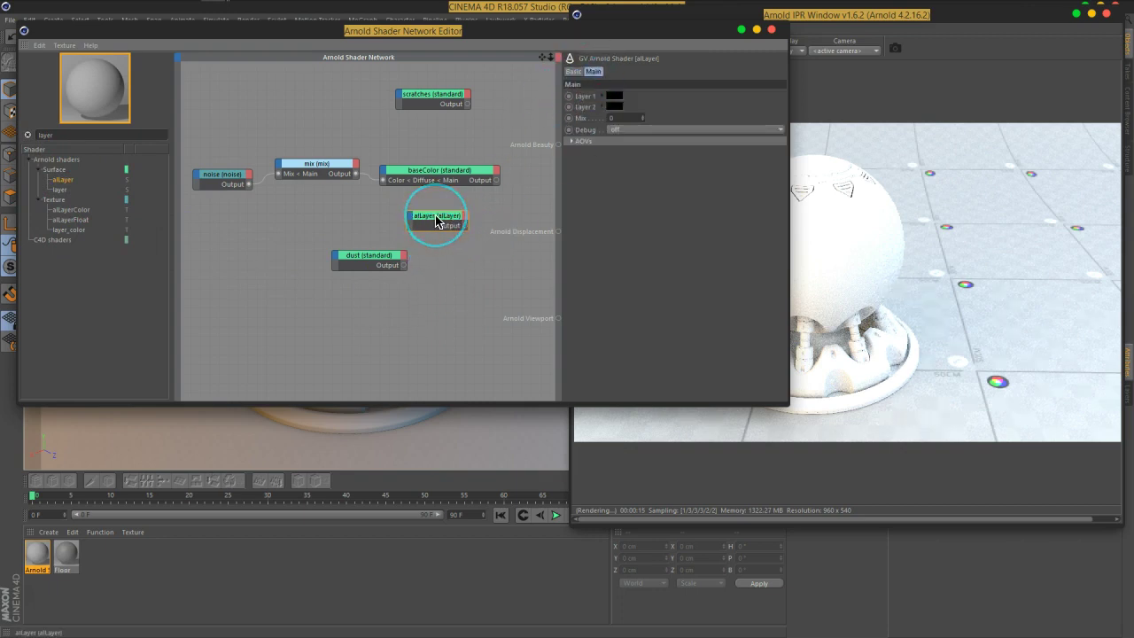
pyautogui.press('Delete')
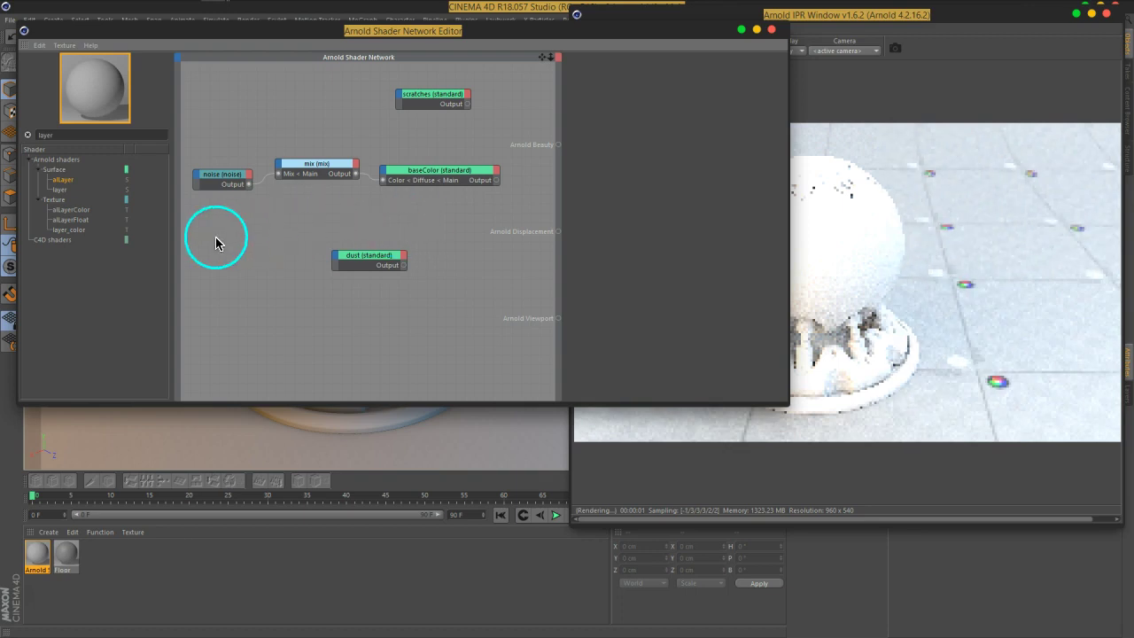
# Add an alLayerColor node, collapse its Layer 2–8 settings, then delete it
pyautogui.moveTo(73, 219); pyautogui.dragTo(496, 221)
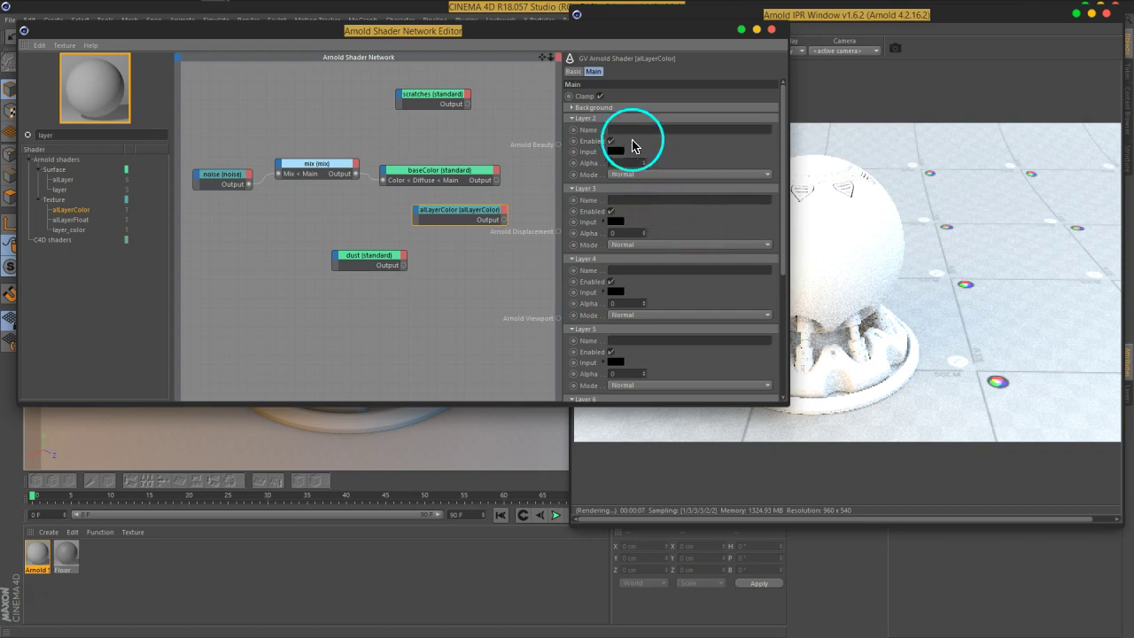
pyautogui.click(627, 118)
pyautogui.click(626, 129)
pyautogui.click(625, 139)
pyautogui.click(625, 149)
pyautogui.click(625, 161)
pyautogui.click(623, 171)
pyautogui.click(621, 182)
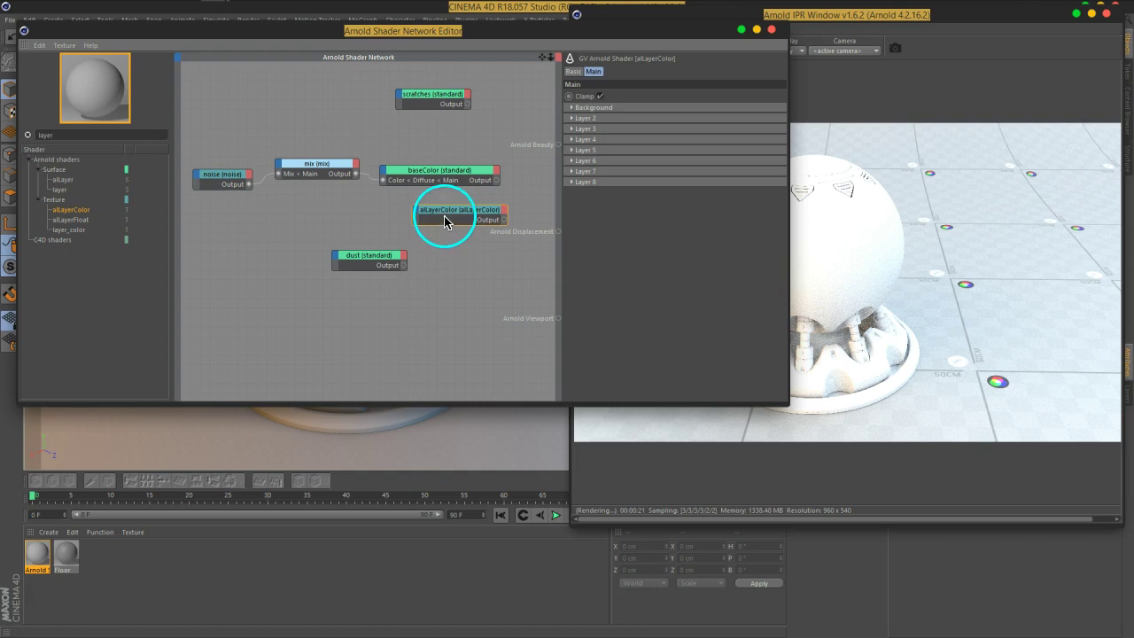
pyautogui.press('Delete')
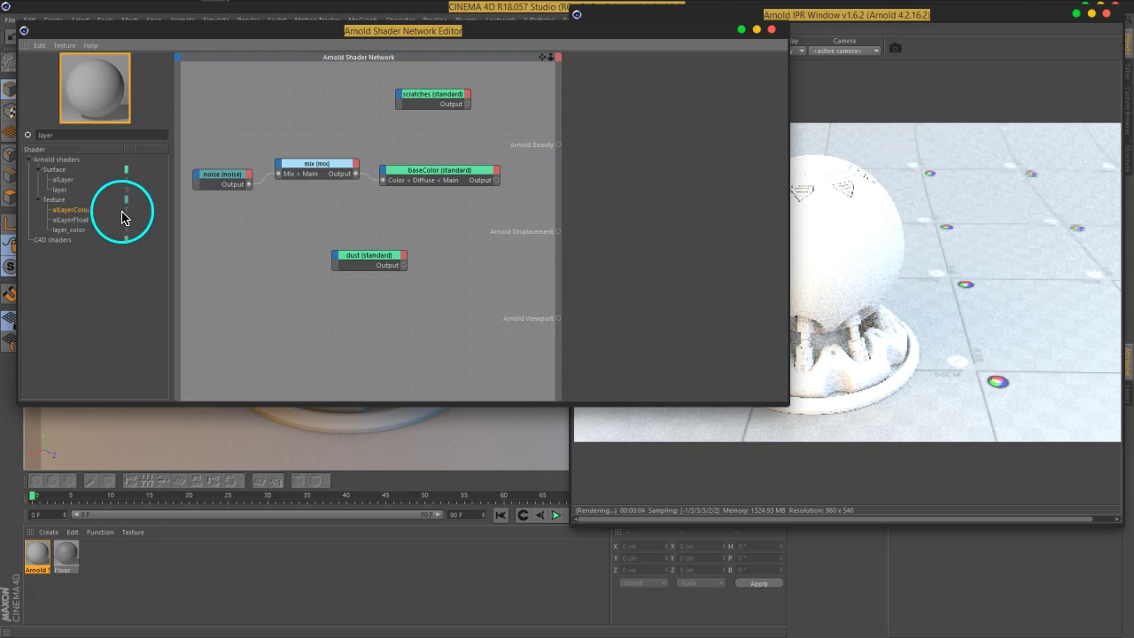
# Add a layer_color node with Layer 1 alpha 1, wired into Arnold Beauty with a Layer 1 input
pyautogui.click(75, 231)
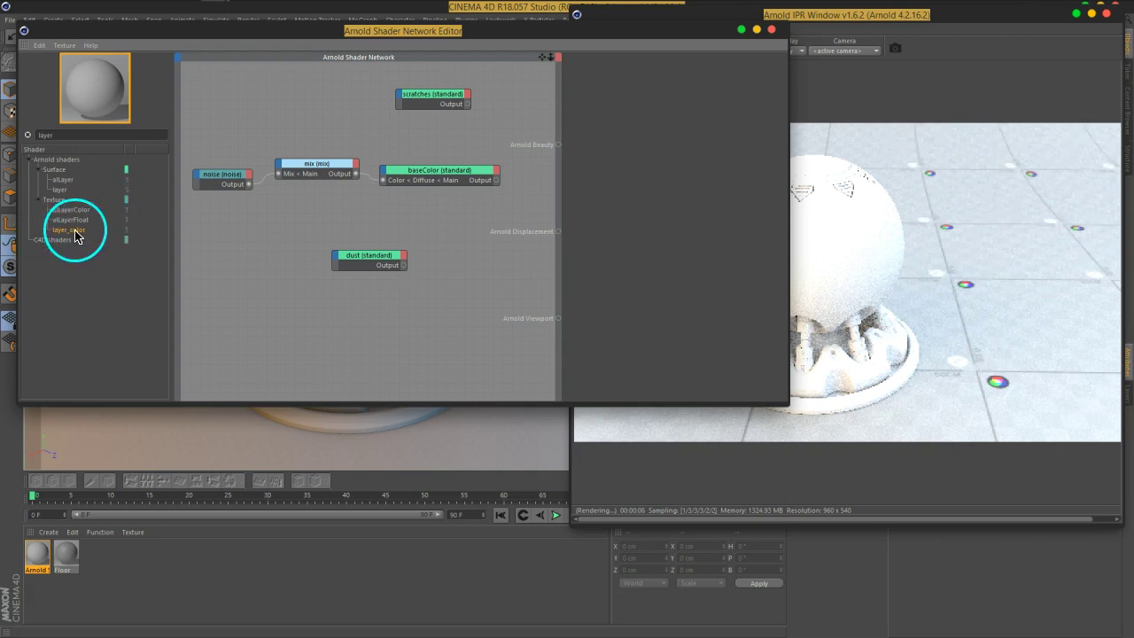
pyautogui.moveTo(69, 232); pyautogui.dragTo(456, 223)
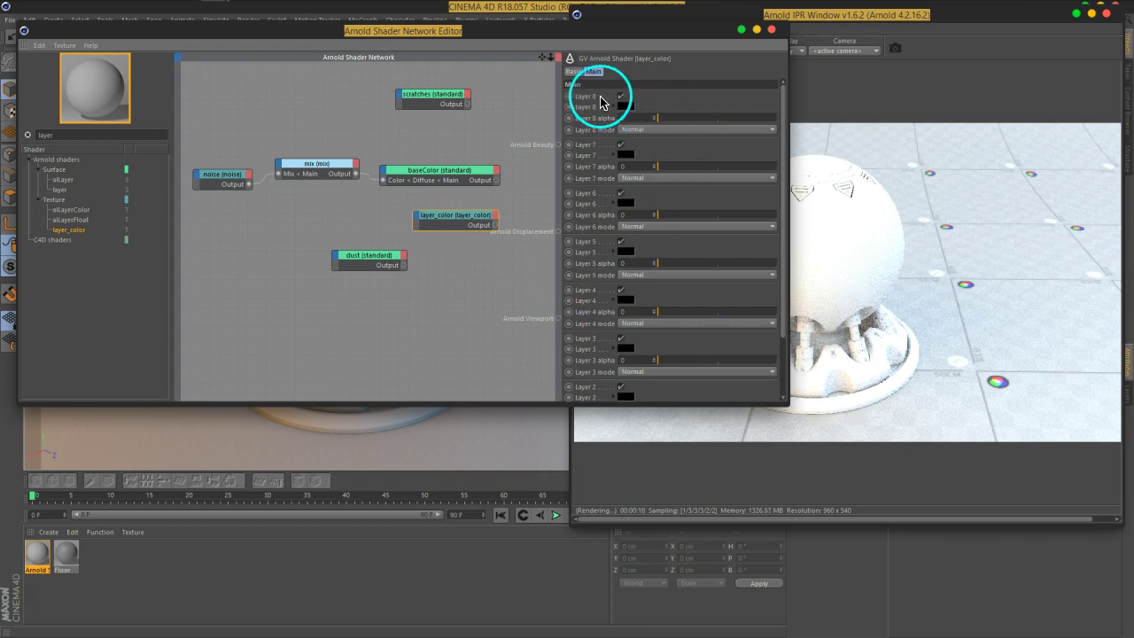
pyautogui.scroll(-3, 700, 336)
pyautogui.click(695, 386)
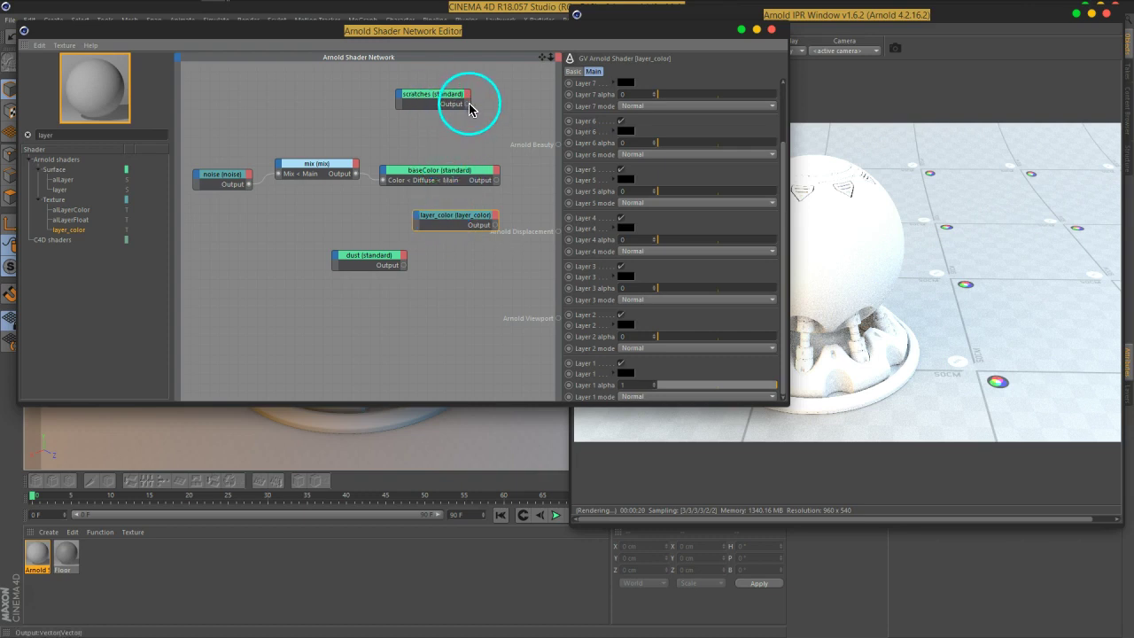
pyautogui.moveTo(448, 96); pyautogui.dragTo(379, 207)
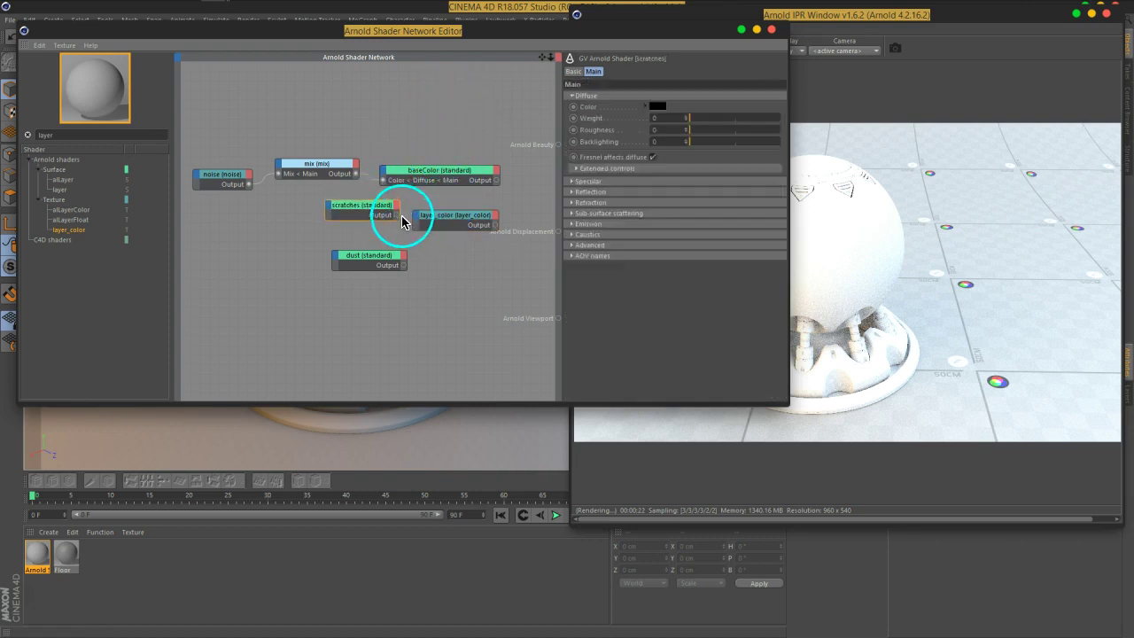
pyautogui.moveTo(495, 226); pyautogui.dragTo(558, 144)
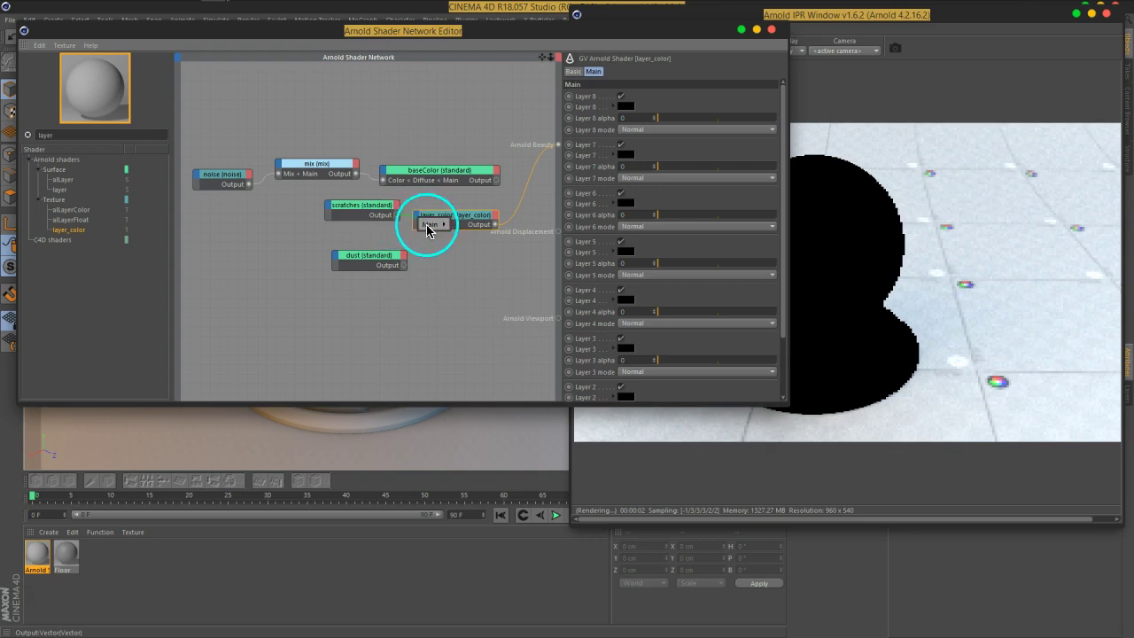
pyautogui.click(429, 229)
pyautogui.click(470, 379)
# Shift scratches and dust left and connect baseColor as a layer_color input
pyautogui.moveTo(379, 208); pyautogui.dragTo(342, 208)
pyautogui.moveTo(368, 264); pyautogui.dragTo(320, 265)
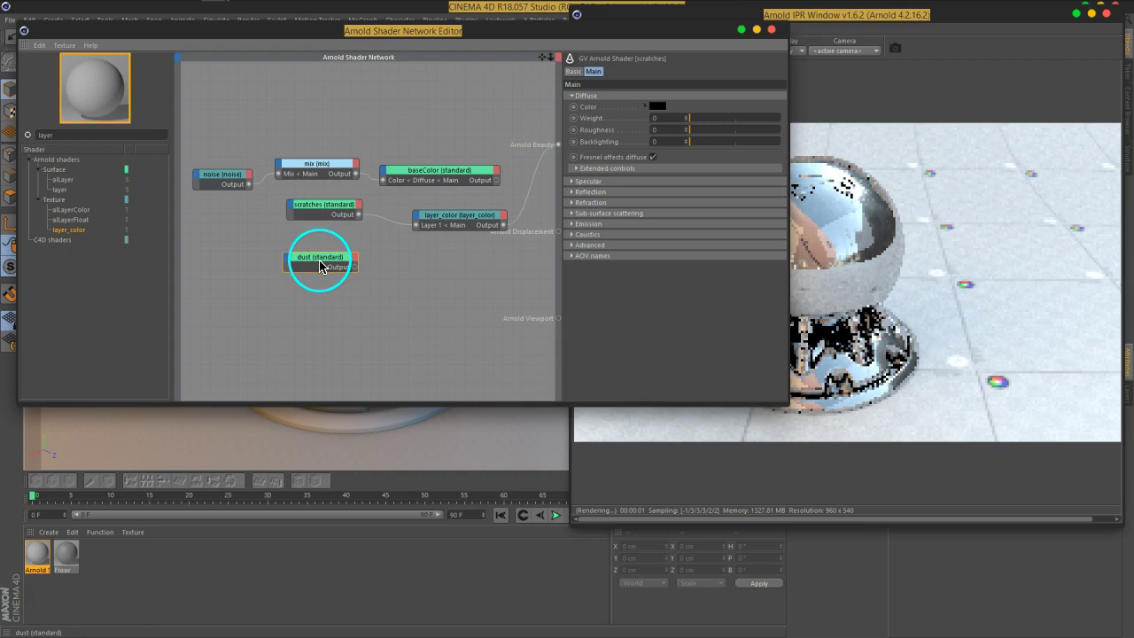
pyautogui.click(320, 266)
pyautogui.moveTo(503, 198)
pyautogui.mouseDown()
pyautogui.moveTo(419, 217)
pyautogui.moveTo(481, 368)
pyautogui.mouseUp()
pyautogui.click(441, 178)
pyautogui.moveTo(442, 178); pyautogui.dragTo(336, 236)
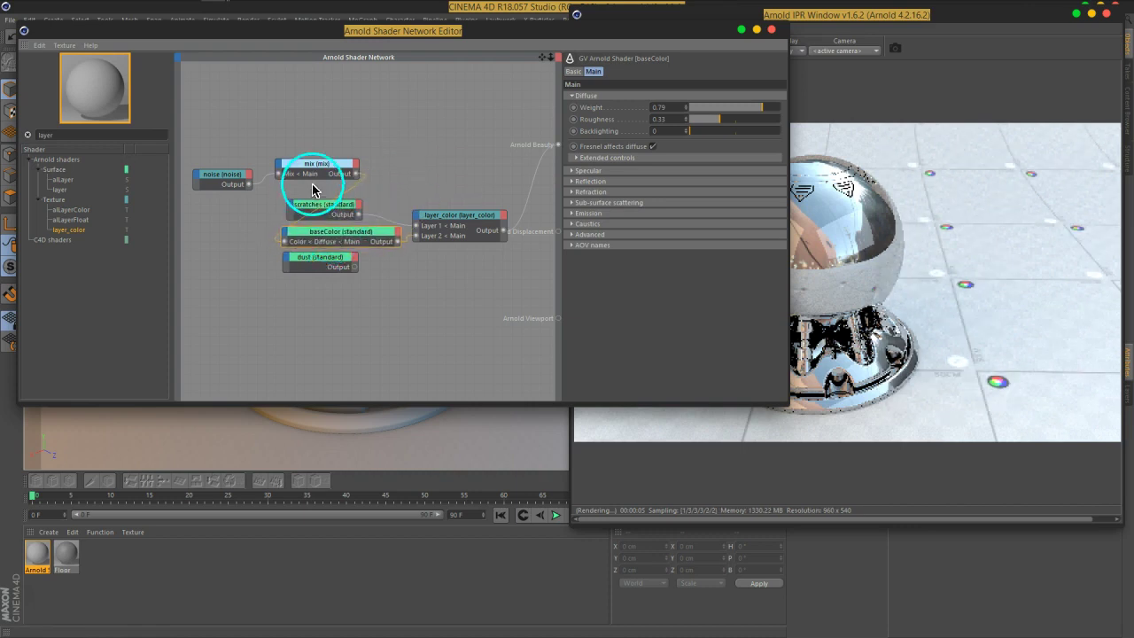
# Reposition the mix, noise, dust and scratches nodes to tidy the network
pyautogui.moveTo(318, 173); pyautogui.dragTo(244, 251)
pyautogui.click(223, 177)
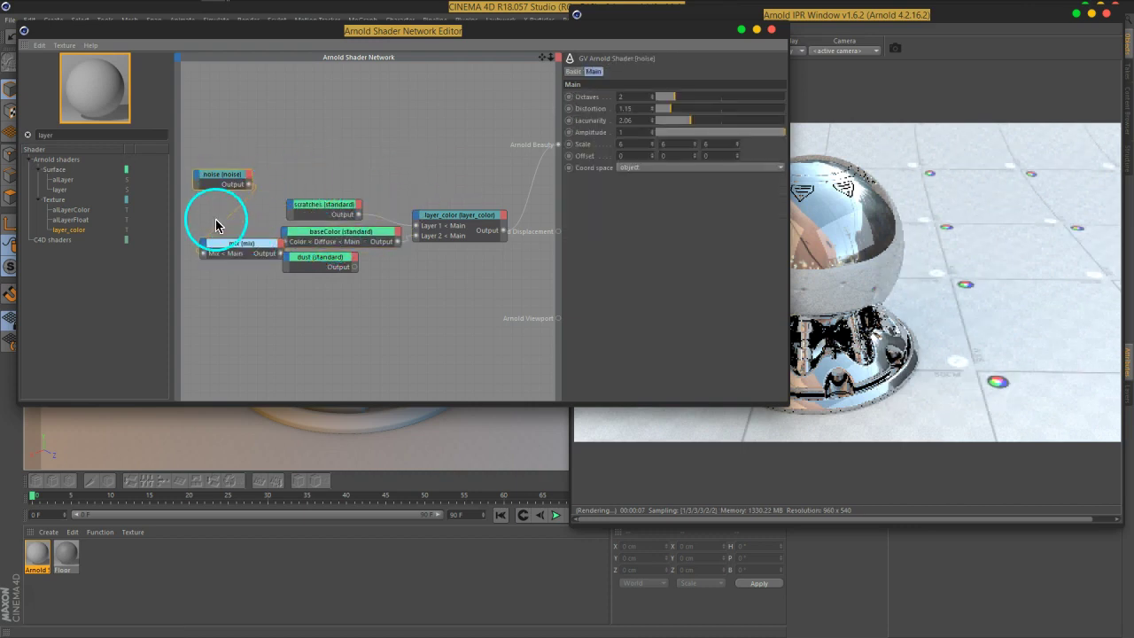
pyautogui.moveTo(223, 178); pyautogui.dragTo(186, 194)
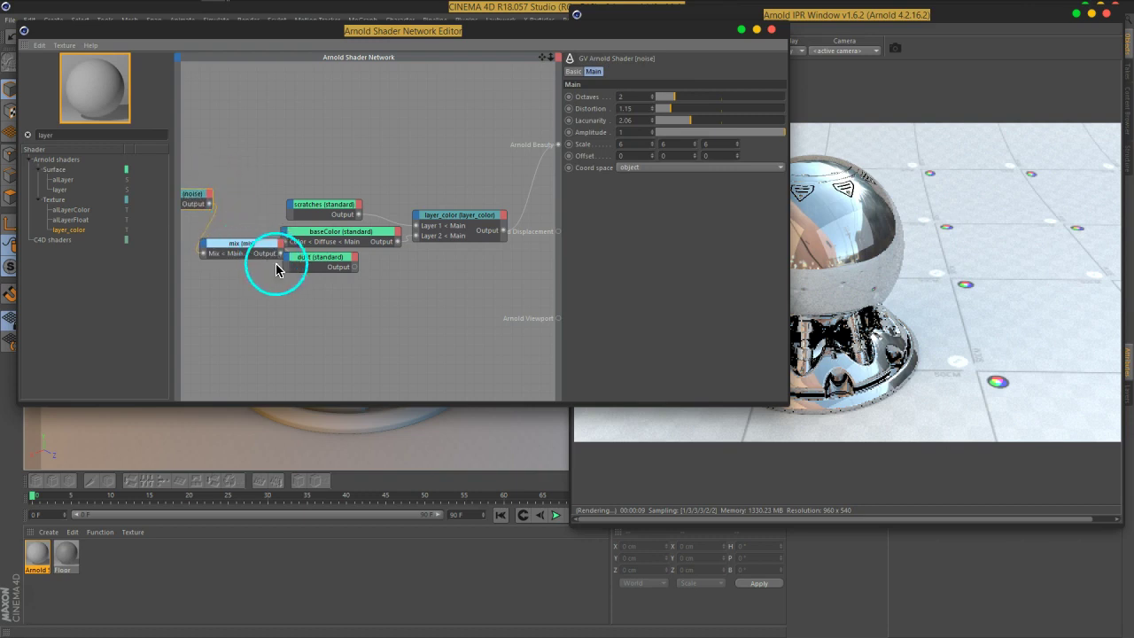
pyautogui.moveTo(278, 263); pyautogui.dragTo(310, 260, button='middle')
pyautogui.moveTo(350, 233); pyautogui.dragTo(360, 278)
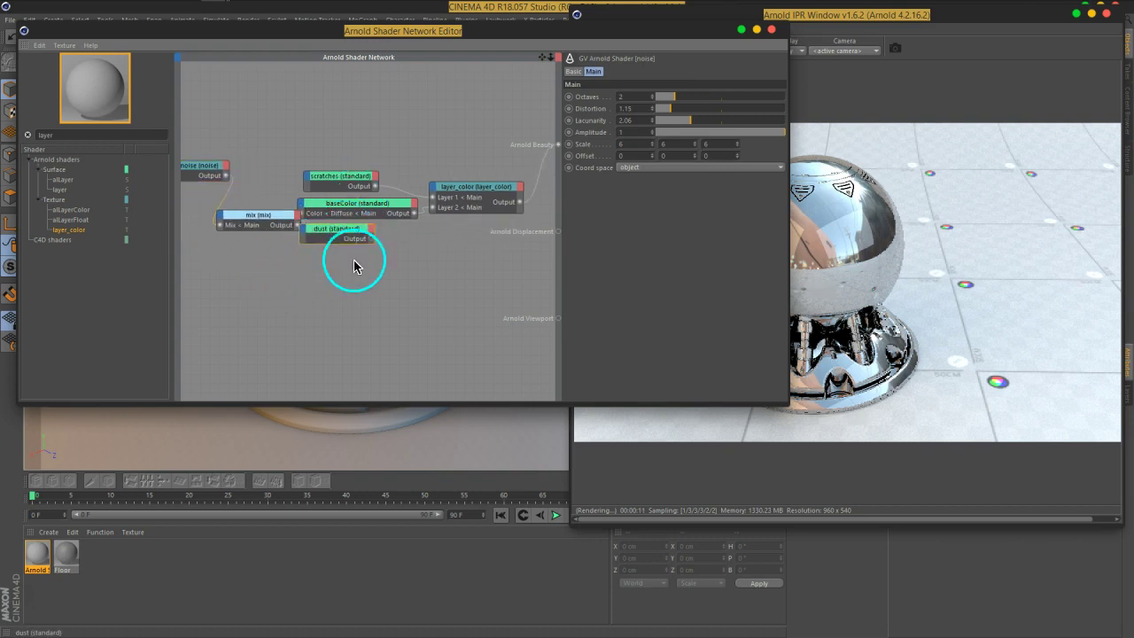
pyautogui.moveTo(345, 191); pyautogui.dragTo(365, 156)
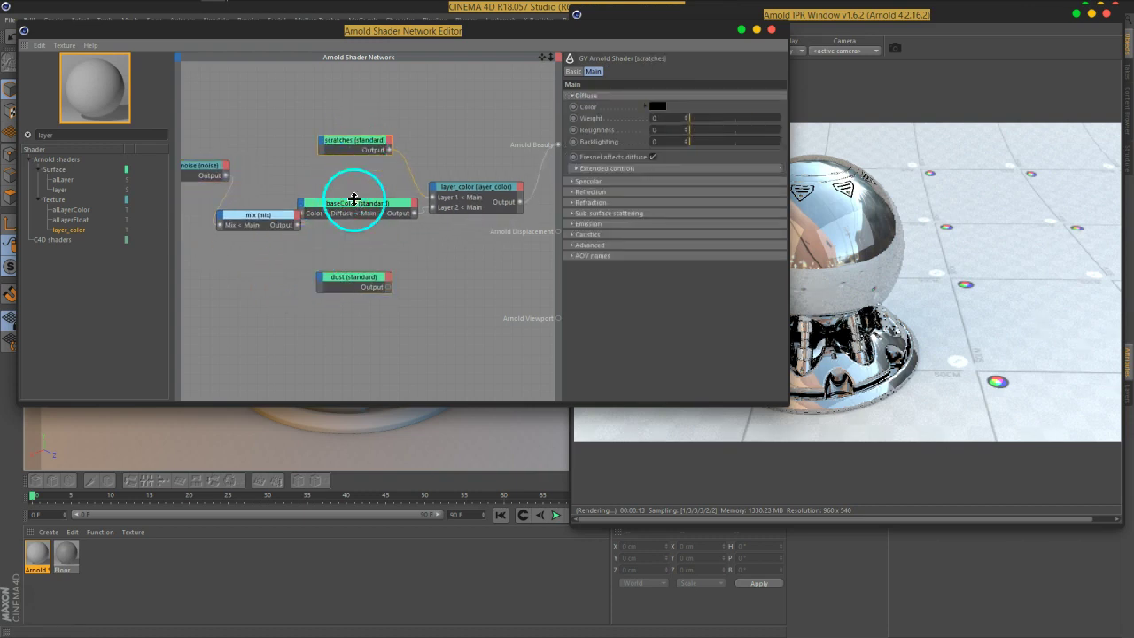
# Connect dust to layer_color's Layer 3 input and adjust layer_color and baseColor positions
pyautogui.moveTo(389, 289); pyautogui.dragTo(436, 197)
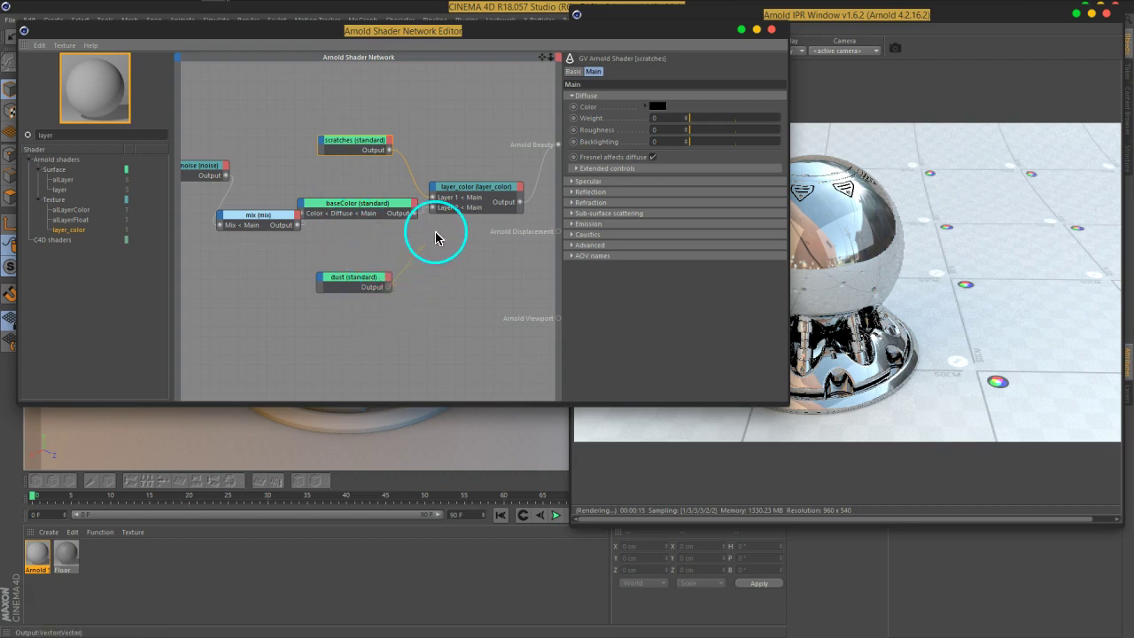
pyautogui.click(432, 195)
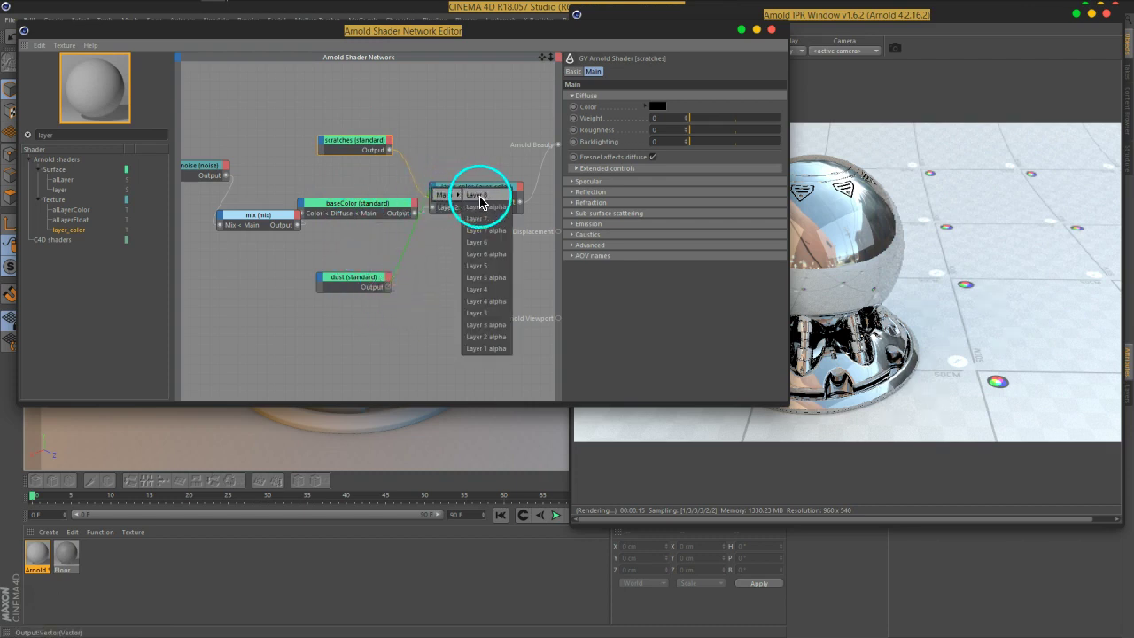
pyautogui.click(479, 314)
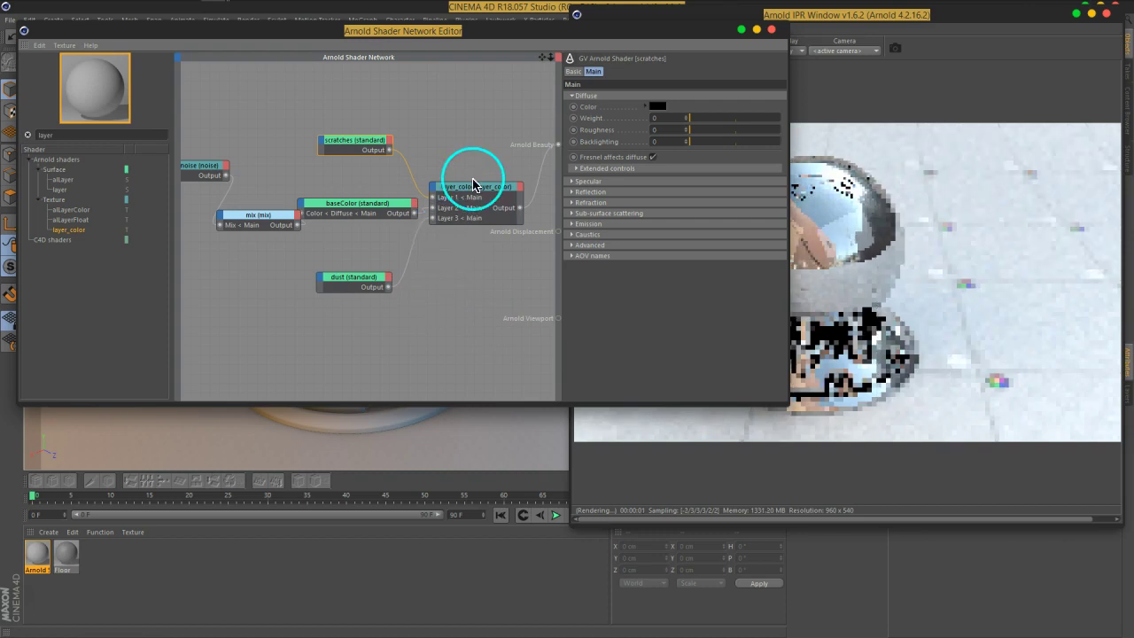
pyautogui.moveTo(475, 185); pyautogui.dragTo(483, 168)
pyautogui.moveTo(413, 203); pyautogui.dragTo(402, 191)
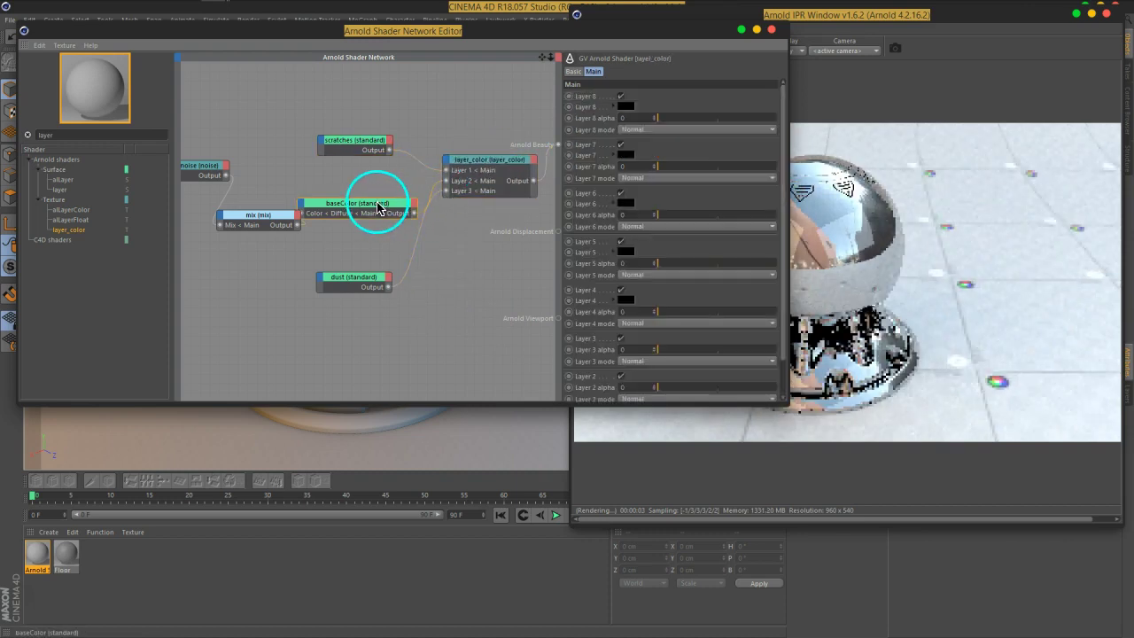
# Reverse layer_color's input order and stack dust, baseColor, then scratches in the layout
pyautogui.click(485, 166)
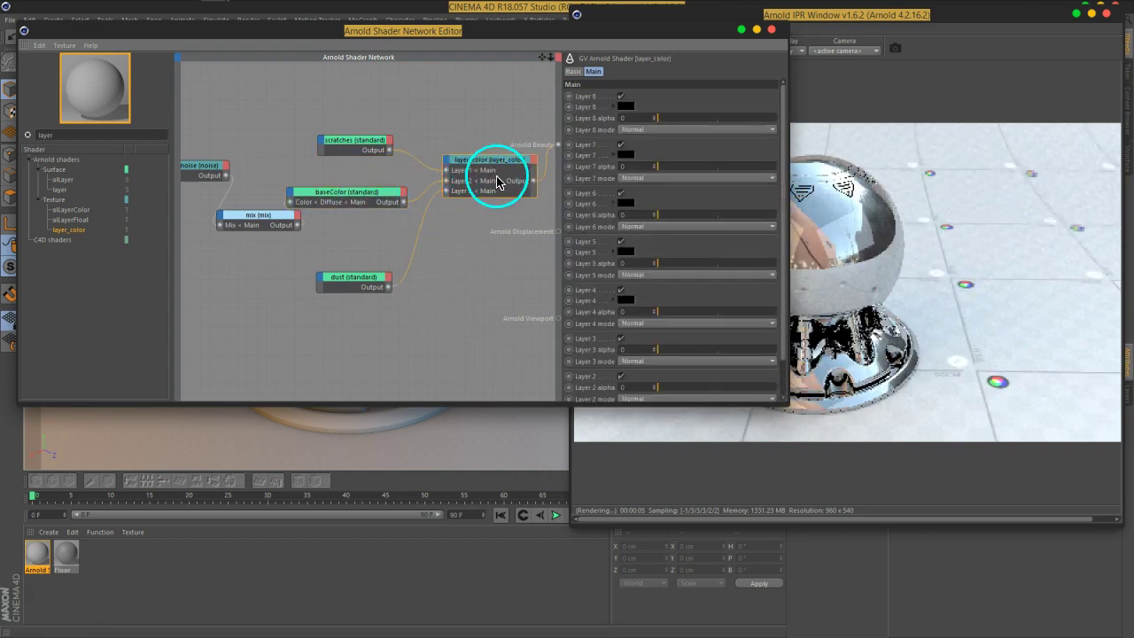
pyautogui.scroll(-2, 699, 255)
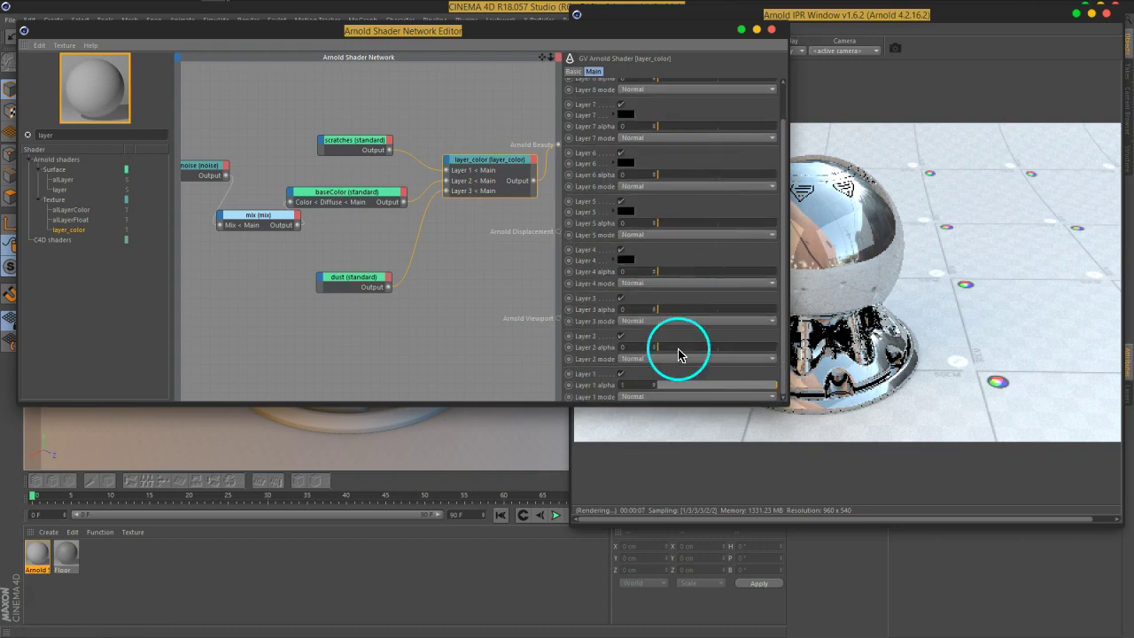
pyautogui.moveTo(467, 178); pyautogui.dragTo(469, 197)
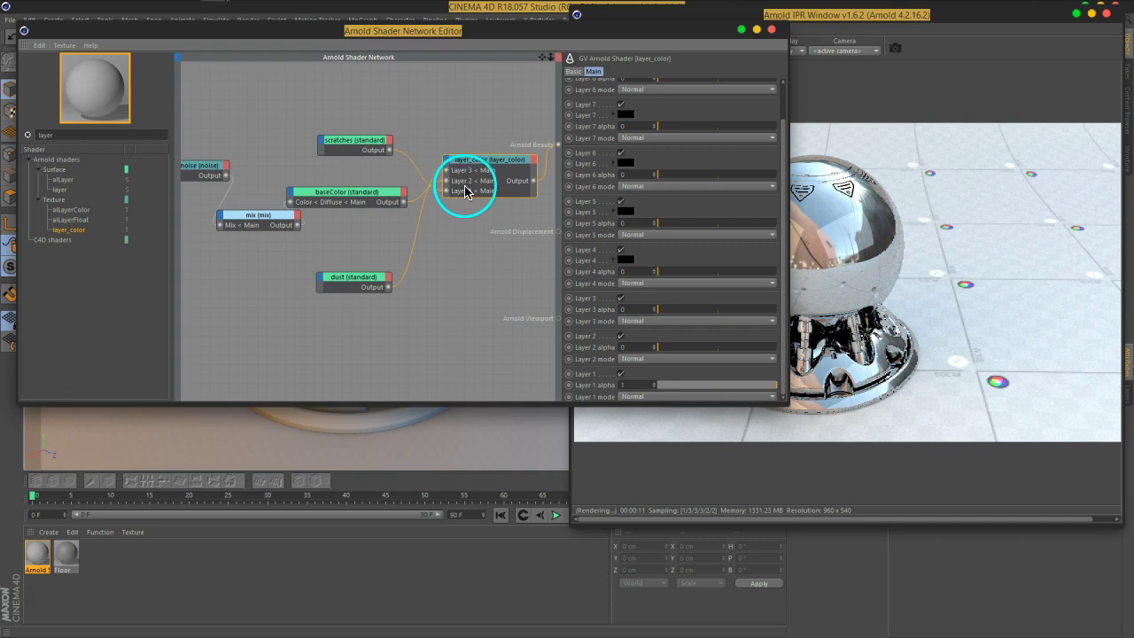
pyautogui.moveTo(374, 281); pyautogui.dragTo(382, 110)
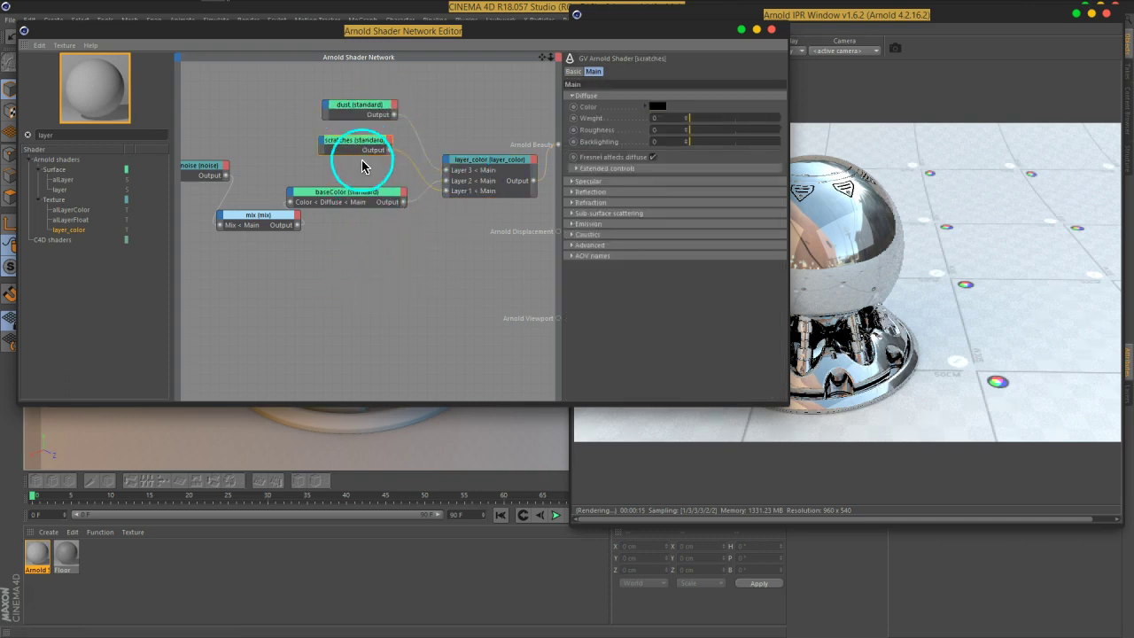
pyautogui.moveTo(357, 142); pyautogui.dragTo(362, 257)
pyautogui.moveTo(362, 193); pyautogui.dragTo(371, 170)
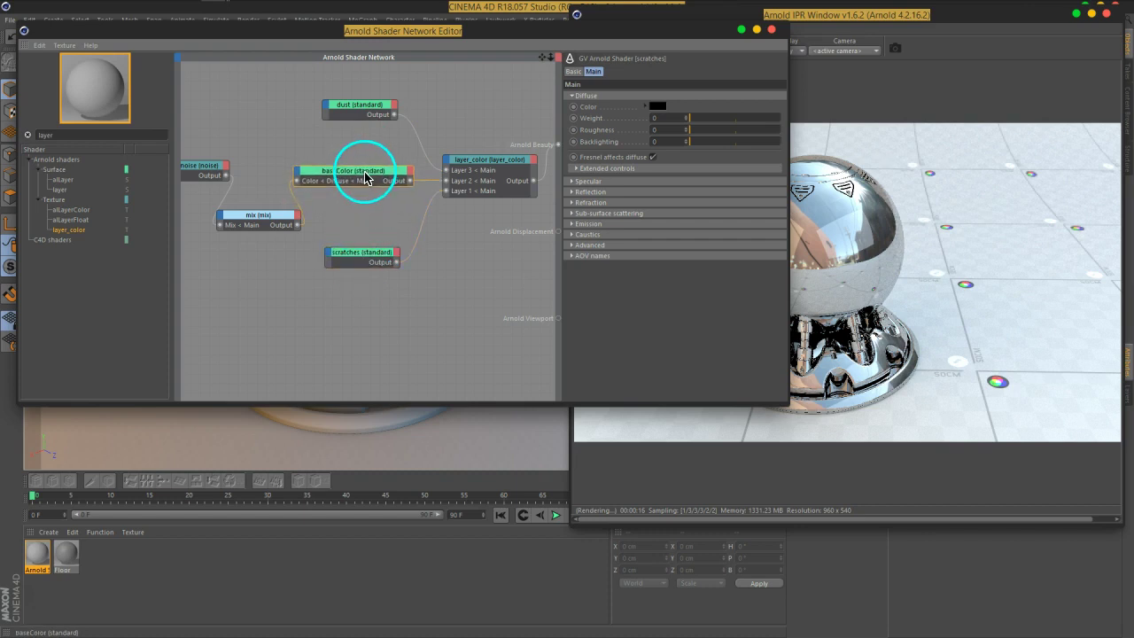
pyautogui.moveTo(367, 245); pyautogui.dragTo(351, 238)
pyautogui.click(477, 170)
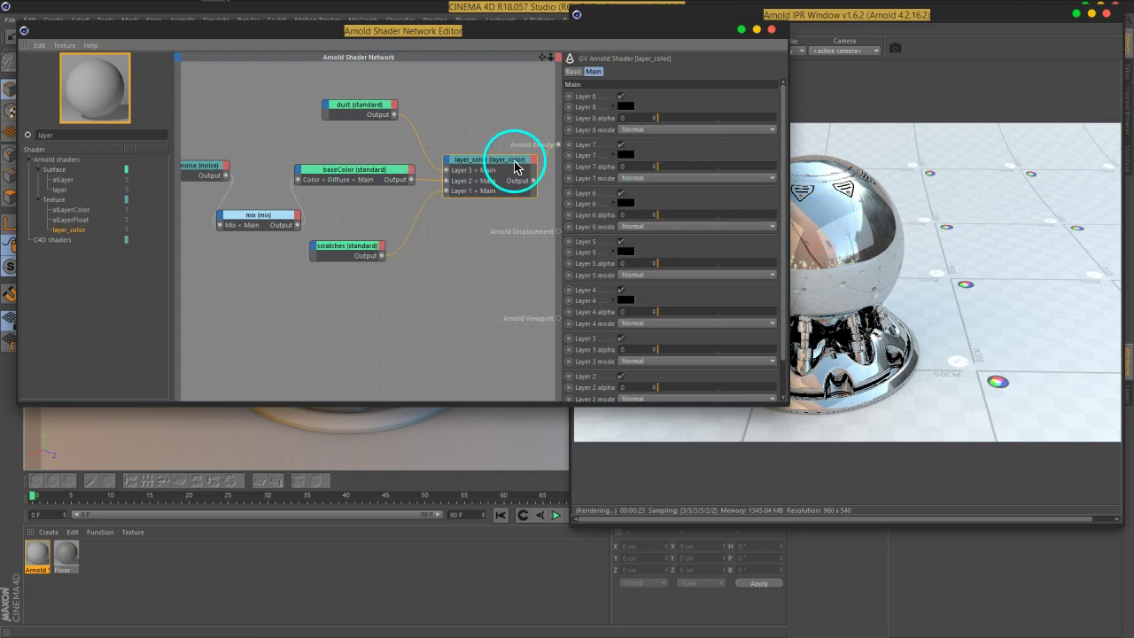
# Set layer_color's Layer 2 and Layer 3 alpha to 1, enlarging the editor to show every layer
pyautogui.scroll(-2, 660, 292)
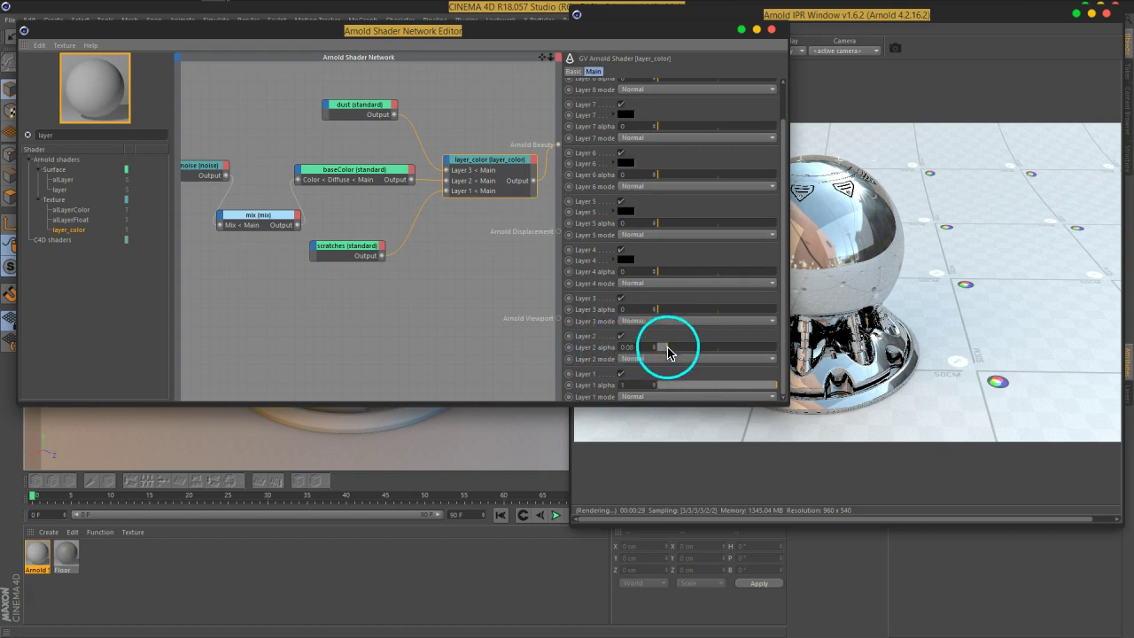
pyautogui.moveTo(667, 352); pyautogui.dragTo(843, 354)
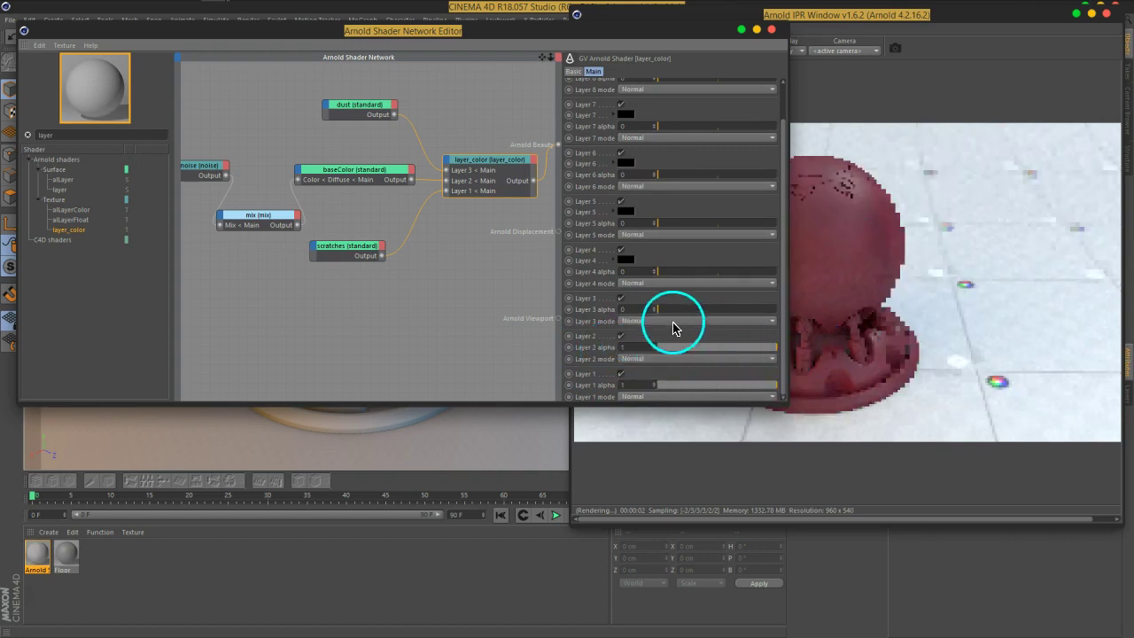
pyautogui.moveTo(683, 309); pyautogui.dragTo(856, 311)
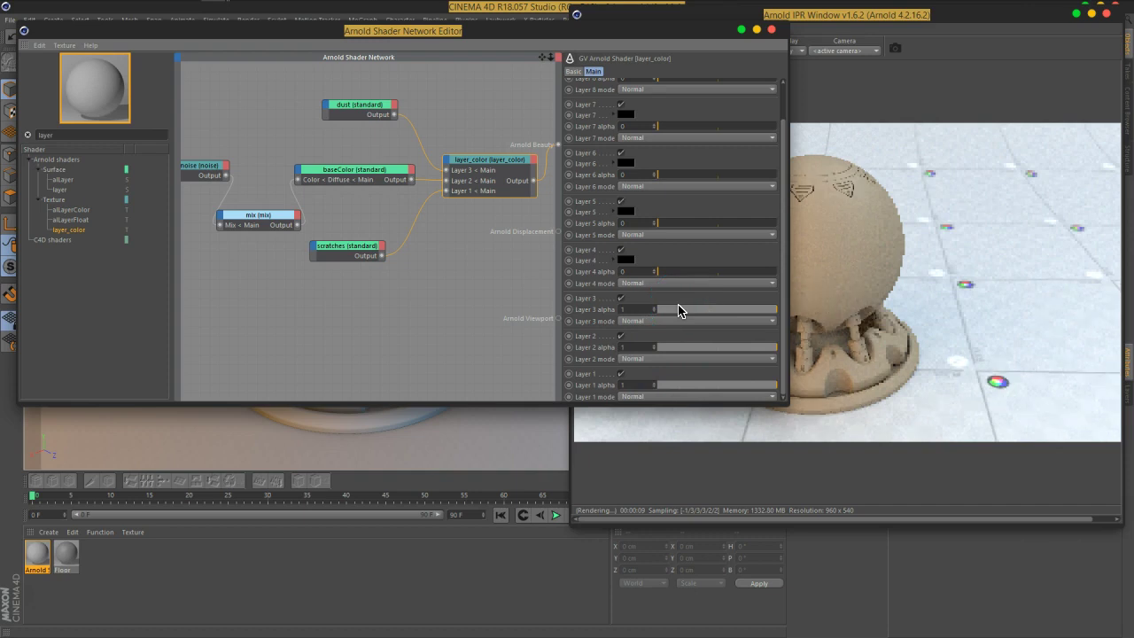
pyautogui.click(691, 299)
pyautogui.click(646, 416)
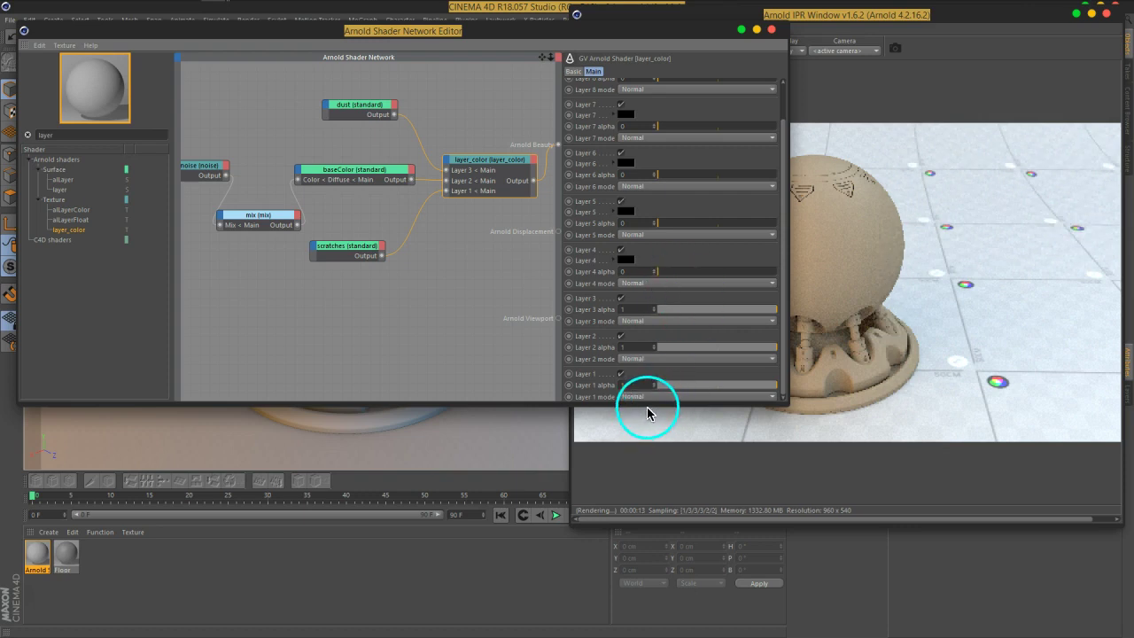
pyautogui.moveTo(647, 403); pyautogui.dragTo(652, 490)
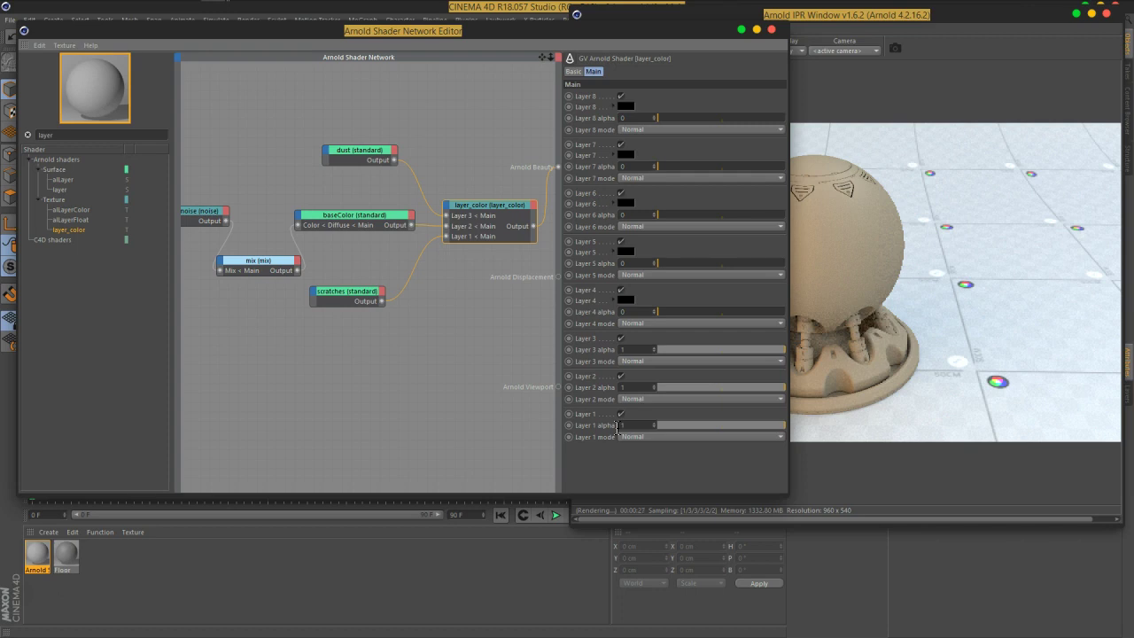
pyautogui.click(732, 333)
pyautogui.click(445, 342)
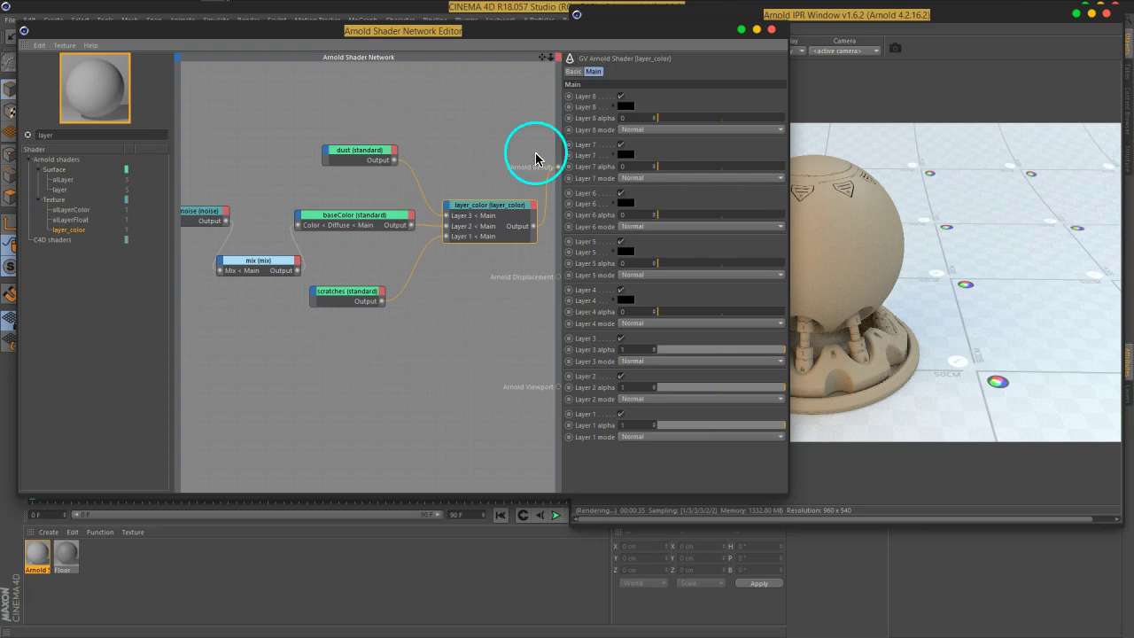
pyautogui.moveTo(635, 41); pyautogui.dragTo(549, 37)
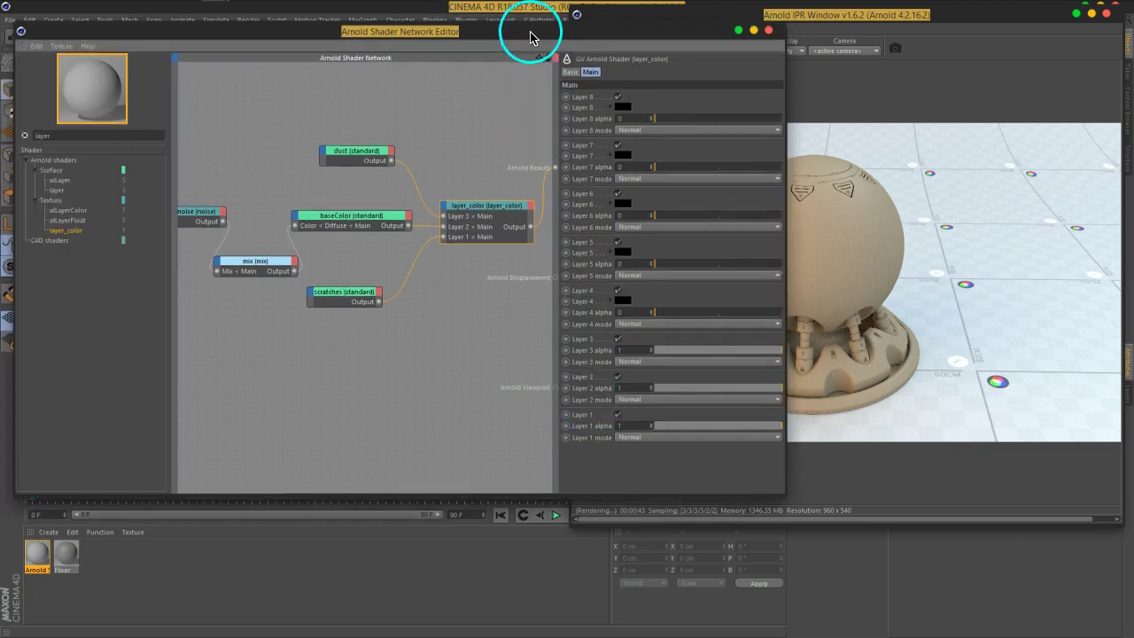
# Change the shader search from 'layer' to 'im' and pick the image shader
pyautogui.moveTo(431, 43); pyautogui.dragTo(605, 28)
pyautogui.click(199, 117)
pyautogui.write('layer')
pyautogui.press('BackSpace')
pyautogui.press('BackSpace')
pyautogui.press('BackSpace')
pyautogui.write('im')
pyautogui.moveTo(133, 164); pyautogui.dragTo(252, 150)
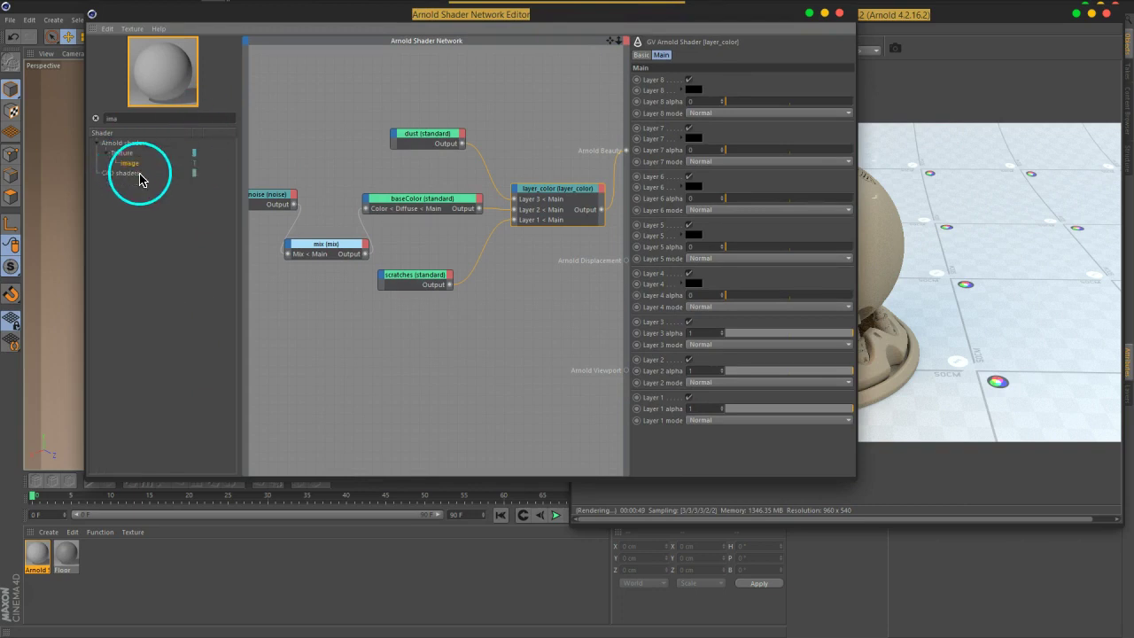
# Enable the automatic file browser for image shaders and add an image node
pyautogui.click(107, 31)
pyautogui.moveTo(106, 34)
pyautogui.mouseDown()
pyautogui.moveTo(138, 89)
pyautogui.moveTo(198, 85)
pyautogui.moveTo(523, 329)
pyautogui.mouseUp()
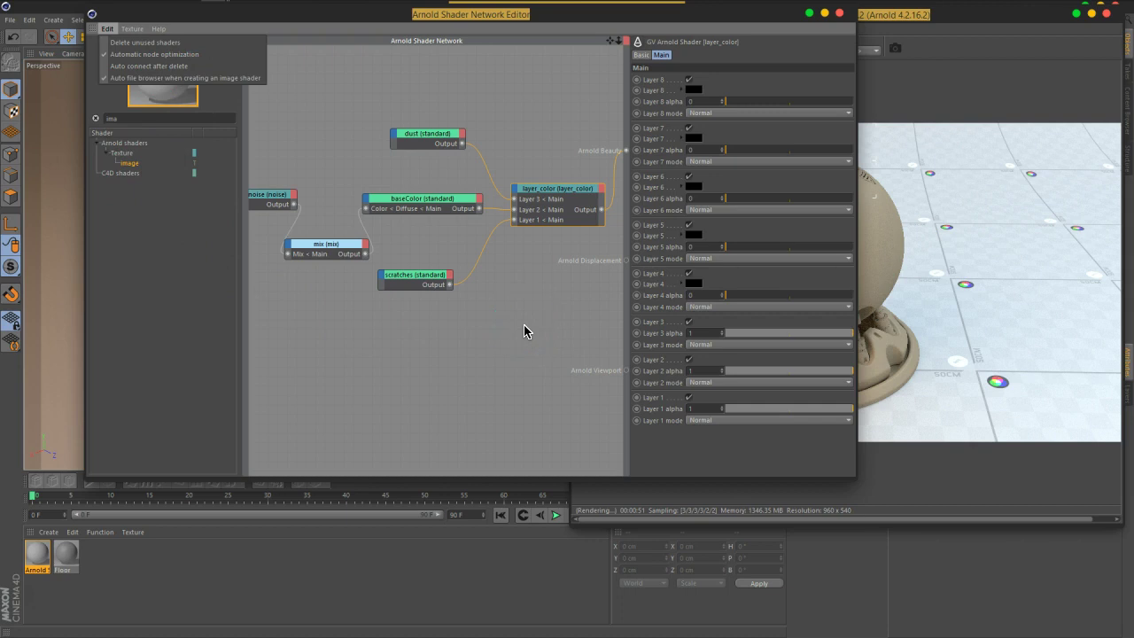
pyautogui.moveTo(523, 329)
pyautogui.mouseDown()
pyautogui.moveTo(139, 86)
pyautogui.moveTo(155, 84)
pyautogui.mouseUp()
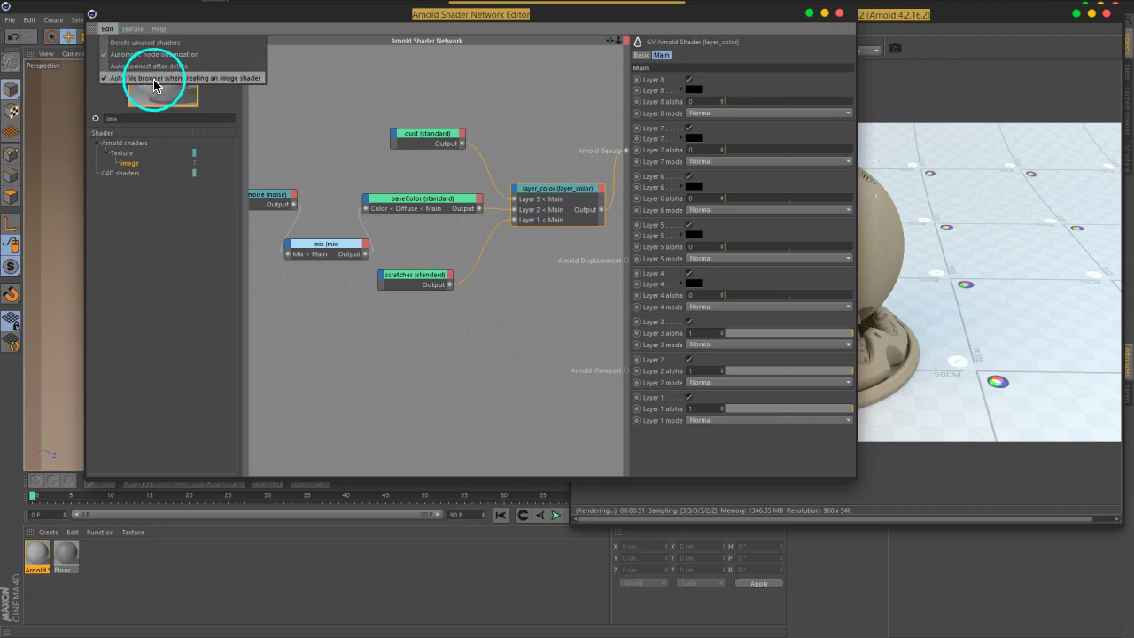
pyautogui.moveTo(155, 85); pyautogui.dragTo(413, 372)
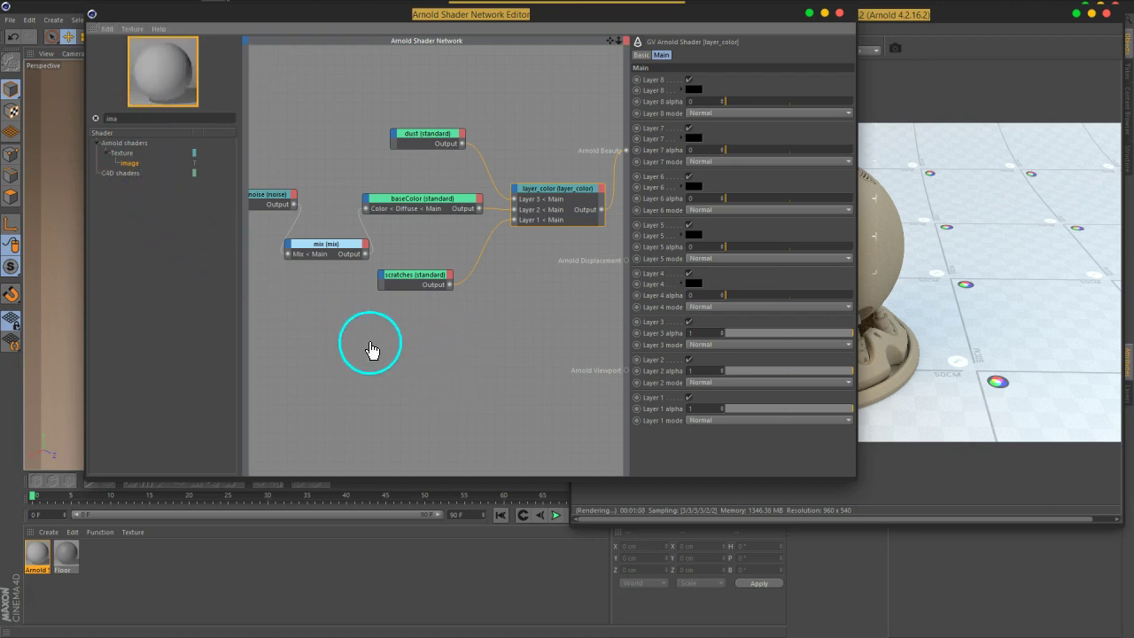
pyautogui.click(389, 345)
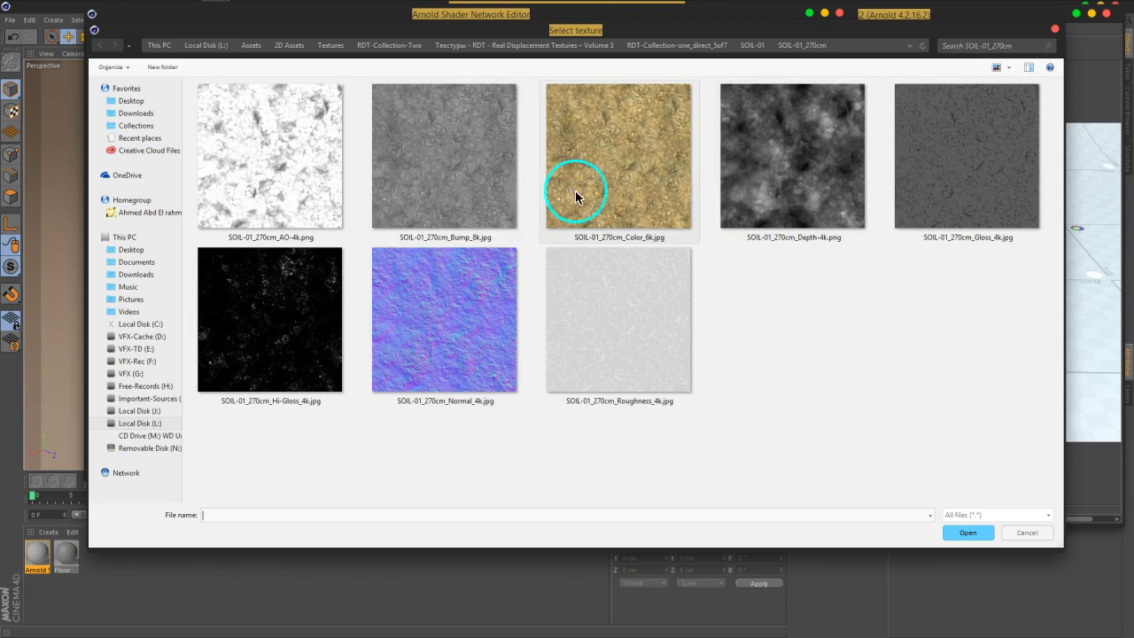
# Browse up to Textures, open the Masks folder, and select BW12.png
pyautogui.click(330, 45)
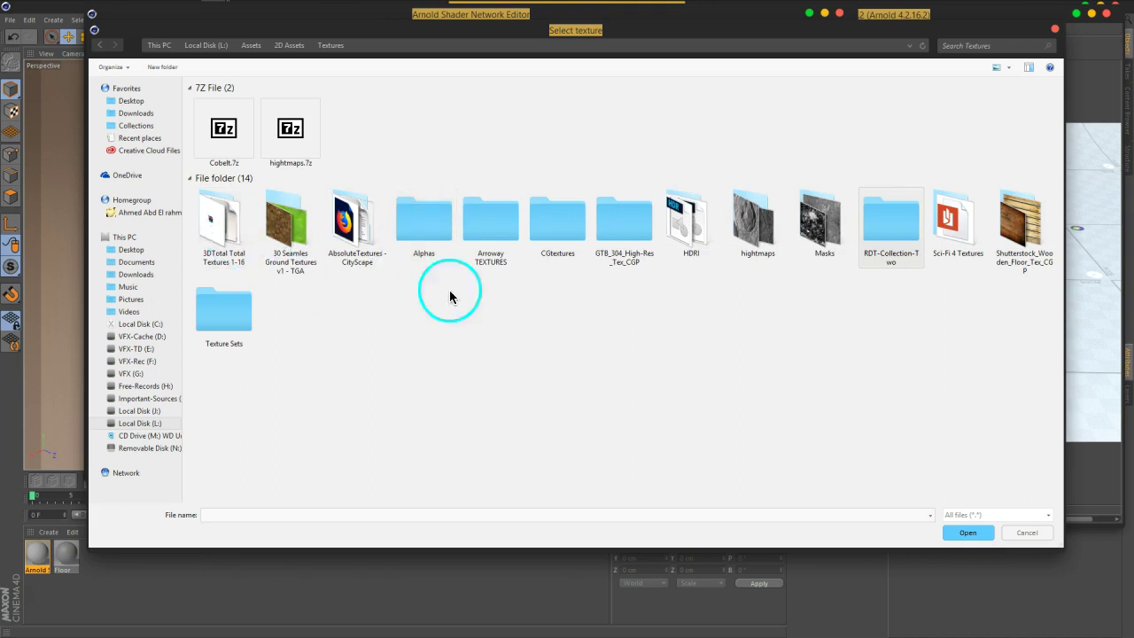
pyautogui.doubleClick(828, 235)
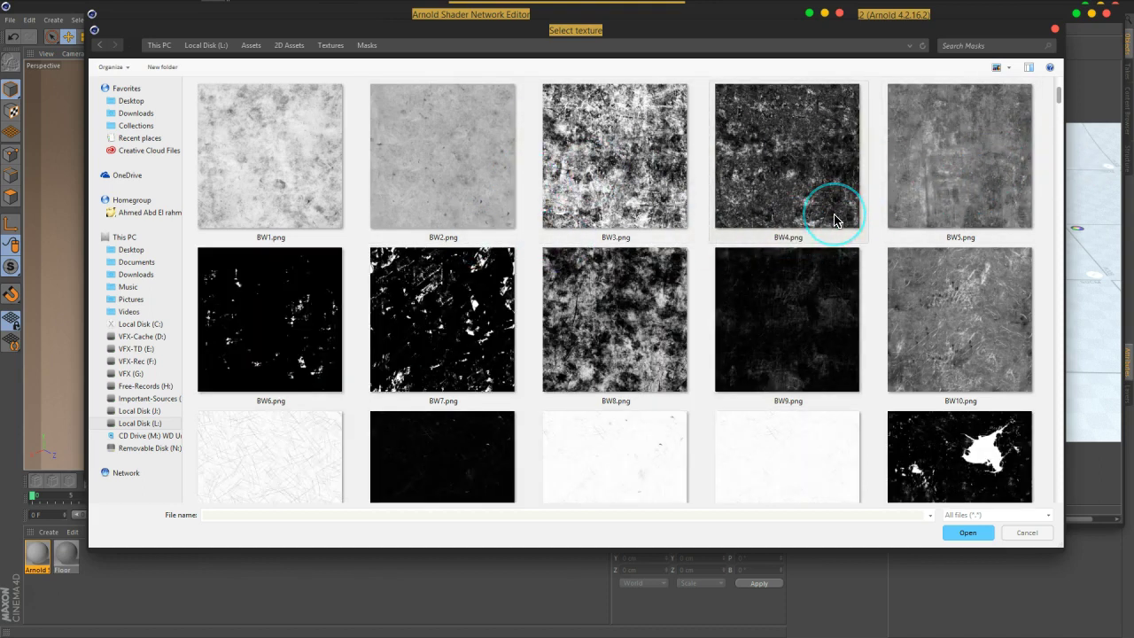
pyautogui.scroll(-1, 834, 220)
pyautogui.moveTo(786, 318)
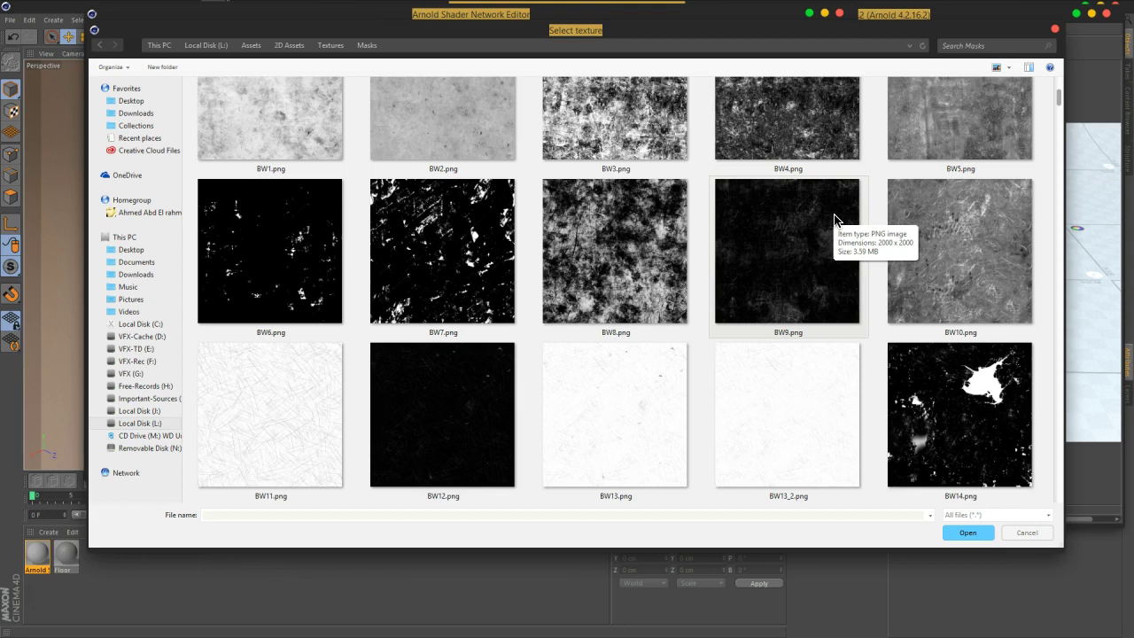
pyautogui.click(498, 410)
pyautogui.scroll(-1, 504, 381)
pyautogui.scroll(-1, 494, 319)
pyautogui.scroll(1, 492, 312)
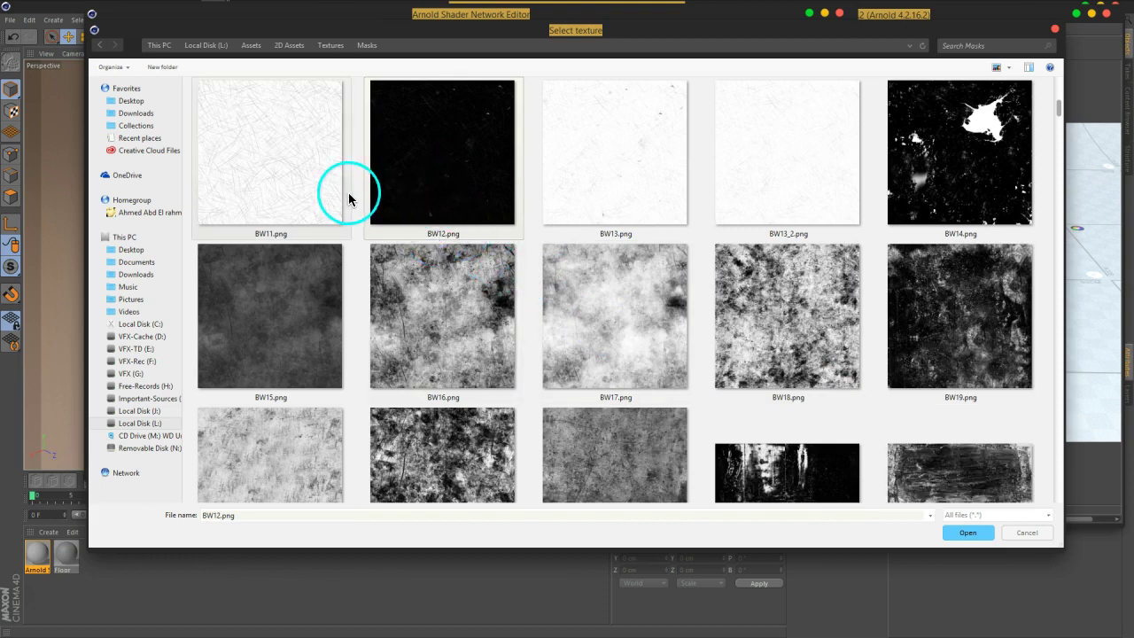
# Open BW12.png, copy it into the project, and wire the image output into Arnold Beauty
pyautogui.click(965, 530)
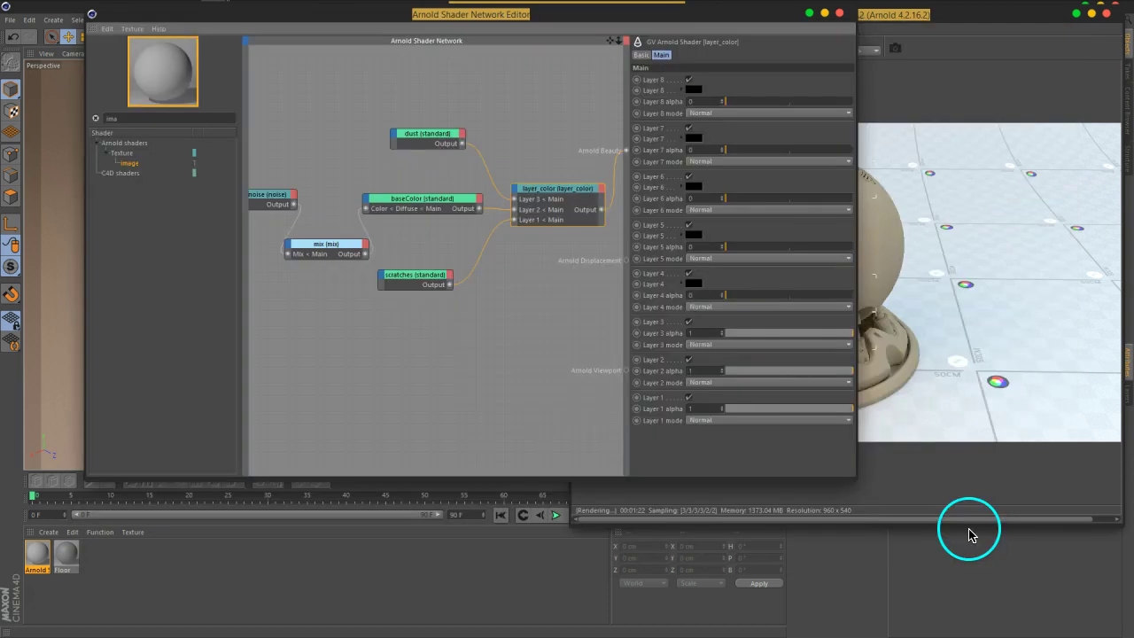
pyautogui.click(576, 366)
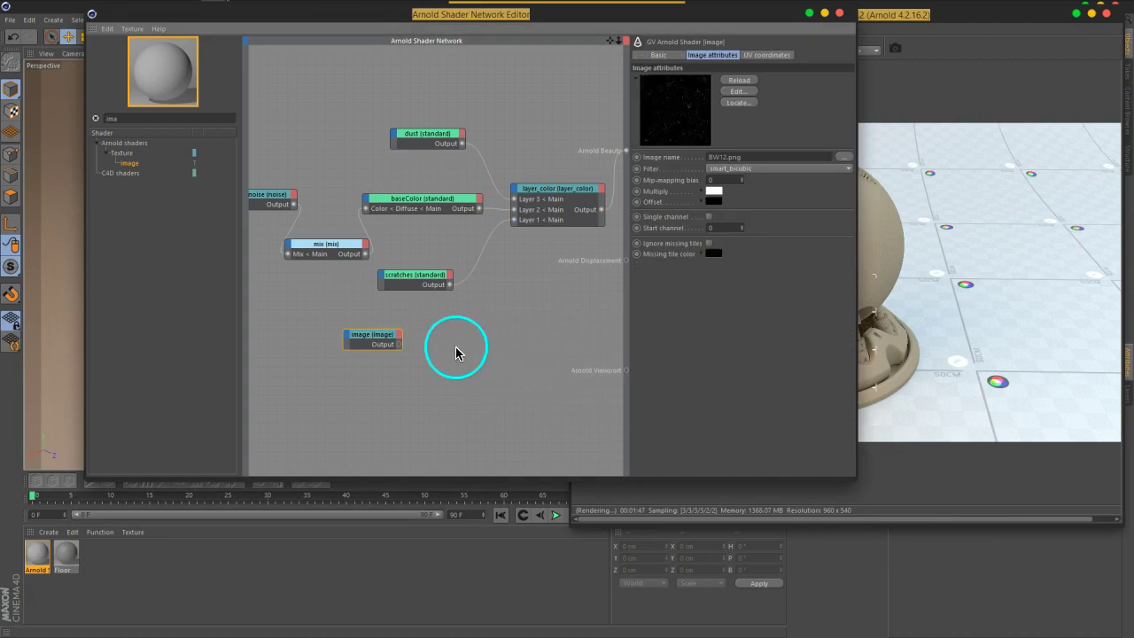
pyautogui.moveTo(399, 348); pyautogui.dragTo(625, 156)
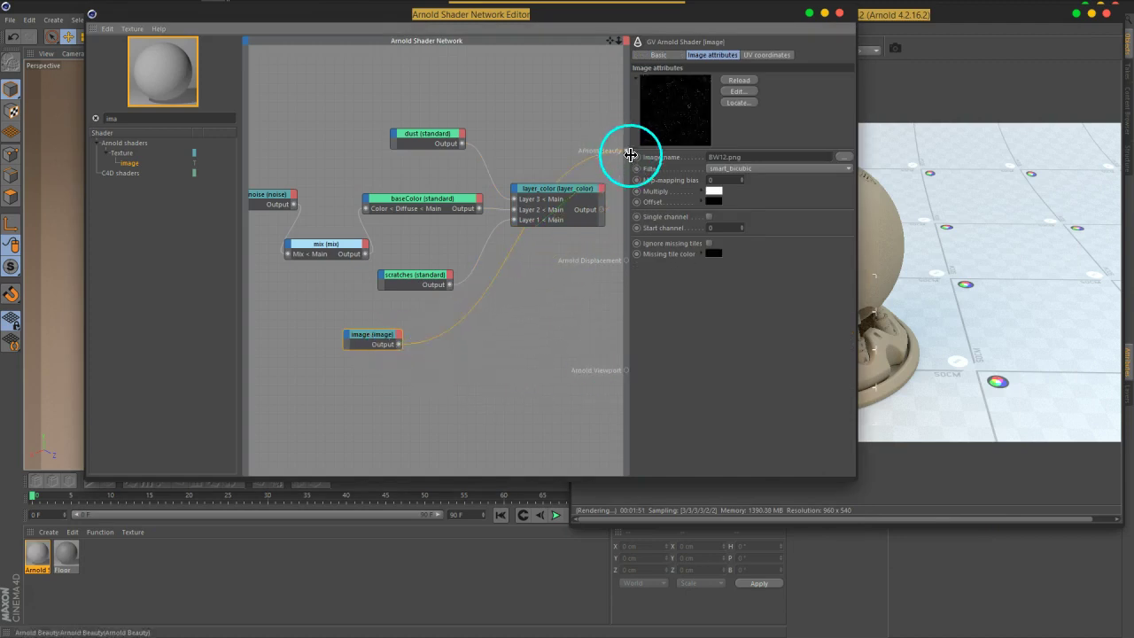
pyautogui.moveTo(663, 25); pyautogui.dragTo(465, 34)
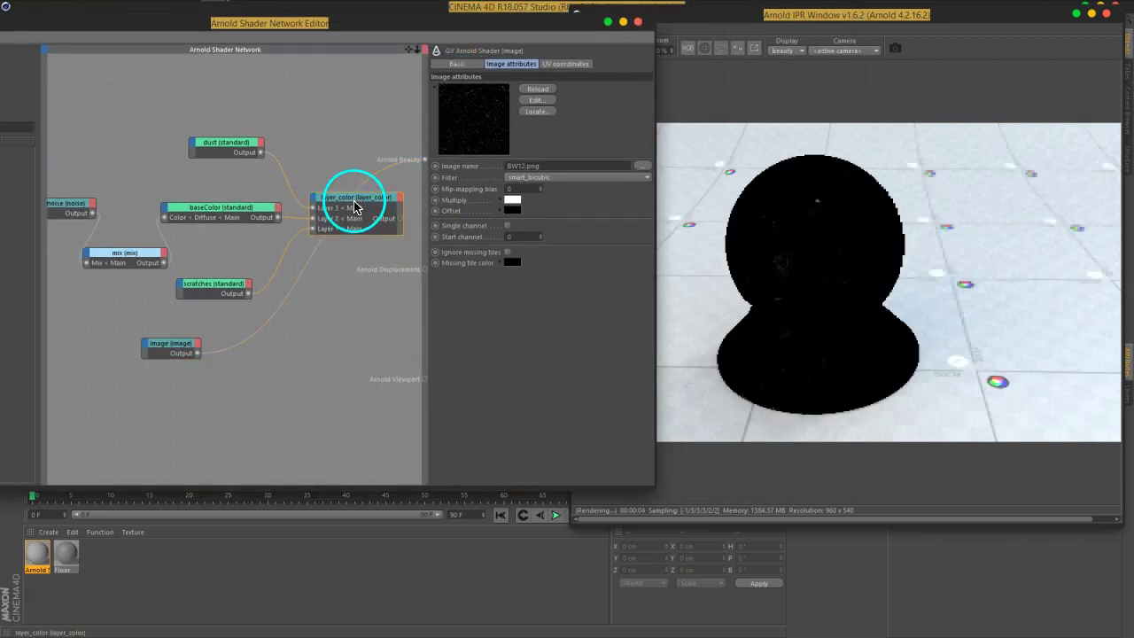
# Rearrange the layer_color, dust, baseColor and image nodes in the network
pyautogui.moveTo(354, 208); pyautogui.dragTo(331, 124)
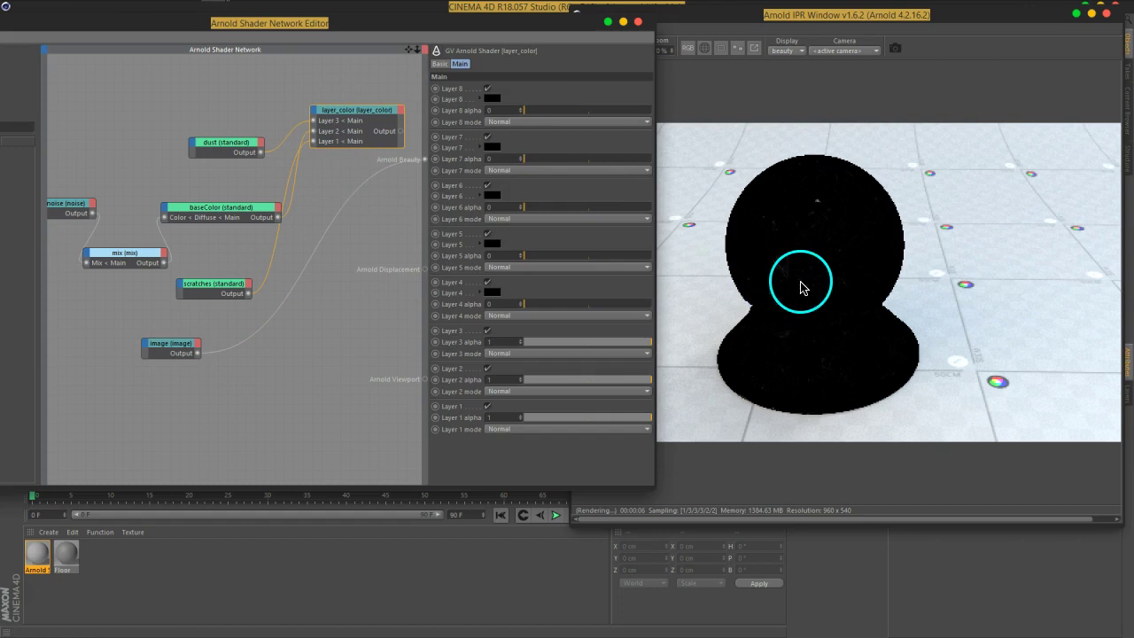
pyautogui.moveTo(236, 146); pyautogui.dragTo(183, 96)
pyautogui.moveTo(231, 221); pyautogui.dragTo(204, 163)
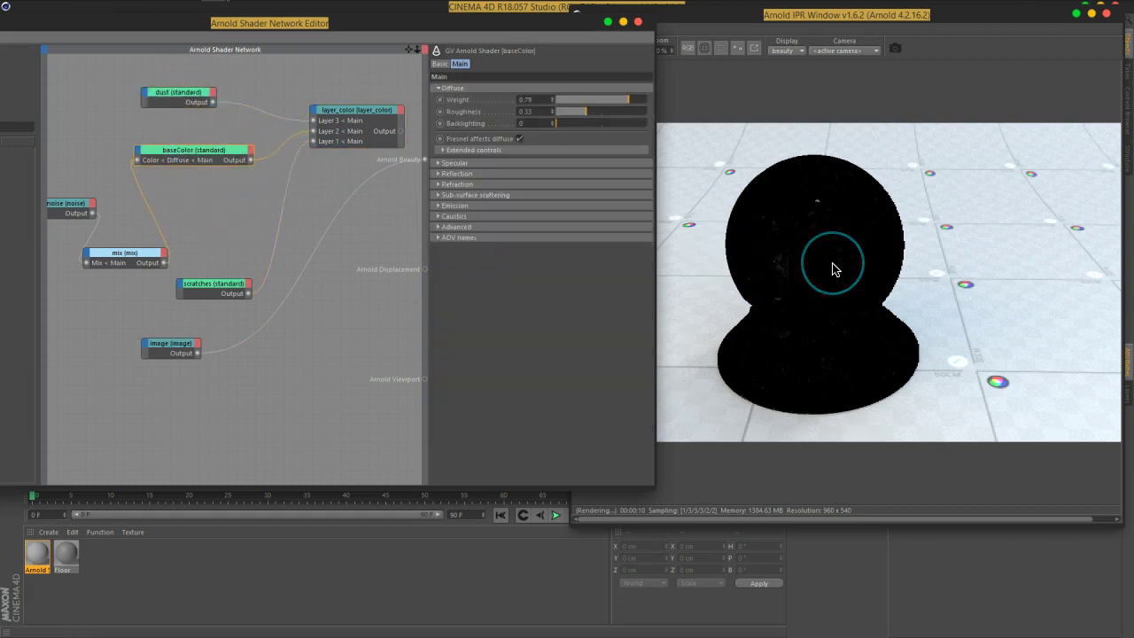
pyautogui.moveTo(842, 279); pyautogui.dragTo(840, 238)
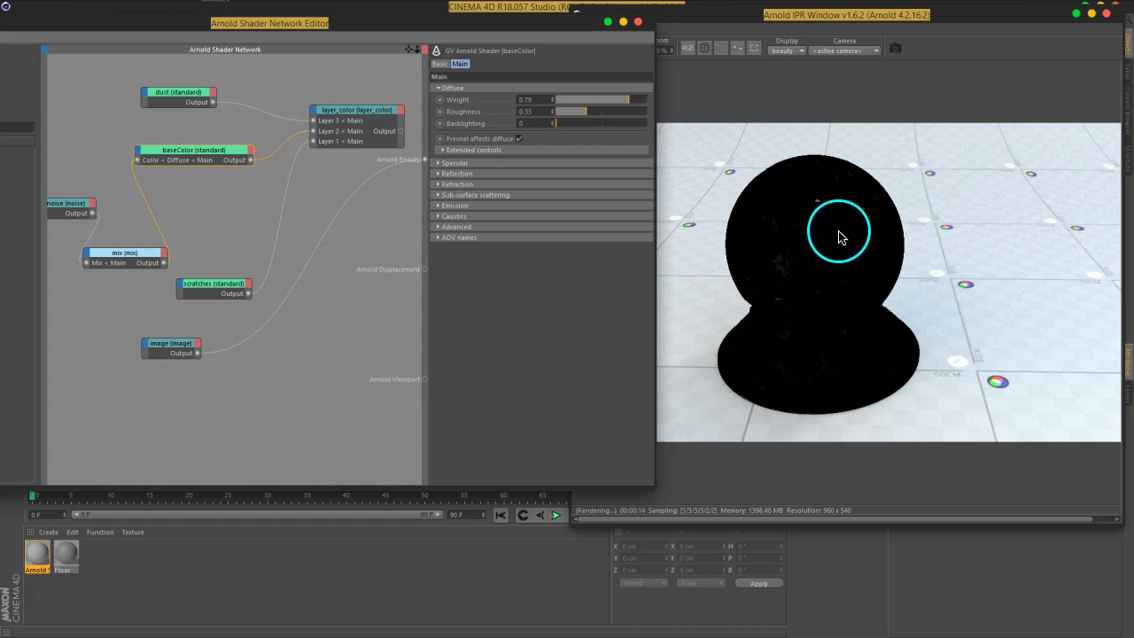
pyautogui.moveTo(840, 237); pyautogui.dragTo(336, 299)
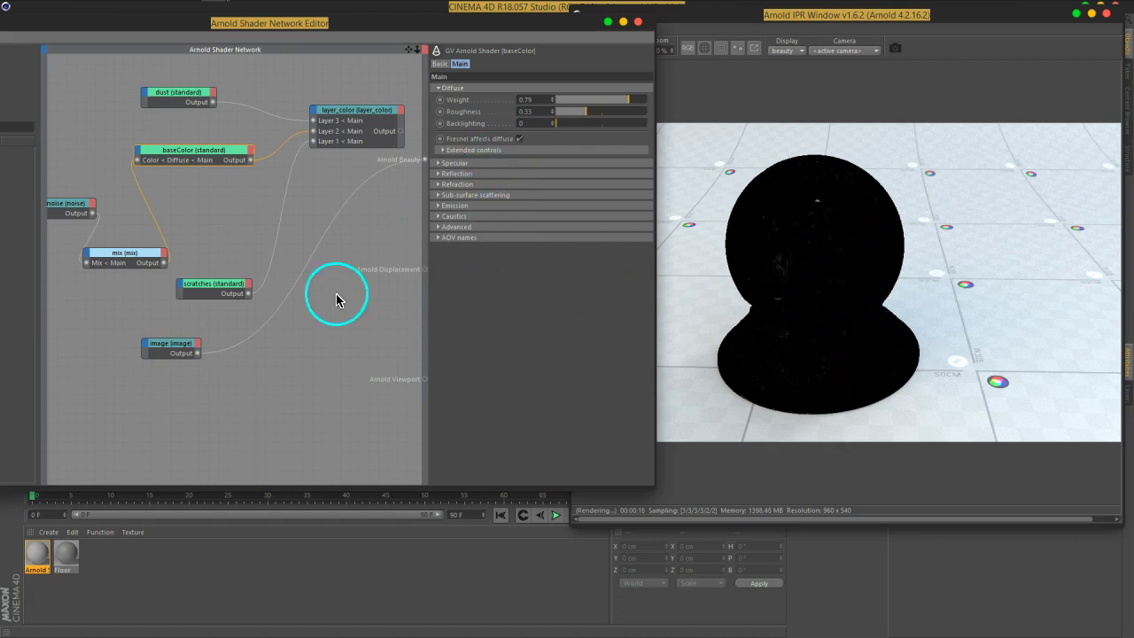
pyautogui.moveTo(177, 342); pyautogui.dragTo(270, 320)
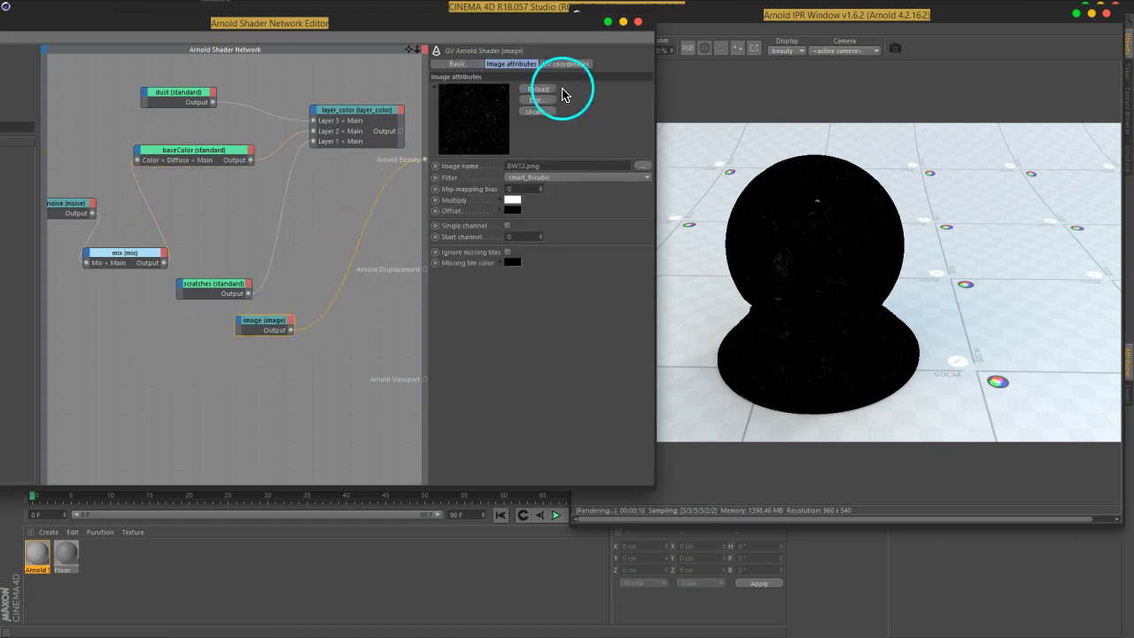
# Set the image node's UV coordinate Scale U and V to 2
pyautogui.click(548, 66)
pyautogui.moveTo(456, 124); pyautogui.dragTo(496, 142)
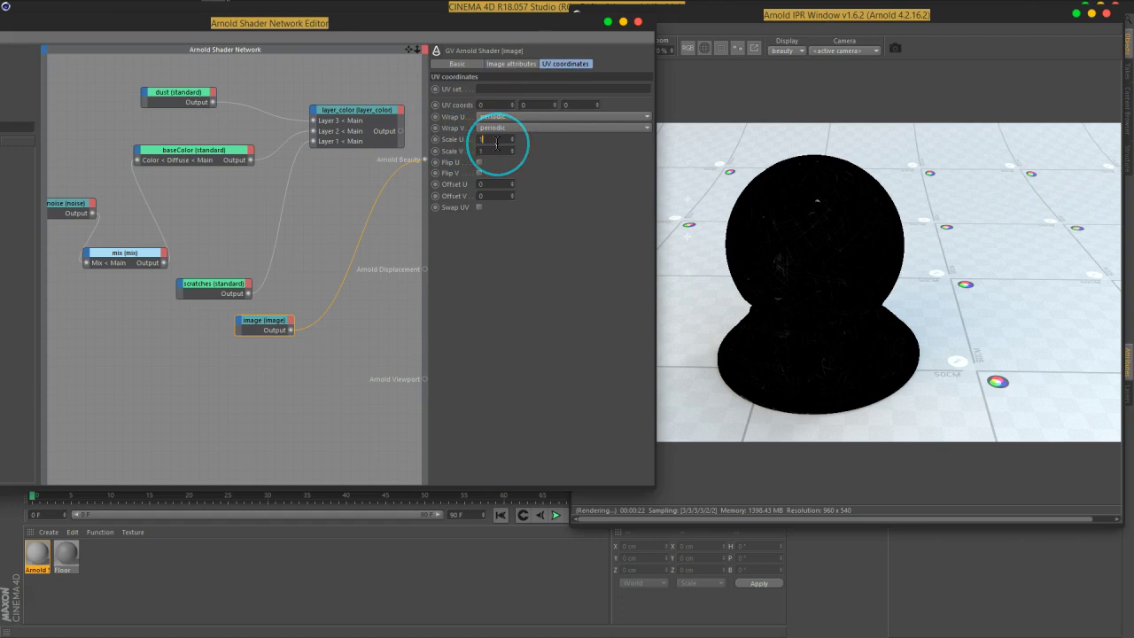
pyautogui.write('2')
pyautogui.press('Return')
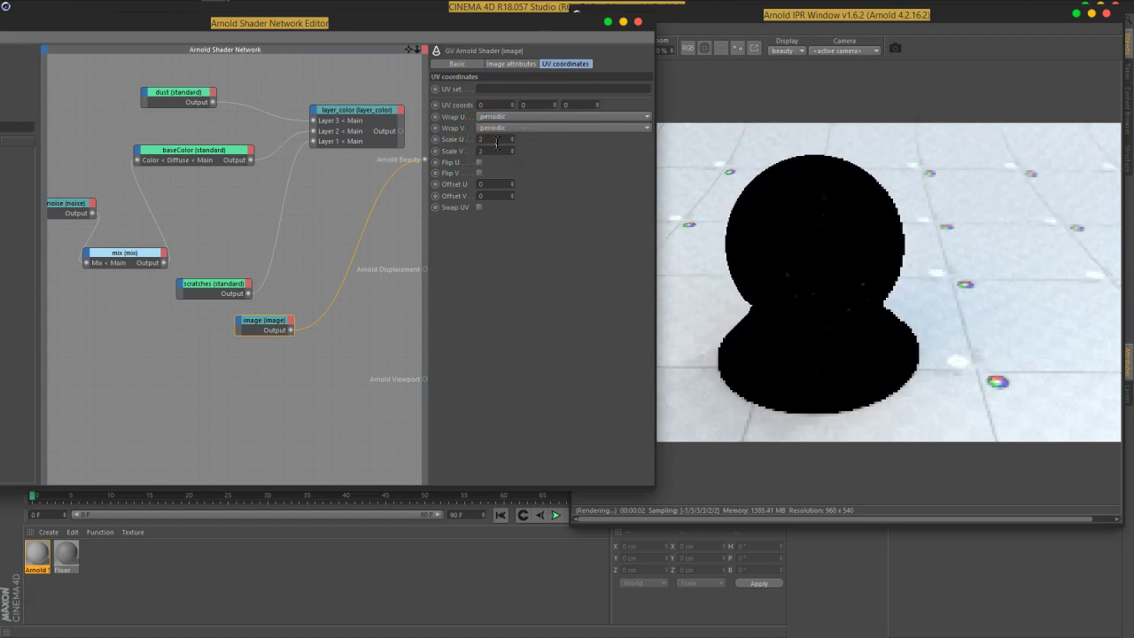
pyautogui.moveTo(734, 236); pyautogui.dragTo(944, 257)
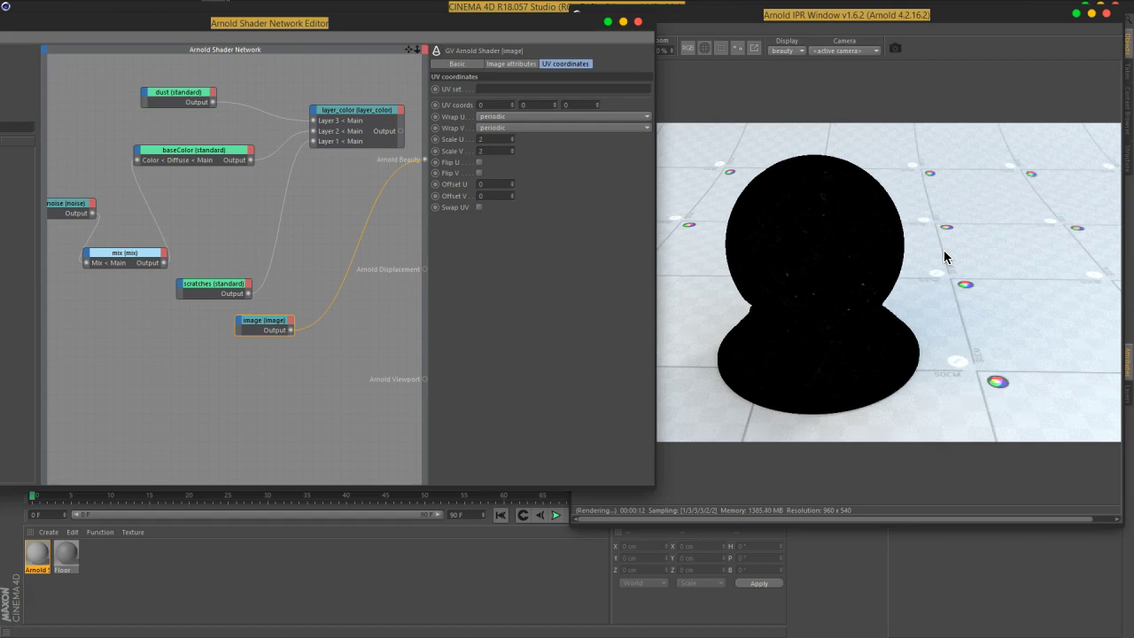
pyautogui.moveTo(944, 257); pyautogui.dragTo(848, 282)
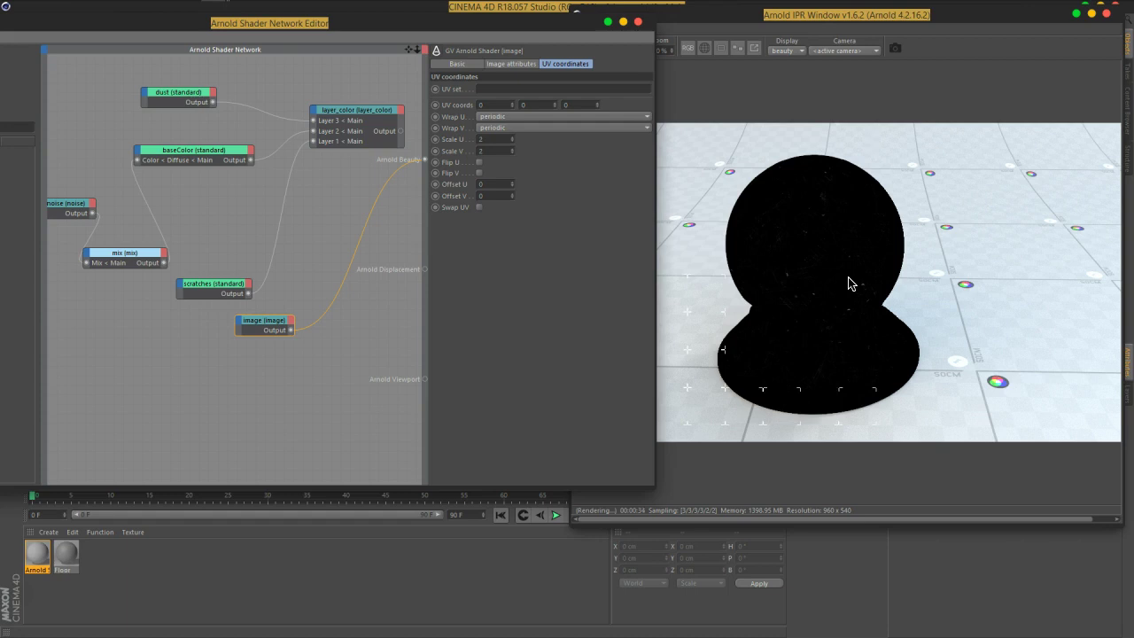
# Rearrange nodes in the Arnold shader network editor
pyautogui.click(701, 387)
pyautogui.click(730, 288)
pyautogui.click(742, 266)
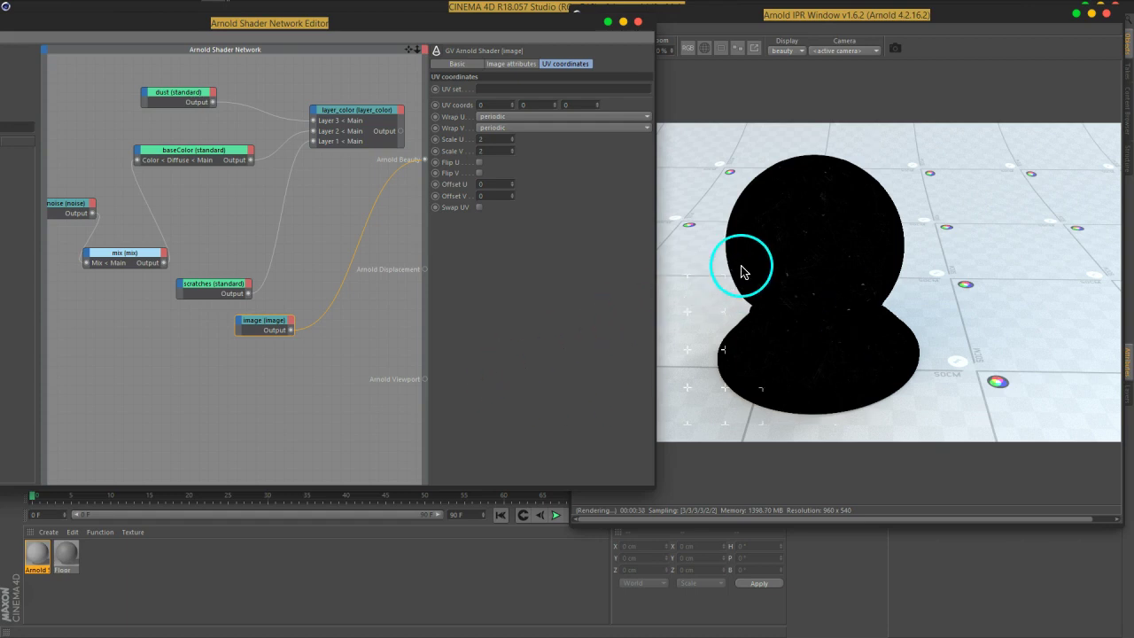
pyautogui.click(753, 270)
pyautogui.moveTo(753, 275); pyautogui.dragTo(815, 339)
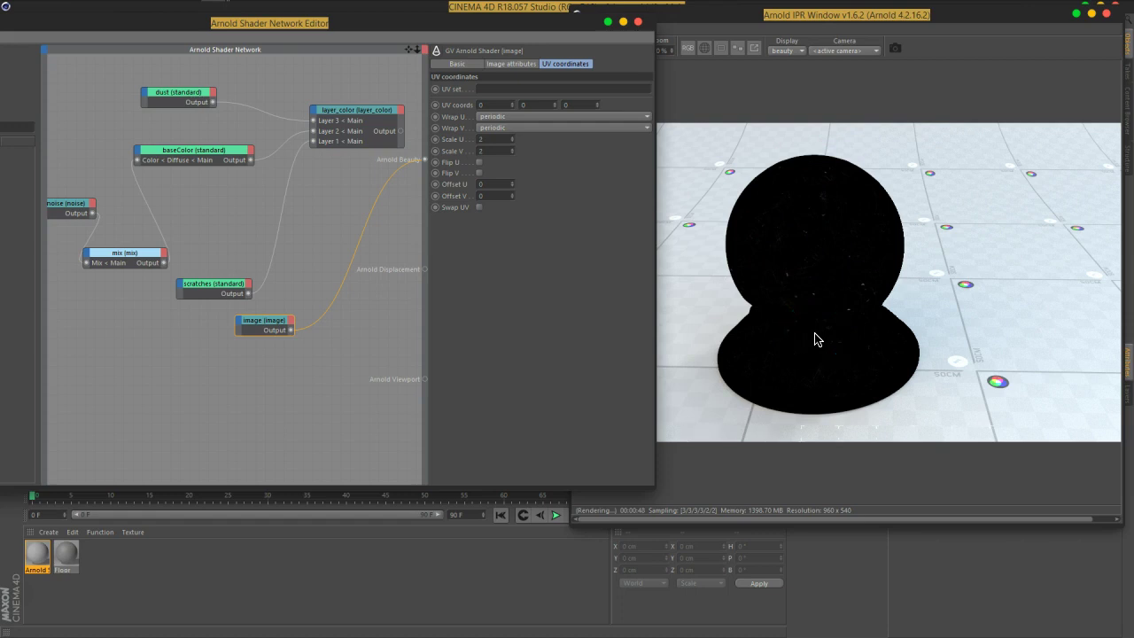
pyautogui.moveTo(852, 283)
pyautogui.mouseDown()
pyautogui.moveTo(858, 308)
pyautogui.moveTo(842, 342)
pyautogui.mouseUp()
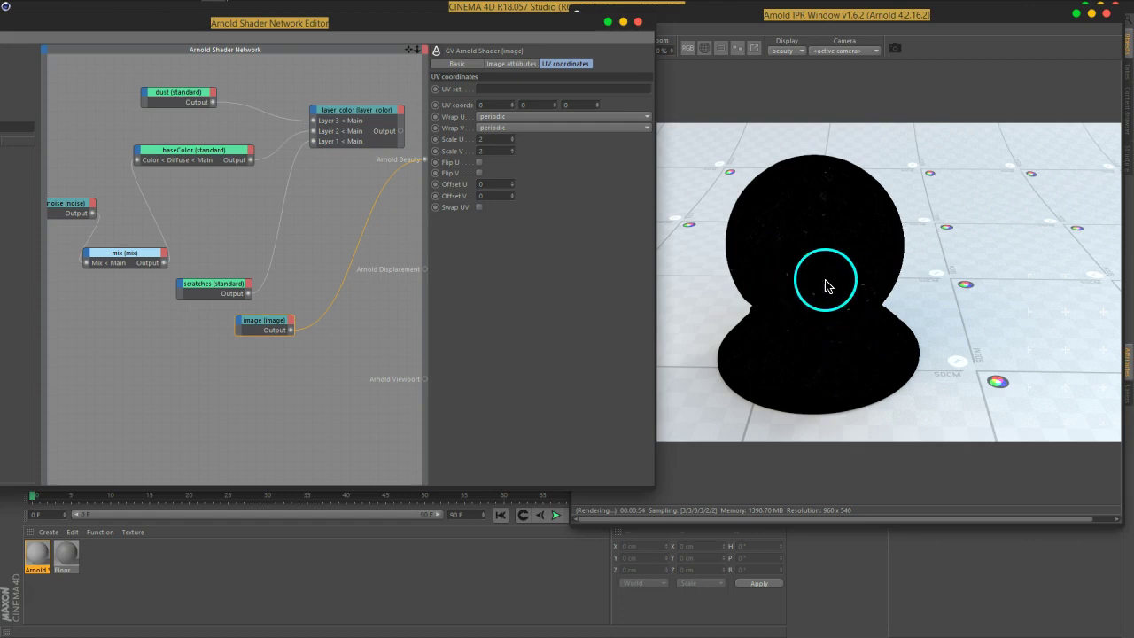
pyautogui.moveTo(841, 343); pyautogui.dragTo(804, 274)
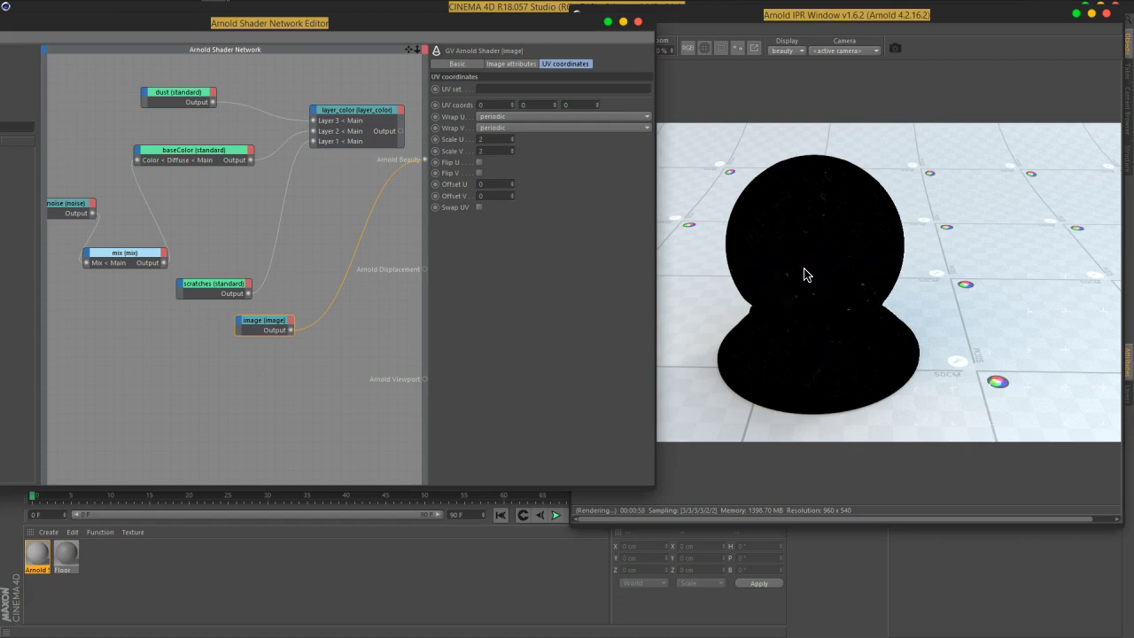
pyautogui.moveTo(853, 326); pyautogui.dragTo(848, 304)
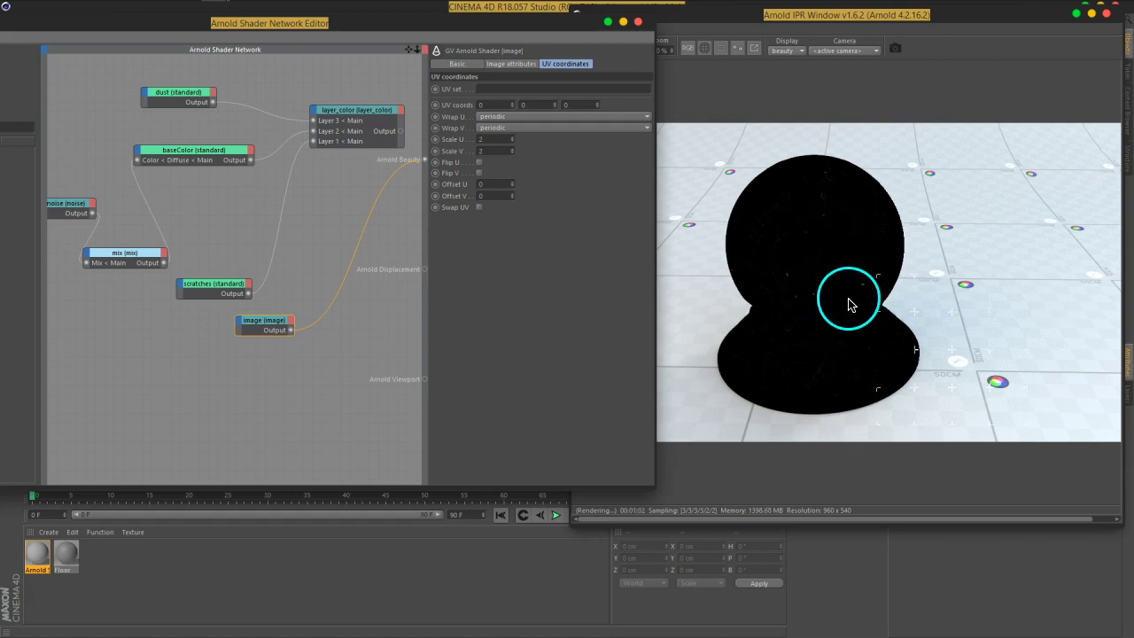
pyautogui.moveTo(849, 304); pyautogui.dragTo(852, 306)
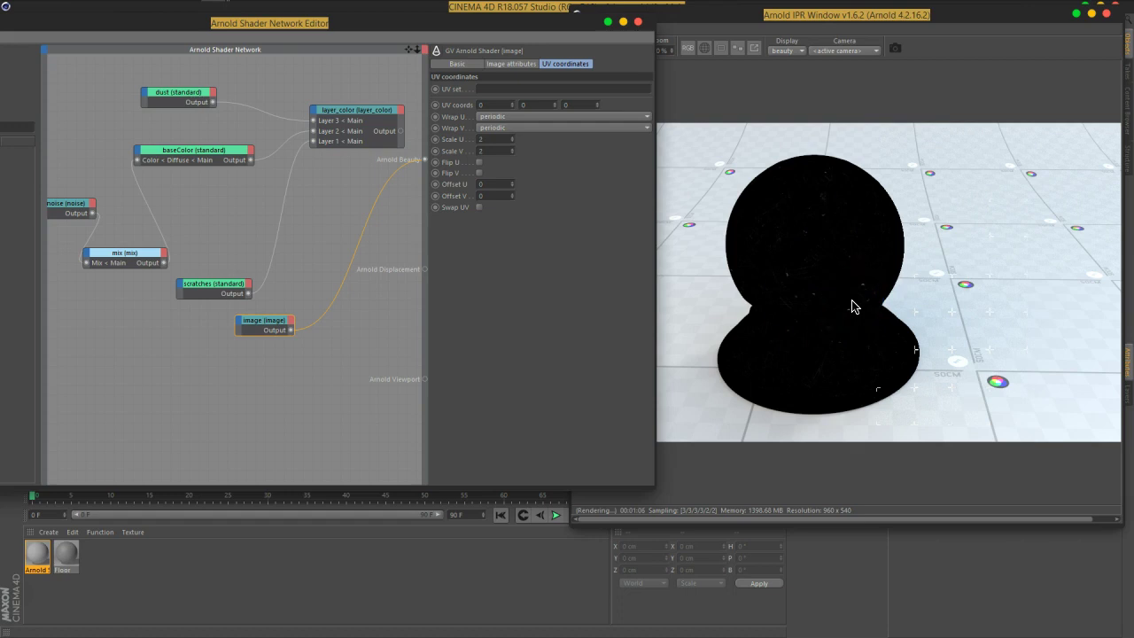
# Search the shader list for 'tri' and insert alTriplanar after the image node
pyautogui.moveTo(456, 33); pyautogui.dragTo(608, 44)
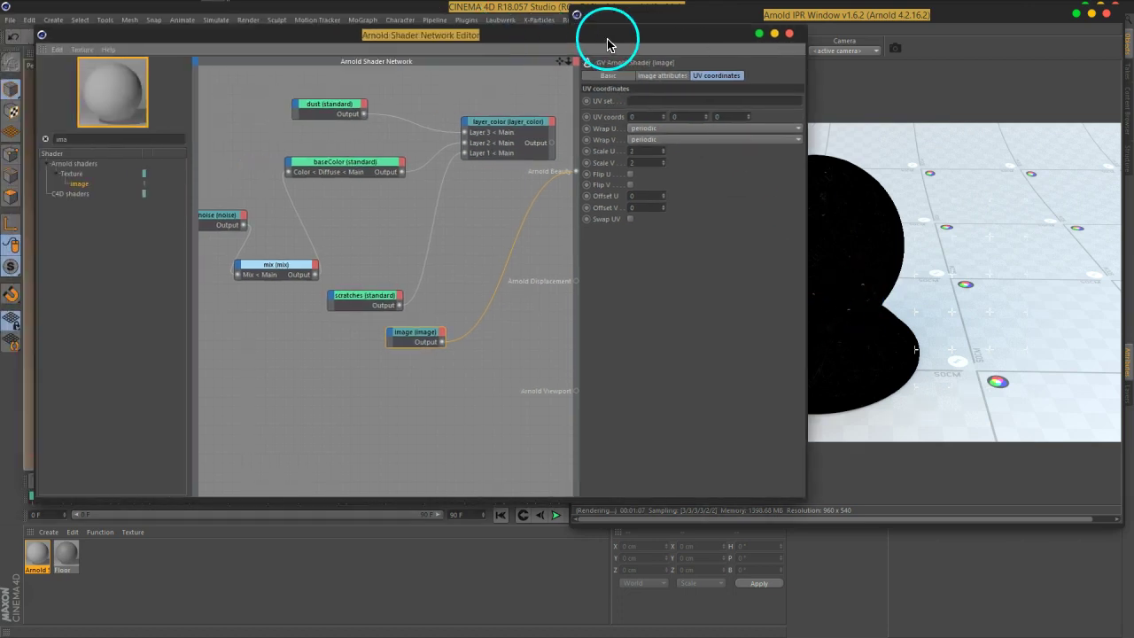
pyautogui.click(124, 138)
pyautogui.press('BackSpace')
pyautogui.write('ri')
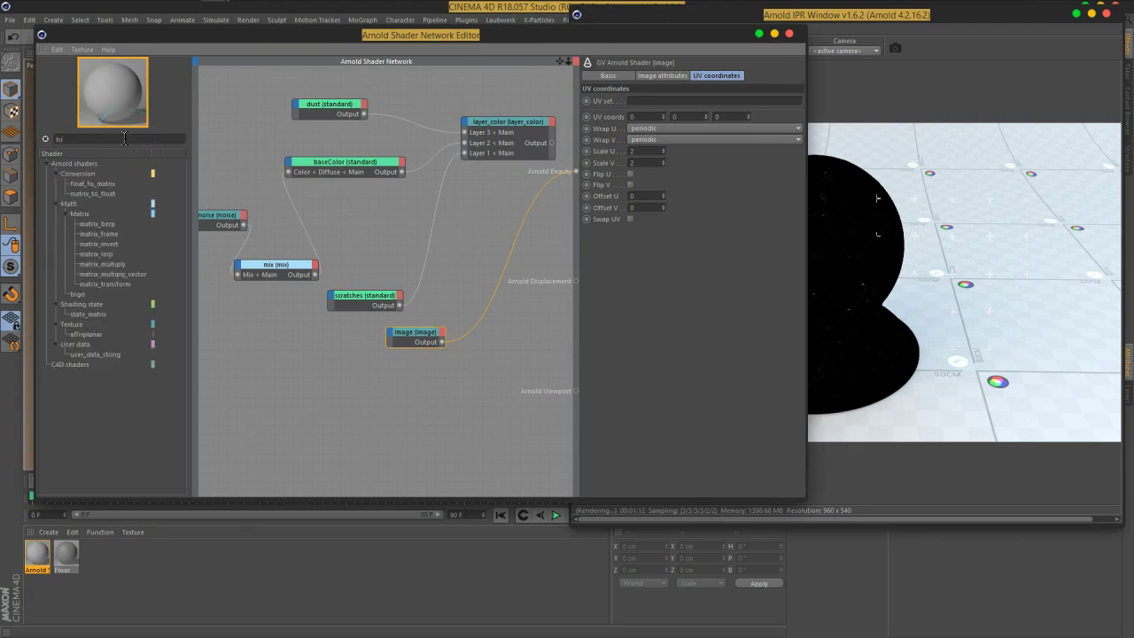
pyautogui.moveTo(239, 213); pyautogui.dragTo(271, 235)
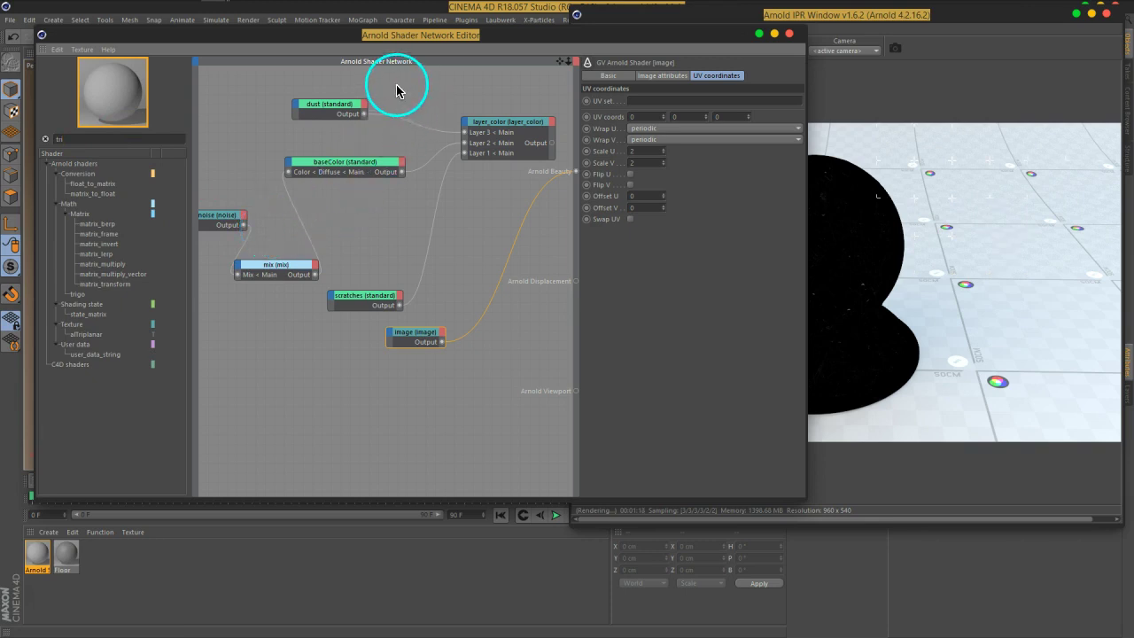
pyautogui.moveTo(541, 44); pyautogui.dragTo(535, 71)
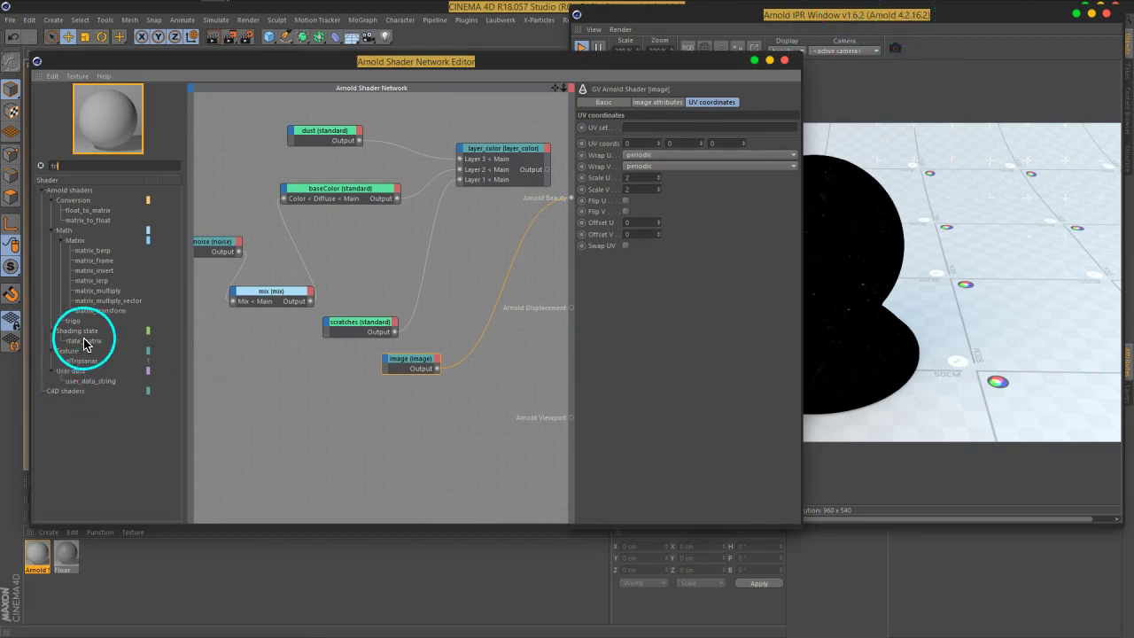
pyautogui.write('i')
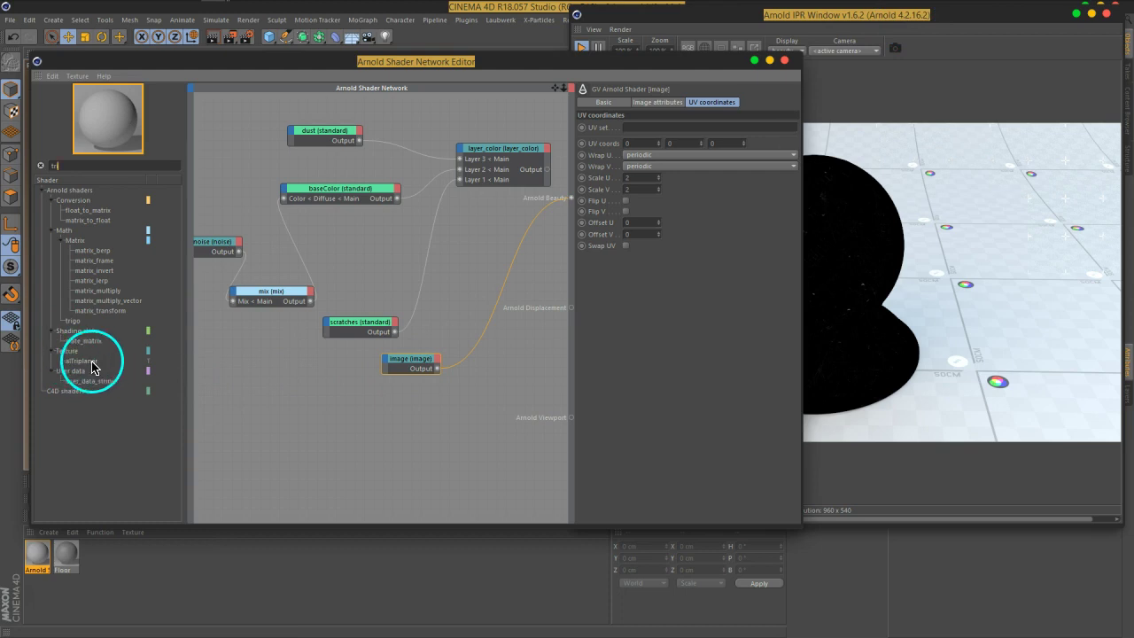
pyautogui.click(88, 362)
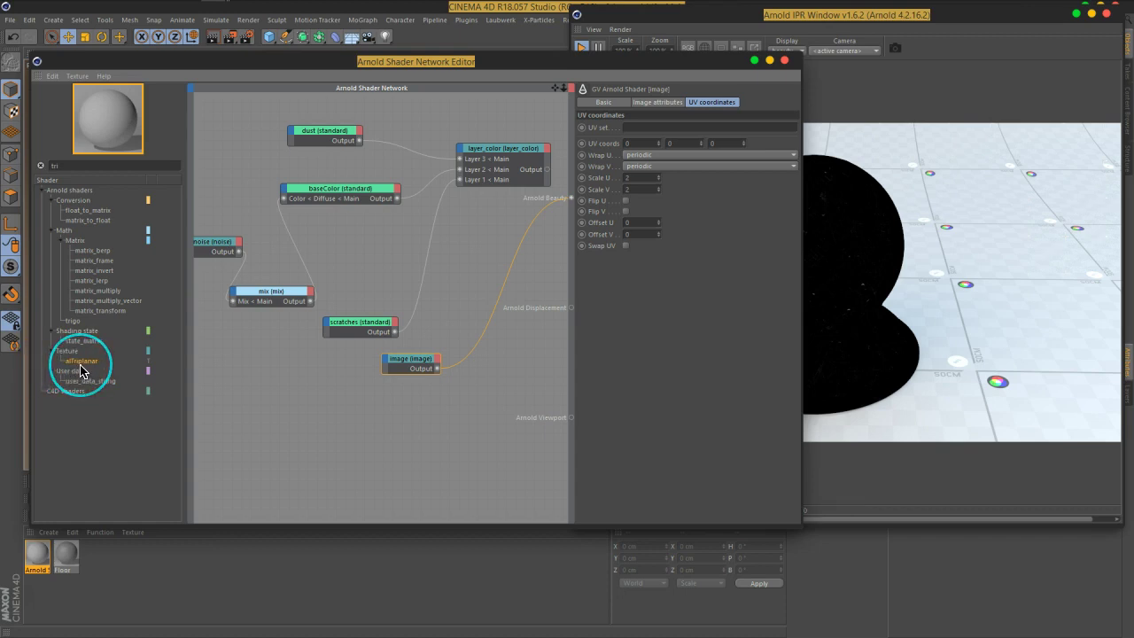
pyautogui.moveTo(81, 371); pyautogui.dragTo(413, 365)
pyautogui.click(430, 379)
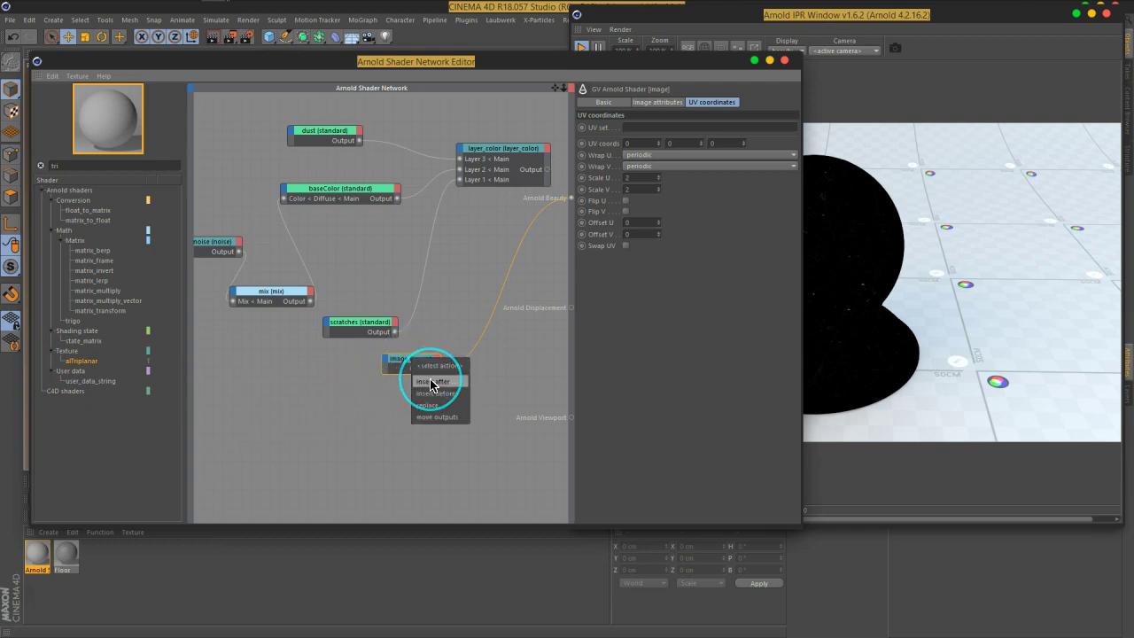
# Wire the image into alTriplanar's Background, then disconnect it and browse for a texture
pyautogui.click(409, 361)
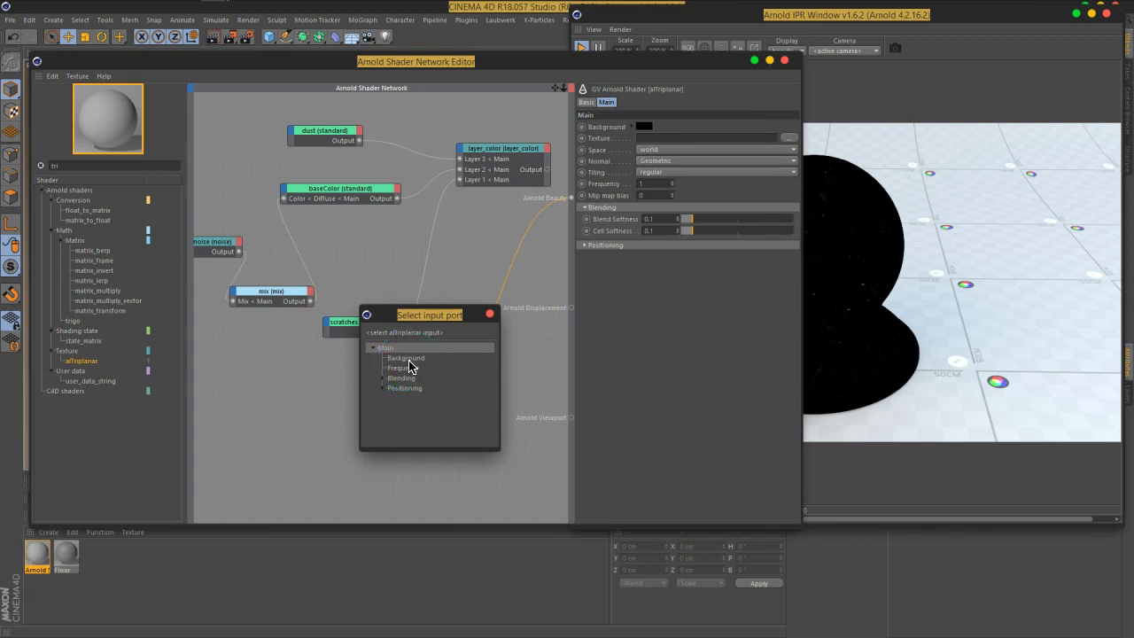
pyautogui.click(408, 359)
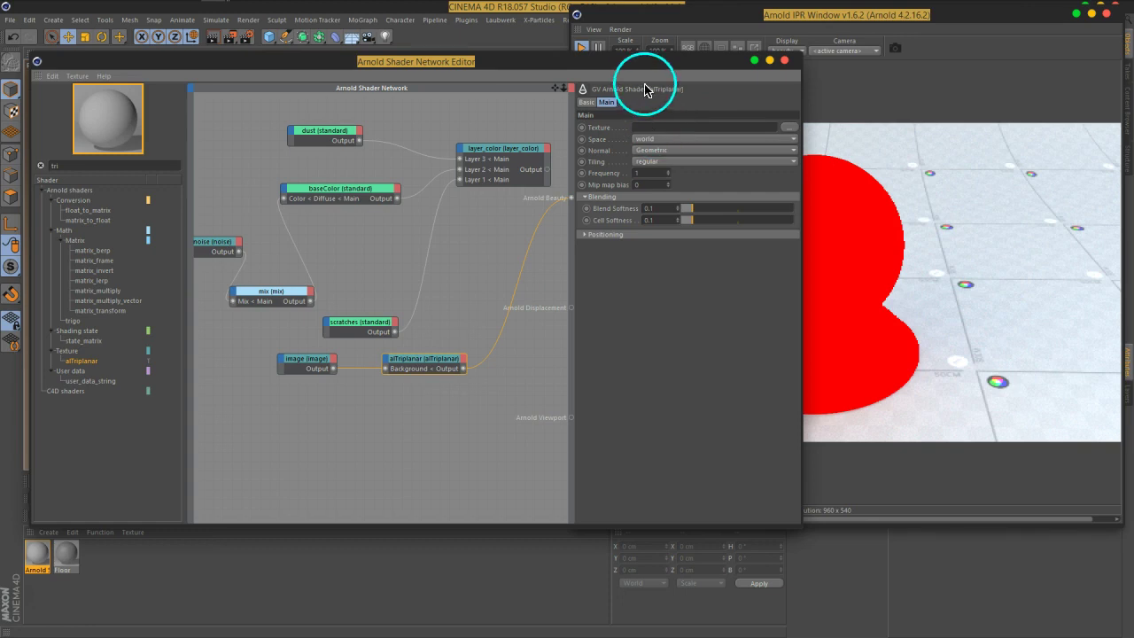
pyautogui.moveTo(644, 59); pyautogui.dragTo(558, 64)
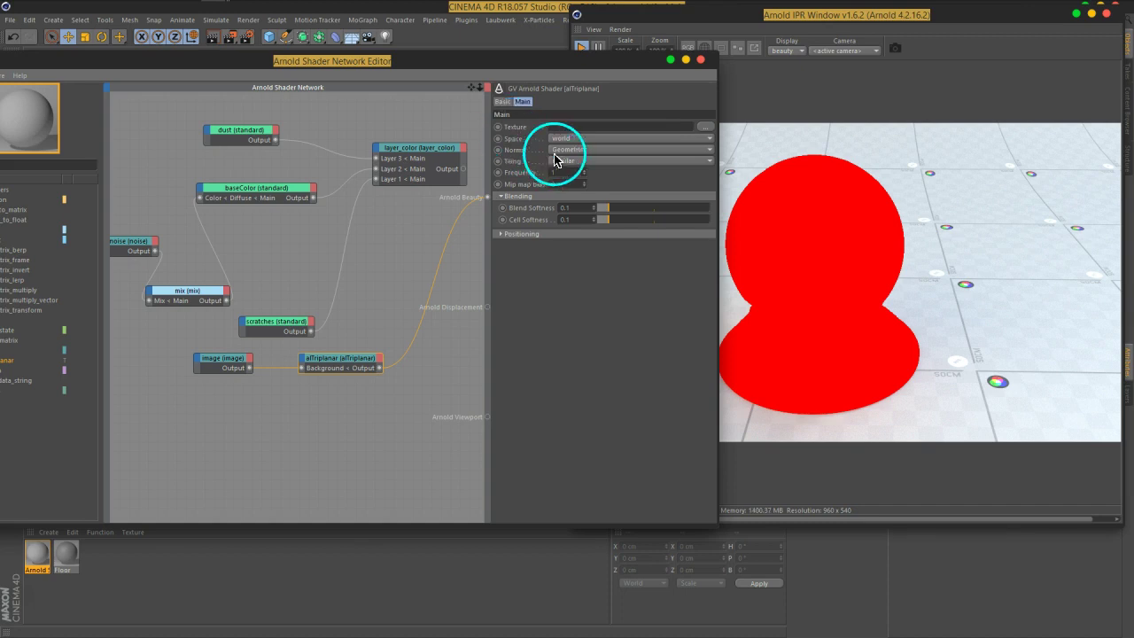
pyautogui.click(282, 374)
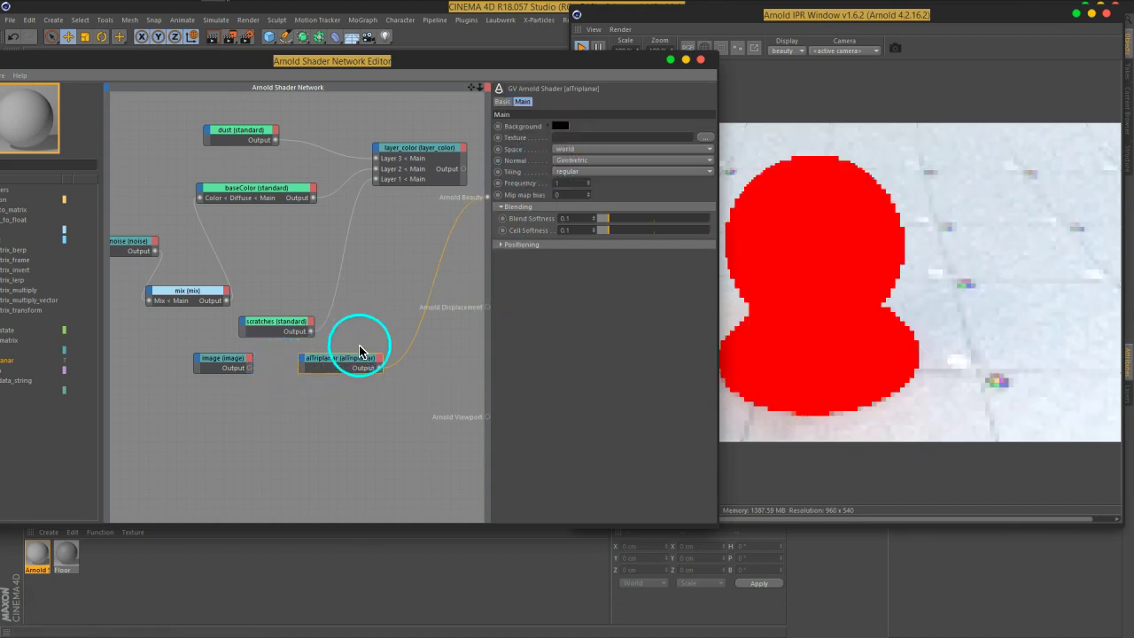
pyautogui.click(705, 137)
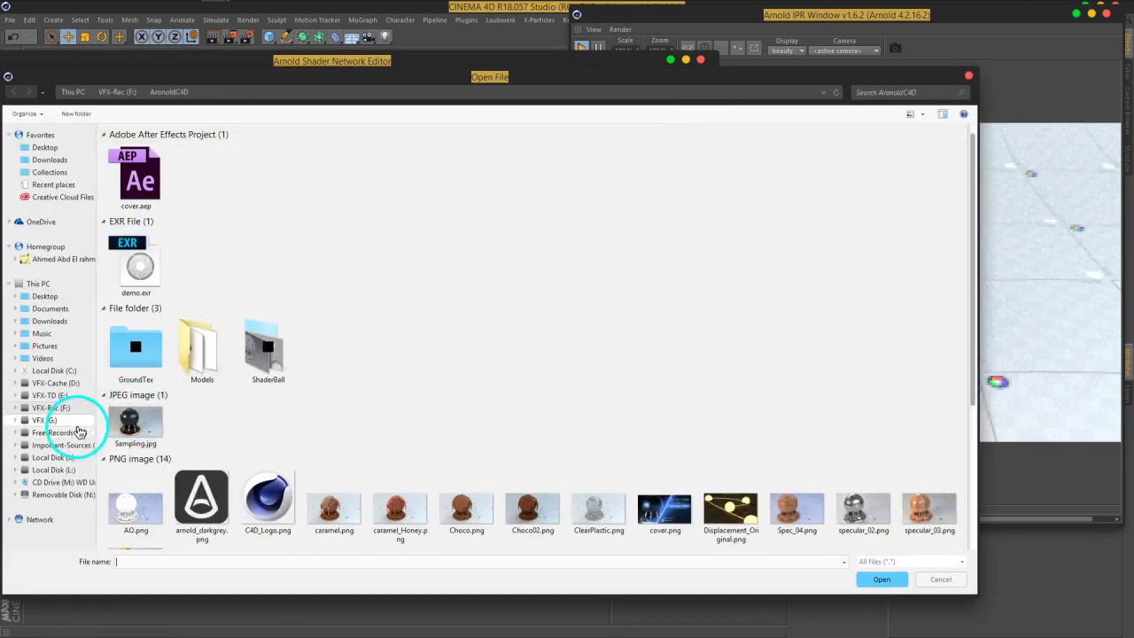
# Load the BW12.png mask from L:\Assets\2D Assets\Textures\Masks as alTriplanar's texture
pyautogui.click(55, 469)
pyautogui.doubleClick(133, 237)
pyautogui.doubleClick(158, 217)
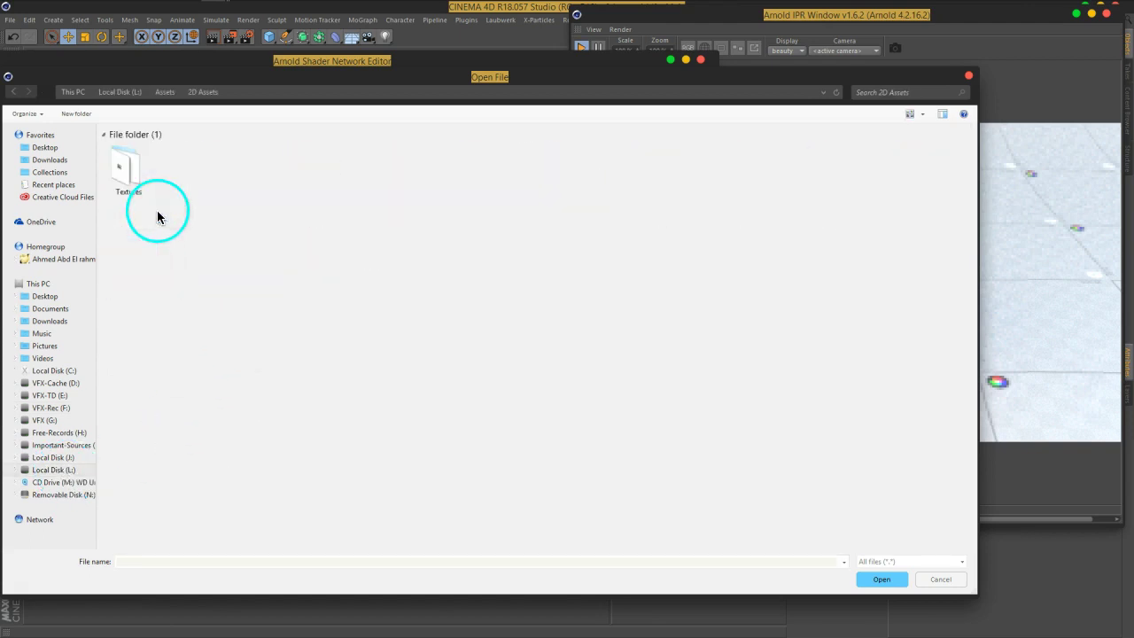
pyautogui.doubleClick(136, 188)
pyautogui.doubleClick(732, 292)
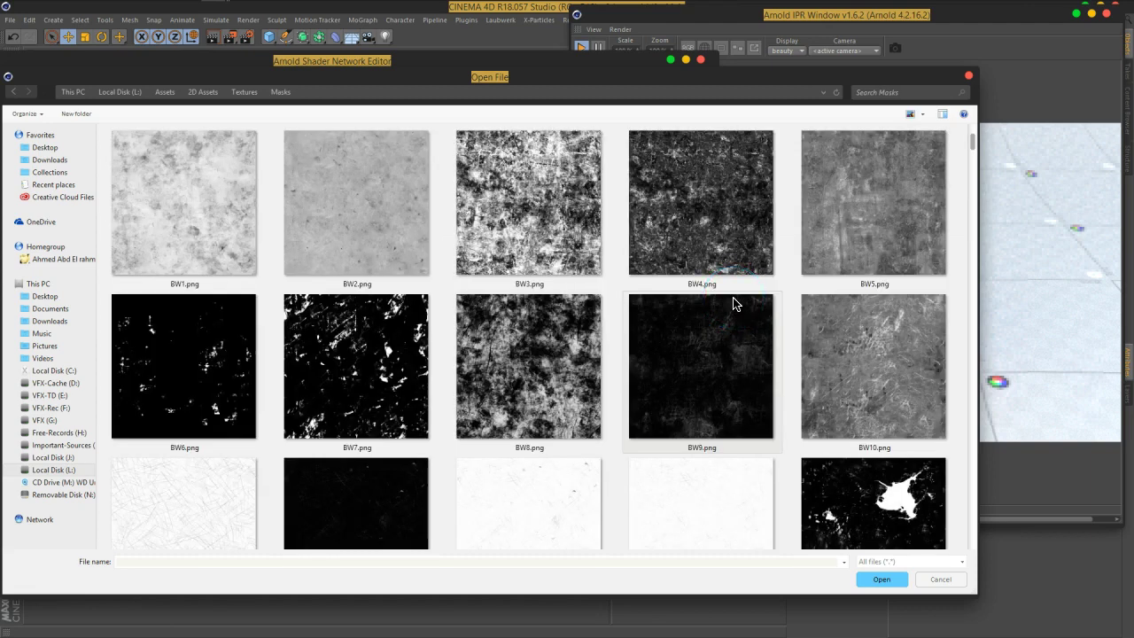
pyautogui.click(469, 471)
pyautogui.click(886, 581)
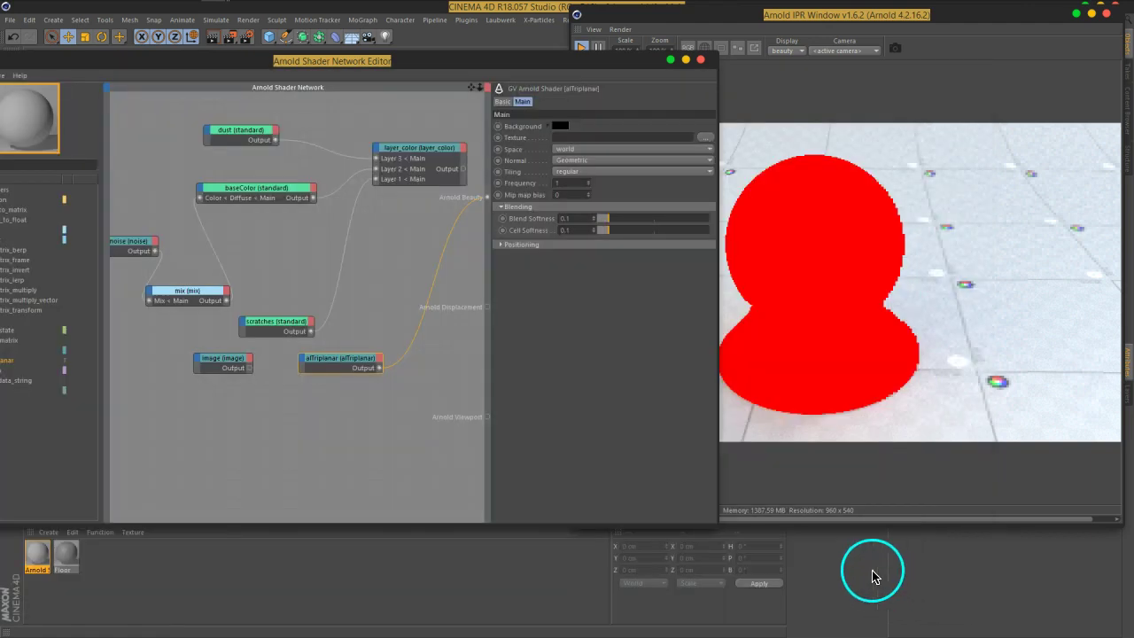
pyautogui.click(582, 369)
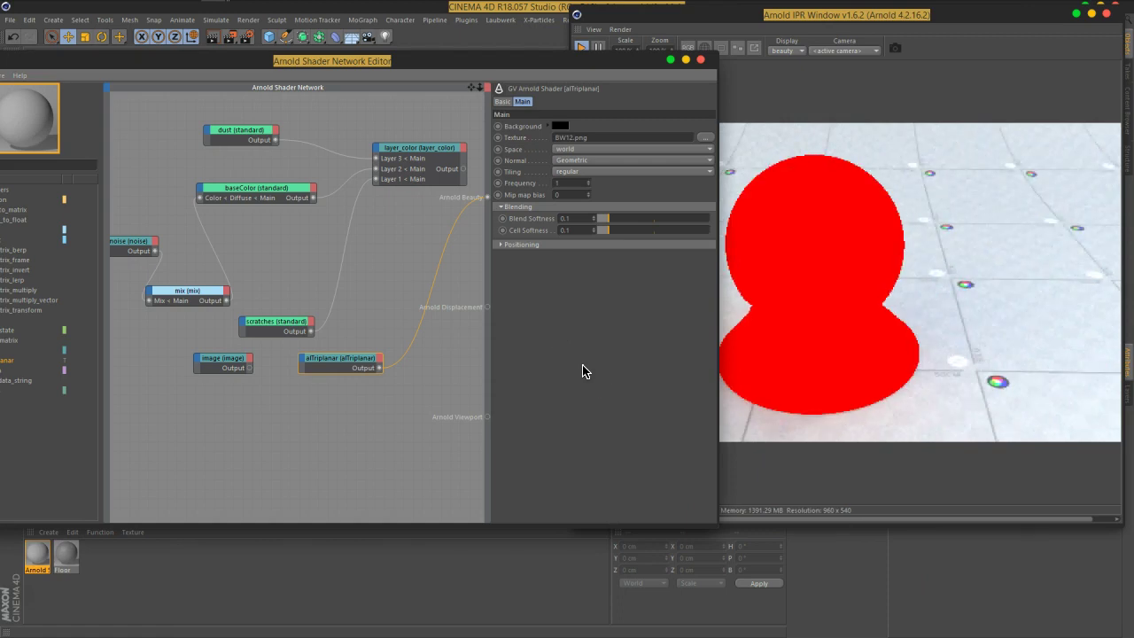
# Try object-space projection, revert to world space, then delete the alTriplanar node
pyautogui.click(929, 108)
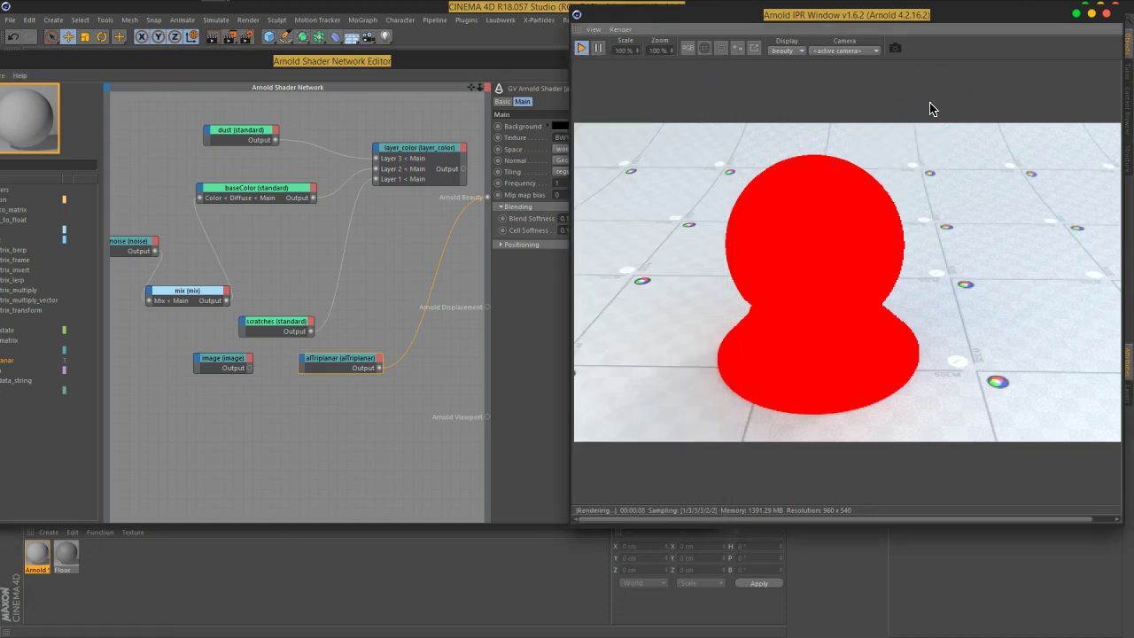
pyautogui.click(347, 367)
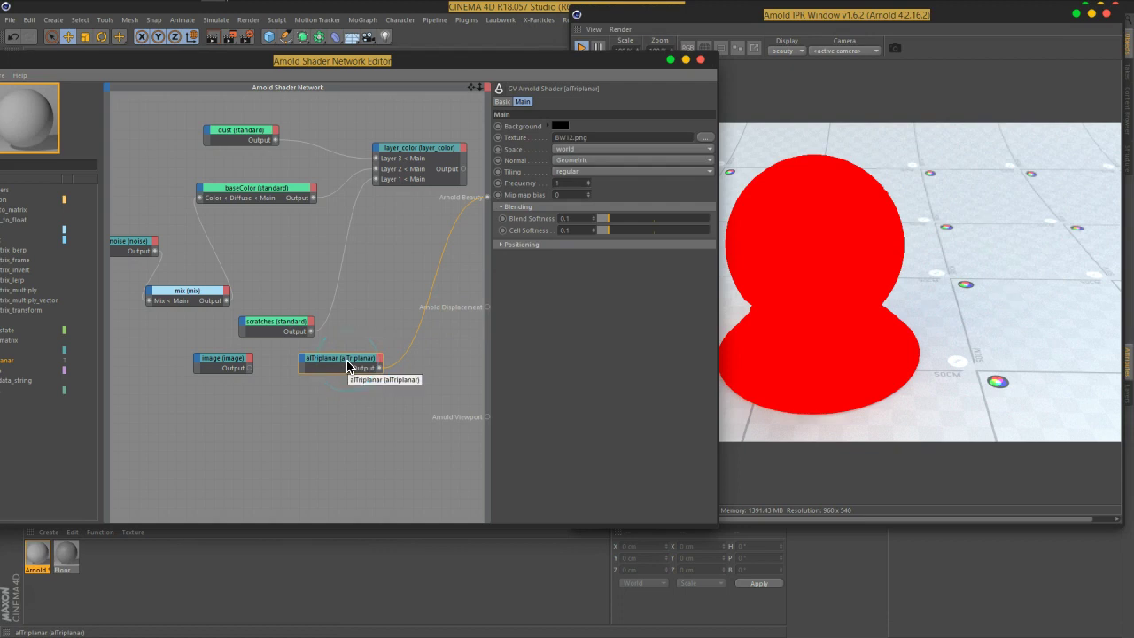
pyautogui.click(620, 150)
pyautogui.click(605, 178)
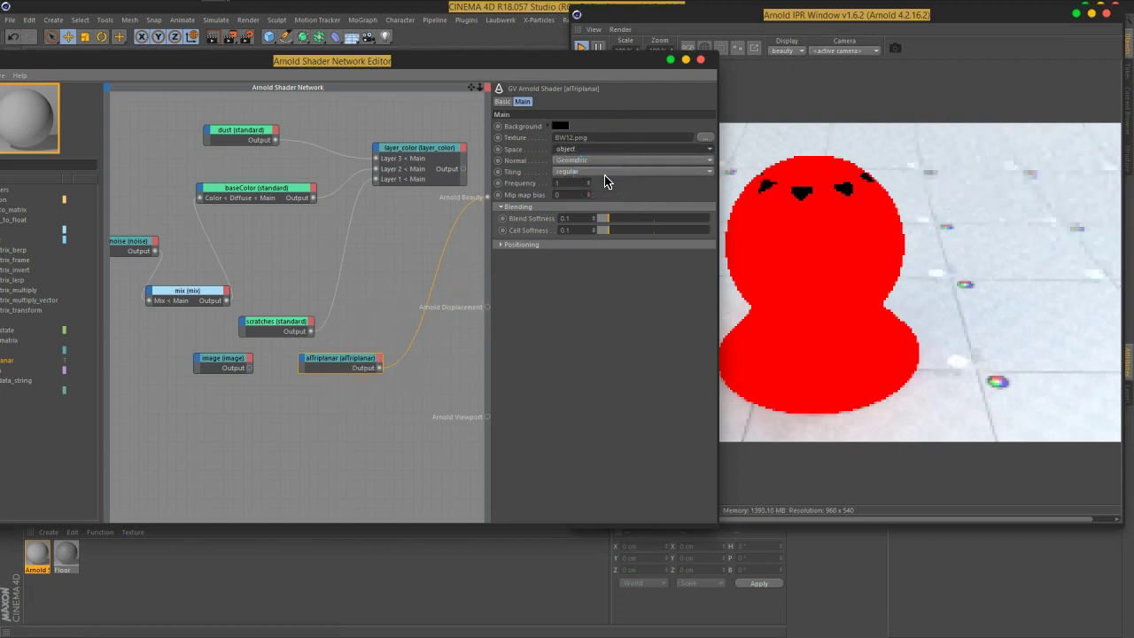
pyautogui.click(598, 152)
pyautogui.click(592, 164)
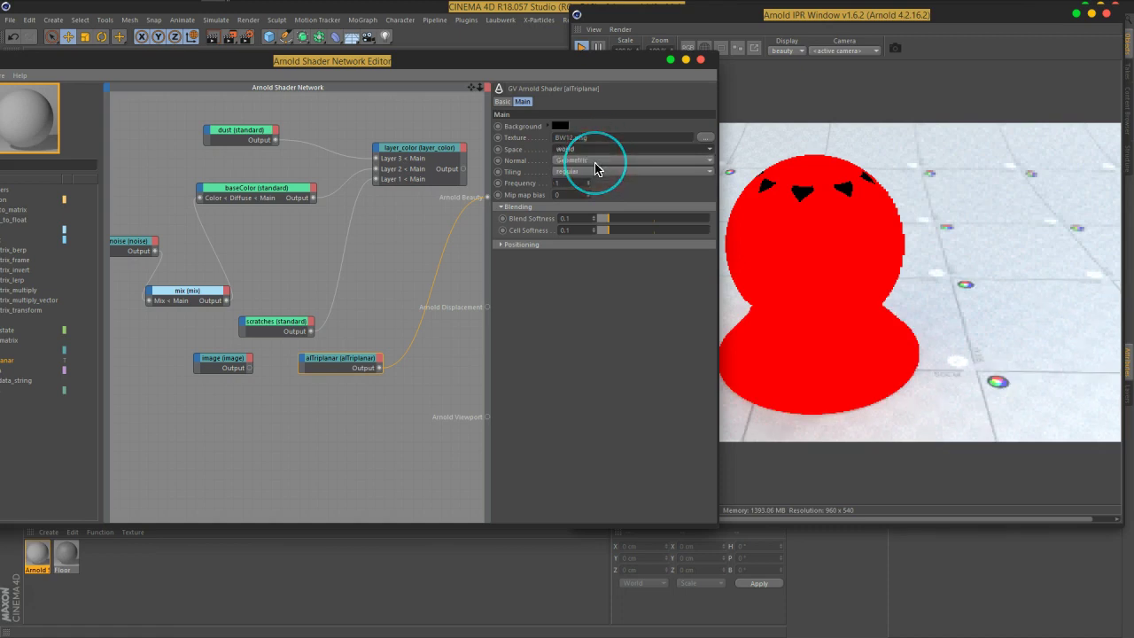
pyautogui.click(366, 359)
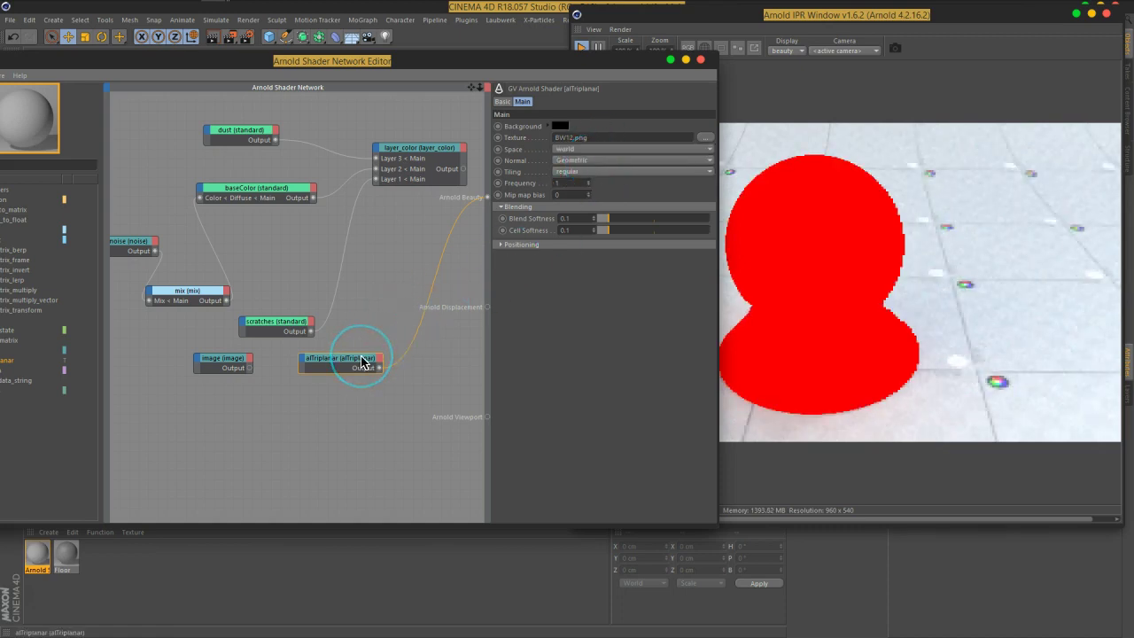
pyautogui.press('Delete')
pyautogui.moveTo(274, 379); pyautogui.dragTo(251, 371)
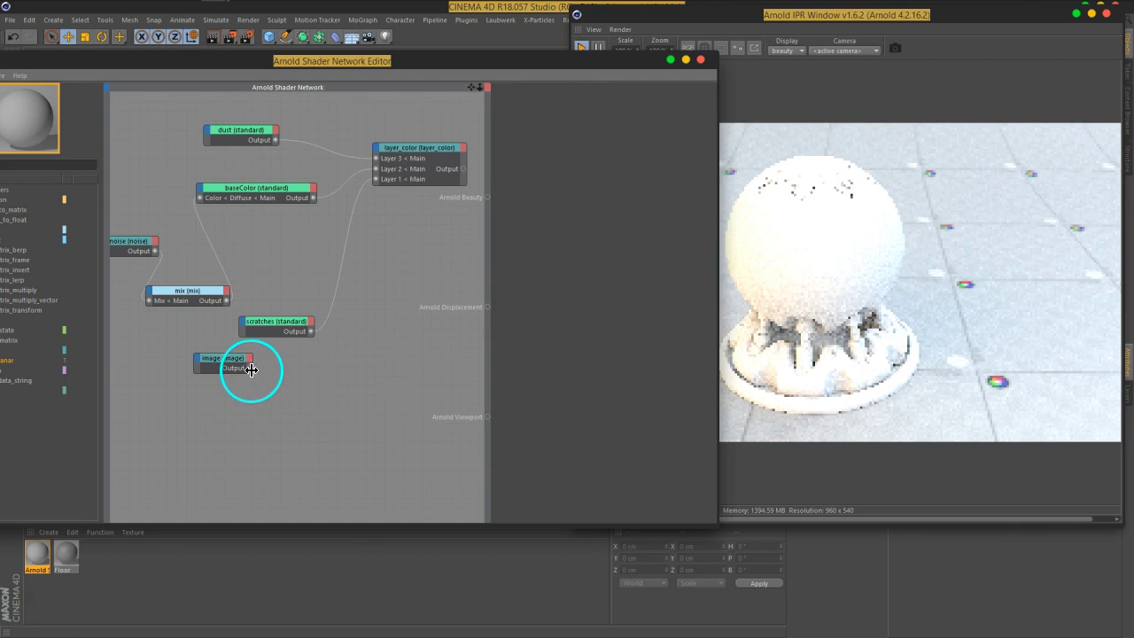
# Connect the image node directly to Arnold Beauty and tile it 3 in U and V
pyautogui.moveTo(248, 372); pyautogui.dragTo(487, 198)
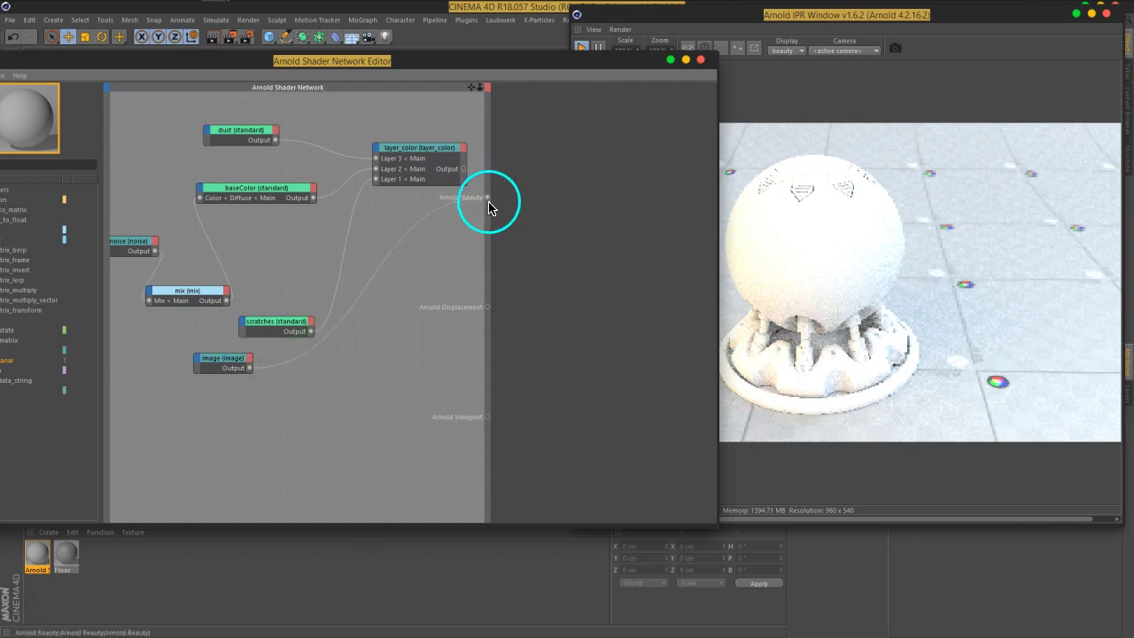
pyautogui.click(227, 365)
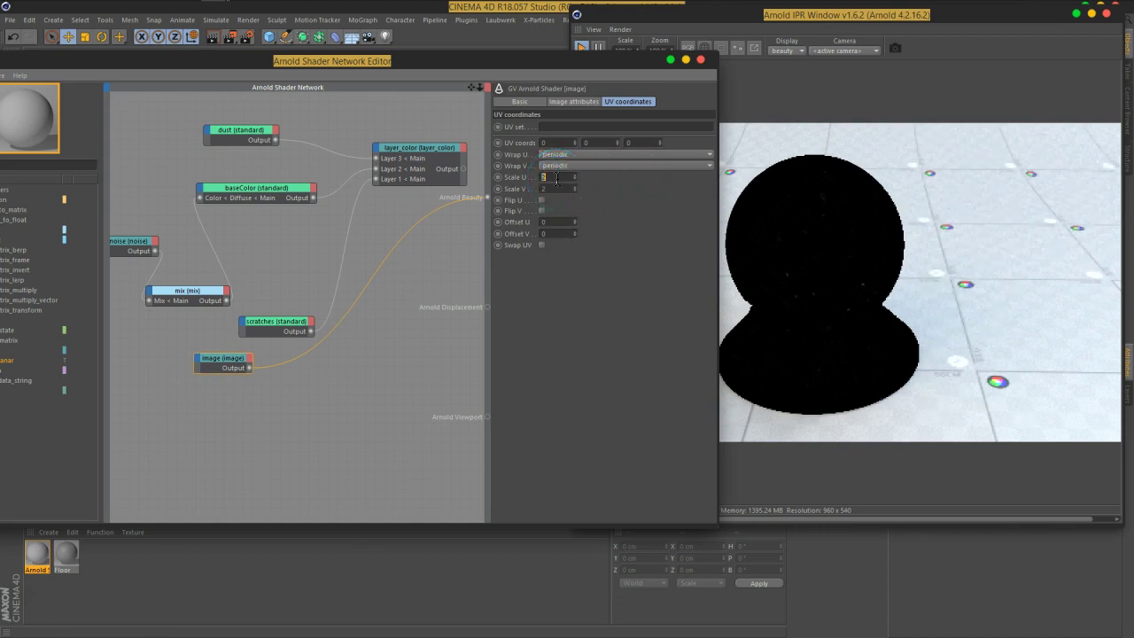
pyautogui.write('3')
pyautogui.press('Return')
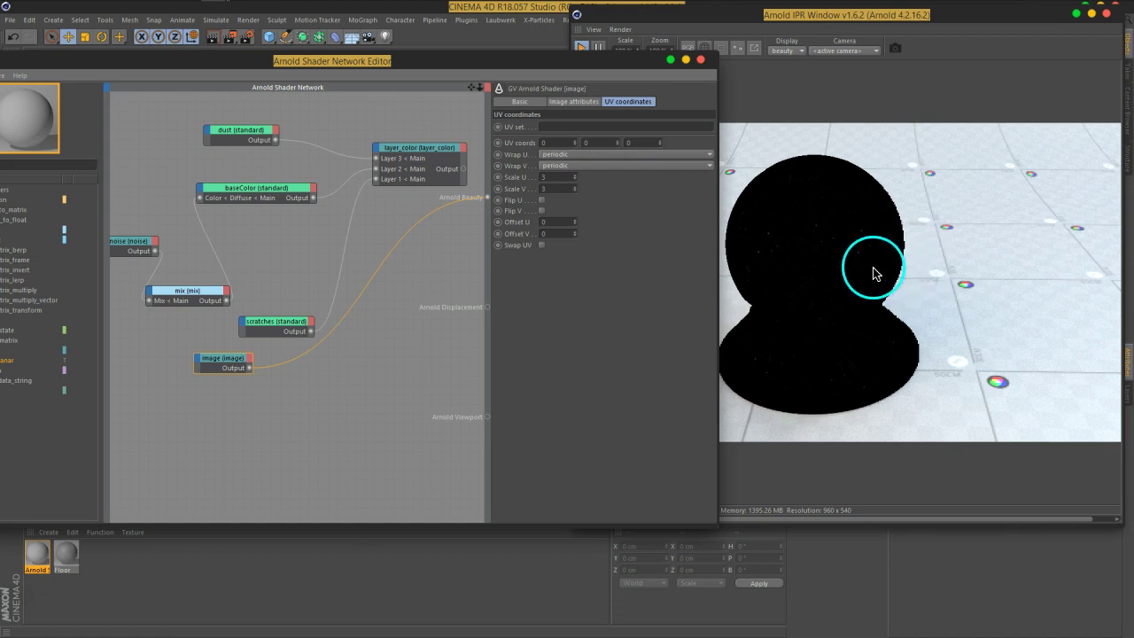
pyautogui.moveTo(505, 62); pyautogui.dragTo(553, 53)
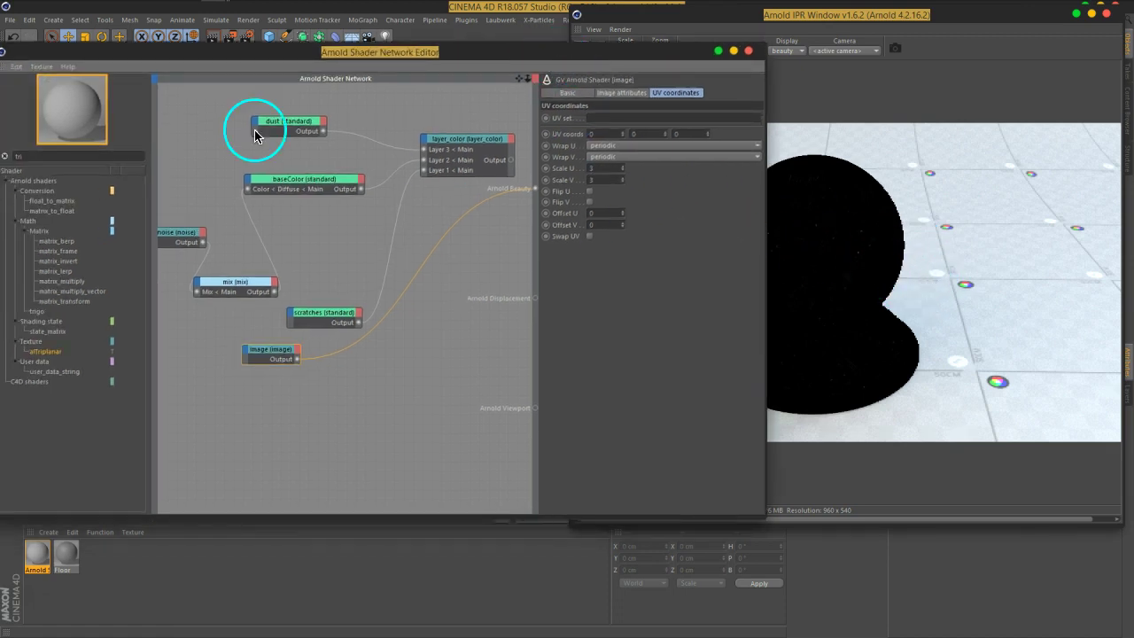
# Insert a ramp_float node after the image node and place them side by side
pyautogui.click(94, 156)
pyautogui.write('amp')
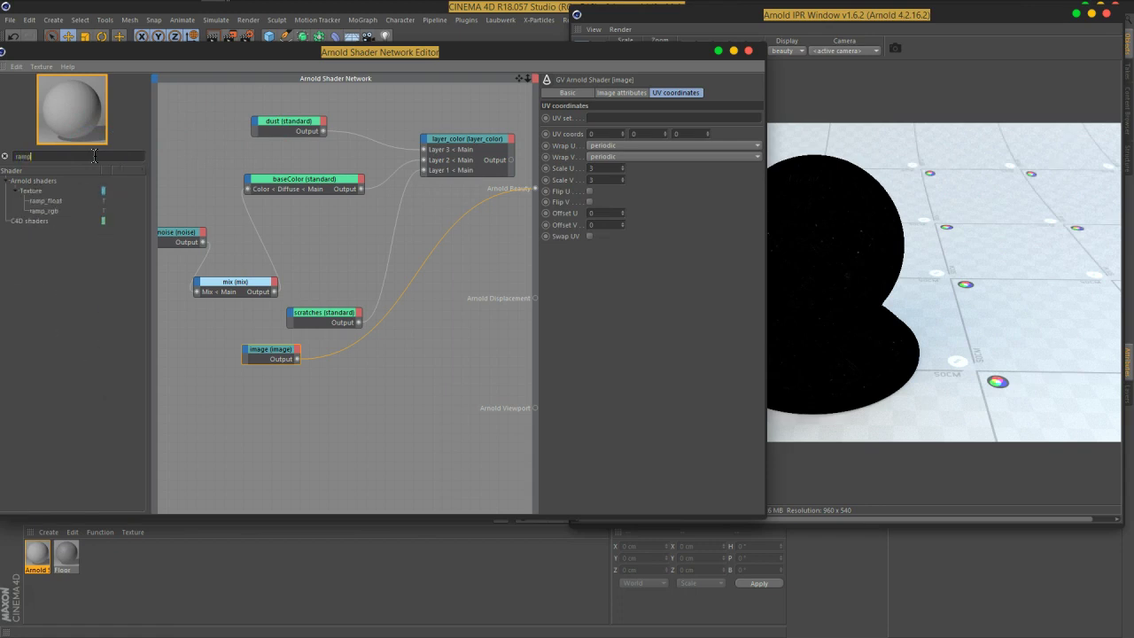
pyautogui.click(50, 203)
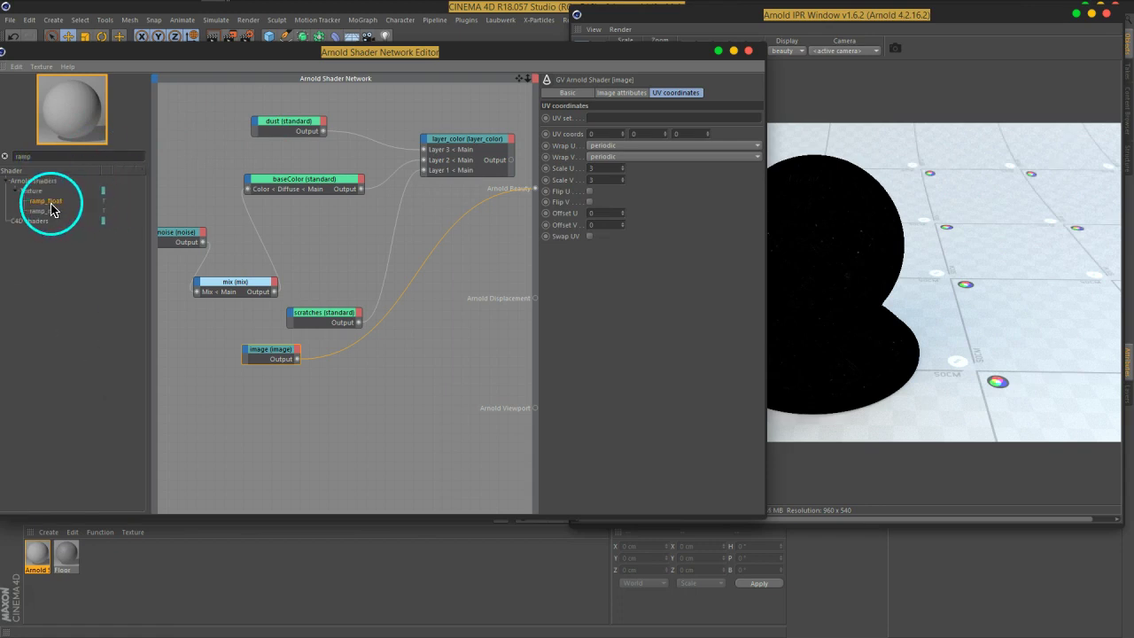
pyautogui.moveTo(49, 208); pyautogui.dragTo(270, 355)
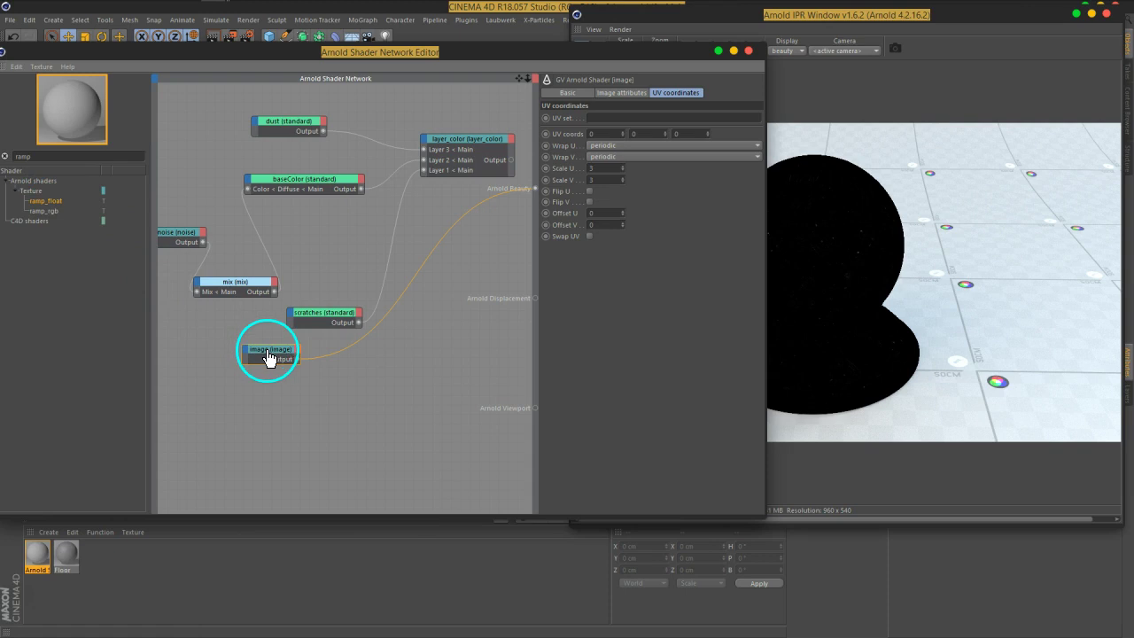
pyautogui.click(300, 374)
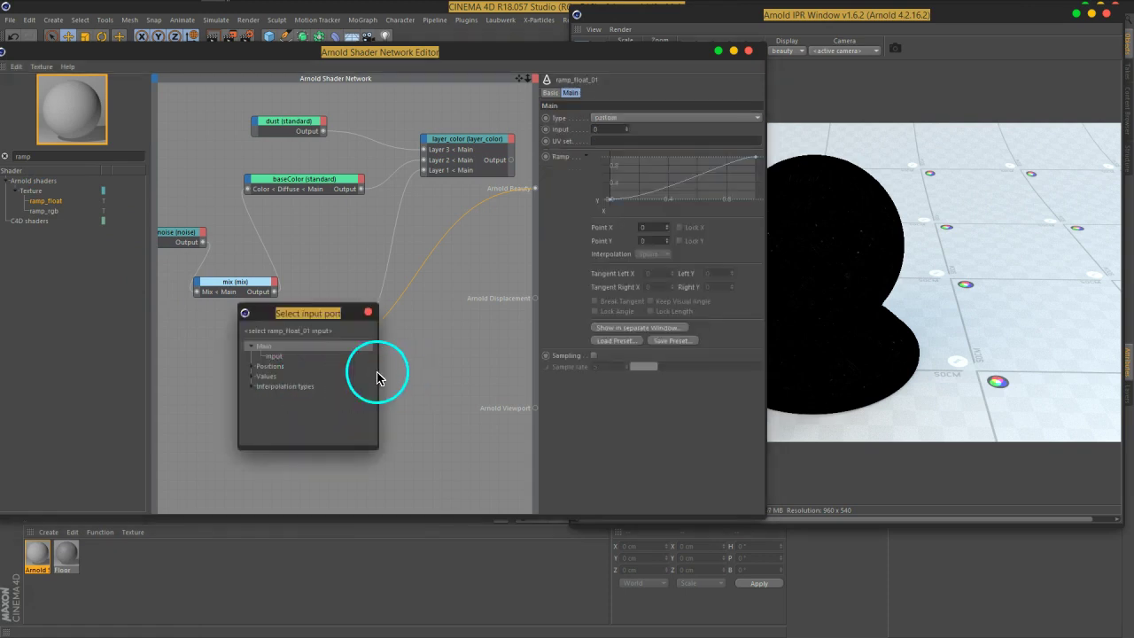
pyautogui.click(279, 356)
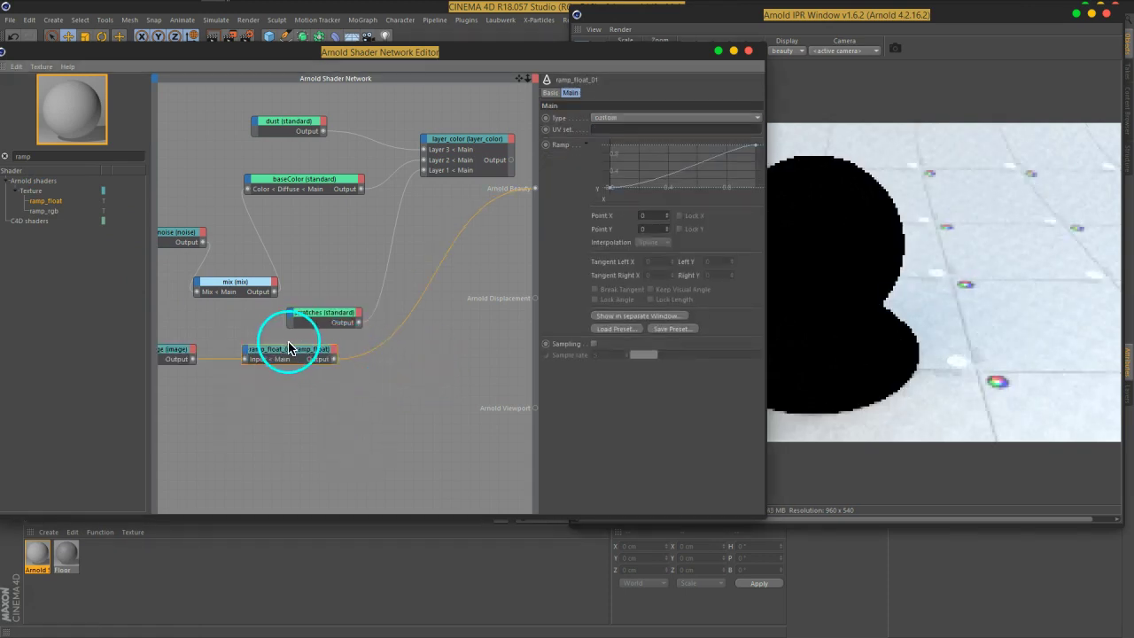
pyautogui.moveTo(293, 357); pyautogui.dragTo(403, 347)
pyautogui.moveTo(163, 357)
pyautogui.mouseDown()
pyautogui.moveTo(292, 370)
pyautogui.moveTo(277, 365)
pyautogui.mouseUp()
# Invert the ramp_float_01 curve so it falls from 1 to 0
pyautogui.click(389, 346)
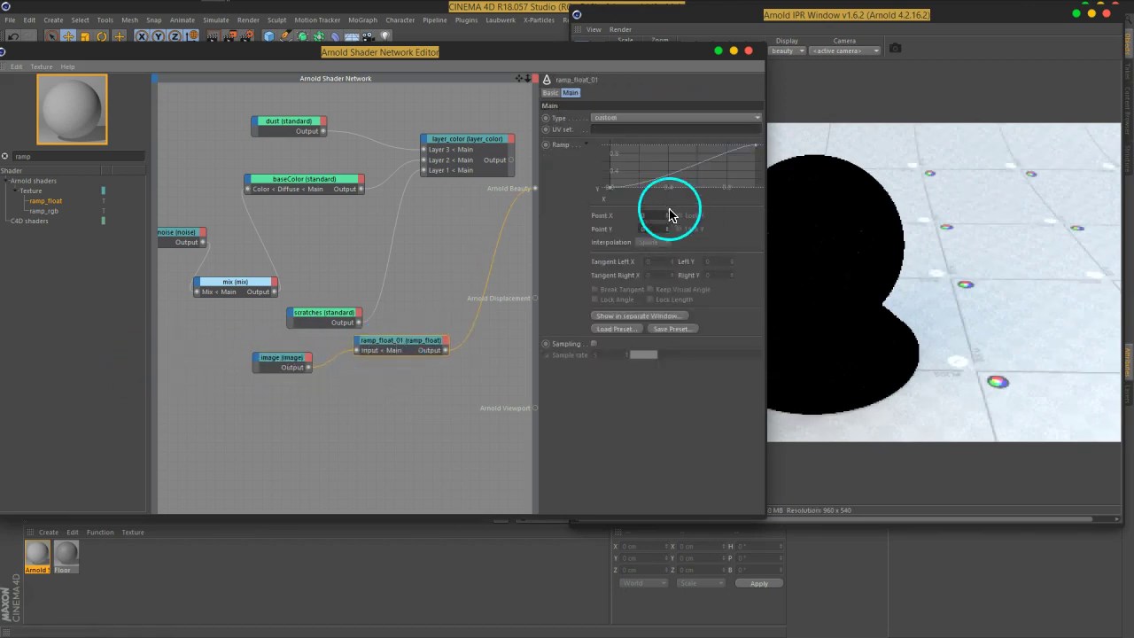
pyautogui.moveTo(613, 189); pyautogui.dragTo(599, 144)
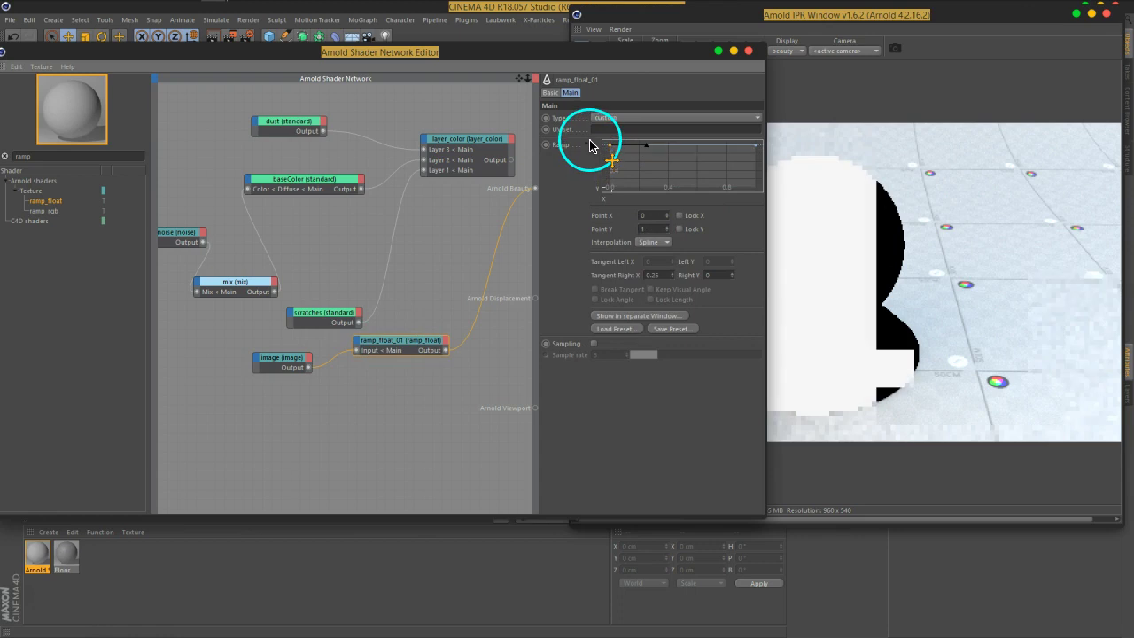
pyautogui.moveTo(754, 145); pyautogui.dragTo(755, 189)
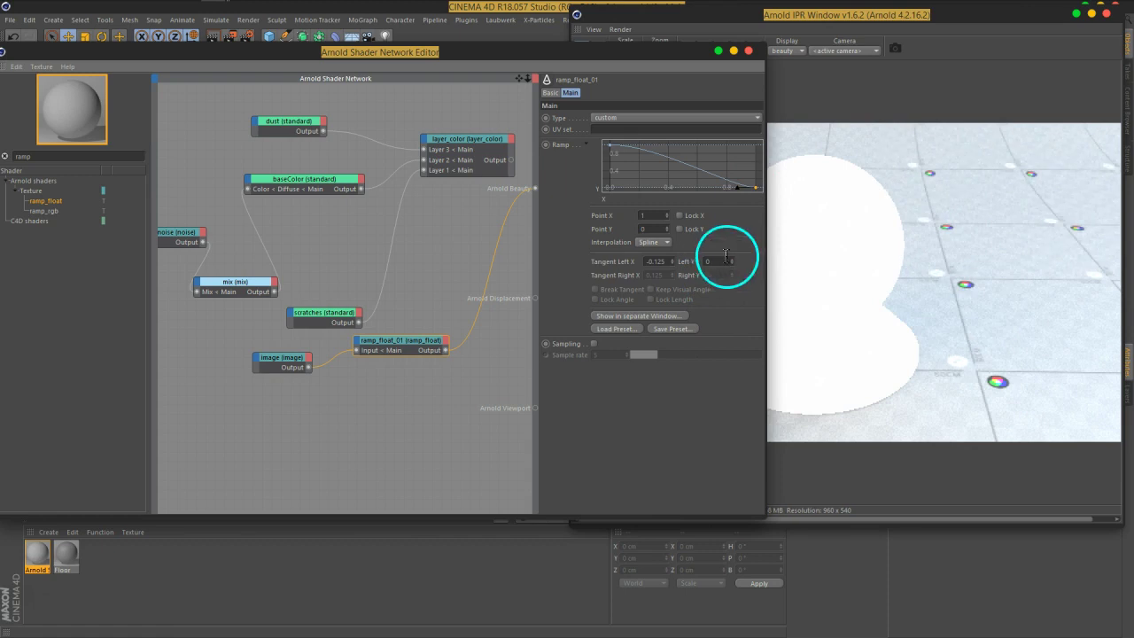
pyautogui.moveTo(631, 50)
pyautogui.mouseDown()
pyautogui.moveTo(485, 59)
pyautogui.moveTo(533, 69)
pyautogui.mouseUp()
pyautogui.click(529, 175)
pyautogui.moveTo(507, 159)
pyautogui.mouseDown()
pyautogui.moveTo(655, 203)
pyautogui.moveTo(435, 195)
pyautogui.mouseUp()
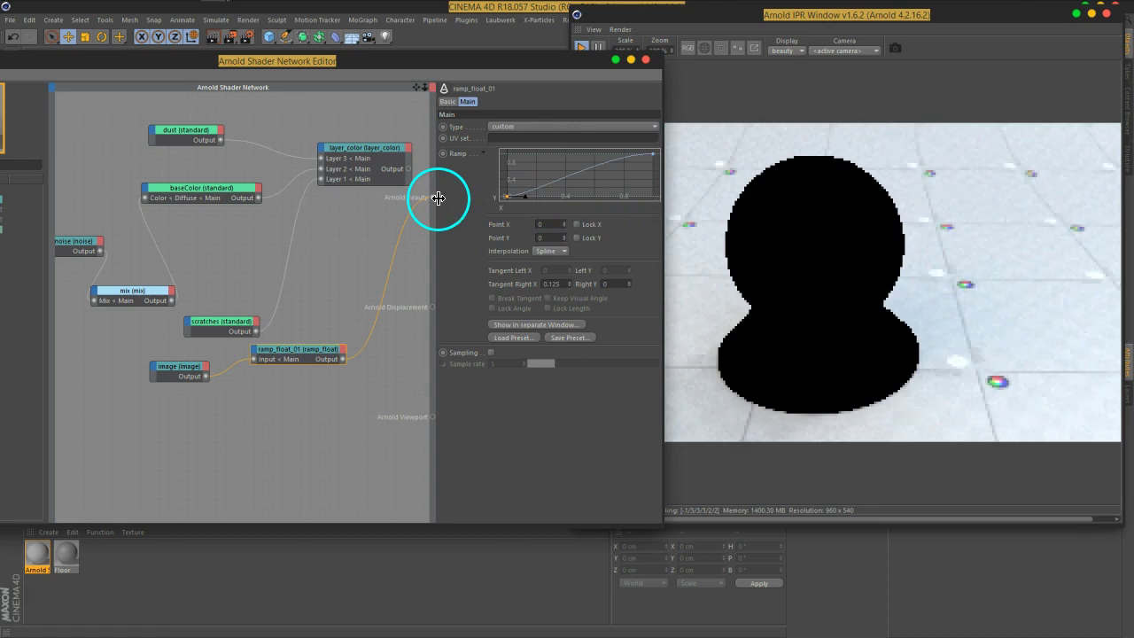
pyautogui.moveTo(655, 156); pyautogui.dragTo(653, 197)
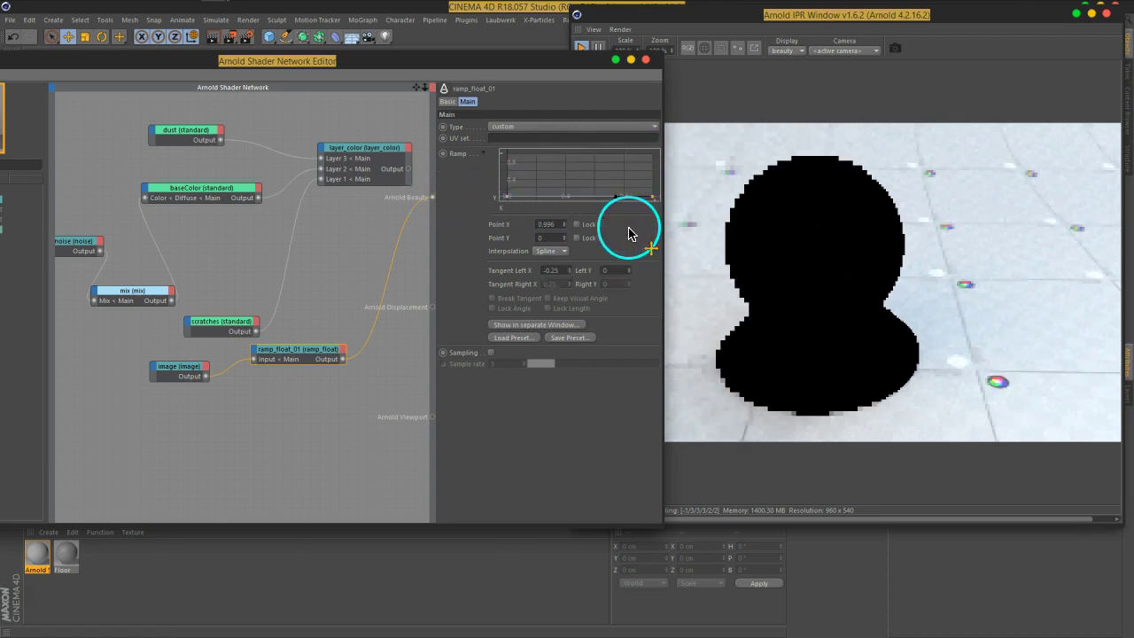
pyautogui.moveTo(505, 197); pyautogui.dragTo(490, 129)
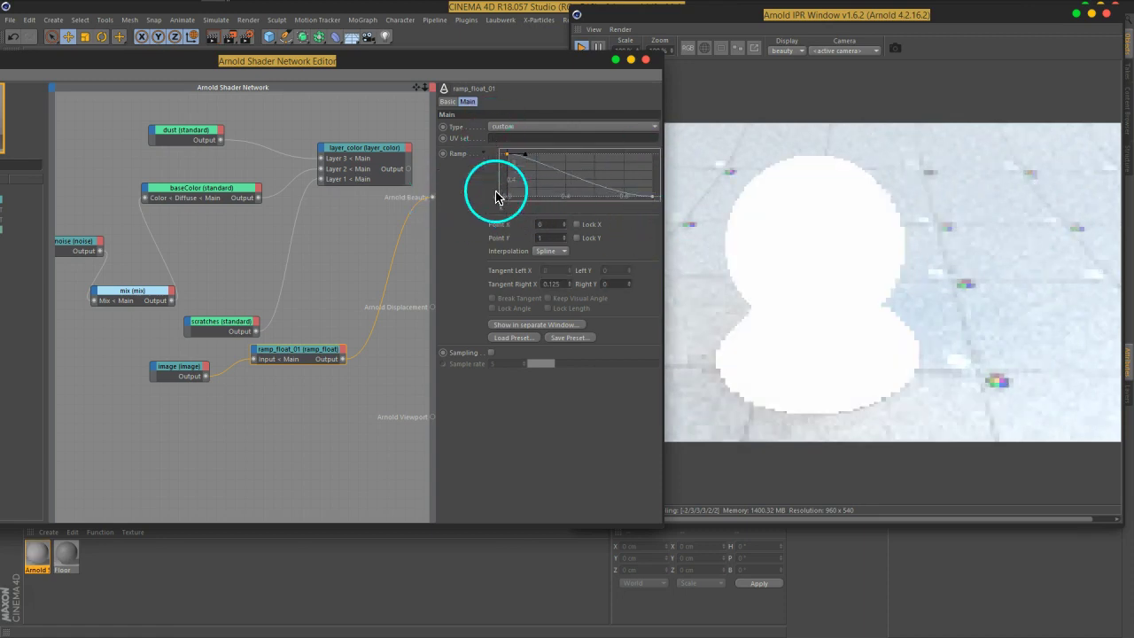
pyautogui.moveTo(813, 357); pyautogui.dragTo(896, 343)
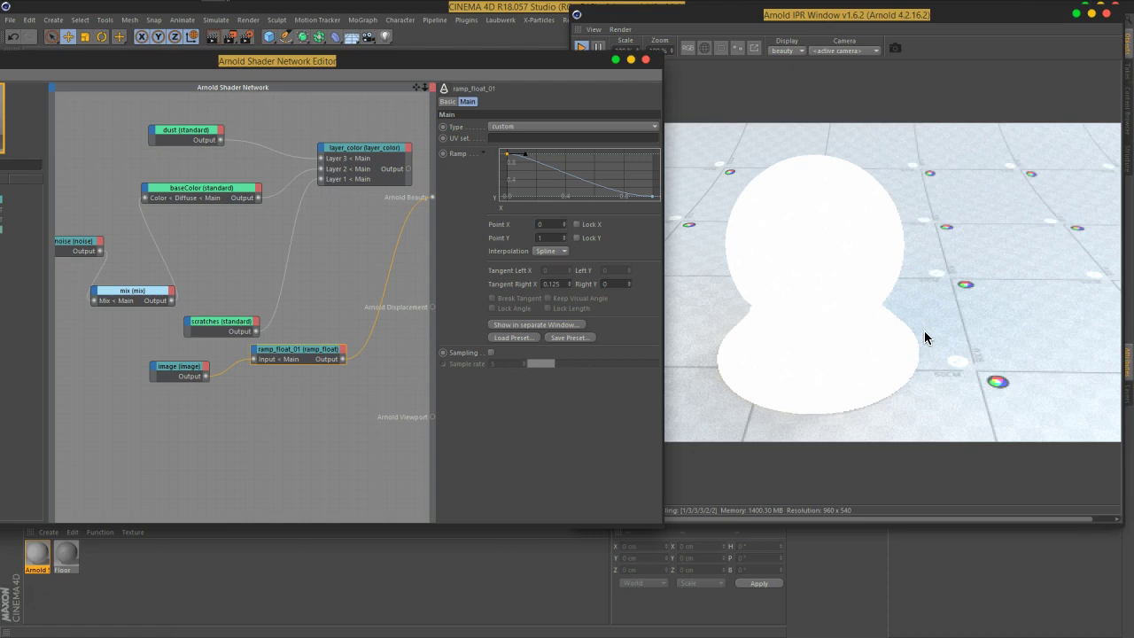
pyautogui.moveTo(340, 357)
pyautogui.mouseDown()
pyautogui.moveTo(363, 352)
pyautogui.moveTo(372, 331)
pyautogui.moveTo(365, 356)
pyautogui.moveTo(321, 156)
pyautogui.mouseUp()
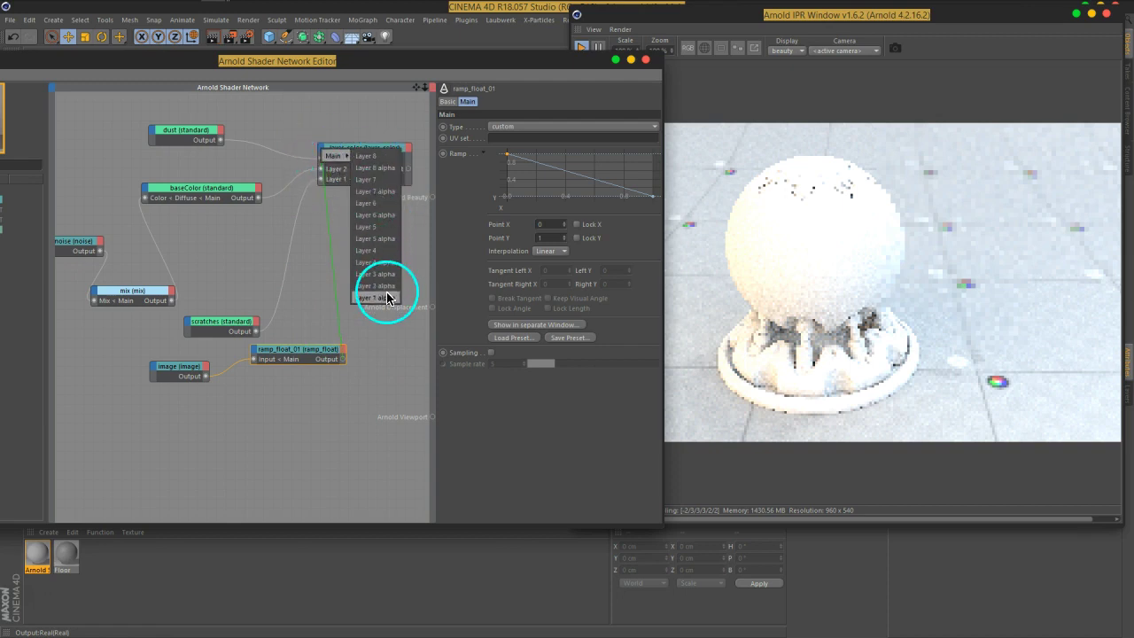
# Drive layer_color's Layer 2 alpha with the ramp output and set Layer 3 alpha to 0
pyautogui.click(386, 287)
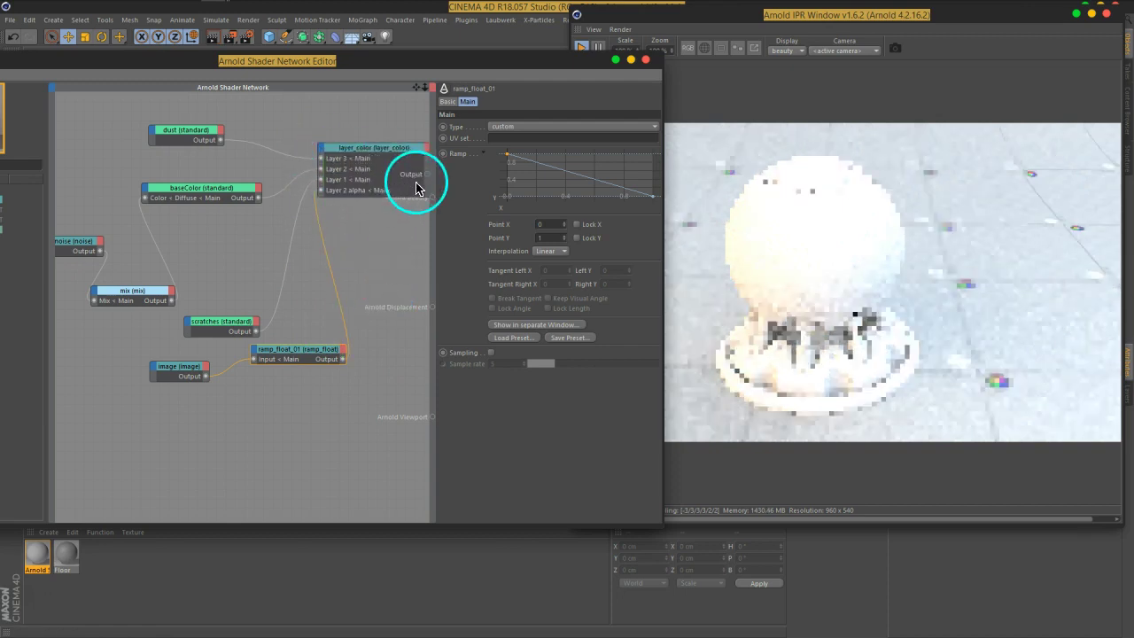
pyautogui.click(365, 154)
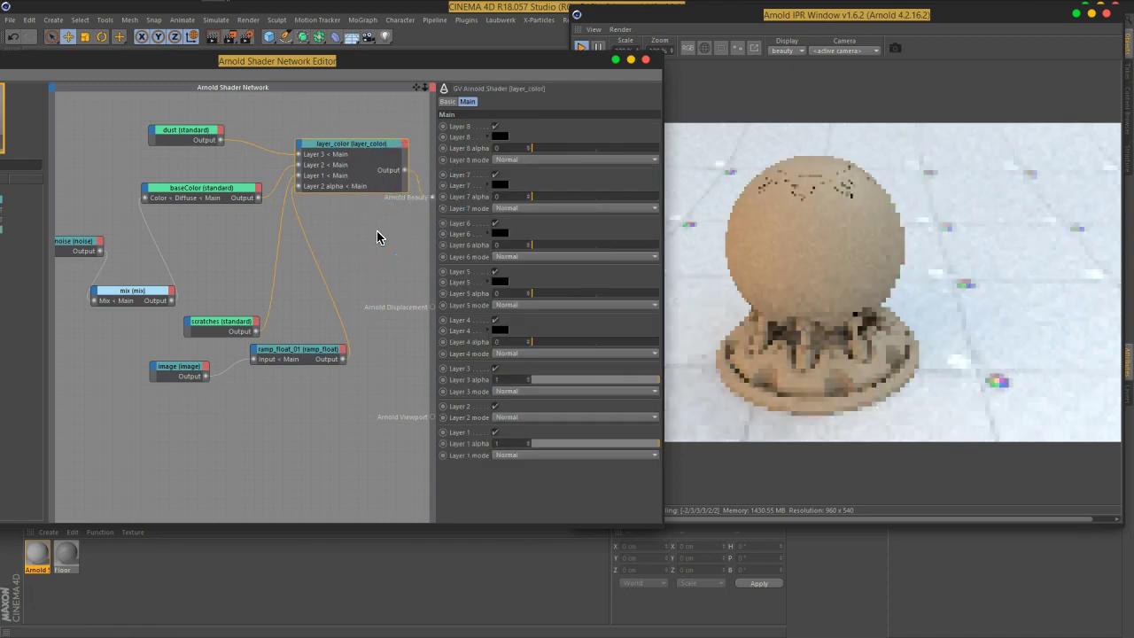
pyautogui.moveTo(222, 326); pyautogui.dragTo(217, 262)
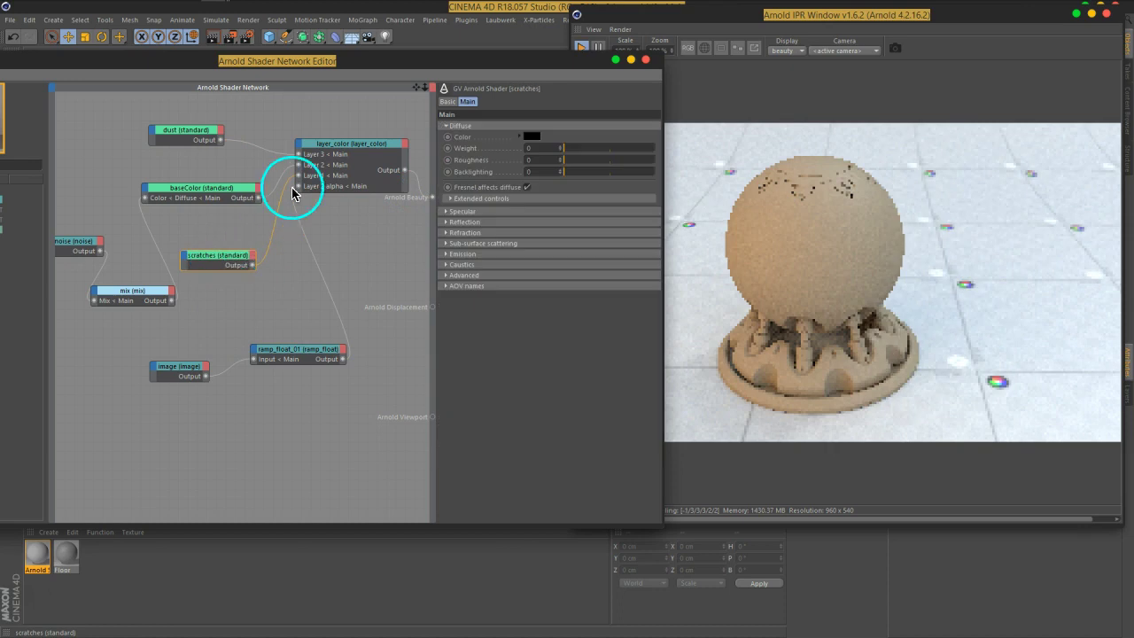
pyautogui.click(343, 153)
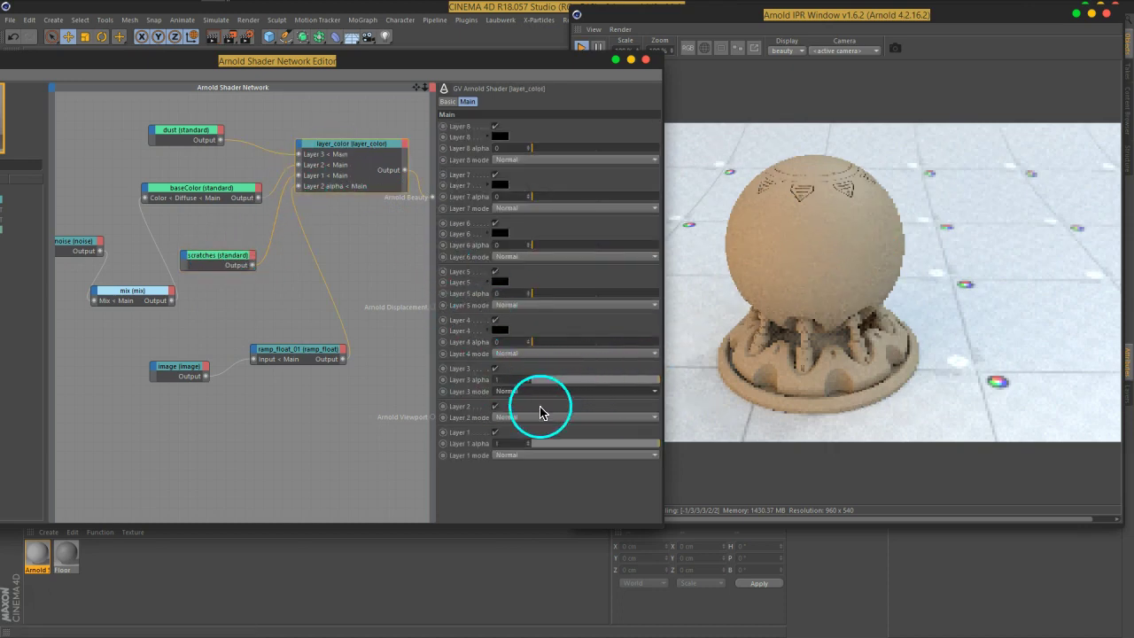
pyautogui.moveTo(599, 379); pyautogui.dragTo(495, 379)
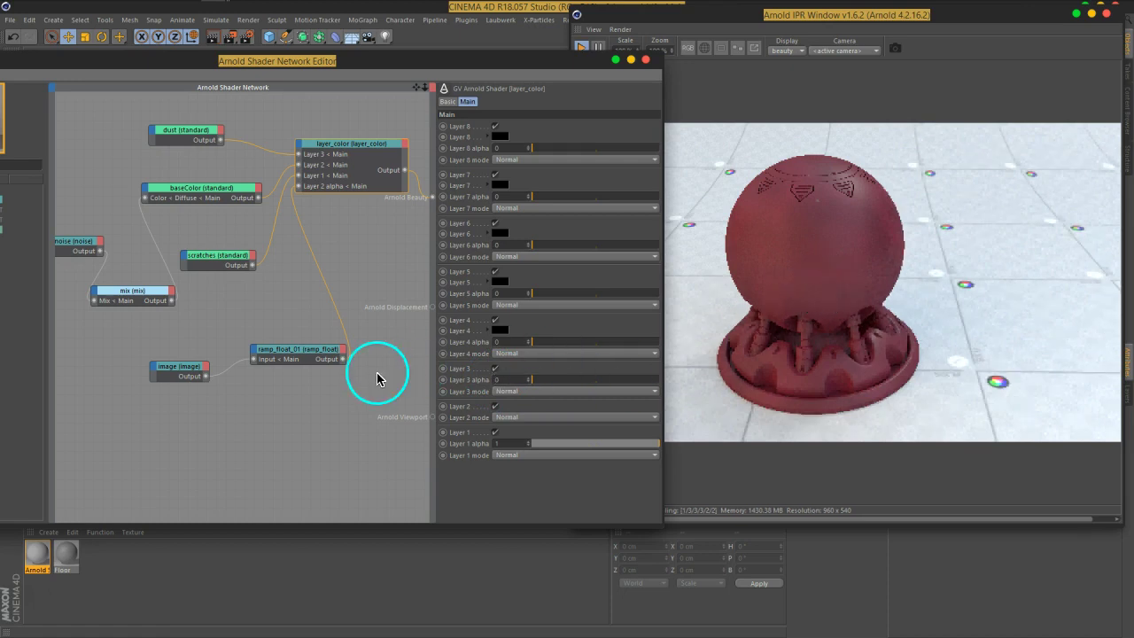
# Set the image node's UV Scale U and Scale V to 3
pyautogui.click(180, 369)
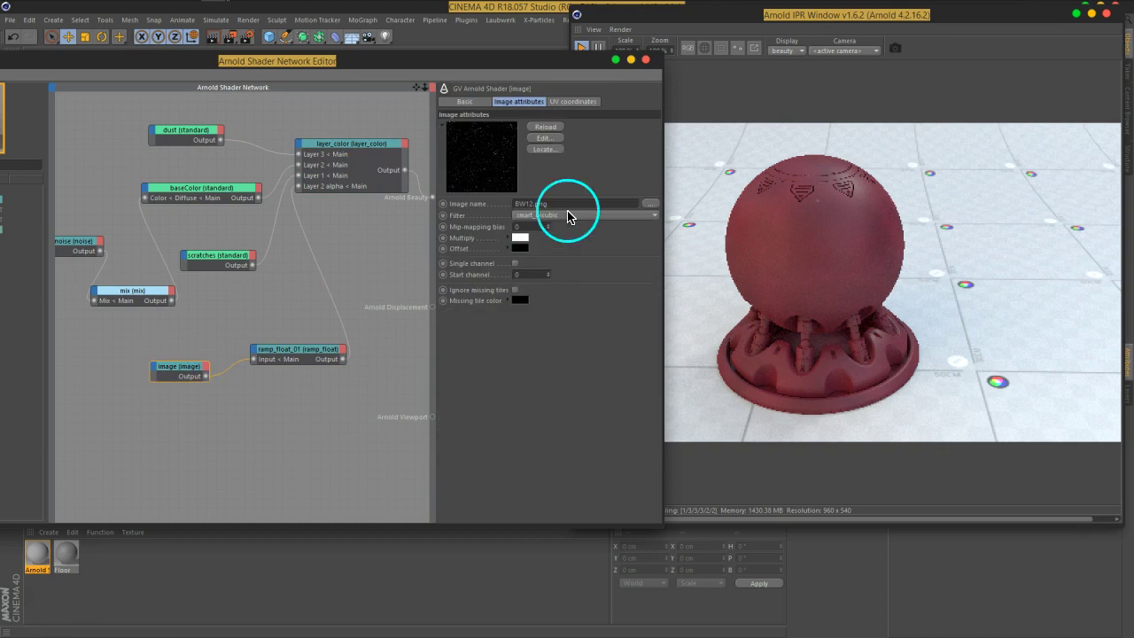
pyautogui.click(560, 102)
pyautogui.write('3')
pyautogui.press('Return')
pyautogui.click(508, 189)
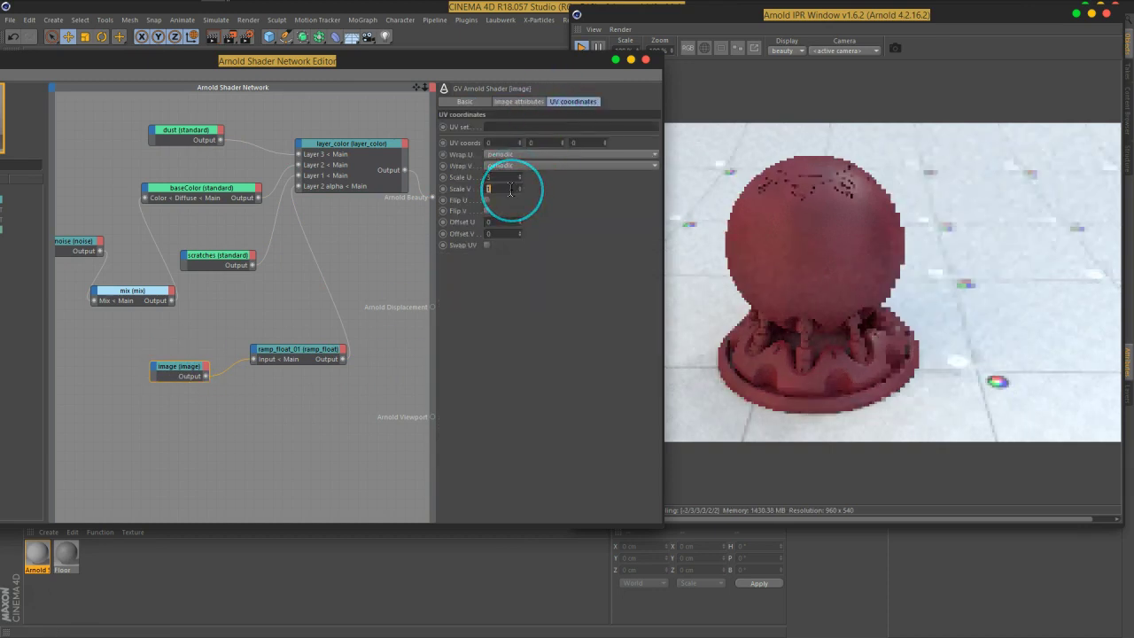
pyautogui.write('3')
pyautogui.press('Return')
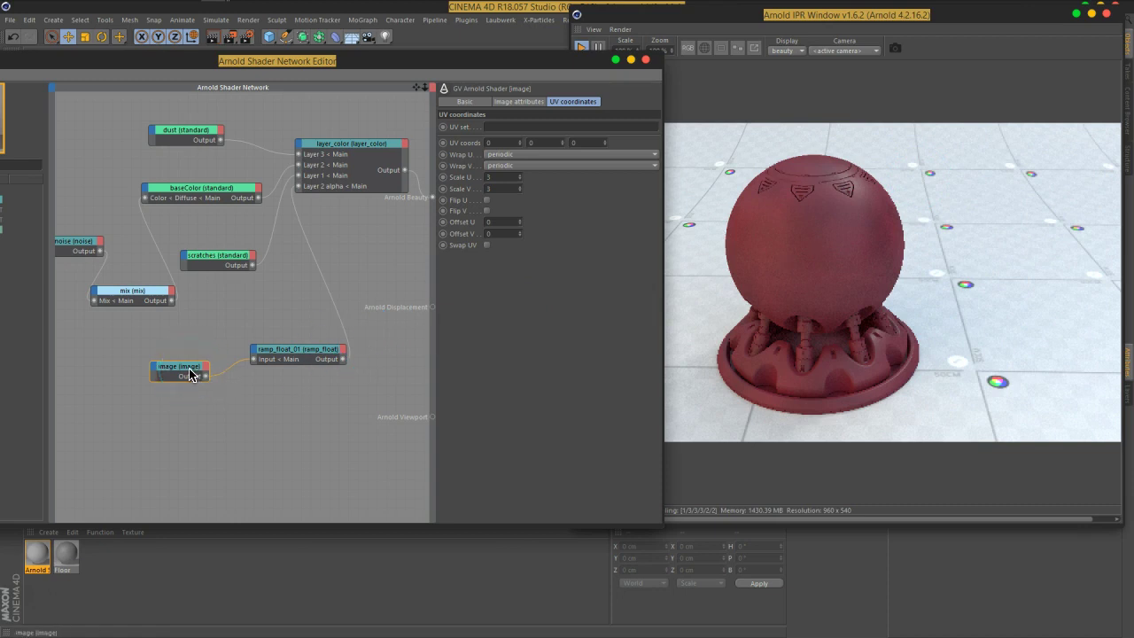
# Swap the image node's mask from BW12.png to BW6.png, copying it into the project
pyautogui.click(519, 101)
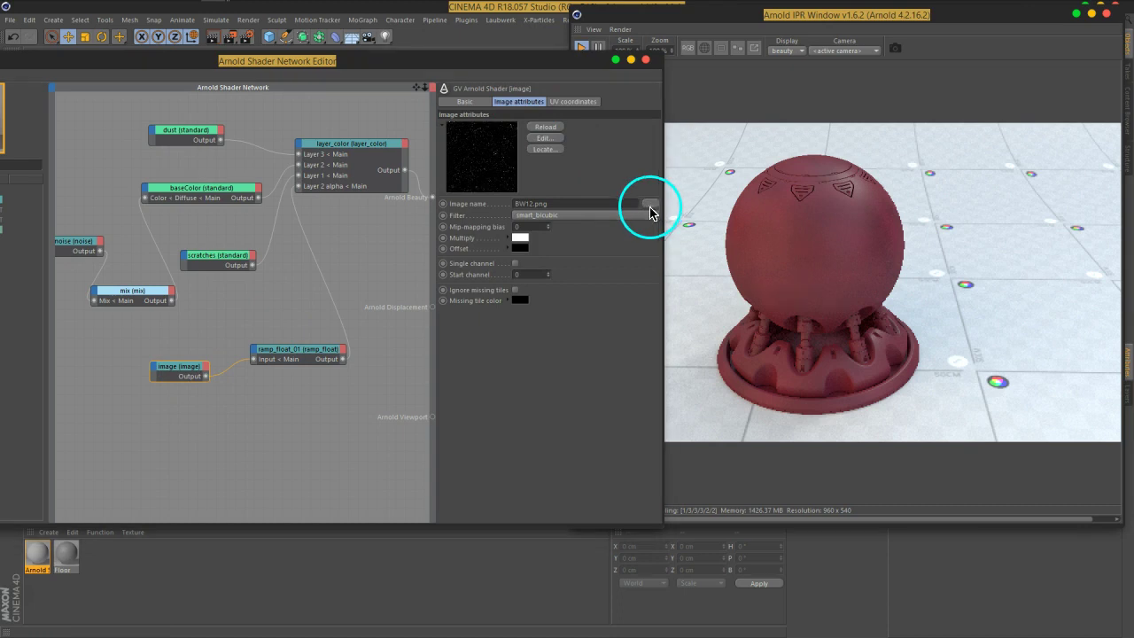
pyautogui.click(651, 213)
pyautogui.click(519, 324)
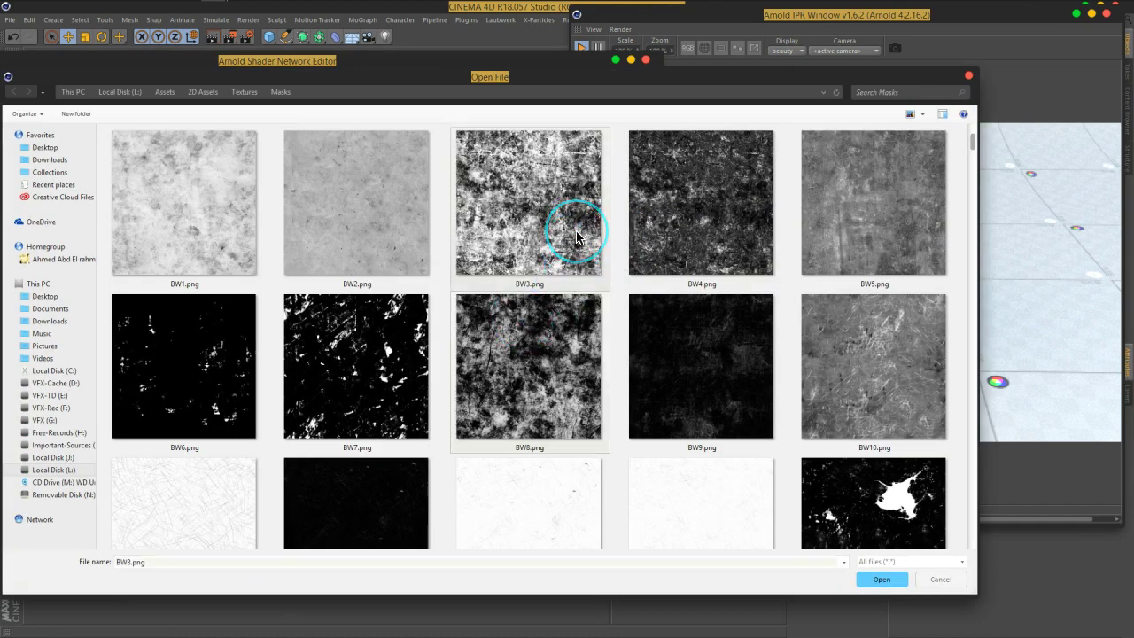
pyautogui.scroll(-4, 576, 235)
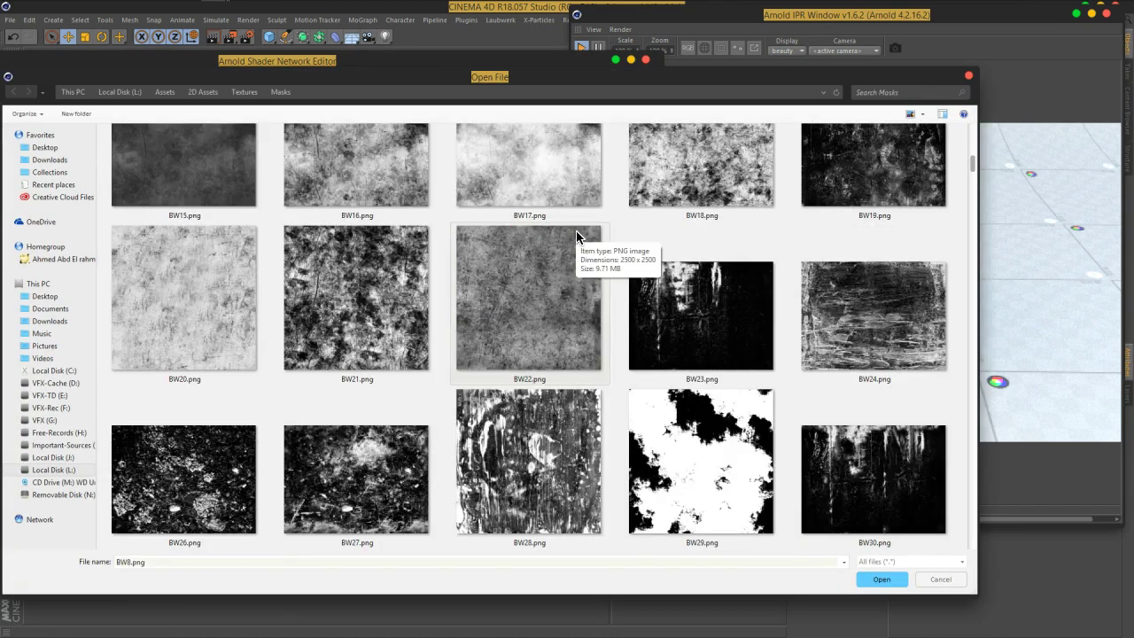
pyautogui.scroll(2, 576, 235)
pyautogui.scroll(1, 576, 234)
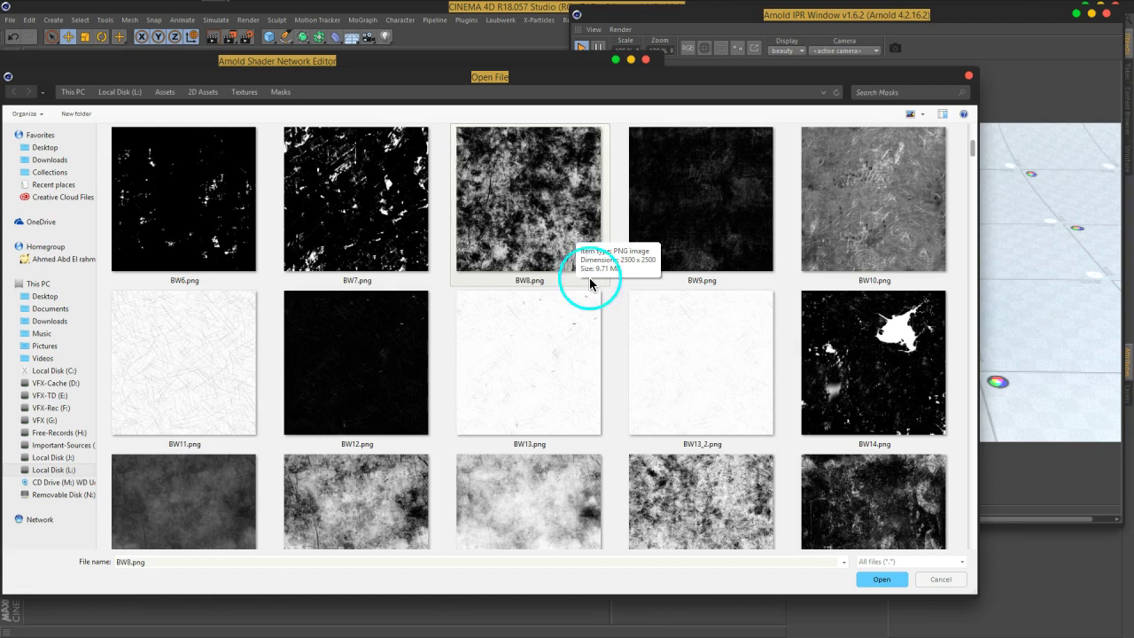
pyautogui.click(203, 226)
pyautogui.click(886, 580)
pyautogui.click(576, 363)
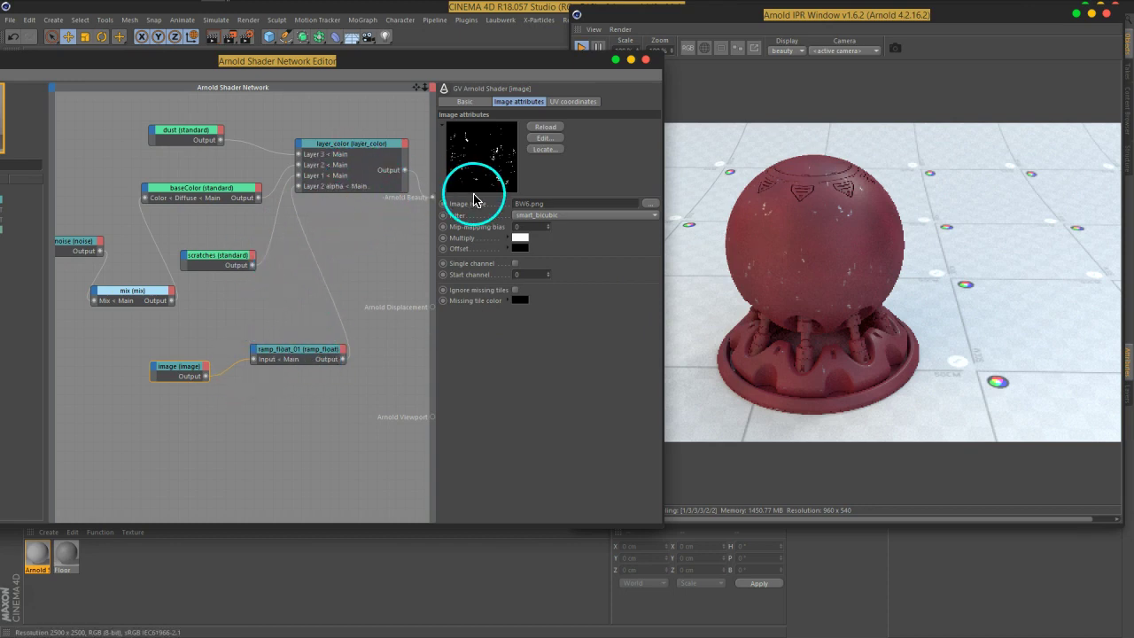
# Move the image and ramp_float_01 nodes further left in the shader graph
pyautogui.moveTo(832, 241); pyautogui.dragTo(866, 251)
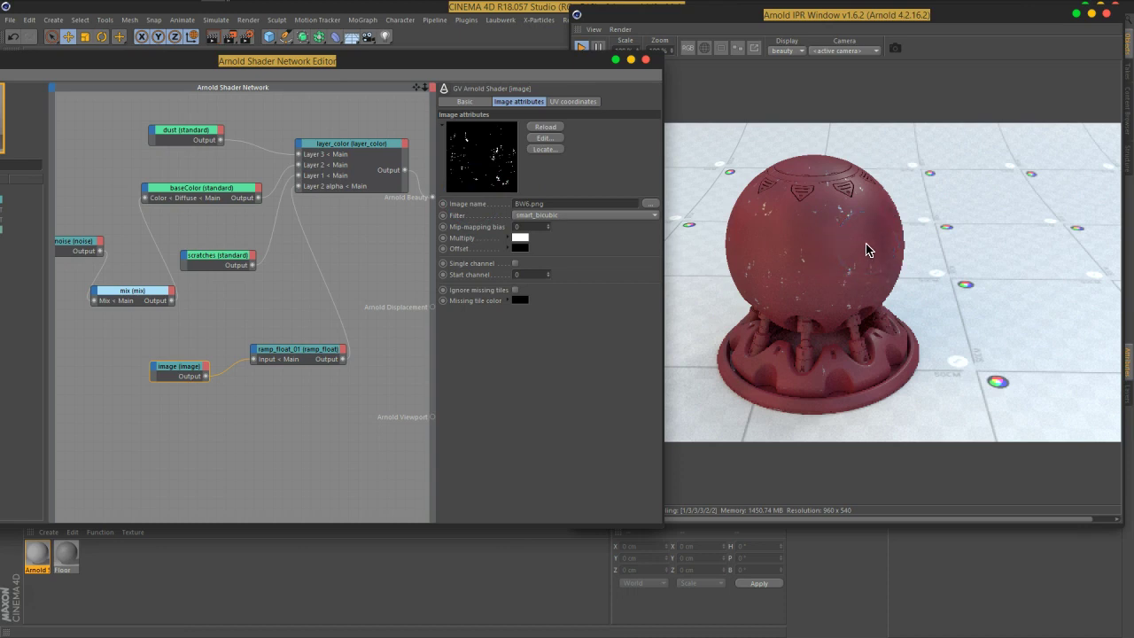
pyautogui.moveTo(866, 251); pyautogui.dragTo(842, 216)
pyautogui.click(304, 325)
pyautogui.moveTo(304, 325); pyautogui.dragTo(245, 268)
pyautogui.moveTo(188, 370); pyautogui.dragTo(136, 366)
pyautogui.moveTo(295, 357); pyautogui.dragTo(241, 365)
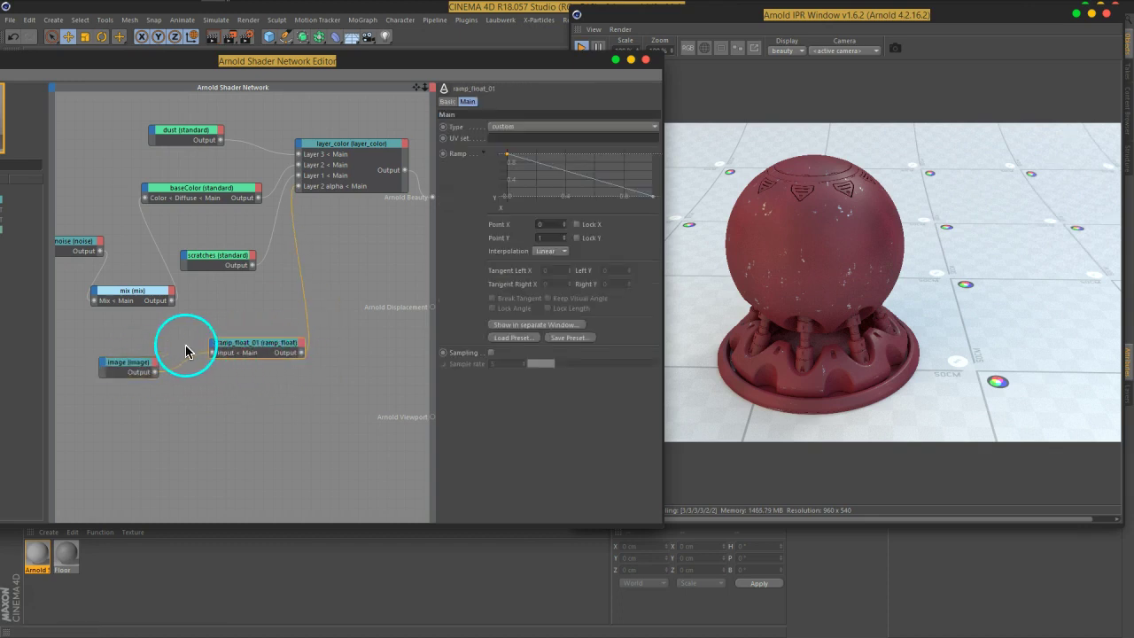
pyautogui.moveTo(81, 335); pyautogui.dragTo(342, 392)
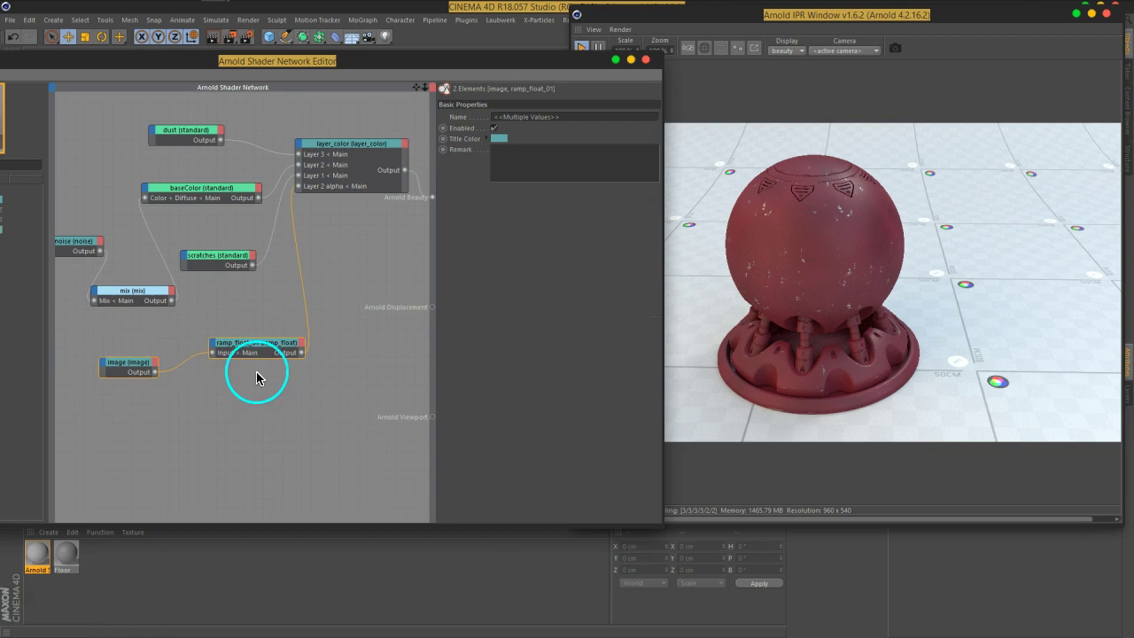
pyautogui.click(301, 420)
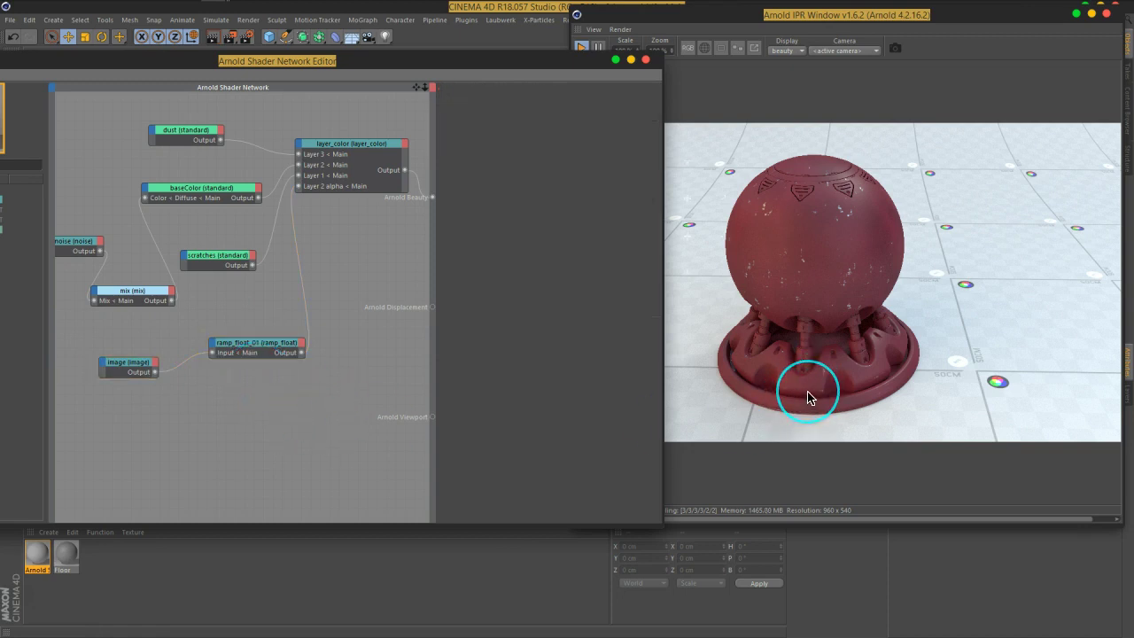
pyautogui.click(396, 361)
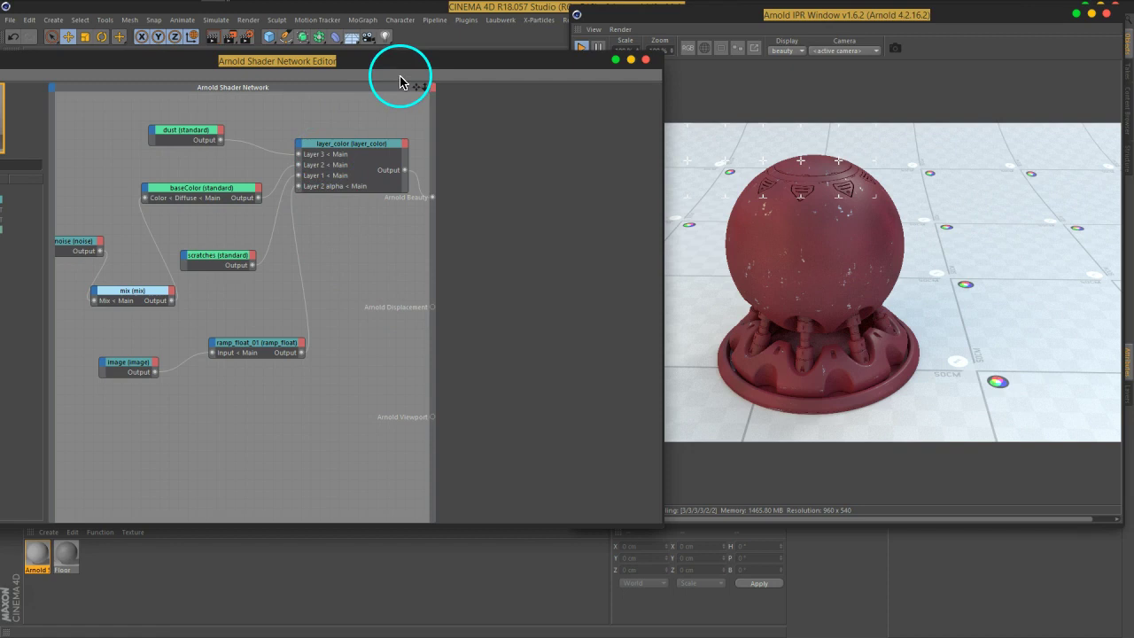
pyautogui.moveTo(403, 73); pyautogui.dragTo(447, 69)
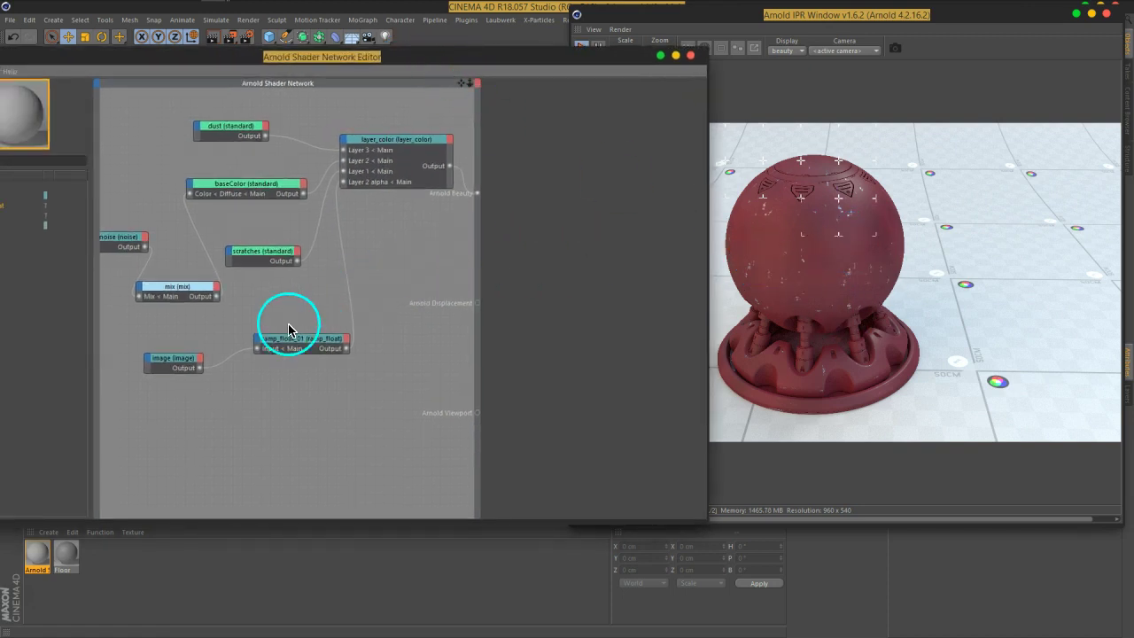
pyautogui.moveTo(184, 365); pyautogui.dragTo(183, 357)
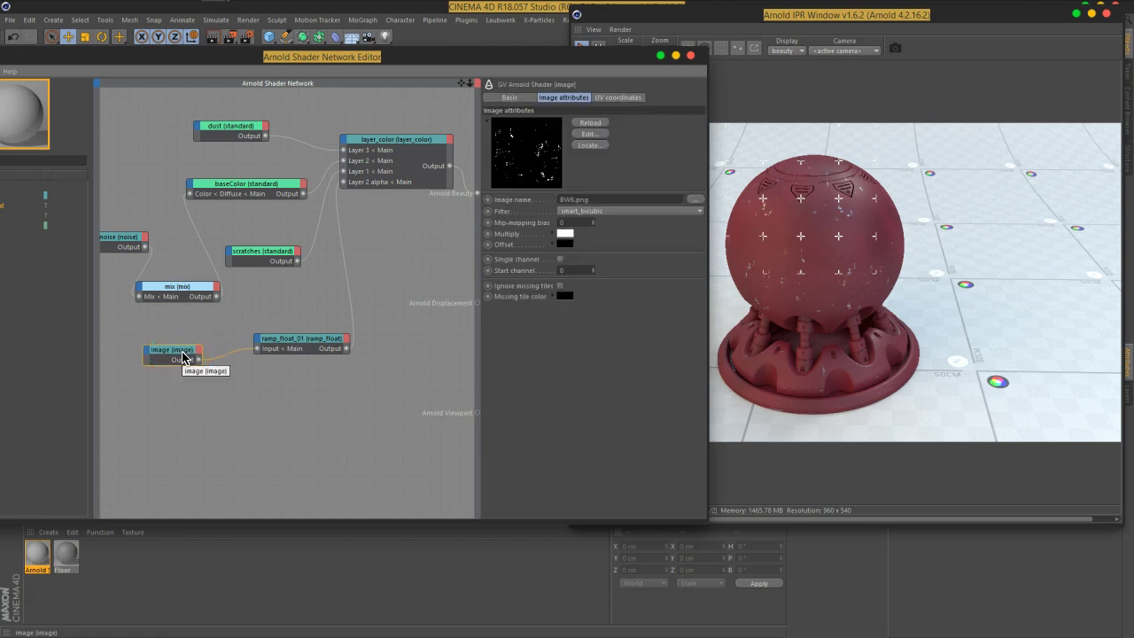
# Duplicate the image node, load BW1.png into the copy, and wire it to Arnold Beauty
pyautogui.keyDown('ctrl'); pyautogui.moveTo(183, 357); pyautogui.dragTo(198, 397); pyautogui.keyUp('ctrl')
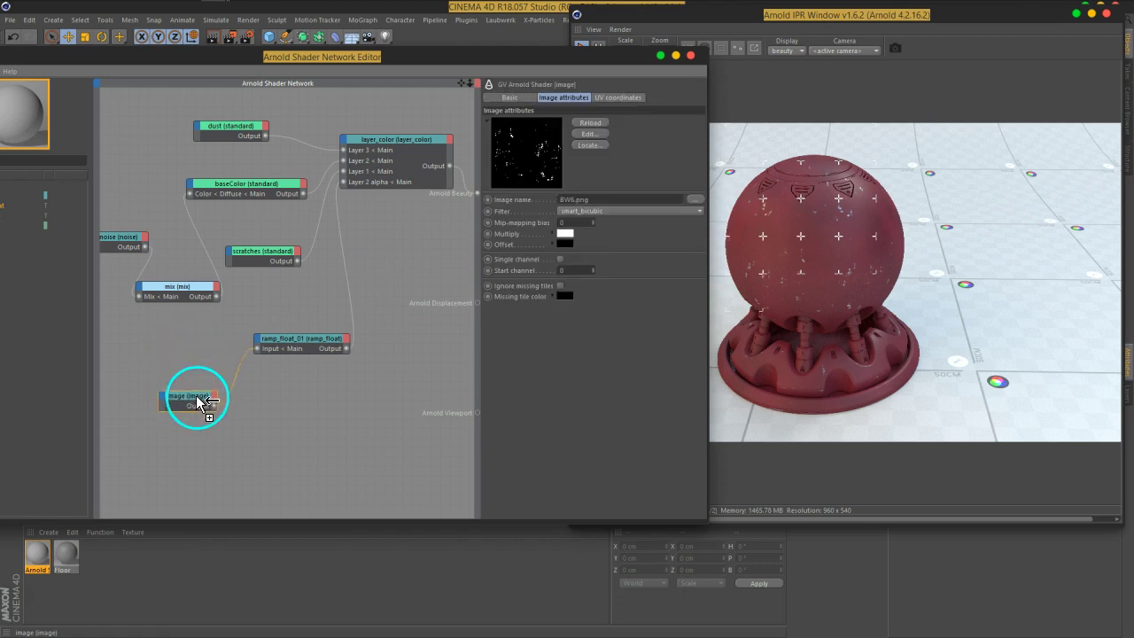
pyautogui.click(695, 202)
pyautogui.click(682, 350)
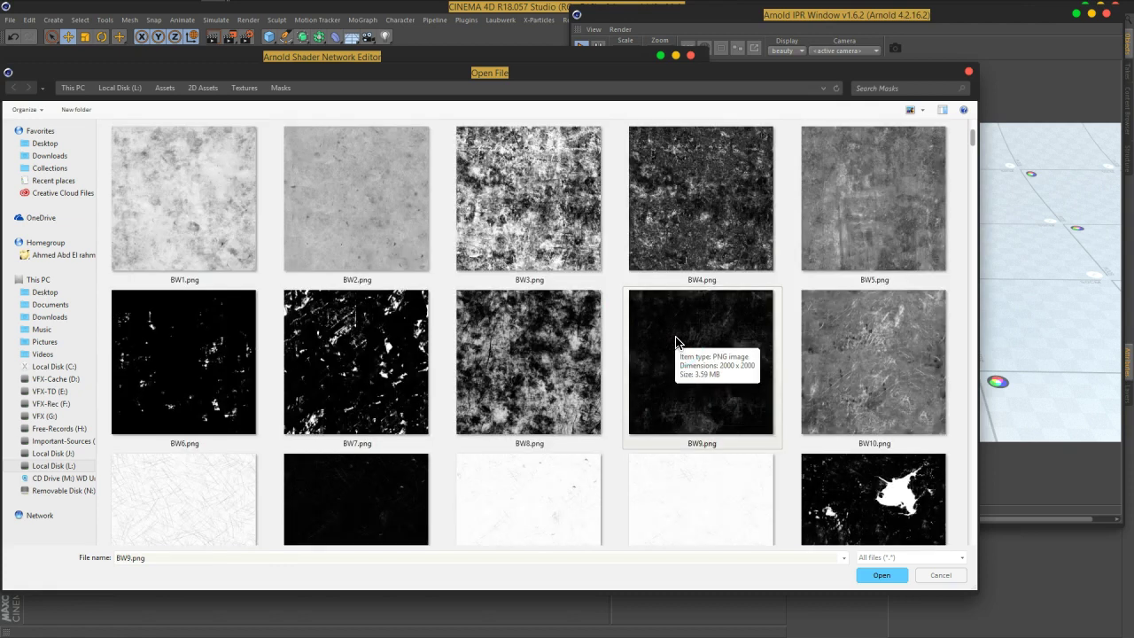
pyautogui.click(189, 188)
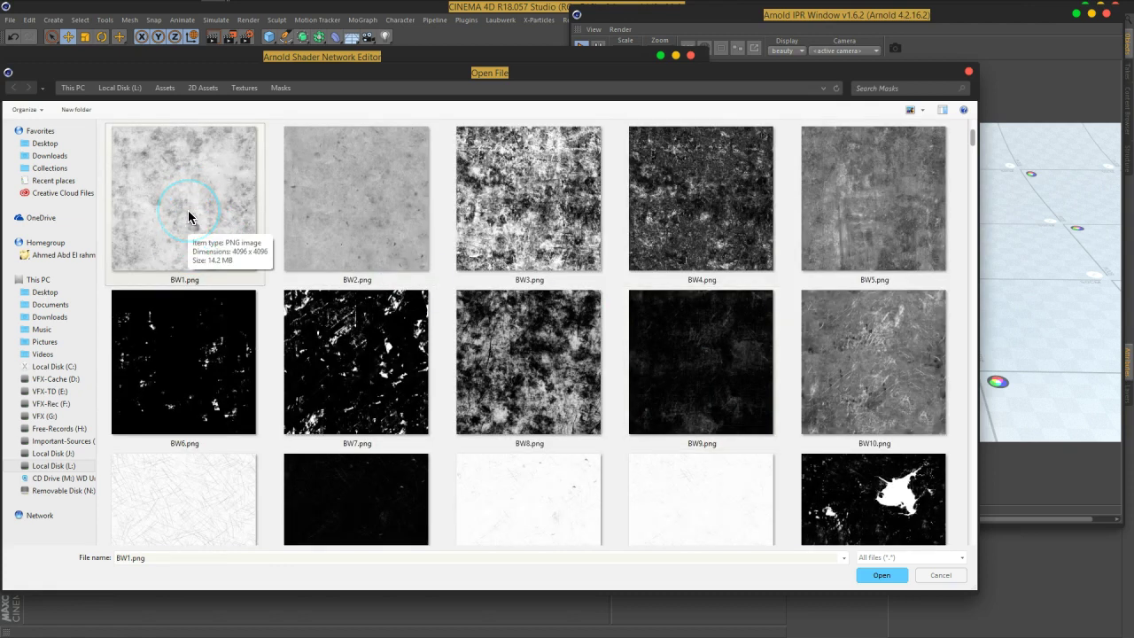
pyautogui.click(872, 575)
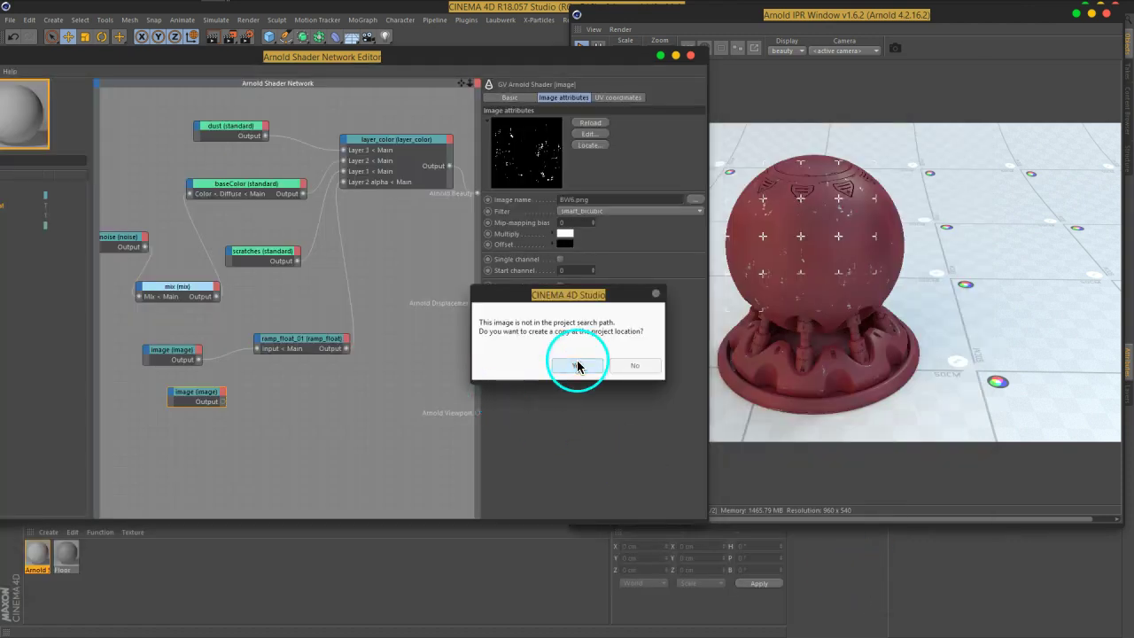
pyautogui.click(577, 362)
pyautogui.moveTo(223, 401); pyautogui.dragTo(478, 200)
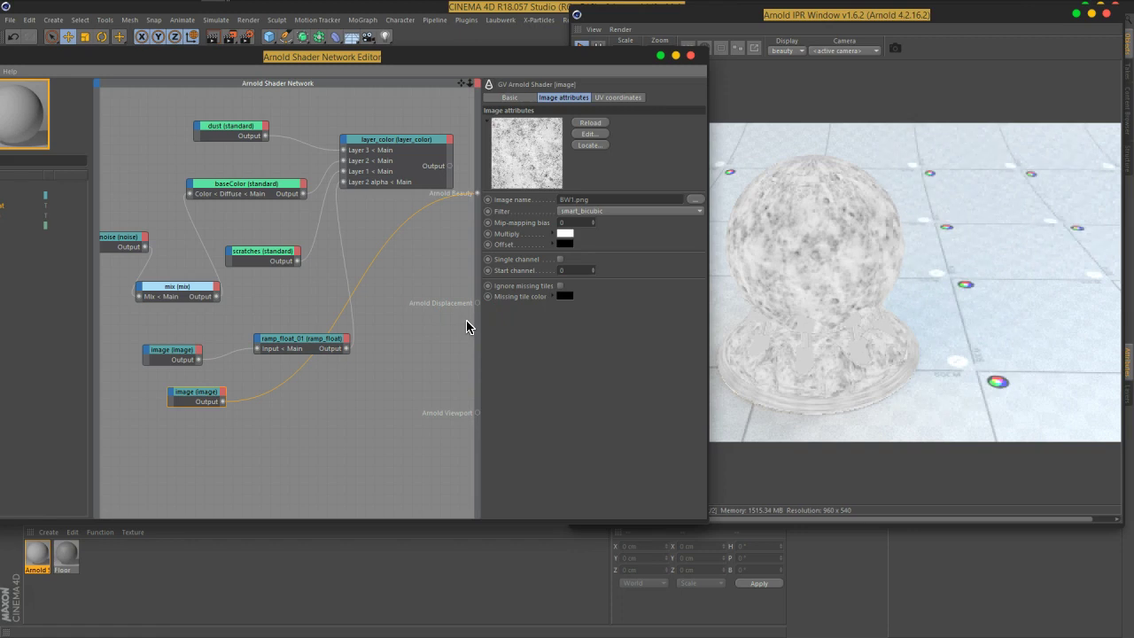
# Insert a new ramp_float_02 after the BW1.png image node and arrange both nodes in the graph
pyautogui.moveTo(467, 327)
pyautogui.mouseDown()
pyautogui.moveTo(318, 336)
pyautogui.moveTo(284, 313)
pyautogui.mouseUp()
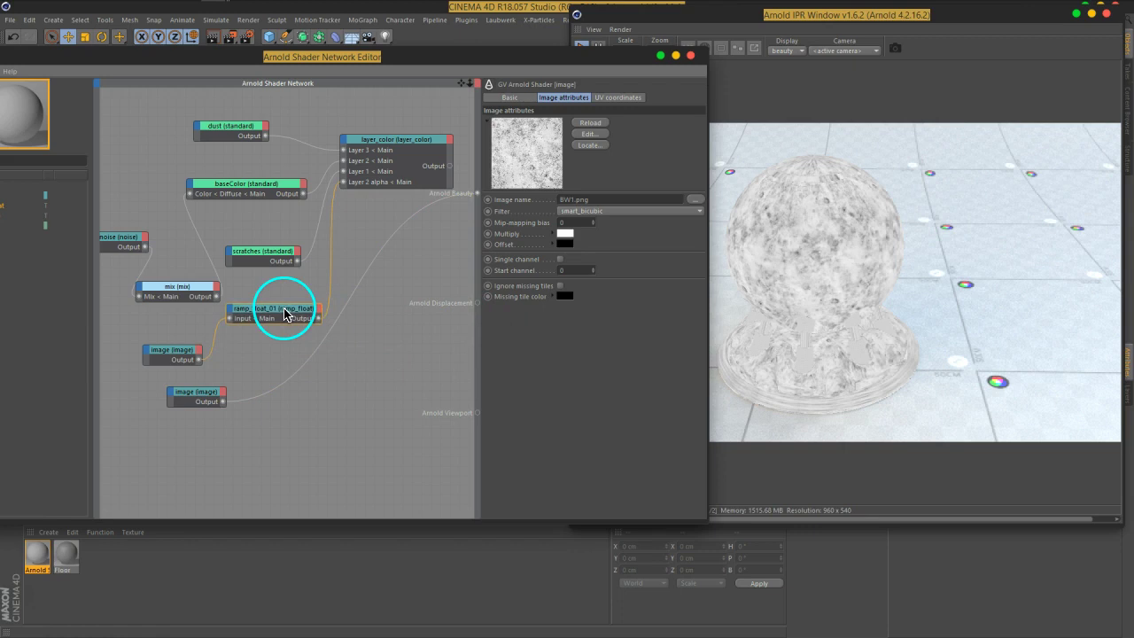
pyautogui.moveTo(264, 71); pyautogui.dragTo(385, 60)
pyautogui.click(120, 196)
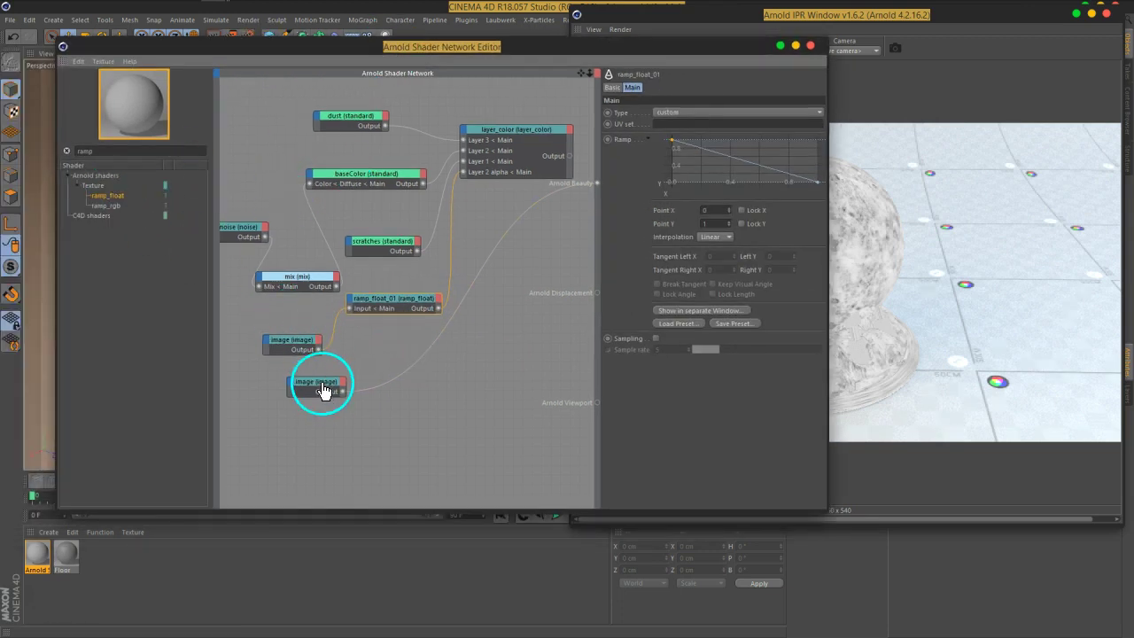
pyautogui.moveTo(120, 201); pyautogui.dragTo(324, 387)
pyautogui.click(353, 412)
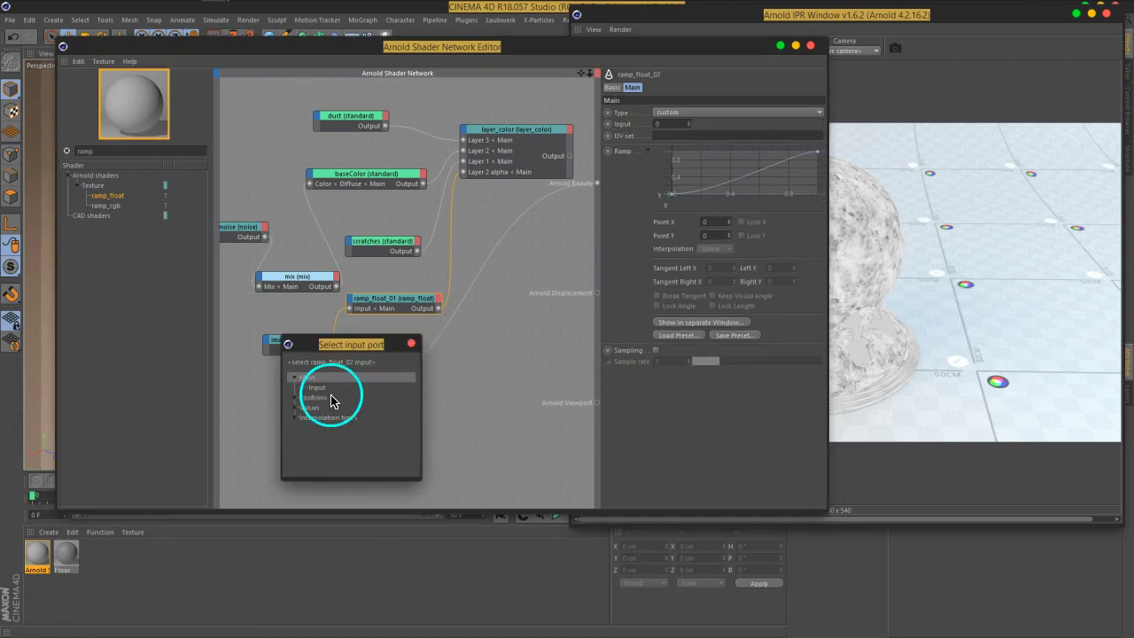
pyautogui.doubleClick(337, 394)
pyautogui.moveTo(337, 388); pyautogui.dragTo(468, 347)
pyautogui.moveTo(228, 384); pyautogui.dragTo(327, 375)
# Lower ramp_float_02's curve end point and connect its output to layer_color's Layer 3 alpha
pyautogui.click(489, 359)
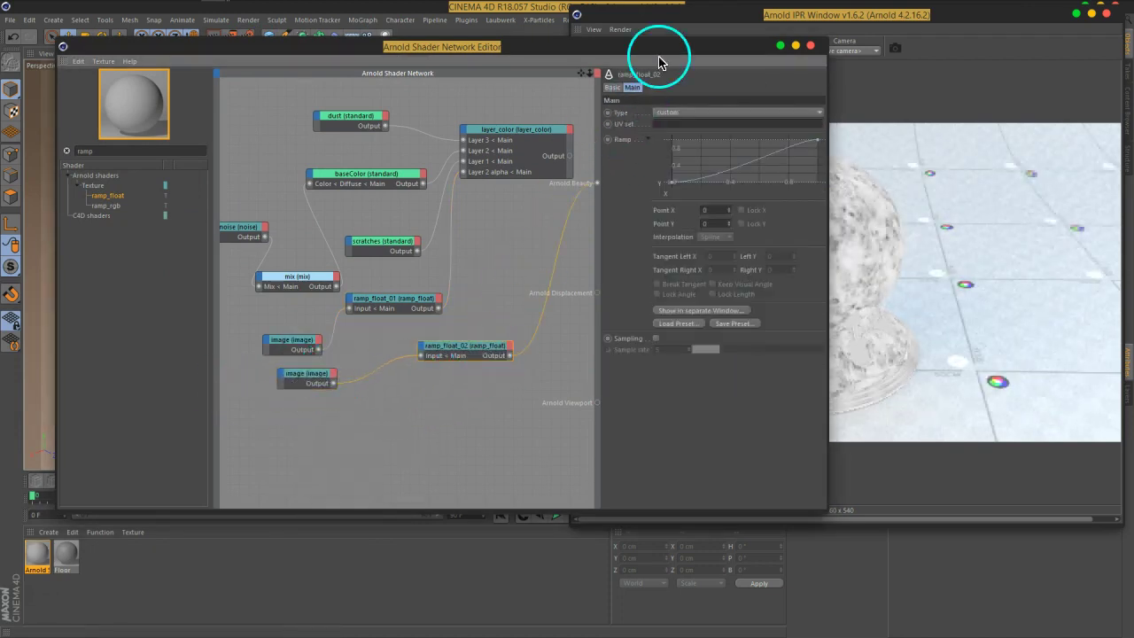
pyautogui.moveTo(660, 47); pyautogui.dragTo(445, 48)
pyautogui.moveTo(606, 140); pyautogui.dragTo(608, 160)
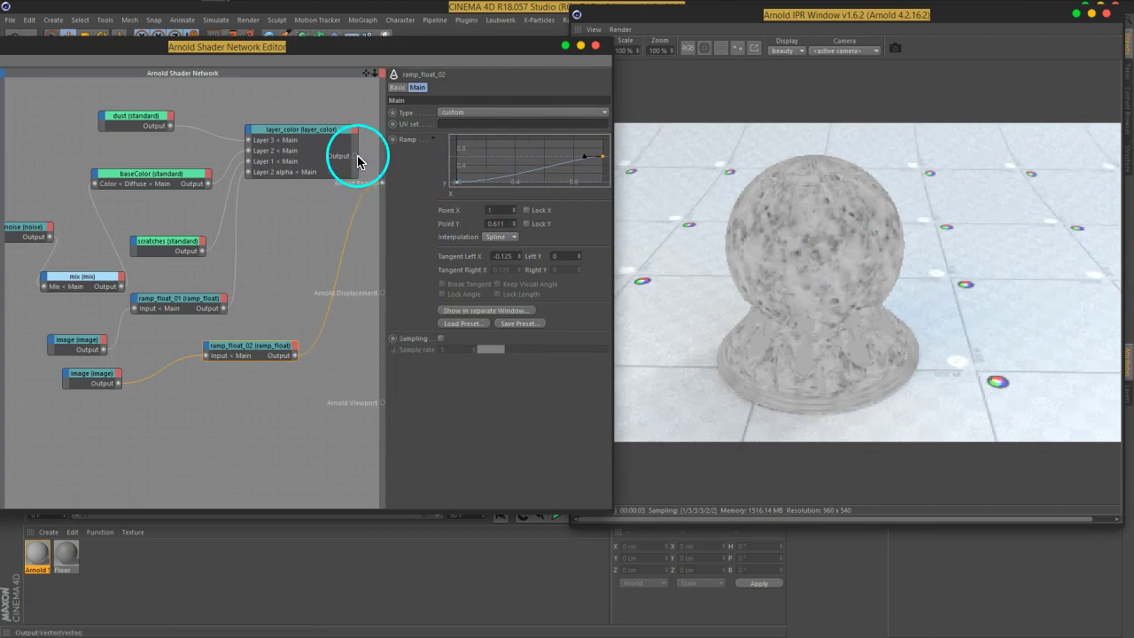
pyautogui.moveTo(380, 183)
pyautogui.mouseDown()
pyautogui.moveTo(308, 339)
pyautogui.moveTo(257, 144)
pyautogui.moveTo(316, 257)
pyautogui.mouseUp()
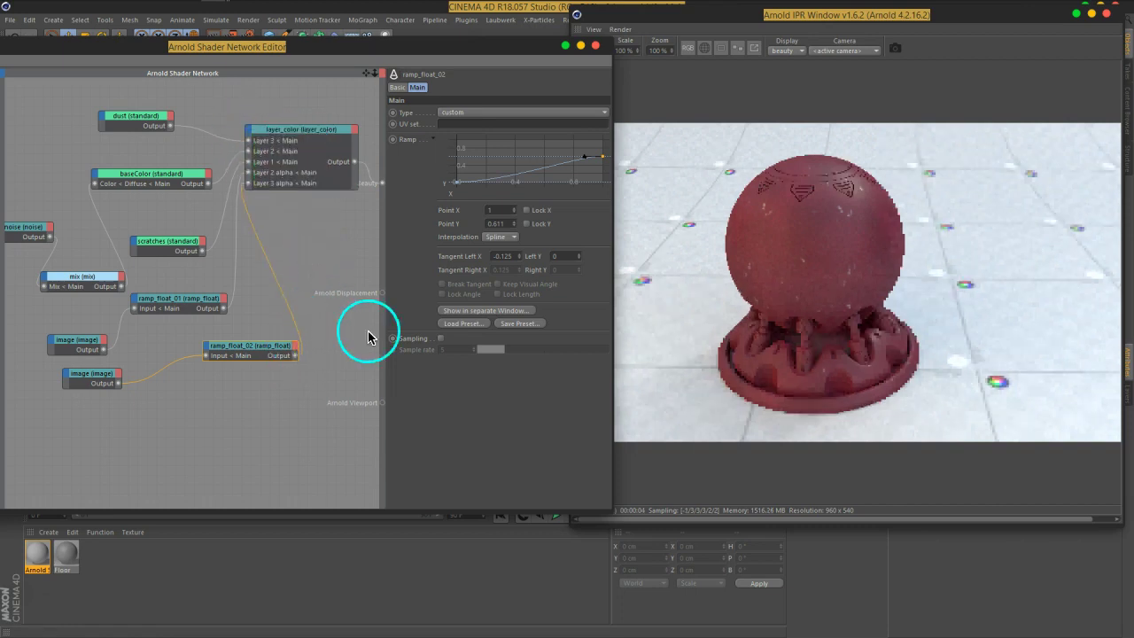